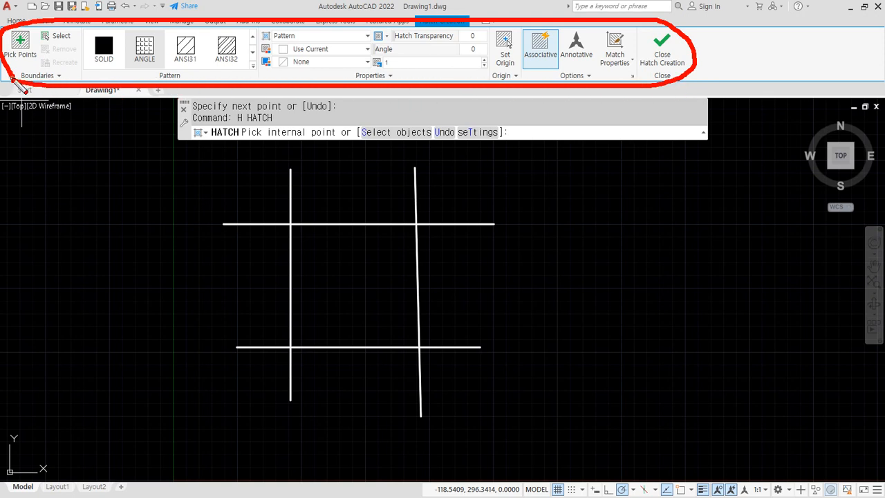
{"action": "key", "text": "ctrl+z"}
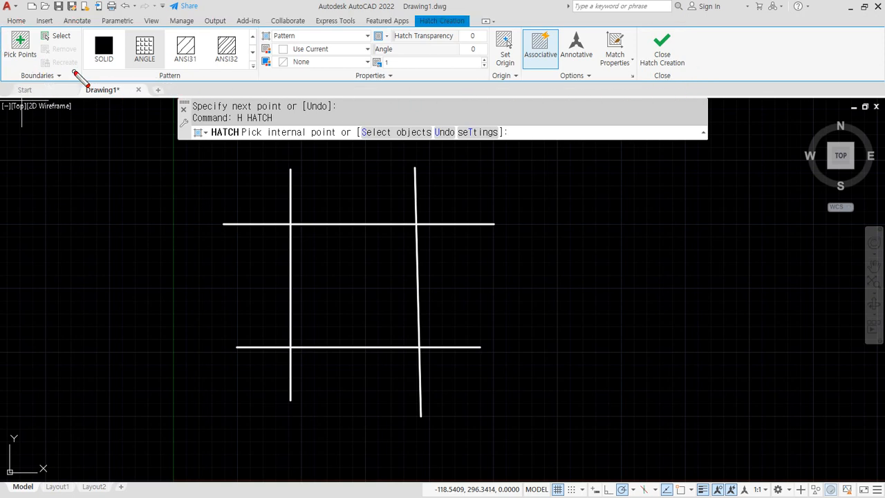
{"action": "mouse_move", "coordinate": [46, 79]}
{"action": "left_mouse_down"}
{"action": "mouse_move", "coordinate": [33, 77]}
{"action": "mouse_move", "coordinate": [25, 29]}
{"action": "mouse_move", "coordinate": [57, 72]}
{"action": "left_mouse_up"}
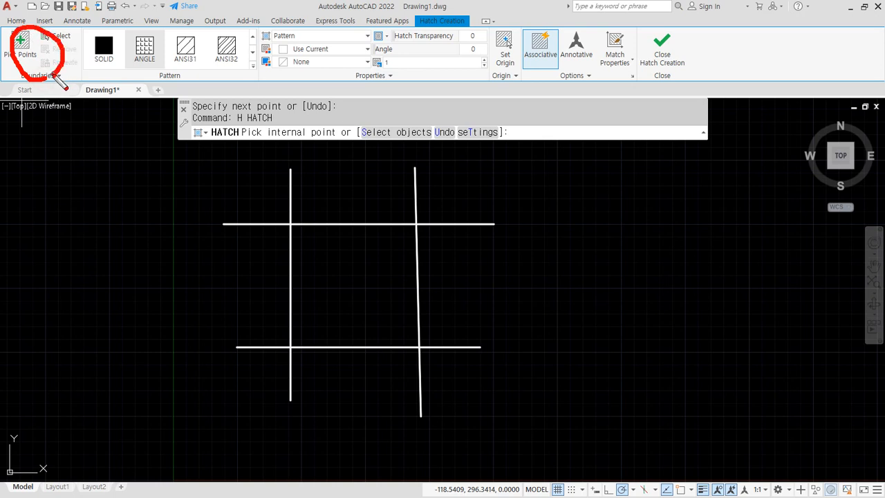
{"action": "mouse_move", "coordinate": [207, 88]}
{"action": "left_mouse_down"}
{"action": "mouse_move", "coordinate": [183, 83]}
{"action": "mouse_move", "coordinate": [176, 31]}
{"action": "mouse_move", "coordinate": [195, 76]}
{"action": "left_mouse_up"}
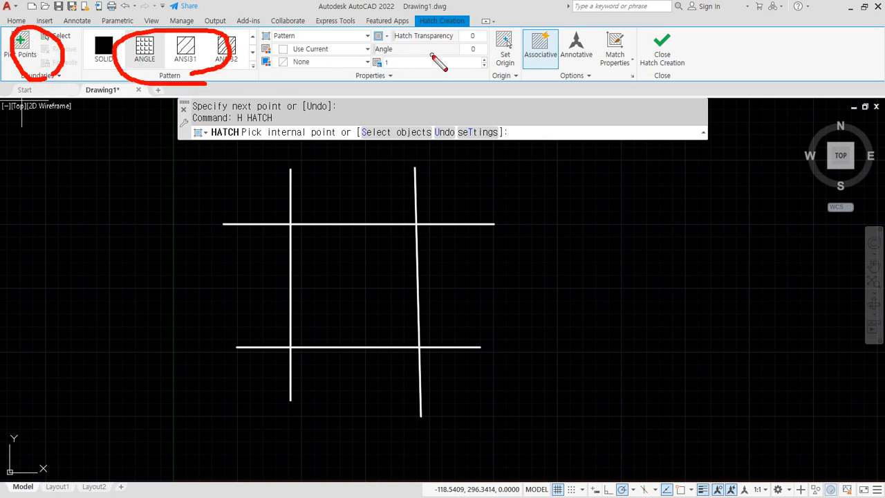
{"action": "mouse_move", "coordinate": [418, 73]}
{"action": "left_mouse_down"}
{"action": "mouse_move", "coordinate": [380, 77]}
{"action": "mouse_move", "coordinate": [413, 45]}
{"action": "mouse_move", "coordinate": [405, 79]}
{"action": "left_mouse_up"}
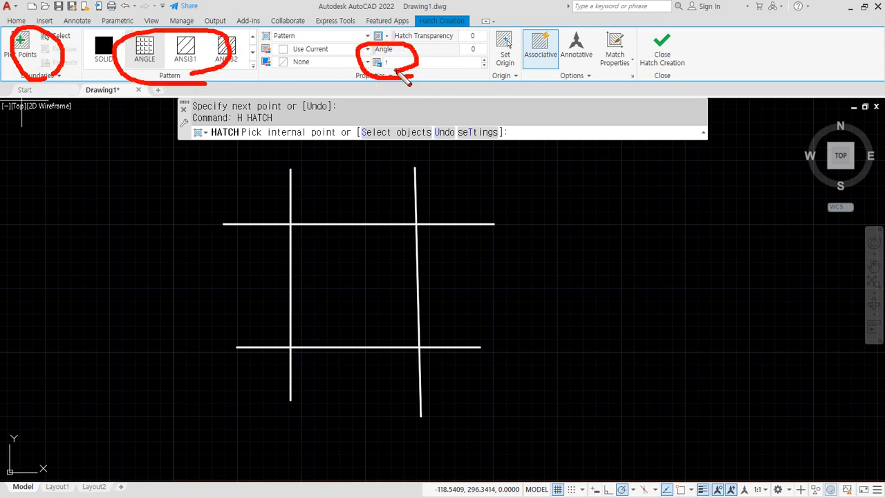
{"action": "mouse_move", "coordinate": [674, 76]}
{"action": "left_mouse_down"}
{"action": "mouse_move", "coordinate": [681, 36]}
{"action": "mouse_move", "coordinate": [701, 79]}
{"action": "mouse_move", "coordinate": [684, 86]}
{"action": "left_mouse_up"}
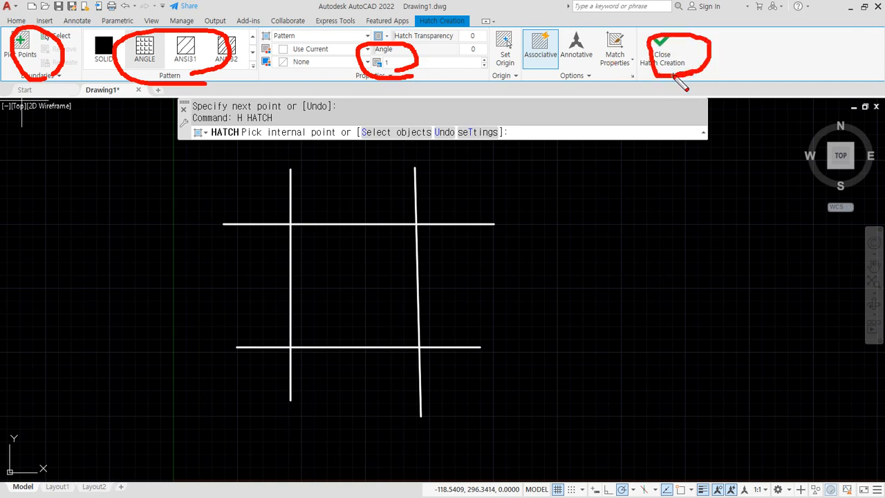
{"action": "key", "text": "e"}
{"action": "mouse_move", "coordinate": [47, 75]}
{"action": "left_mouse_down"}
{"action": "mouse_move", "coordinate": [17, 67]}
{"action": "mouse_move", "coordinate": [55, 32]}
{"action": "left_mouse_up"}
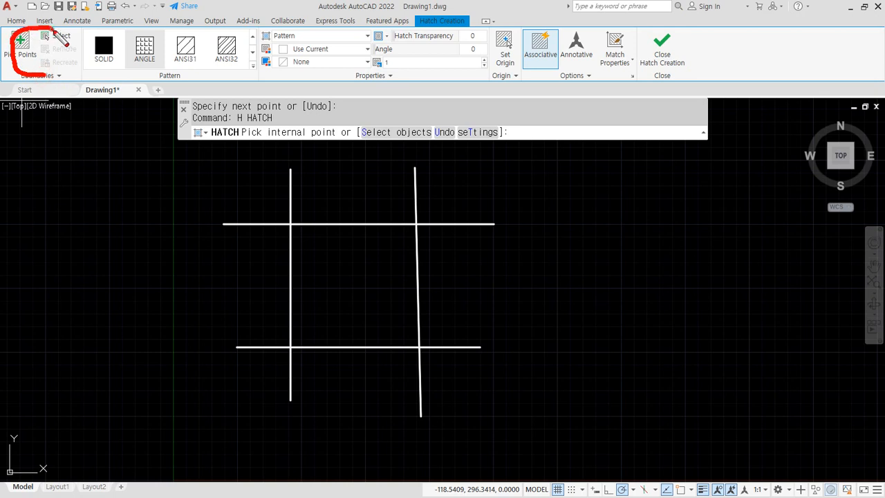
{"action": "key", "text": "e"}
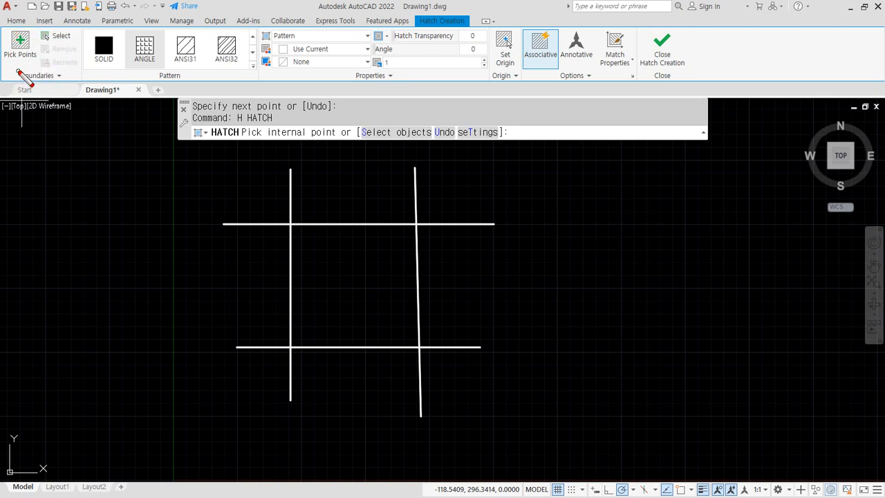
{"action": "left_click_drag", "start_coordinate": [18, 132], "coordinate": [17, 69]}
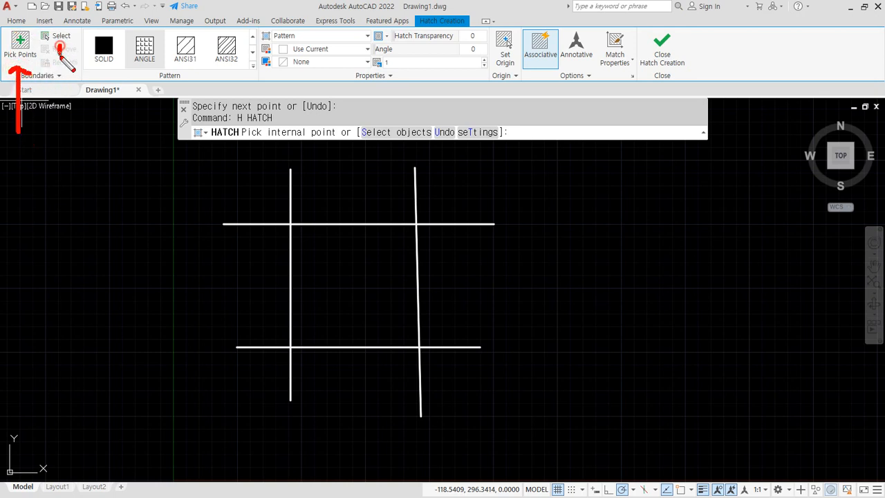
{"action": "mouse_move", "coordinate": [60, 48]}
{"action": "left_mouse_down"}
{"action": "mouse_move", "coordinate": [60, 83]}
{"action": "mouse_move", "coordinate": [44, 52]}
{"action": "mouse_move", "coordinate": [72, 52]}
{"action": "left_mouse_up"}
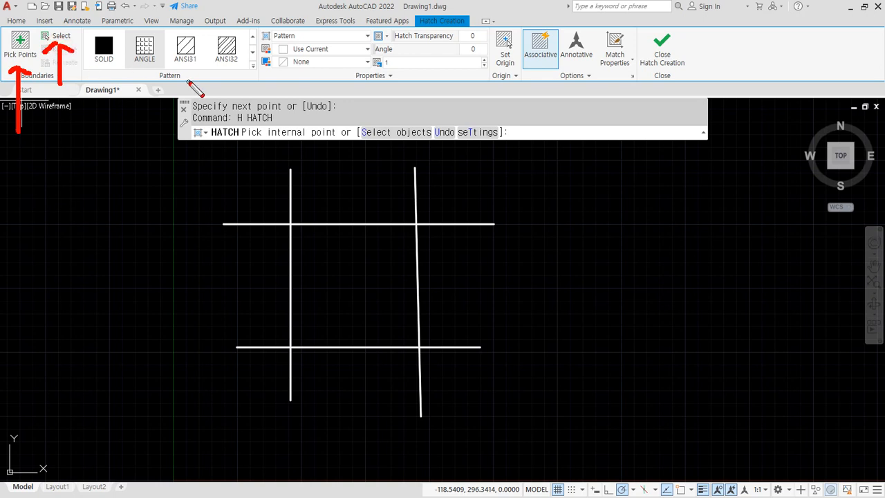
{"action": "mouse_move", "coordinate": [199, 82]}
{"action": "left_mouse_down"}
{"action": "mouse_move", "coordinate": [94, 60]}
{"action": "mouse_move", "coordinate": [266, 47]}
{"action": "mouse_move", "coordinate": [249, 78]}
{"action": "left_mouse_up"}
{"action": "key", "text": "Escape"}
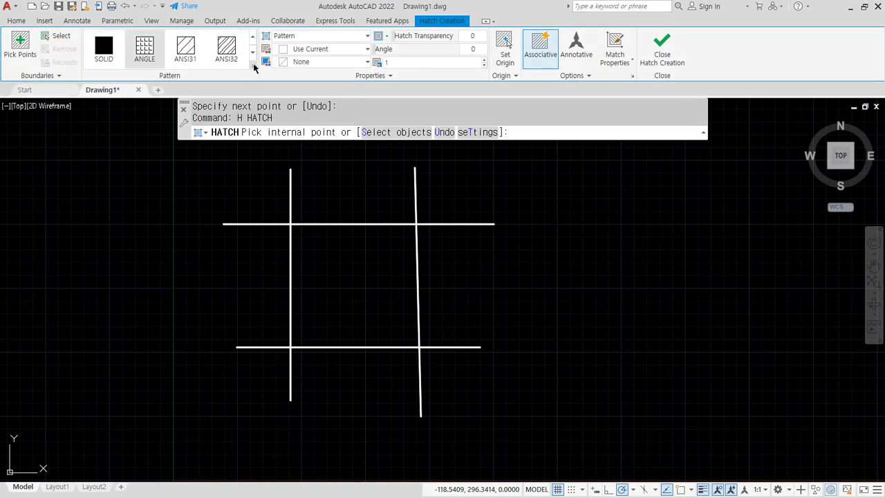
{"action": "left_click", "coordinate": [252, 53]}
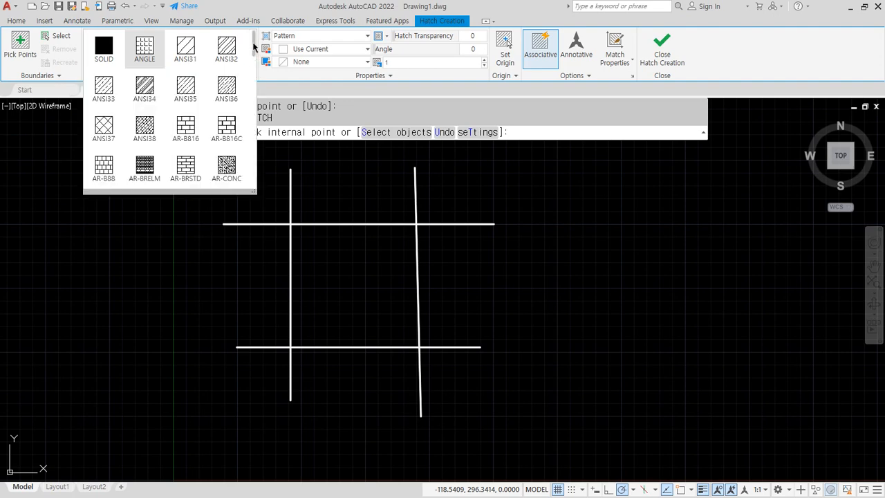
{"action": "mouse_move", "coordinate": [254, 42]}
{"action": "left_mouse_down"}
{"action": "mouse_move", "coordinate": [266, 179]}
{"action": "mouse_move", "coordinate": [260, 18]}
{"action": "left_mouse_up"}
{"action": "left_click", "coordinate": [262, 4]}
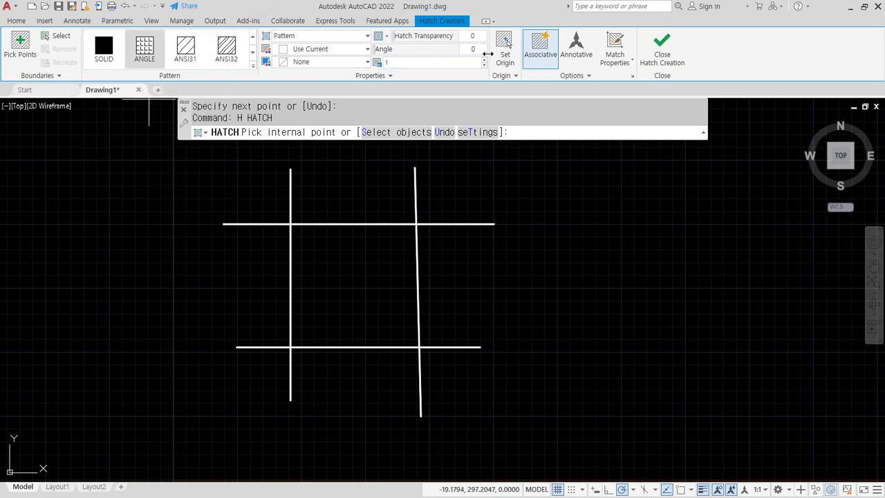
{"action": "left_click", "coordinate": [395, 63]}
Select the four crossing lines as boundary objects for the ANGLE hatch.
{"action": "left_click", "coordinate": [56, 38]}
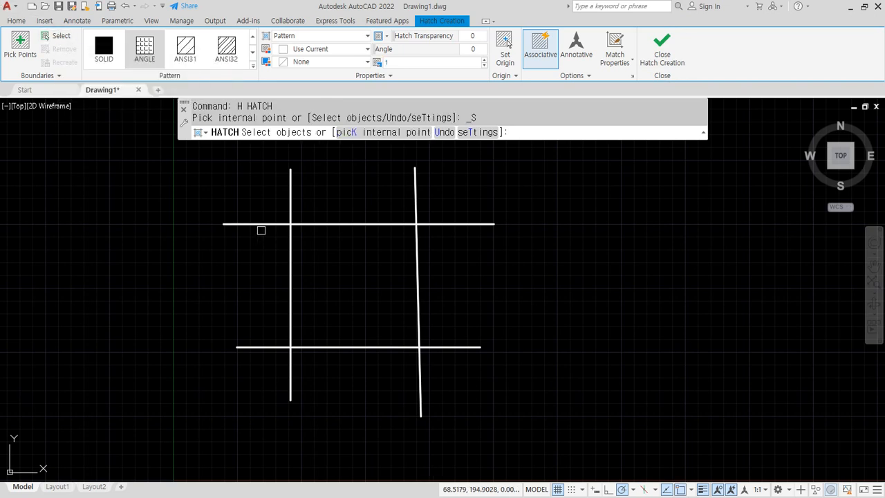
{"action": "left_click", "coordinate": [265, 223]}
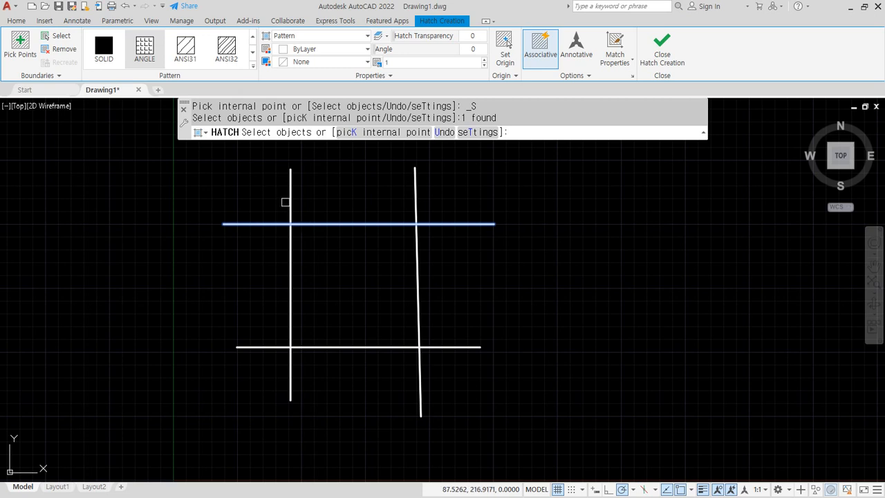
{"action": "left_click", "coordinate": [287, 201]}
{"action": "left_click", "coordinate": [352, 350]}
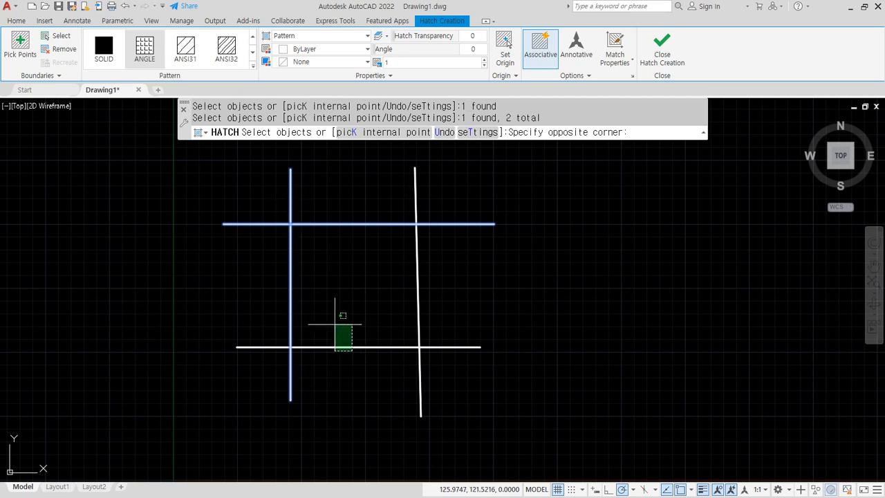
{"action": "left_click", "coordinate": [335, 323]}
{"action": "left_click", "coordinate": [419, 378]}
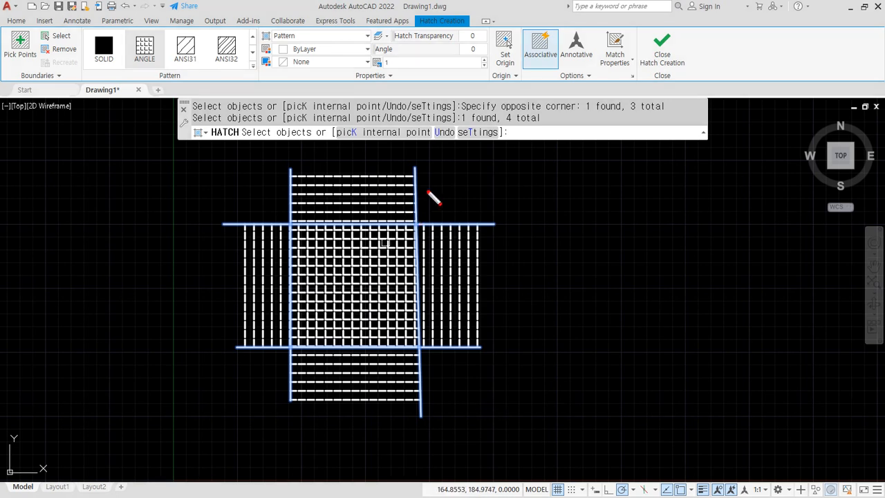
{"action": "mouse_move", "coordinate": [417, 224]}
{"action": "left_mouse_down"}
{"action": "mouse_move", "coordinate": [297, 226]}
{"action": "mouse_move", "coordinate": [287, 345]}
{"action": "mouse_move", "coordinate": [418, 345]}
{"action": "mouse_move", "coordinate": [415, 225]}
{"action": "left_mouse_up"}
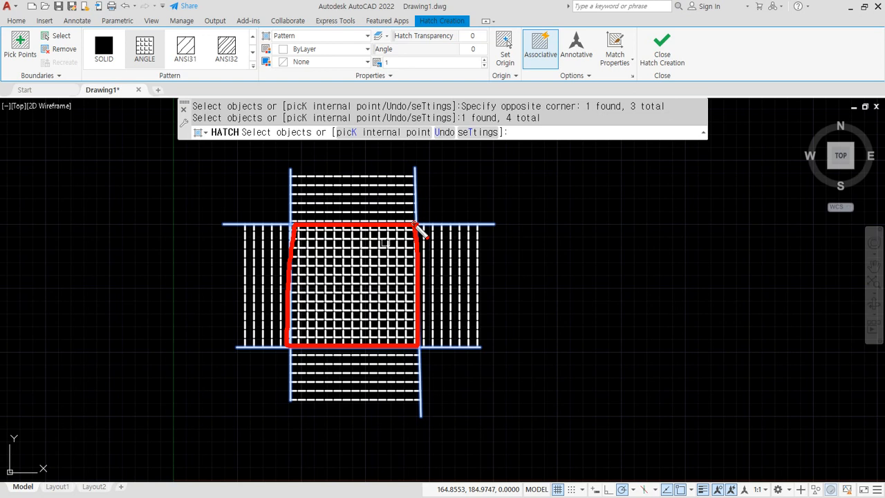
{"action": "mouse_move", "coordinate": [352, 221]}
{"action": "left_mouse_down"}
{"action": "mouse_move", "coordinate": [376, 249]}
{"action": "mouse_move", "coordinate": [325, 347]}
{"action": "mouse_move", "coordinate": [411, 345]}
{"action": "left_mouse_up"}
{"action": "mouse_move", "coordinate": [517, 276]}
{"action": "left_mouse_down"}
{"action": "mouse_move", "coordinate": [474, 237]}
{"action": "mouse_move", "coordinate": [509, 277]}
{"action": "left_mouse_up"}
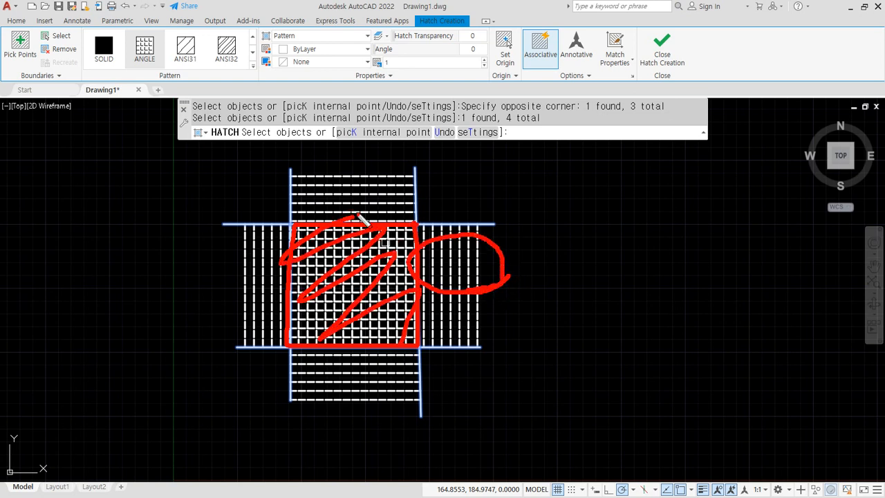
{"action": "mouse_move", "coordinate": [360, 220]}
{"action": "left_mouse_down"}
{"action": "mouse_move", "coordinate": [329, 159]}
{"action": "mouse_move", "coordinate": [355, 221]}
{"action": "left_mouse_up"}
{"action": "left_click_drag", "start_coordinate": [283, 264], "coordinate": [278, 274]}
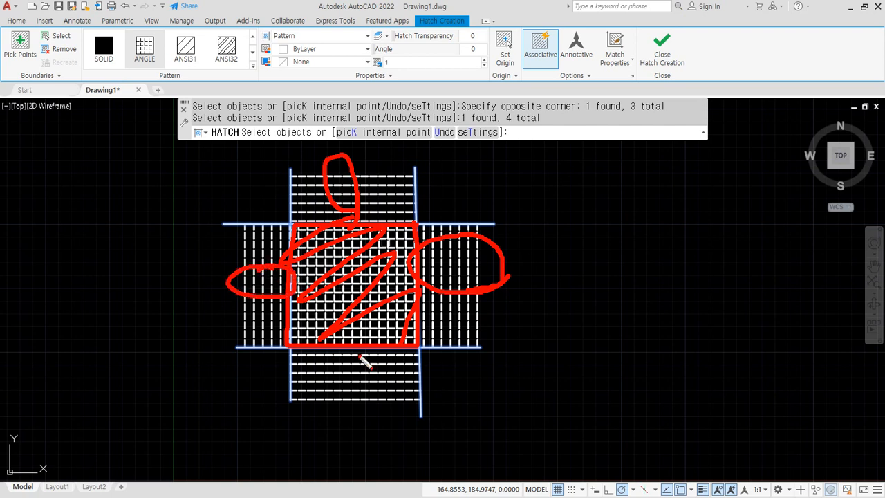
{"action": "left_click_drag", "start_coordinate": [358, 355], "coordinate": [347, 355]}
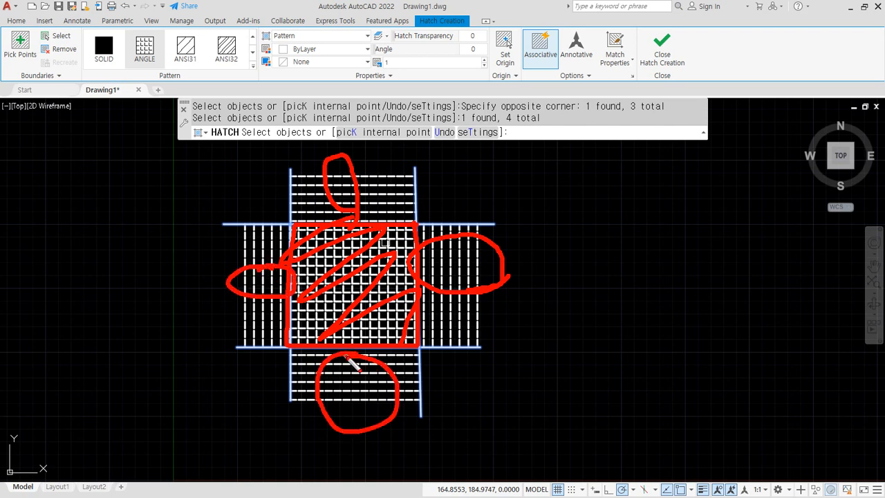
{"action": "left_click_drag", "start_coordinate": [72, 56], "coordinate": [40, 58]}
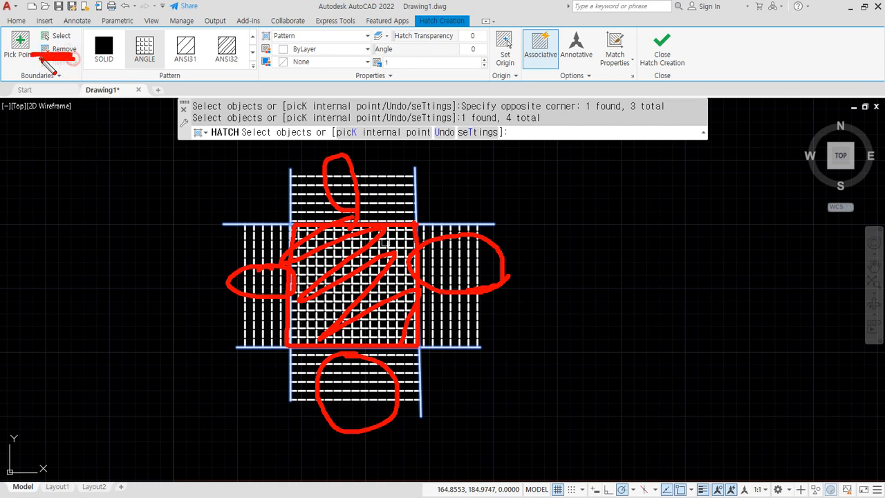
Remove all four crossing lines from the hatch boundary selection.
{"action": "left_click", "coordinate": [64, 49]}
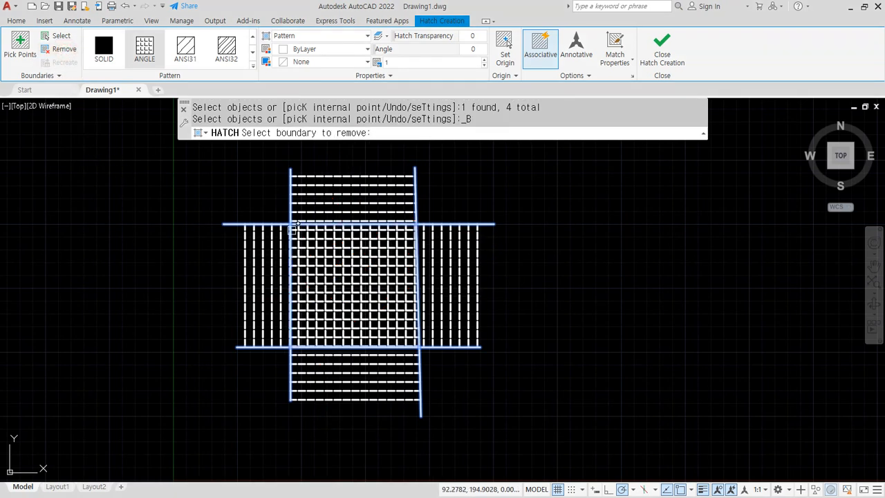
{"action": "left_click", "coordinate": [291, 199]}
{"action": "left_click", "coordinate": [263, 222]}
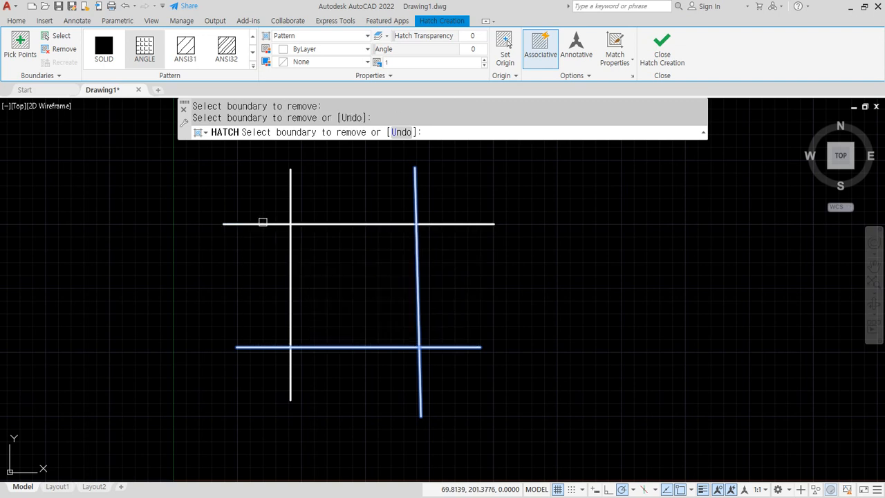
{"action": "left_click", "coordinate": [347, 347]}
{"action": "left_click", "coordinate": [417, 319]}
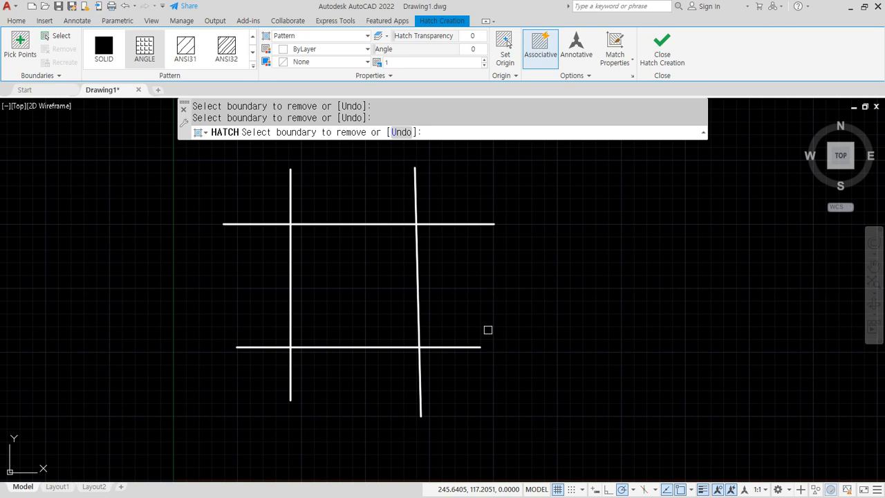
Hatch the central area enclosed by the four lines with the ANGLE pattern, using an internal pick point.
{"action": "left_click", "coordinate": [21, 52]}
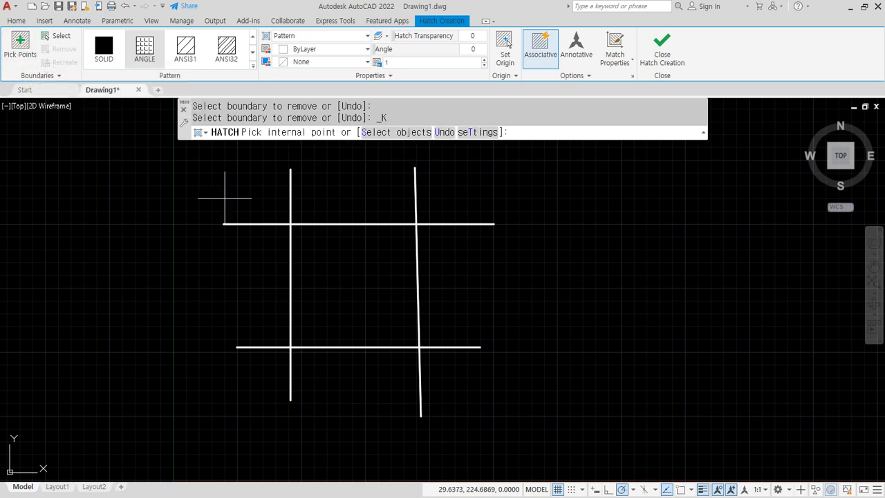
{"action": "left_click", "coordinate": [374, 263]}
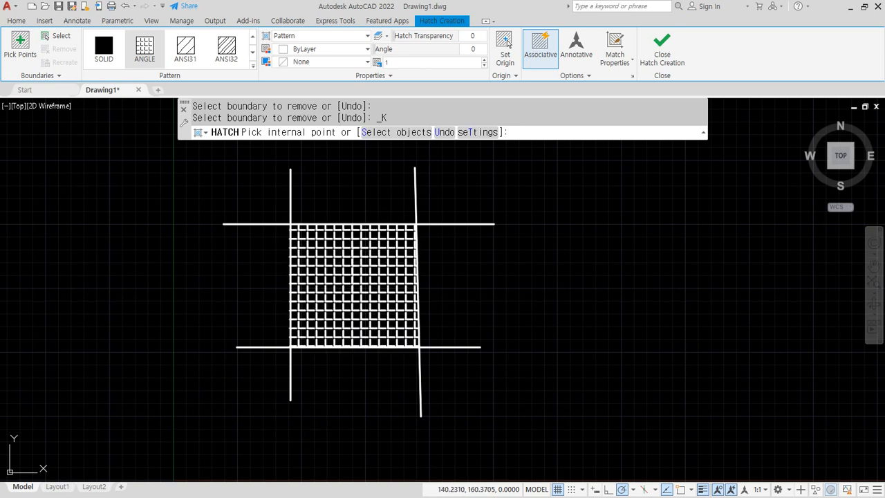
{"action": "left_click", "coordinate": [353, 274]}
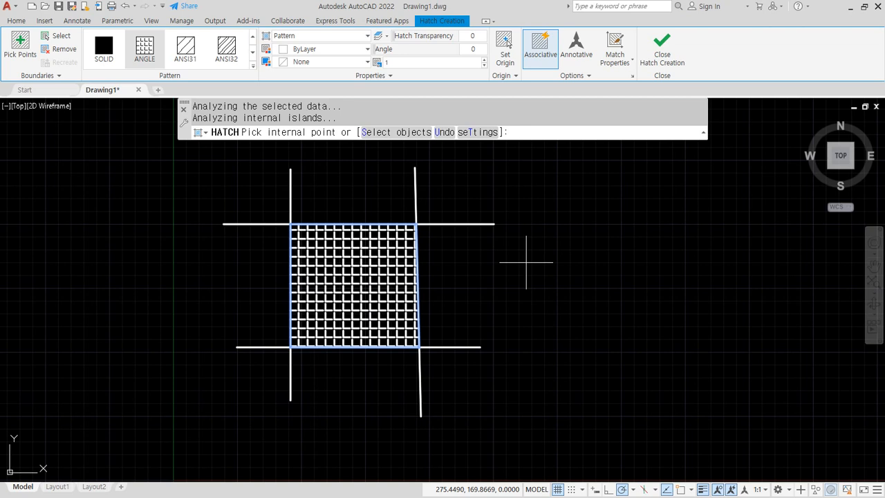
Try the AR-B816, AR-B816C, ANSI38 and ANSI37 patterns on the central hatch.
{"action": "left_click", "coordinate": [253, 67]}
{"action": "left_click", "coordinate": [187, 128]}
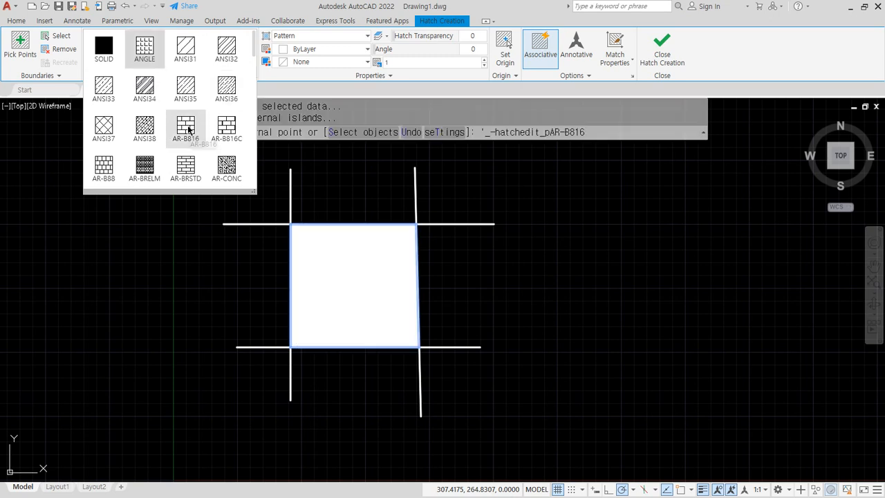
{"action": "left_click", "coordinate": [226, 46]}
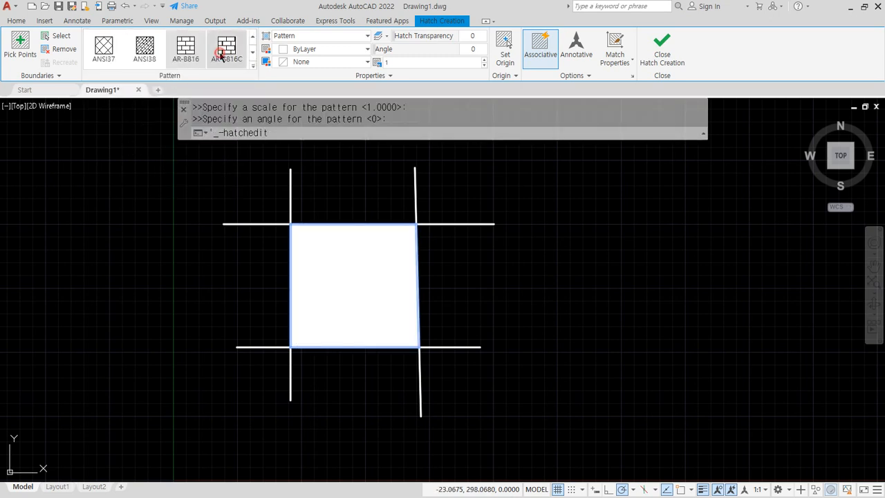
{"action": "left_click", "coordinate": [152, 53]}
{"action": "left_click", "coordinate": [104, 47]}
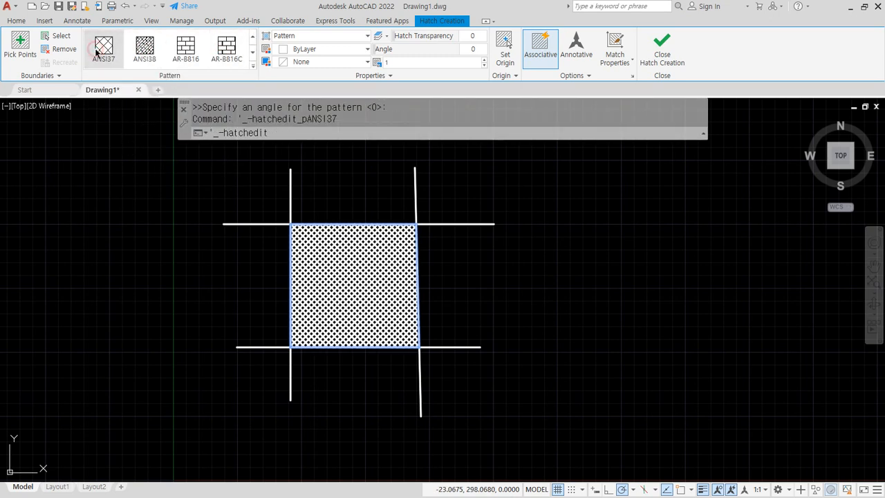
{"action": "scroll", "coordinate": [379, 311], "scroll_direction": "up", "scroll_amount": 5}
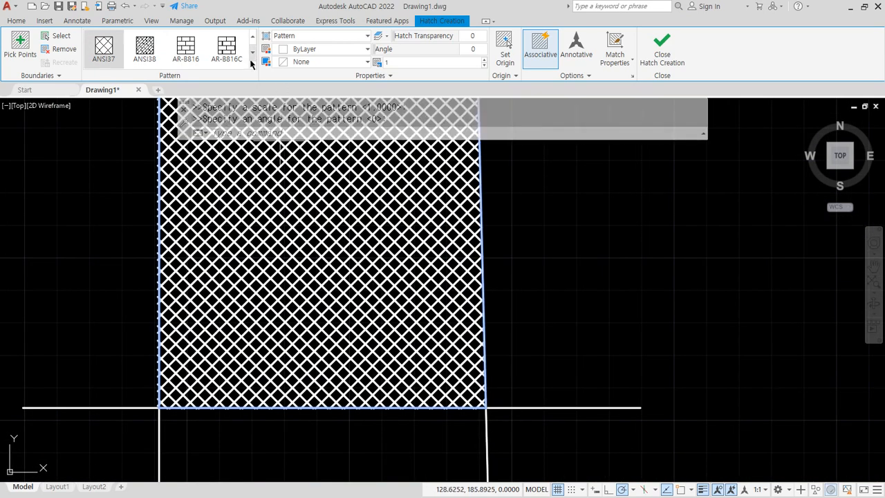
Apply the AR-B816 brick pattern to the central hatch at a scale of 0.2.
{"action": "left_click", "coordinate": [196, 52]}
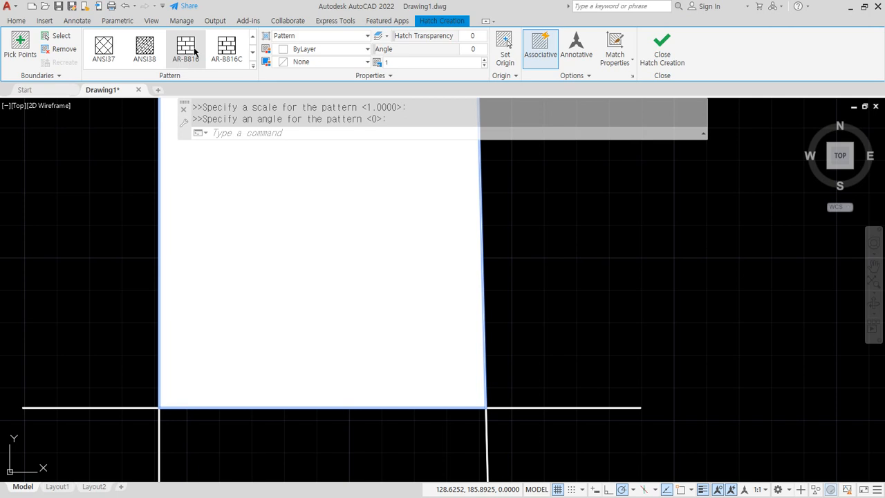
{"action": "left_click", "coordinate": [387, 62]}
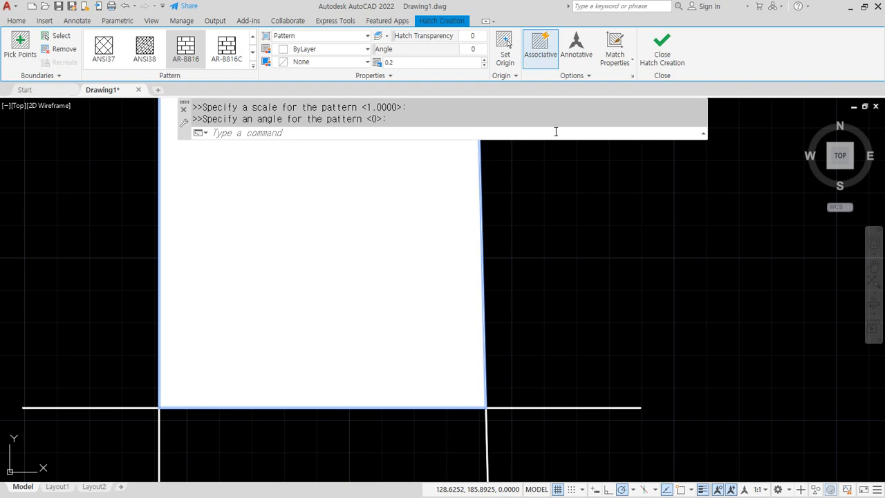
{"action": "left_click_drag", "start_coordinate": [477, 49], "coordinate": [174, 62]}
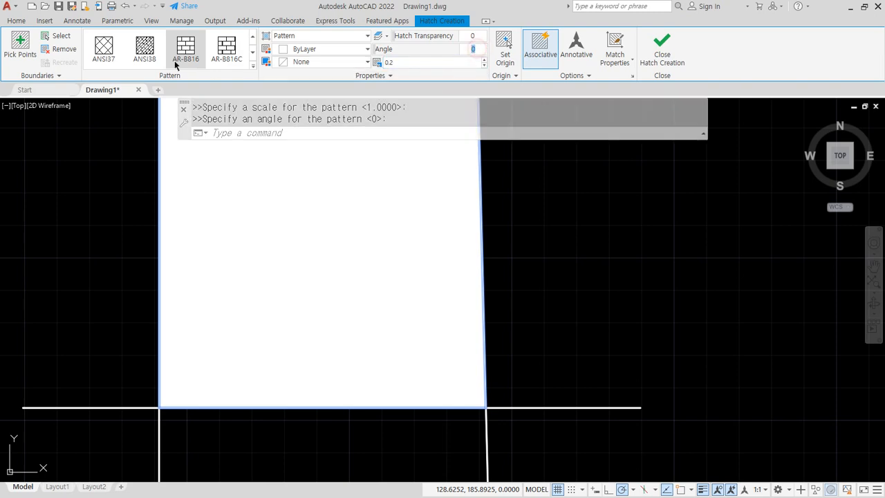
{"action": "left_click", "coordinate": [174, 62]}
{"action": "scroll", "coordinate": [315, 277], "scroll_direction": "down", "scroll_amount": 4}
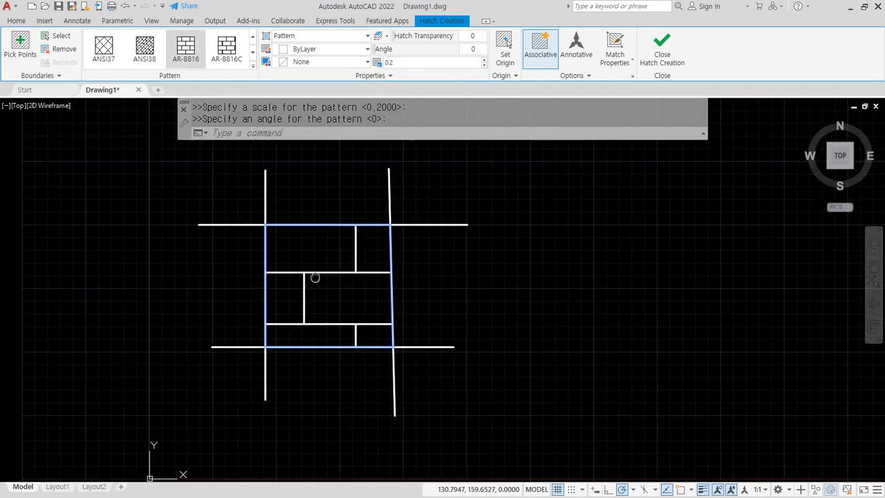
Set the AR-B816 hatch's scale to 0.1.
{"action": "middle_click_drag", "start_coordinate": [315, 277], "coordinate": [318, 283]}
{"action": "left_click", "coordinate": [401, 63]}
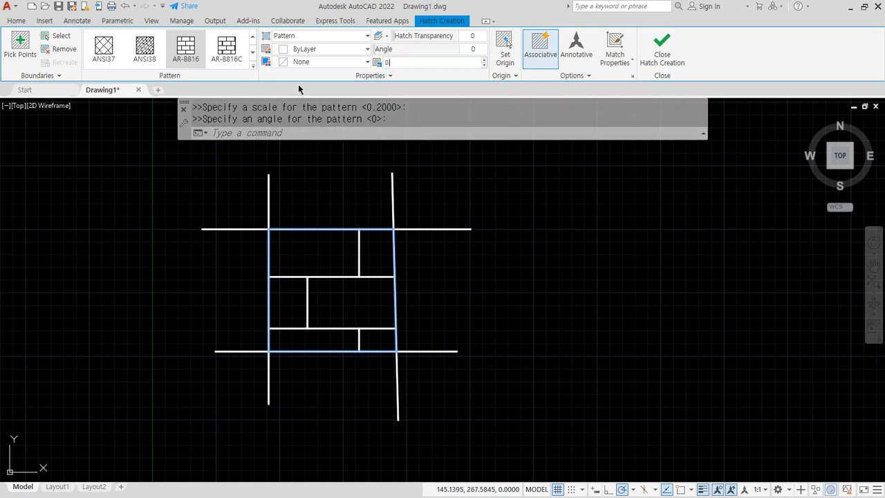
{"action": "key", "text": "Return"}
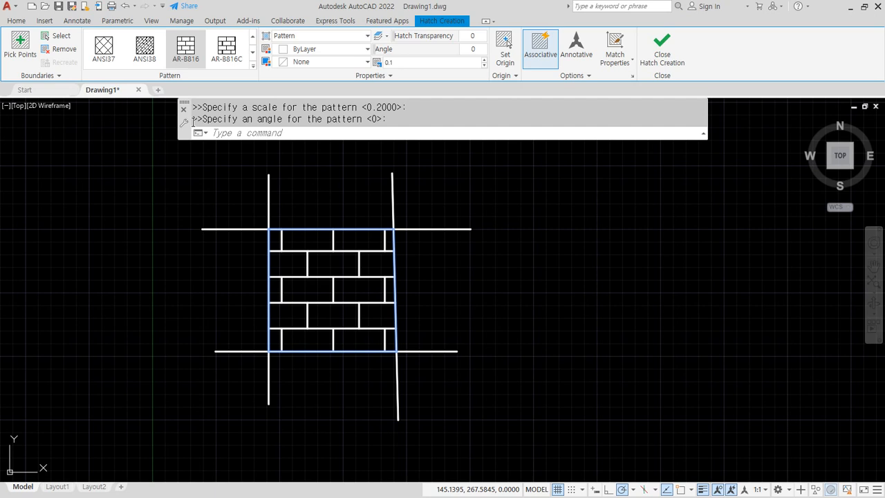
Try the AR-B816C, ANSI36 and ANSI35 patterns on the central hatch and settle on ANSI34.
{"action": "left_click", "coordinate": [188, 58]}
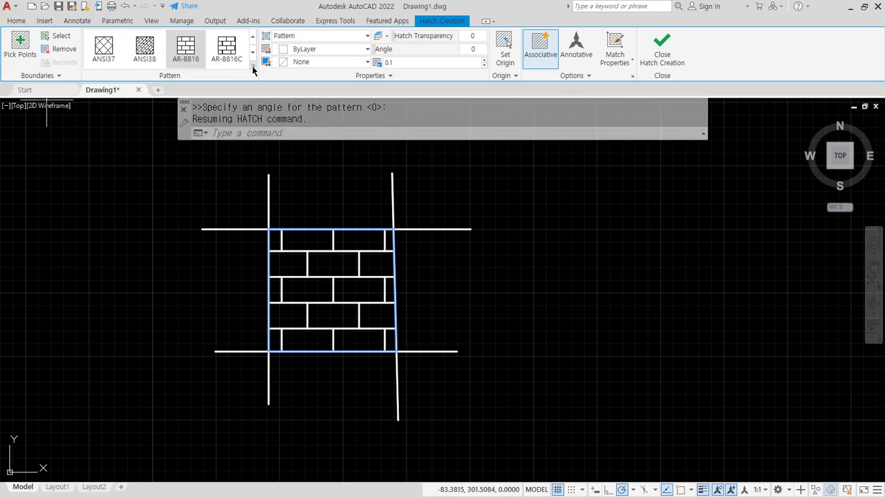
{"action": "left_click", "coordinate": [224, 60]}
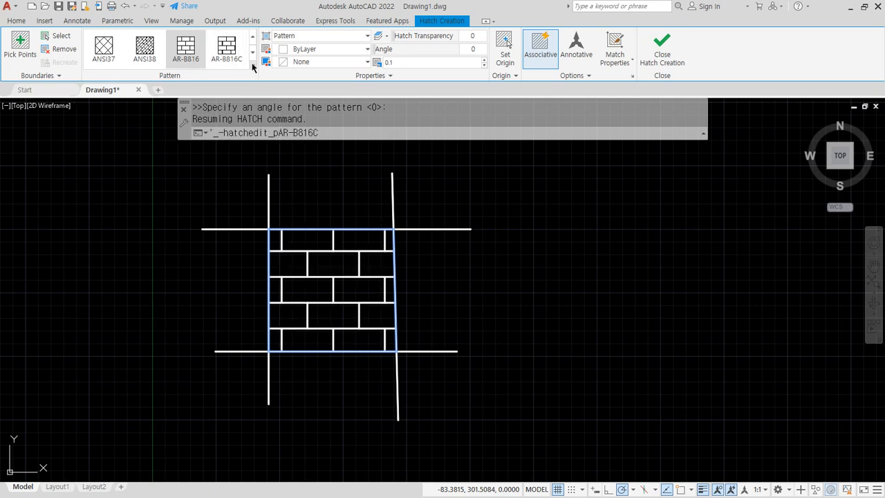
{"action": "left_click", "coordinate": [253, 66]}
{"action": "left_click", "coordinate": [232, 84]}
{"action": "left_click", "coordinate": [186, 90]}
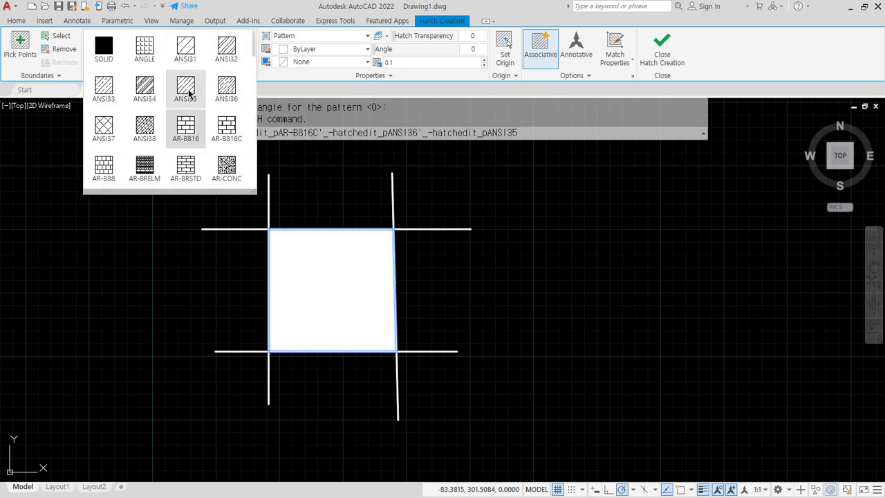
{"action": "left_click", "coordinate": [145, 87]}
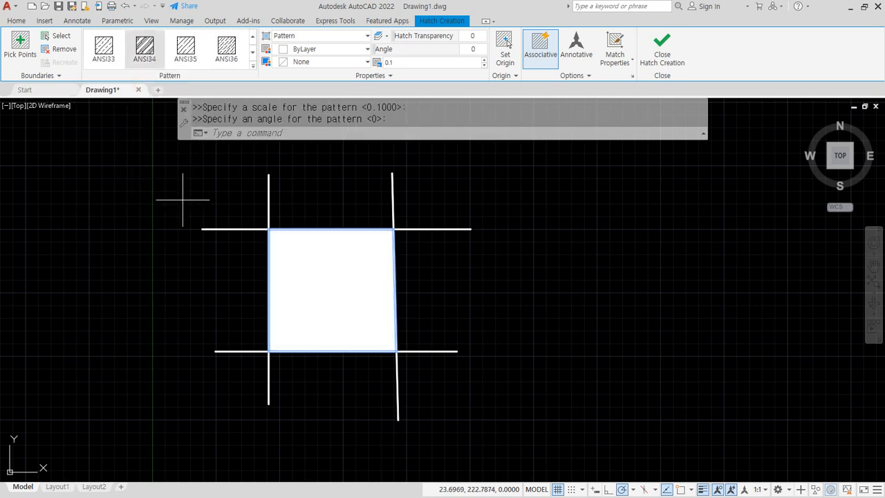
Inspect the dense ANSI34 hatch up close and set its scale to 1.
{"action": "scroll", "coordinate": [312, 266], "scroll_direction": "up", "scroll_amount": 2}
{"action": "scroll", "coordinate": [312, 270], "scroll_direction": "up", "scroll_amount": 4}
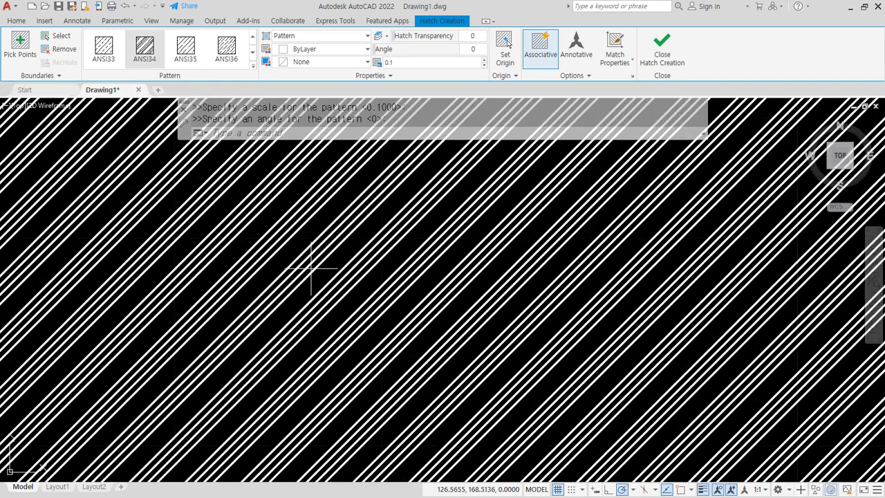
{"action": "scroll", "coordinate": [311, 270], "scroll_direction": "down", "scroll_amount": 5}
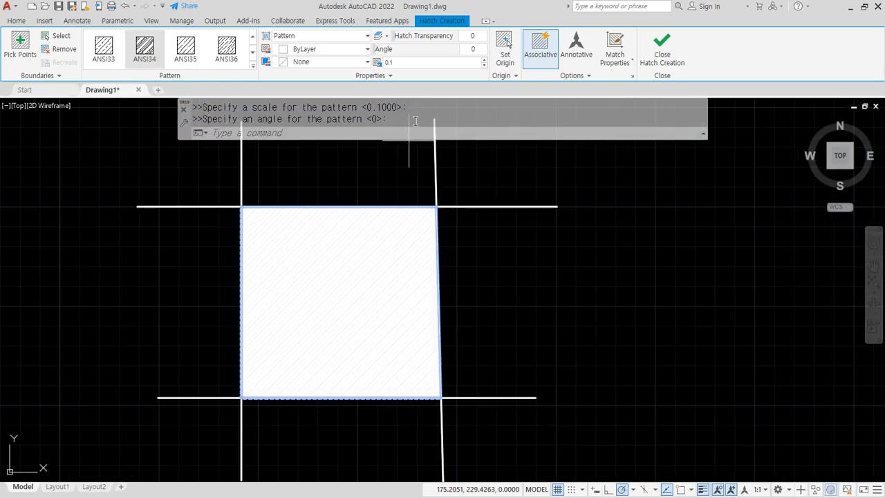
{"action": "left_click", "coordinate": [408, 63]}
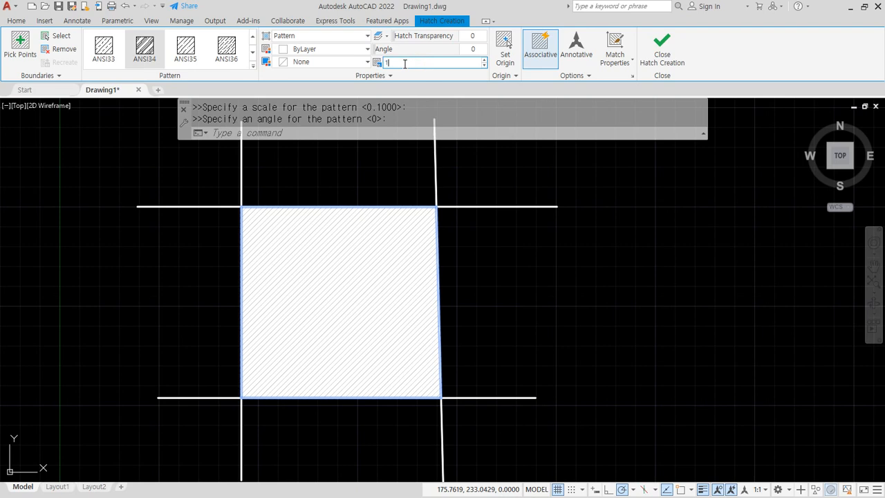
{"action": "key", "text": "Return"}
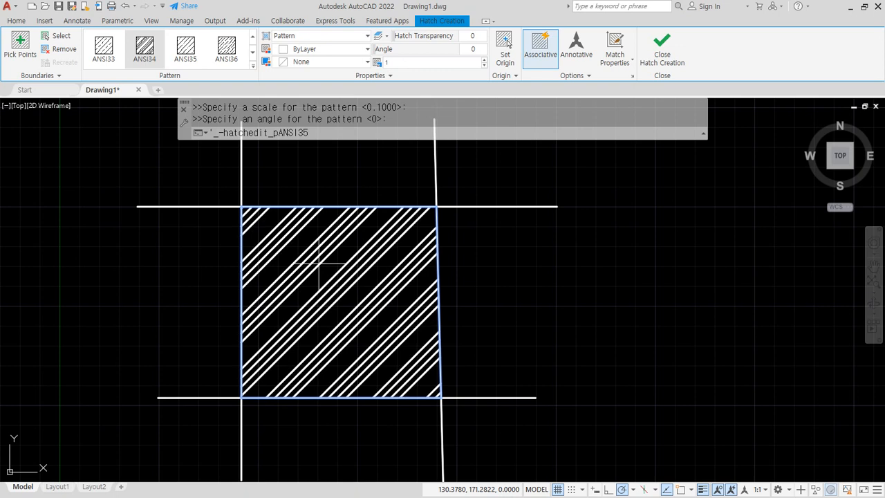
Try angles of 45 and 90 on the ANSI34 hatch and set the angle back to 0.
{"action": "left_click", "coordinate": [468, 49]}
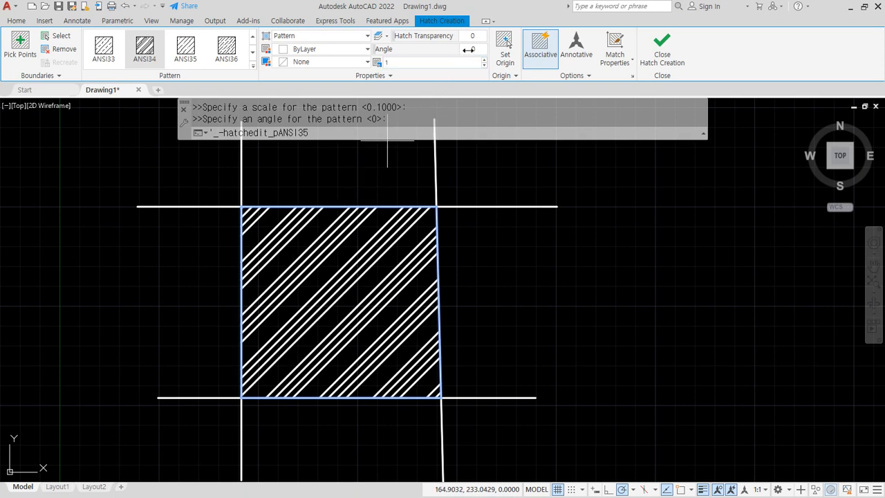
{"action": "key", "text": "Return"}
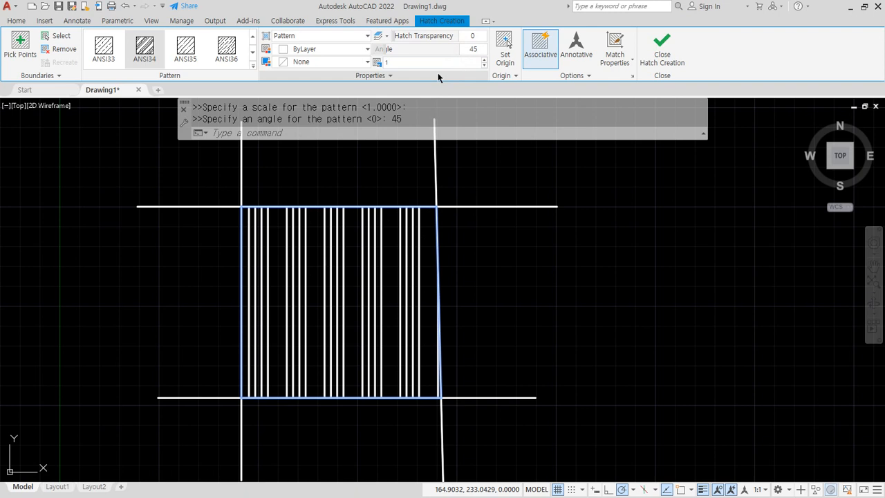
{"action": "left_click", "coordinate": [474, 51]}
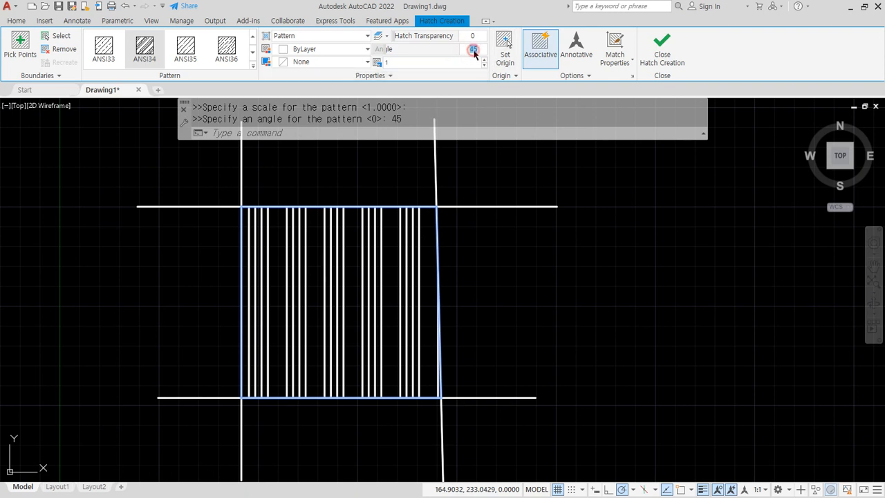
{"action": "type", "text": "90"}
{"action": "key", "text": "Return"}
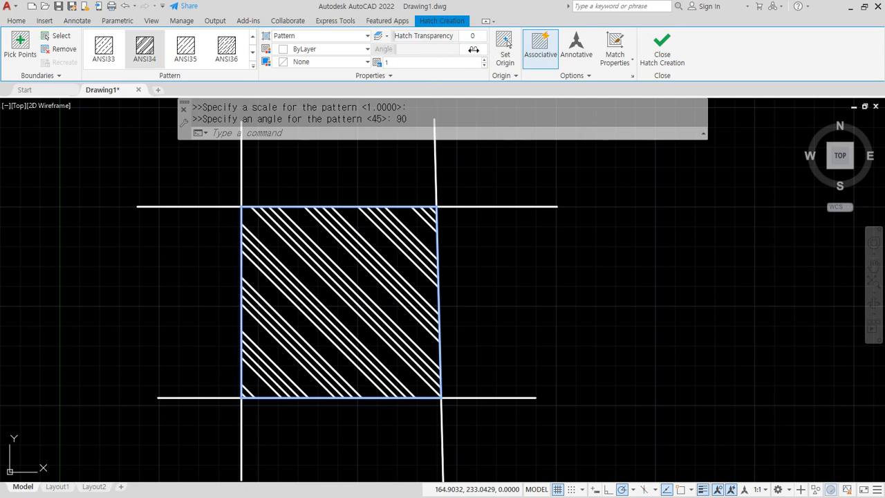
{"action": "left_click", "coordinate": [474, 51]}
{"action": "type", "text": "0"}
{"action": "key", "text": "Return"}
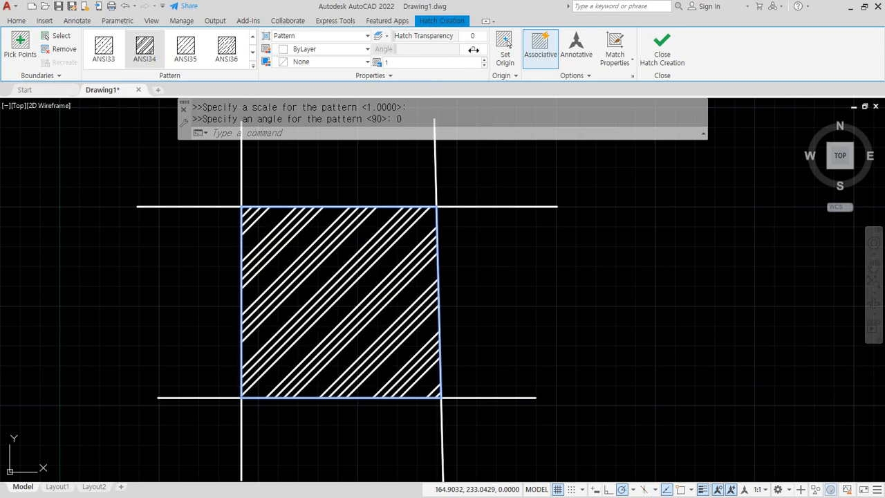
Change the central hatch's pattern to ANGLE.
{"action": "scroll", "coordinate": [218, 67], "scroll_direction": "up", "scroll_amount": 1}
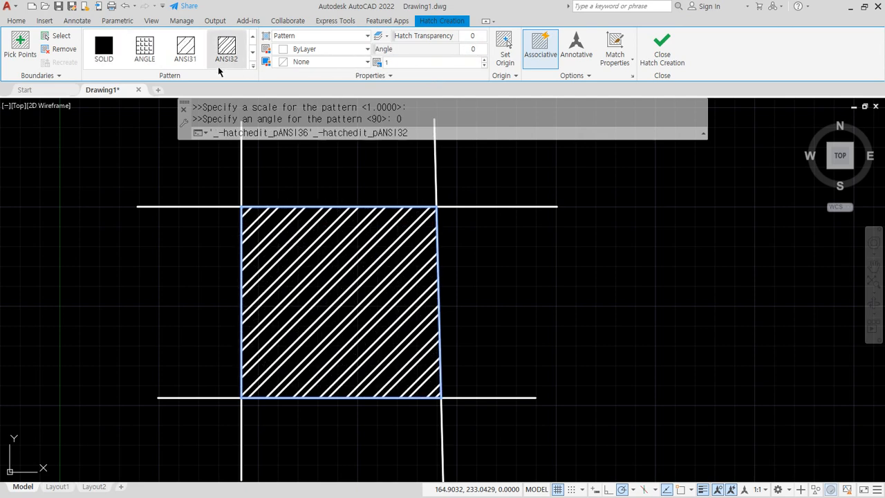
{"action": "left_click", "coordinate": [144, 49]}
{"action": "scroll", "coordinate": [368, 317], "scroll_direction": "up", "scroll_amount": 2}
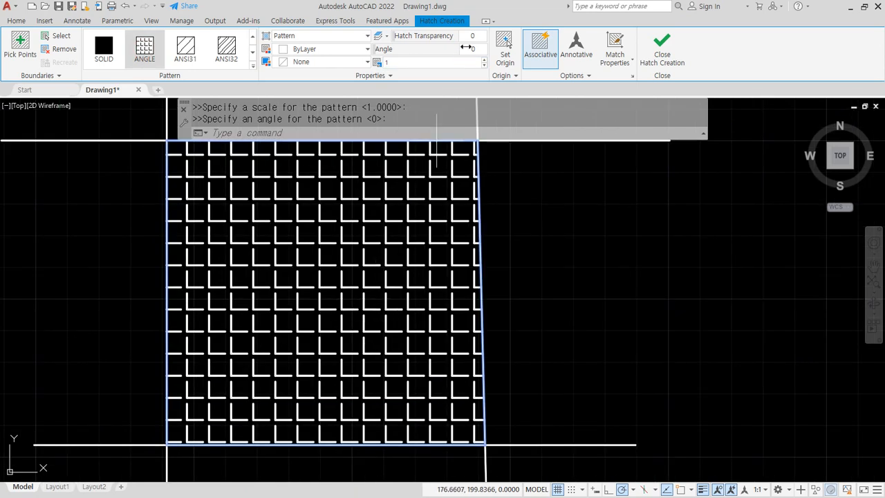
Try angles of 45, 60 and 90 on the ANGLE hatch, restore 0 and finish creating the hatch.
{"action": "type", "text": "5"}
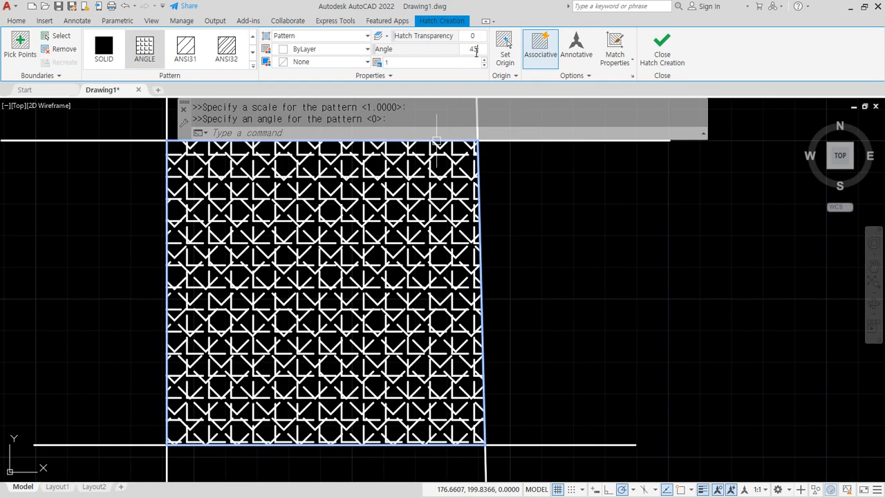
{"action": "key", "text": "Return"}
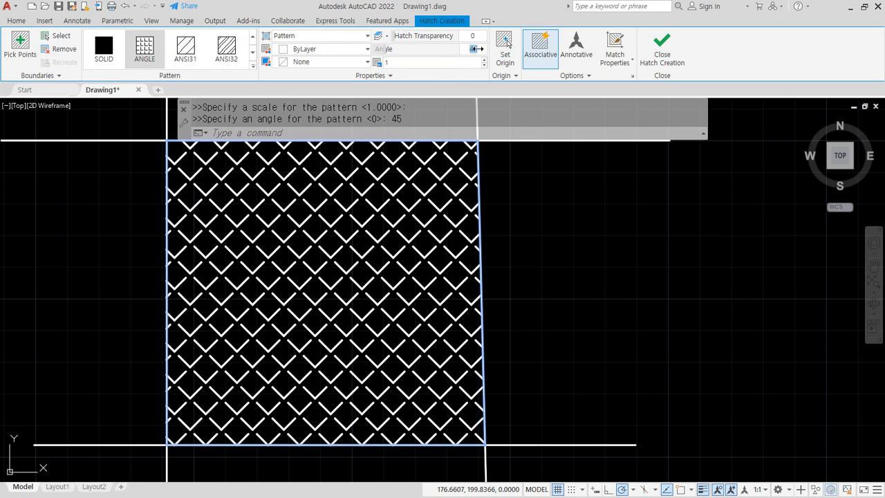
{"action": "key", "text": "Return"}
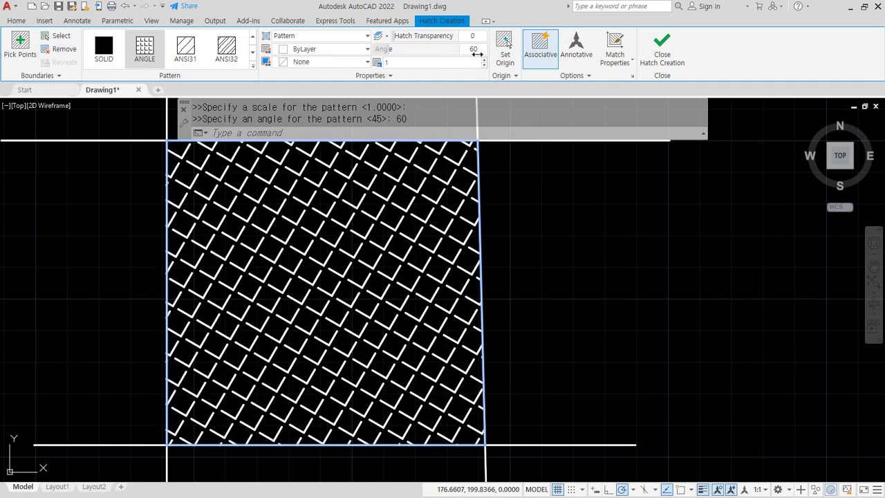
{"action": "type", "text": "90"}
{"action": "key", "text": "Return"}
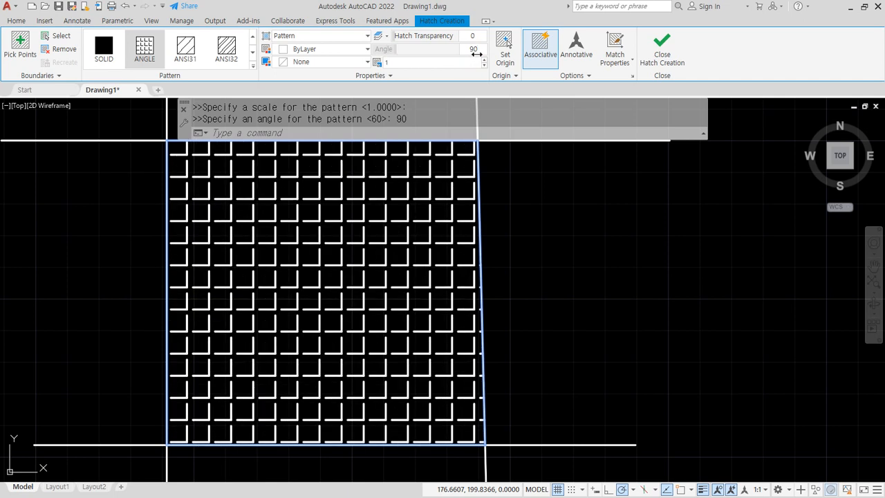
{"action": "type", "text": "0"}
{"action": "key", "text": "Return"}
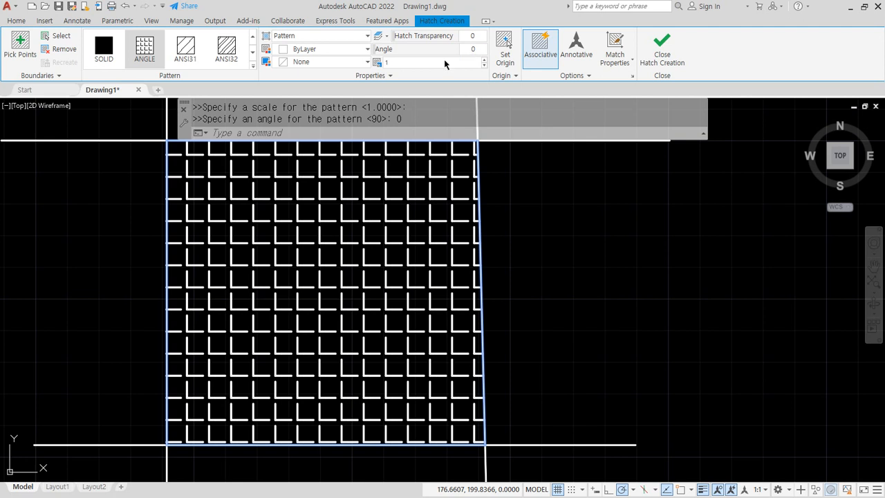
{"action": "left_click", "coordinate": [662, 54]}
{"action": "scroll", "coordinate": [604, 237], "scroll_direction": "down", "scroll_amount": 2}
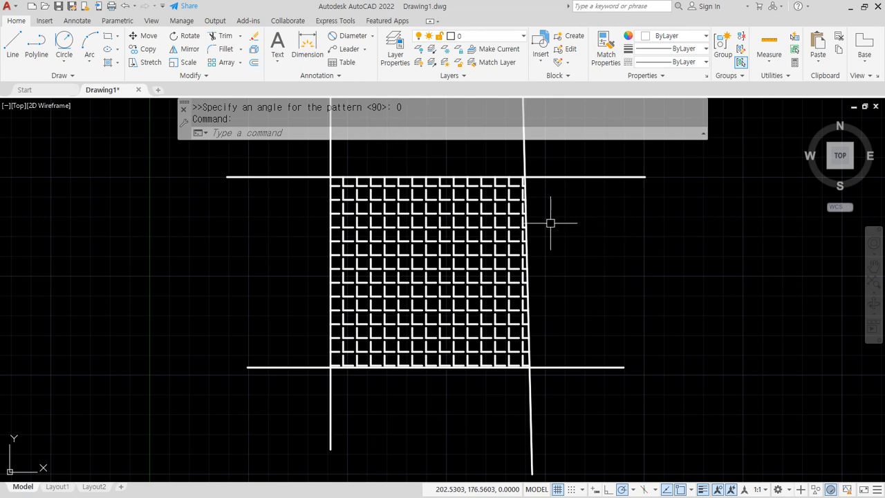
Select the finished central hatch to open it for editing.
{"action": "left_click", "coordinate": [437, 337]}
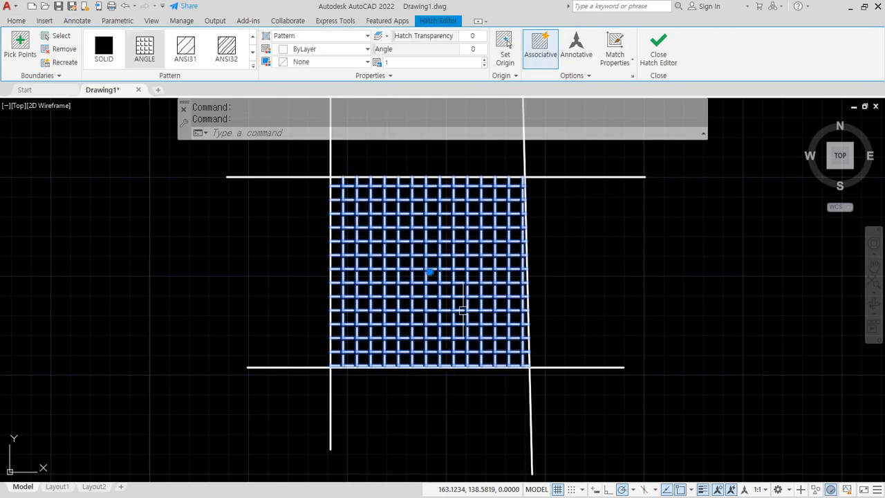
{"action": "key", "text": "Escape"}
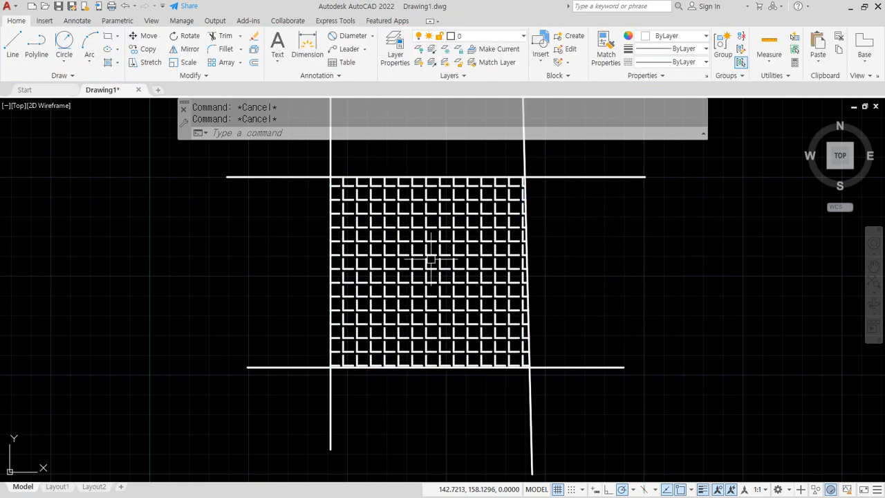
{"action": "left_click", "coordinate": [415, 287]}
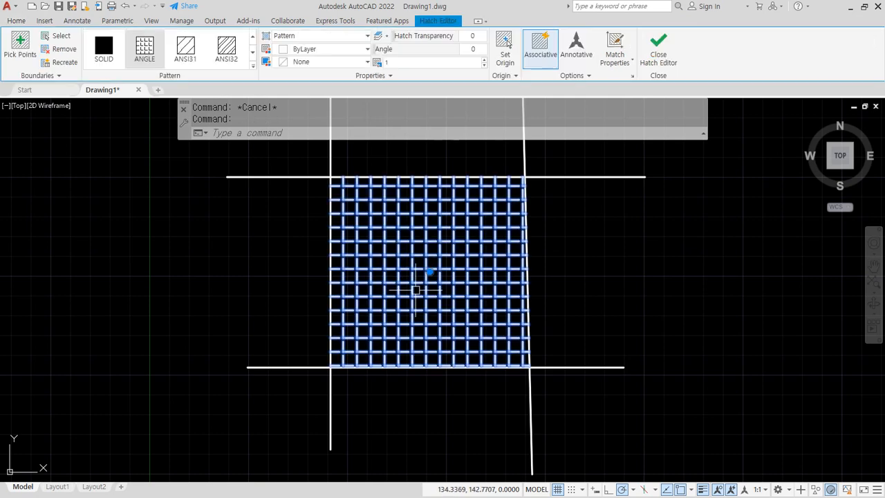
Switch to the Notepad notes, highlight the HatchEdit (HE) entry and return to AutoCAD's hatch editing options.
{"action": "key", "text": "alt+Tab"}
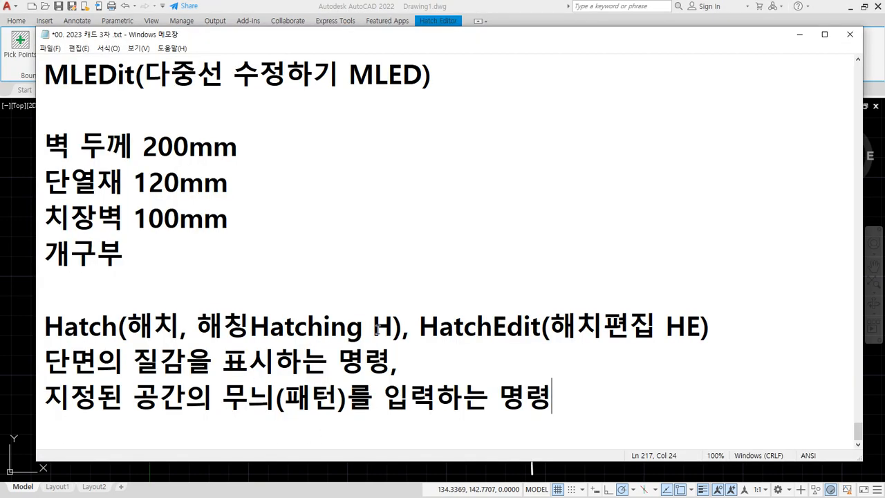
{"action": "left_click_drag", "start_coordinate": [414, 332], "coordinate": [728, 320]}
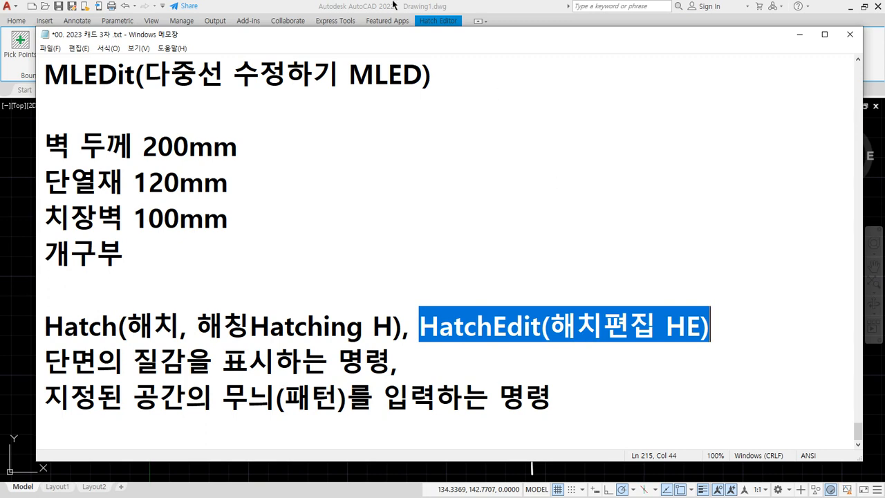
{"action": "left_click", "coordinate": [393, 5]}
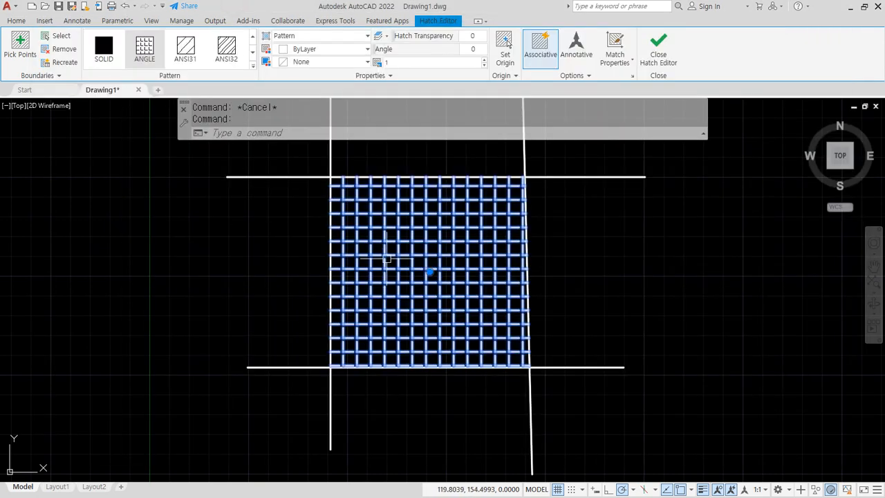
{"action": "left_click_drag", "start_coordinate": [7, 76], "coordinate": [721, 83]}
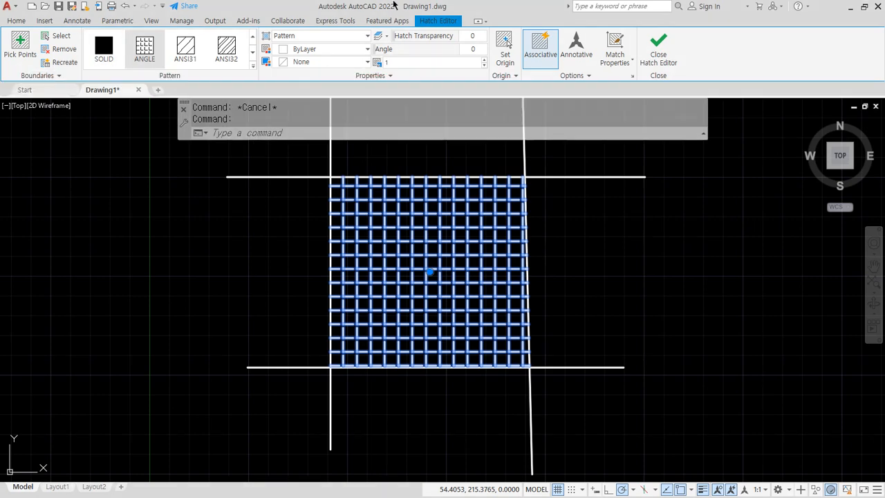
Change the selected central hatch's pattern to SOLID and deselect it.
{"action": "left_click", "coordinate": [103, 47]}
{"action": "scroll", "coordinate": [502, 298], "scroll_direction": "up", "scroll_amount": 2}
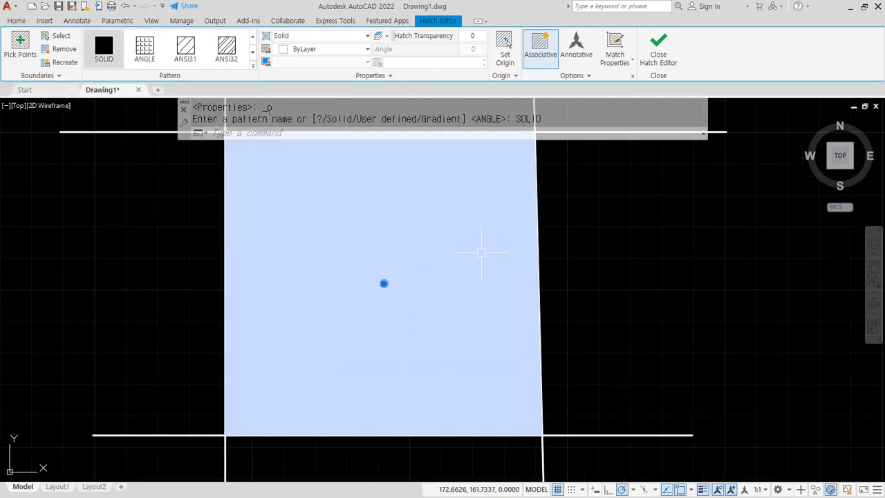
{"action": "scroll", "coordinate": [550, 290], "scroll_direction": "down", "scroll_amount": 2}
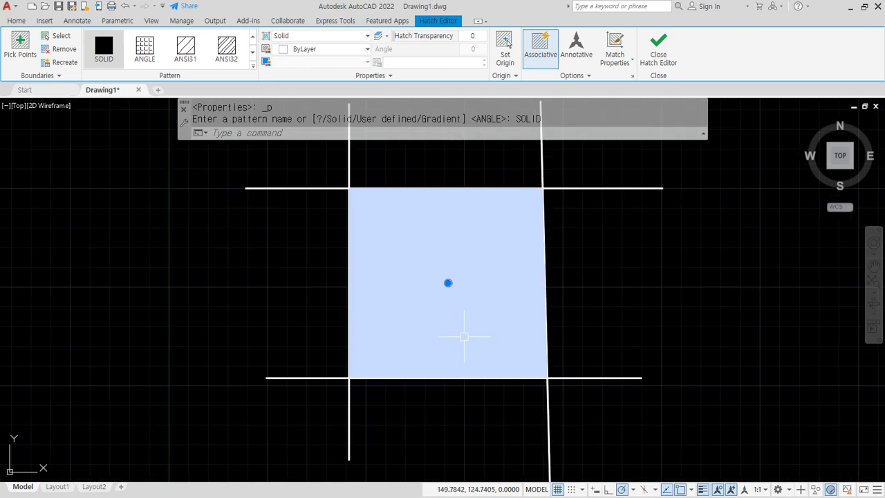
{"action": "key", "text": "Escape"}
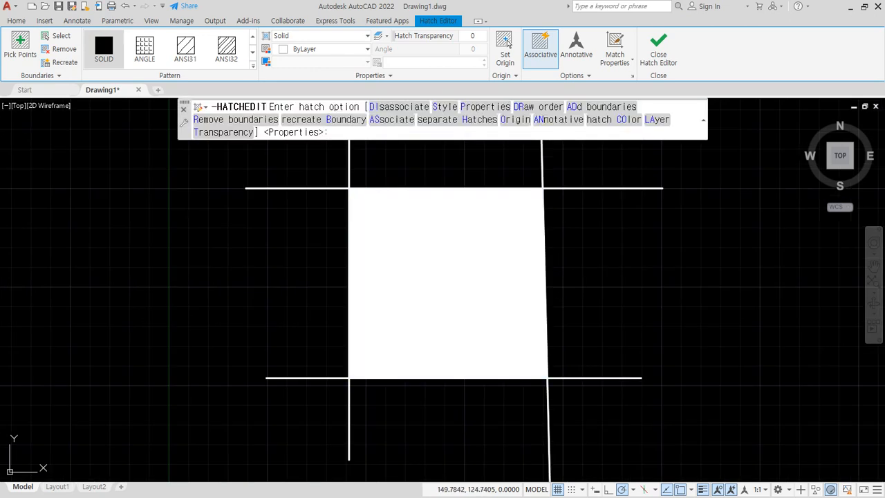
{"action": "middle_click_drag", "start_coordinate": [197, 231], "coordinate": [290, 282]}
{"action": "type", "text": "c"}
{"action": "key", "text": "space"}
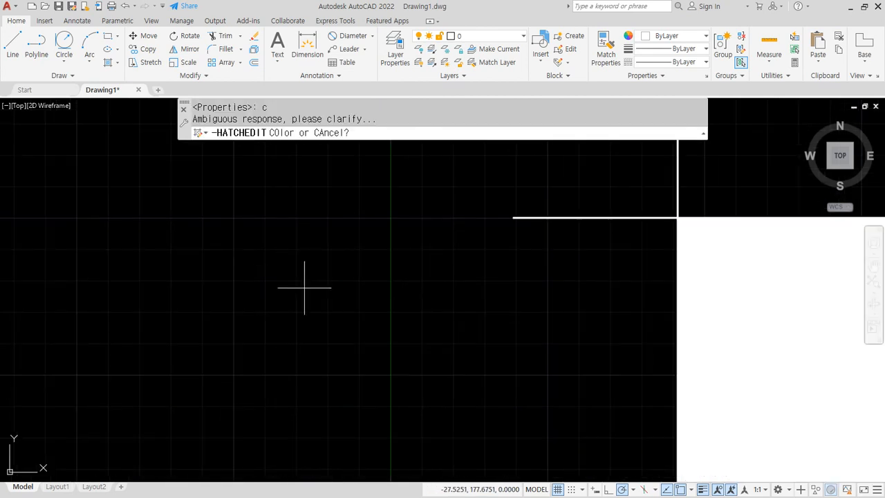
{"action": "key", "text": "Escape"}
{"action": "key", "text": "Escape"}
{"action": "key", "text": "Escape"}
Draw a circle of radius 10 in the empty area beside the four crossing lines.
{"action": "type", "text": "c"}
{"action": "key", "text": "space"}
{"action": "left_click", "coordinate": [275, 264]}
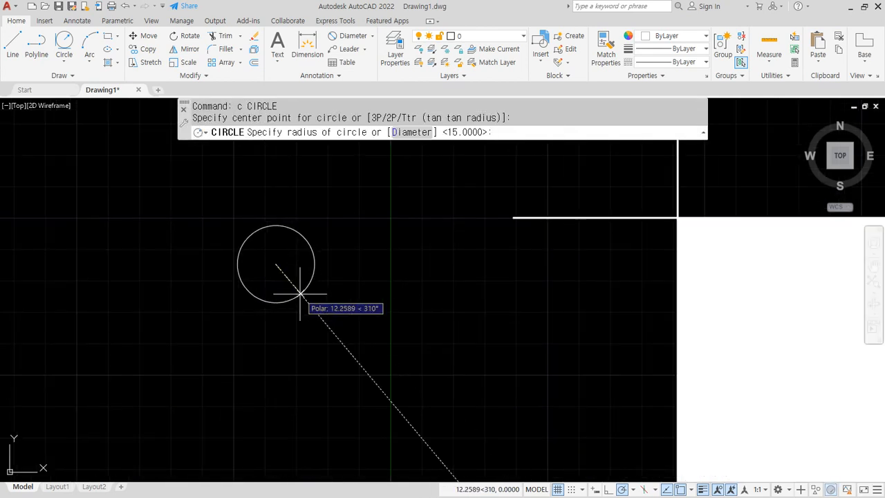
{"action": "type", "text": "10"}
{"action": "key", "text": "Return"}
Draw two connected lines from the circle's left quadrant to its top quadrant and on to its right quadrant.
{"action": "scroll", "coordinate": [266, 294], "scroll_direction": "up", "scroll_amount": 2}
{"action": "type", "text": "l"}
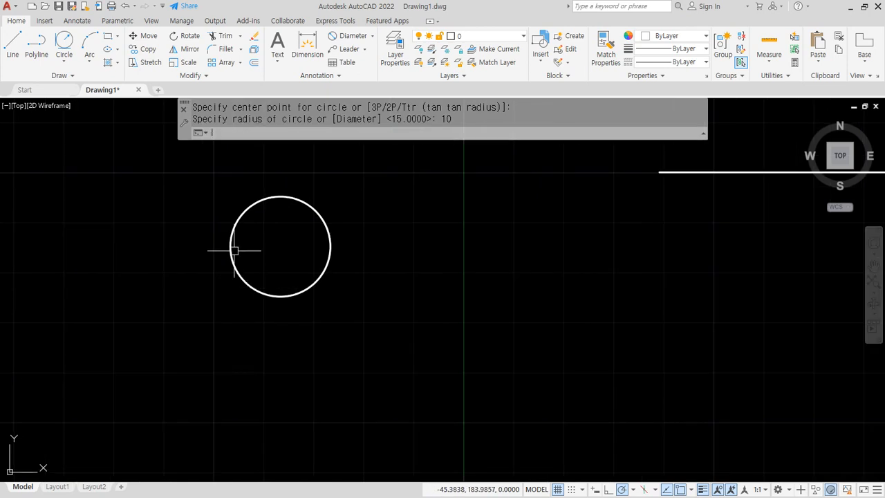
{"action": "key", "text": "space"}
{"action": "left_click", "coordinate": [232, 246]}
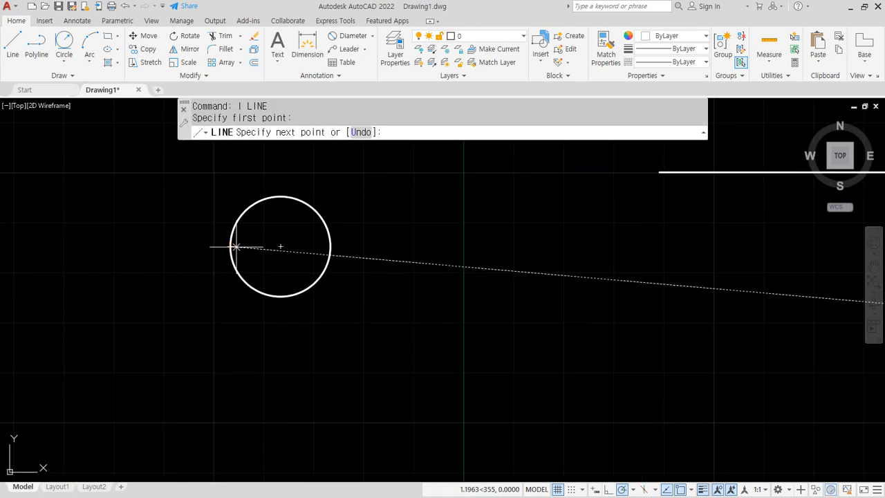
{"action": "left_click", "coordinate": [280, 197]}
{"action": "left_click", "coordinate": [331, 246]}
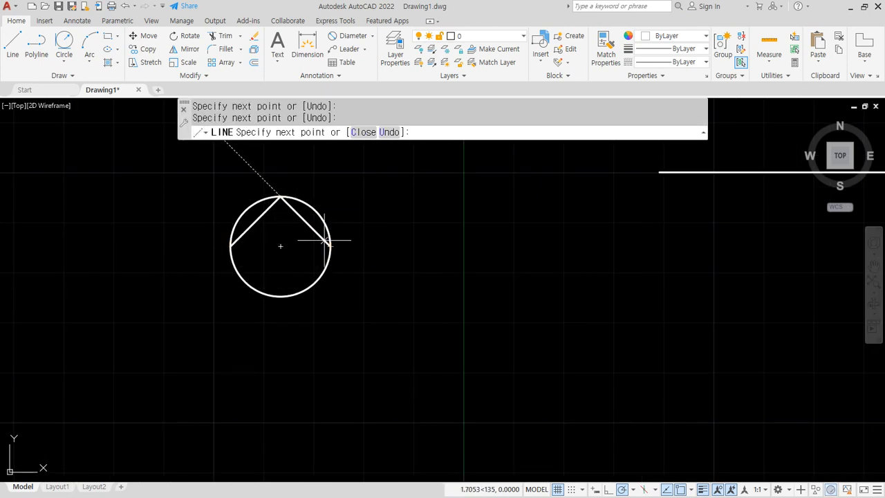
{"action": "key", "text": "space"}
Draw a vertical line from the circle's top quadrant to its bottom quadrant.
{"action": "key", "text": "space"}
{"action": "left_click", "coordinate": [280, 197]}
{"action": "left_click", "coordinate": [281, 295]}
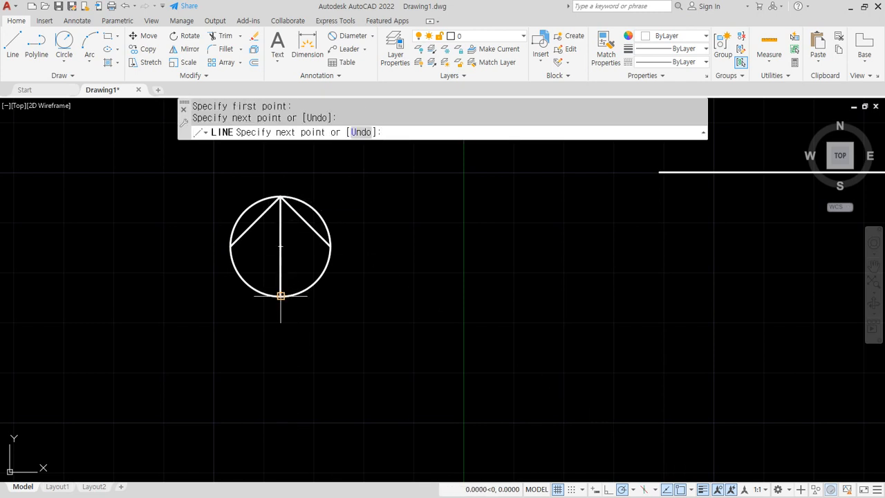
{"action": "key", "text": "space"}
Try offsetting the upper-left chord inward by 4 and erase the offset copy.
{"action": "type", "text": "o"}
{"action": "key", "text": "space"}
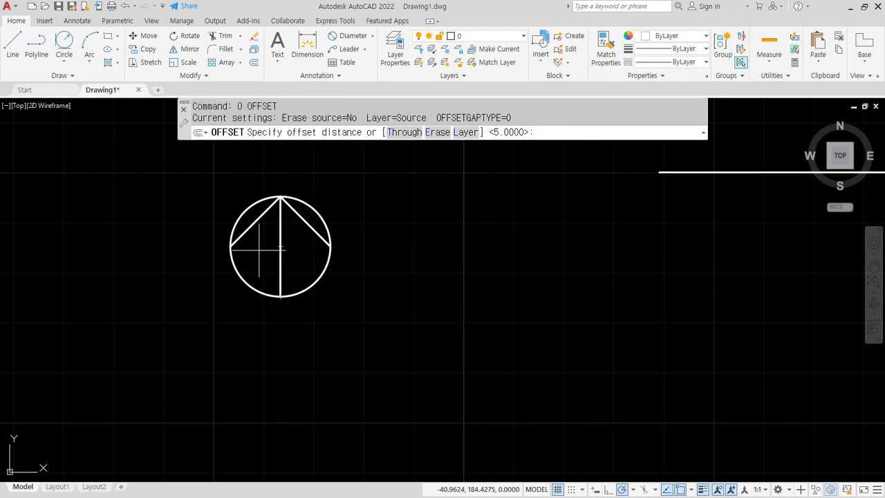
{"action": "type", "text": "4"}
{"action": "key", "text": "space"}
{"action": "left_click", "coordinate": [247, 232]}
{"action": "left_click", "coordinate": [291, 238]}
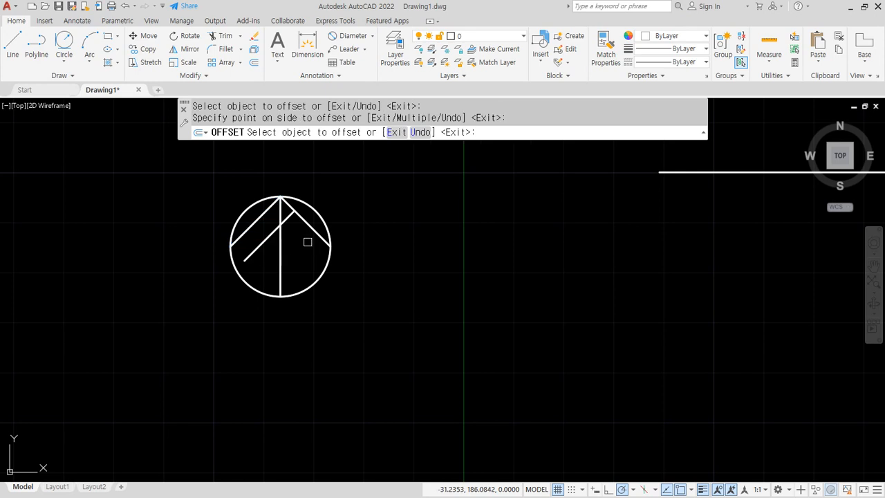
{"action": "key", "text": "Escape"}
{"action": "left_click", "coordinate": [256, 246]}
{"action": "type", "text": "e"}
{"action": "key", "text": "space"}
Offset the upper-left and upper-right chords by 5 toward the inside of the circle.
{"action": "type", "text": "o"}
{"action": "key", "text": "space"}
{"action": "type", "text": "5"}
{"action": "key", "text": "space"}
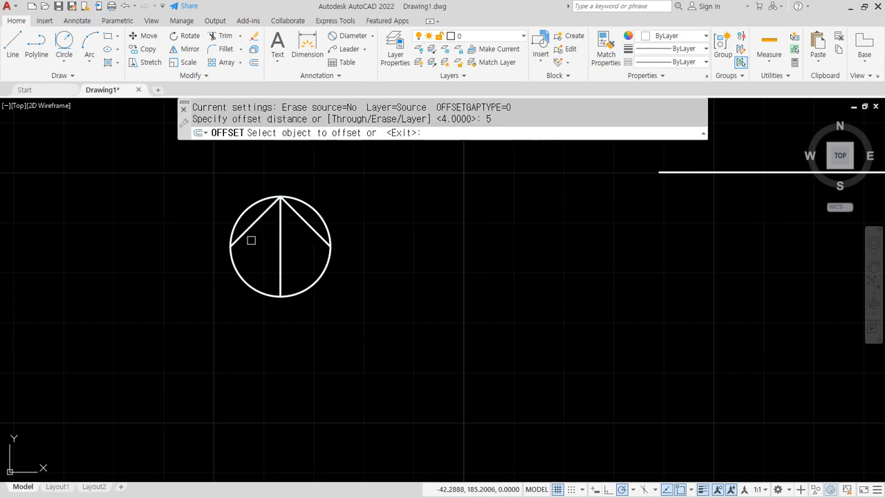
{"action": "left_click", "coordinate": [247, 229]}
{"action": "left_click", "coordinate": [313, 251]}
{"action": "left_click", "coordinate": [313, 239]}
{"action": "left_click", "coordinate": [288, 260]}
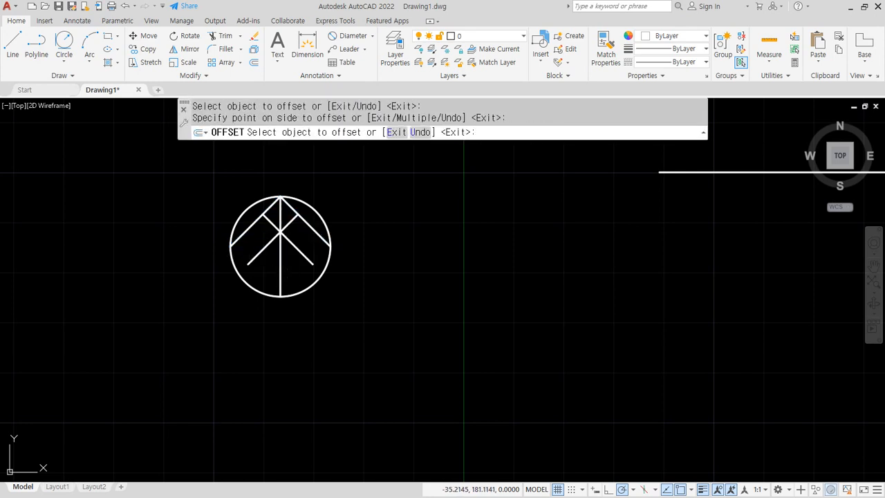
{"action": "key", "text": "space"}
Offset the circle's vertical centre line by 2.5 to both sides.
{"action": "key", "text": "space"}
{"action": "type", "text": "2.5"}
{"action": "key", "text": "space"}
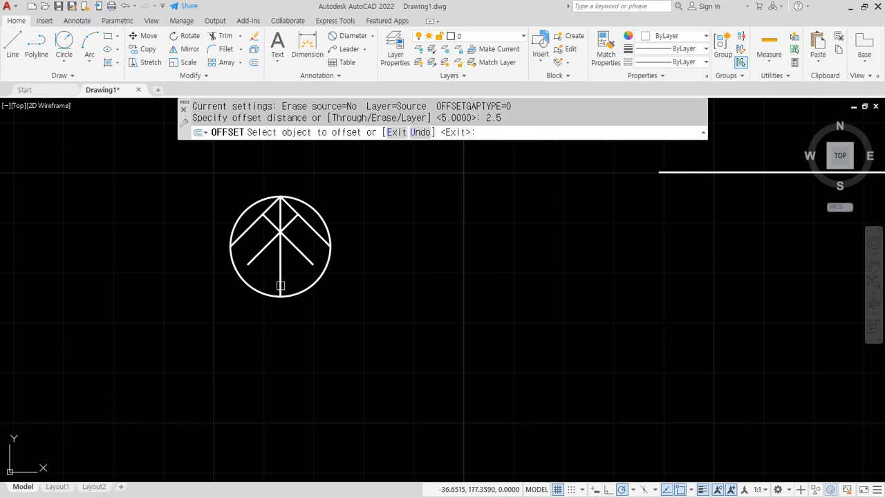
{"action": "left_click", "coordinate": [281, 280]}
{"action": "left_click", "coordinate": [298, 277]}
{"action": "left_click", "coordinate": [281, 275]}
{"action": "left_click", "coordinate": [267, 273]}
{"action": "key", "text": "space"}
Erase the original vertical centre line between its two offset copies.
{"action": "scroll", "coordinate": [269, 275], "scroll_direction": "up", "scroll_amount": 4}
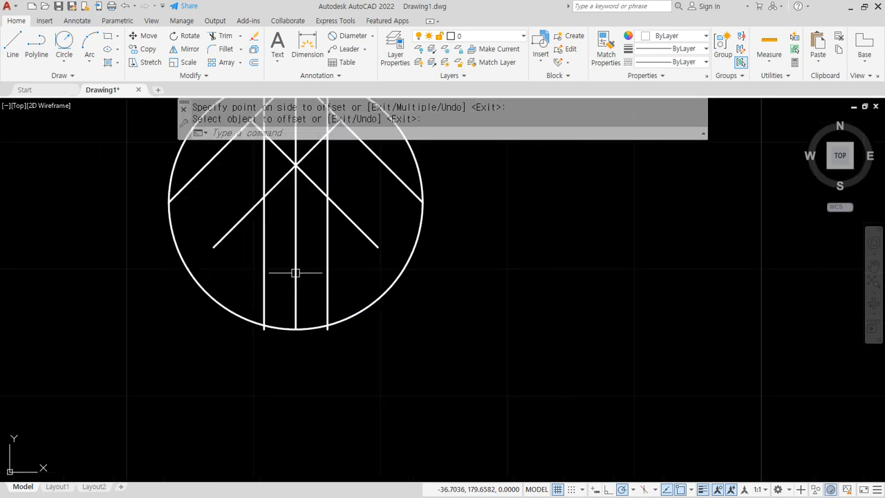
{"action": "left_click", "coordinate": [295, 273]}
{"action": "type", "text": "e"}
{"action": "key", "text": "space"}
Fillet the left vertical and left inner diagonal with radius 0 to meet each other and end on the circle.
{"action": "type", "text": "f"}
{"action": "left_click", "coordinate": [272, 326]}
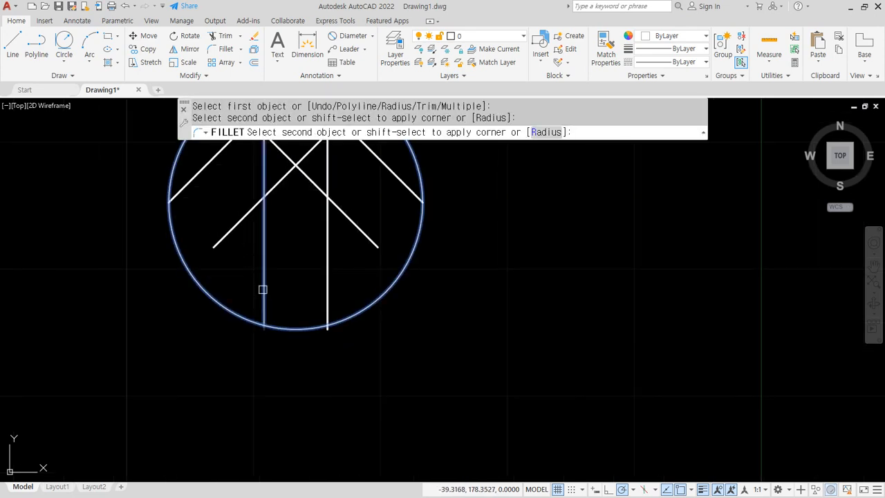
{"action": "left_click", "coordinate": [253, 210]}
{"action": "key", "text": "space"}
{"action": "left_click", "coordinate": [219, 242]}
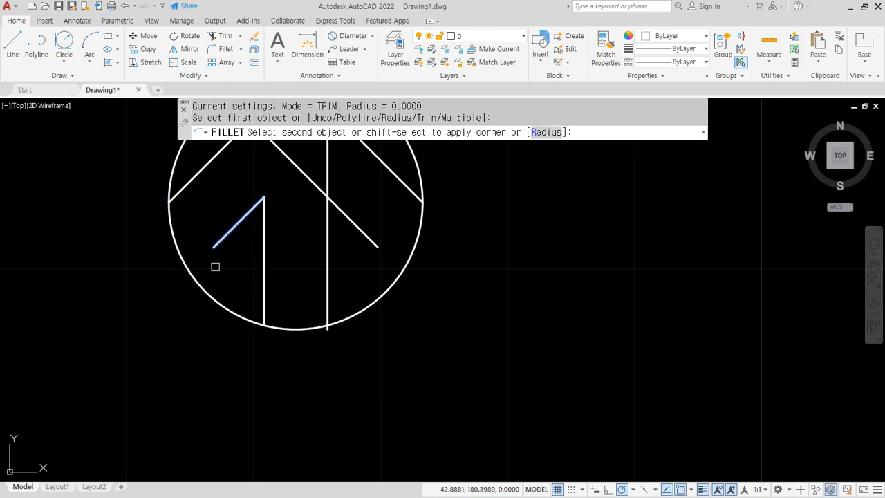
{"action": "left_click", "coordinate": [208, 295]}
Fillet the right vertical and right inner diagonal with radius 0 to end on the circle and meet each other.
{"action": "key", "text": "space"}
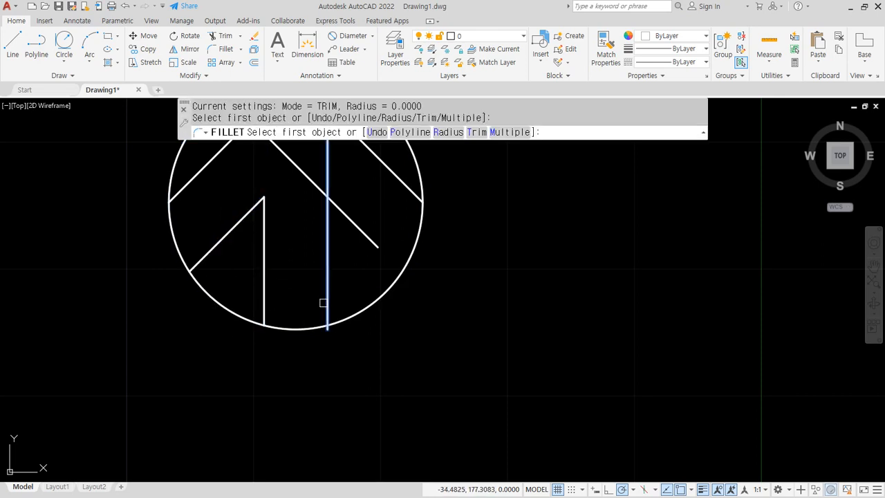
{"action": "left_click", "coordinate": [326, 302]}
{"action": "left_click", "coordinate": [349, 318]}
{"action": "key", "text": "space"}
{"action": "left_click", "coordinate": [382, 300]}
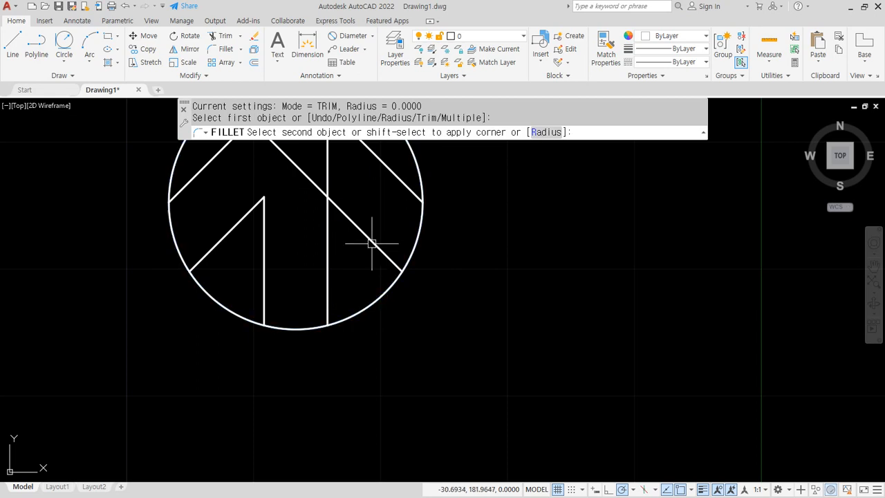
{"action": "left_click", "coordinate": [371, 243]}
{"action": "key", "text": "space"}
{"action": "left_click", "coordinate": [360, 231]}
{"action": "left_click", "coordinate": [332, 231]}
Hatch the arrow-shaped area inside the circle with the SOLID pattern.
{"action": "scroll", "coordinate": [325, 242], "scroll_direction": "down", "scroll_amount": 2}
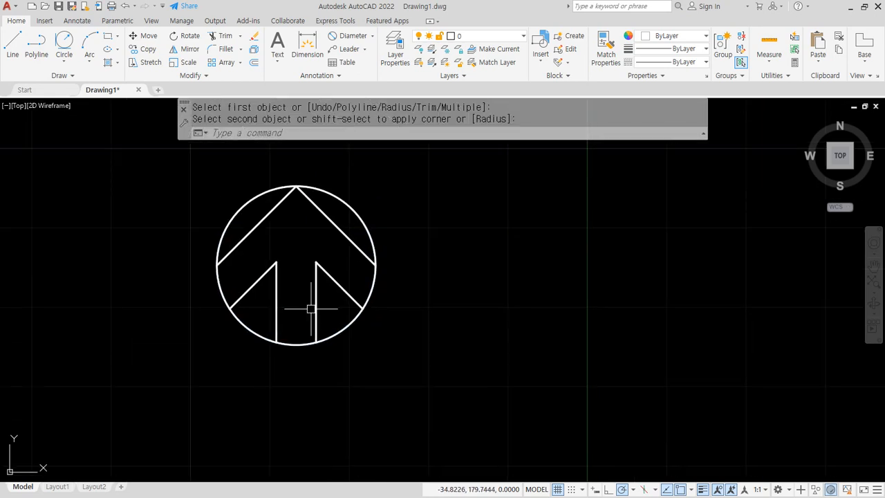
{"action": "type", "text": "h"}
{"action": "key", "text": "Return"}
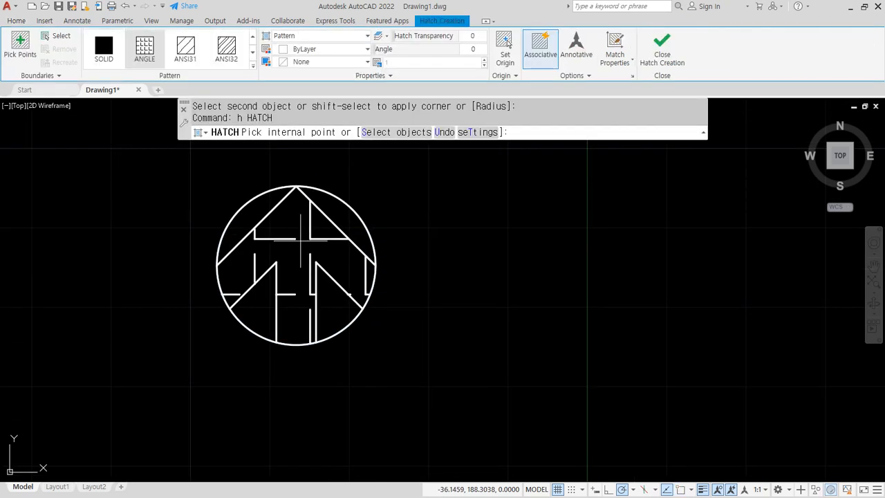
{"action": "left_click", "coordinate": [277, 226]}
{"action": "left_click", "coordinate": [111, 57]}
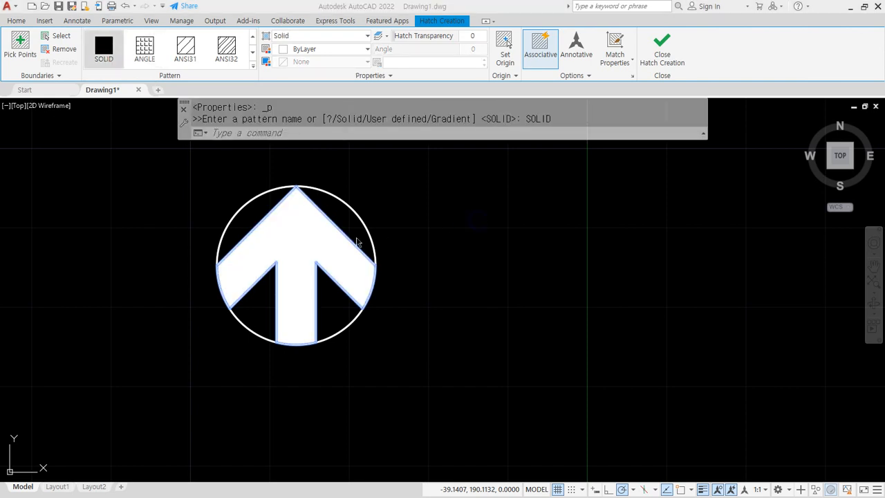
{"action": "left_click", "coordinate": [302, 231]}
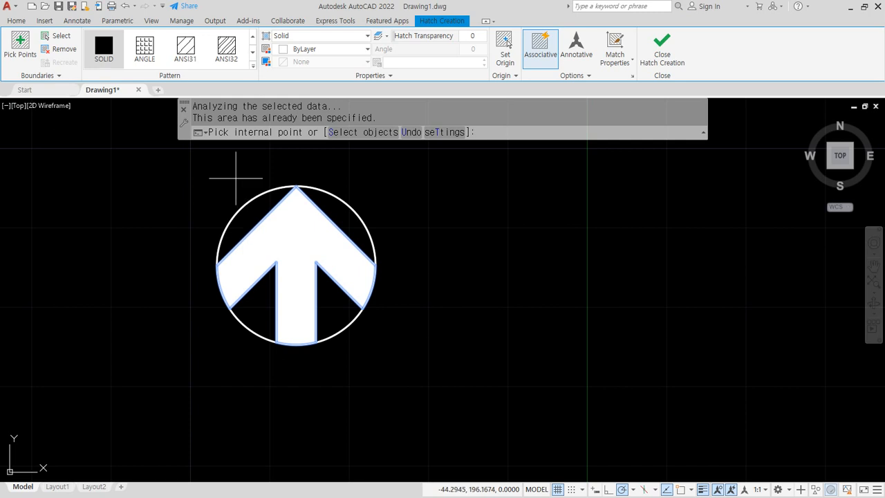
Try the colours 16,86,137; 88,186,72; 34,52,110; 241,235,31 and 199,200,202 on the arrow hatch.
{"action": "left_click", "coordinate": [337, 49]}
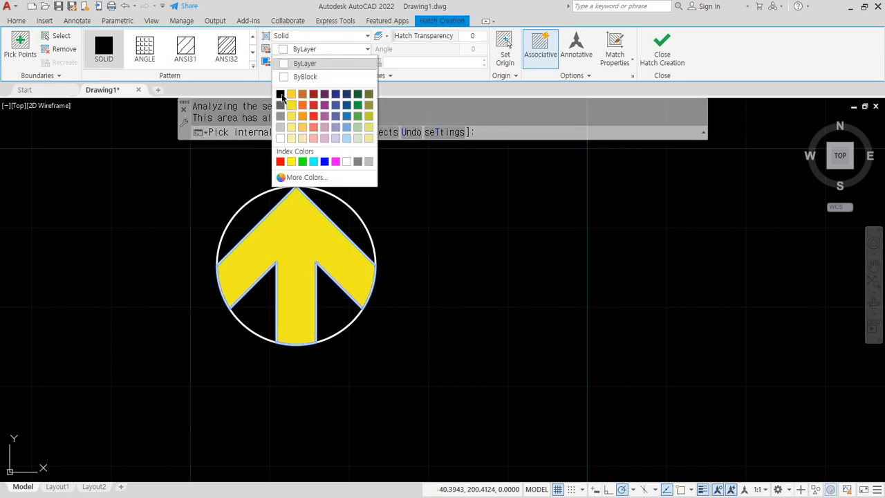
{"action": "left_click", "coordinate": [346, 105]}
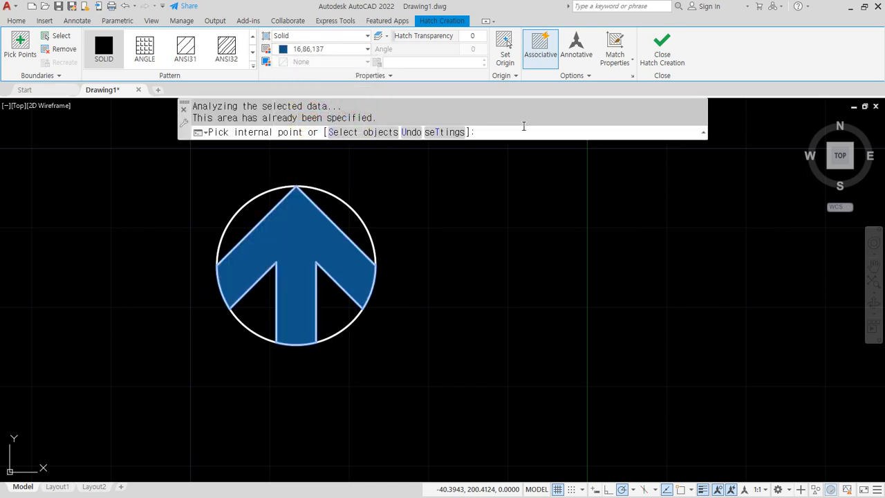
{"action": "left_click", "coordinate": [362, 50]}
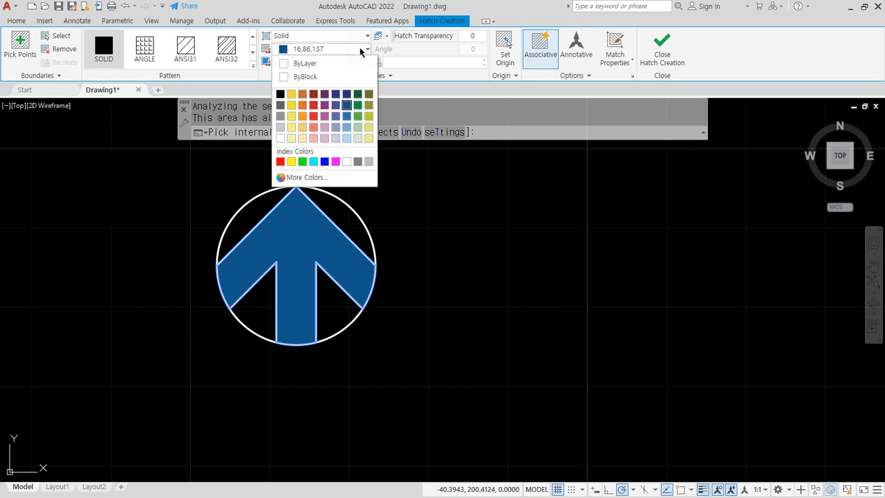
{"action": "left_click", "coordinate": [357, 116]}
{"action": "left_click", "coordinate": [358, 50]}
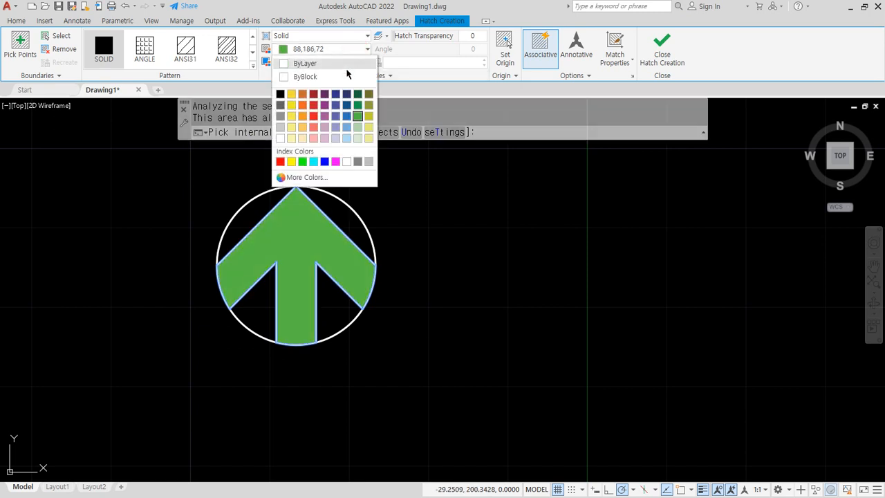
{"action": "left_click", "coordinate": [346, 94]}
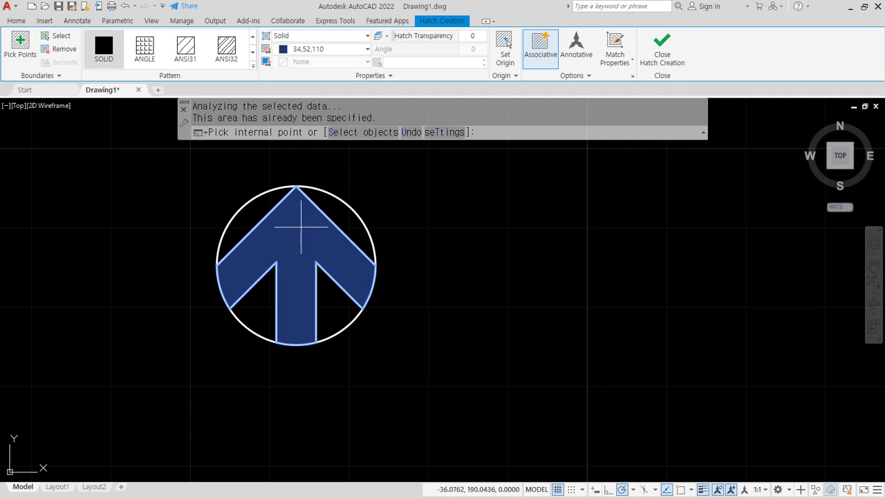
{"action": "left_click", "coordinate": [367, 49]}
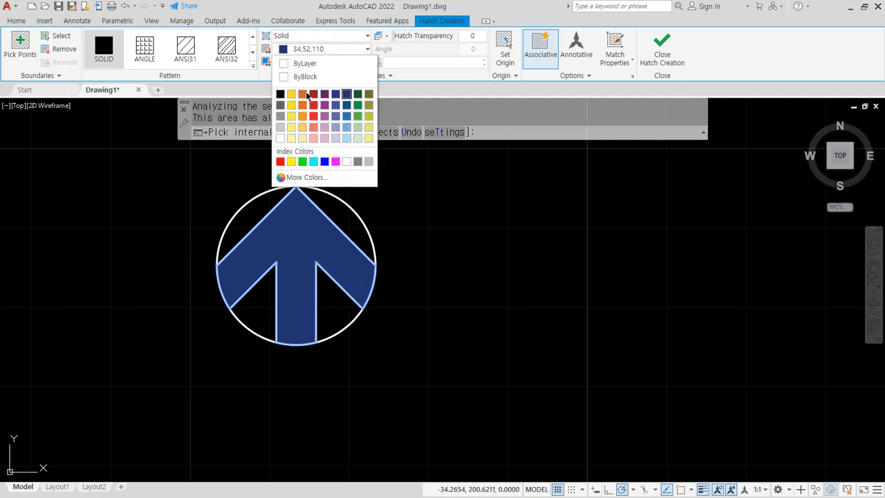
{"action": "left_click", "coordinate": [292, 106]}
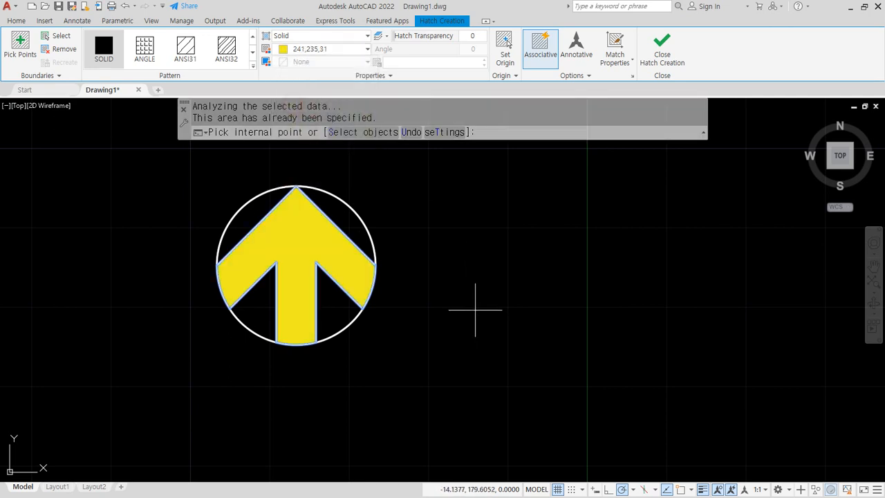
{"action": "left_click", "coordinate": [329, 50]}
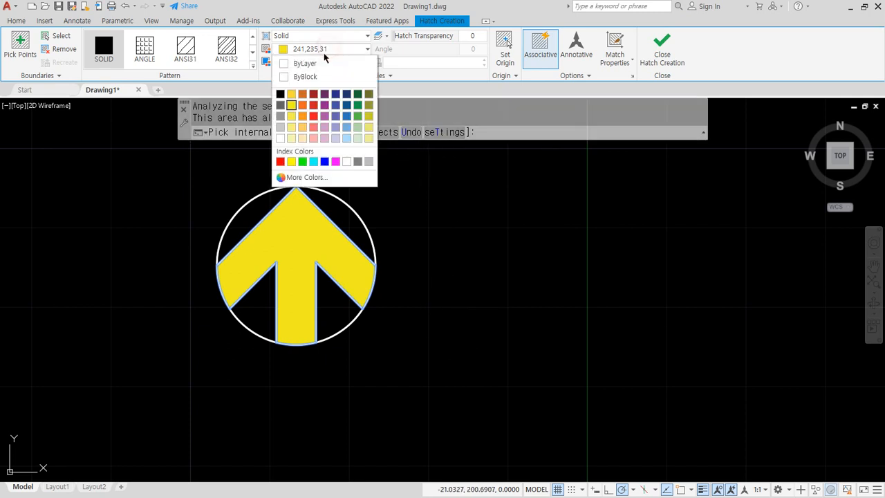
{"action": "left_click", "coordinate": [280, 131]}
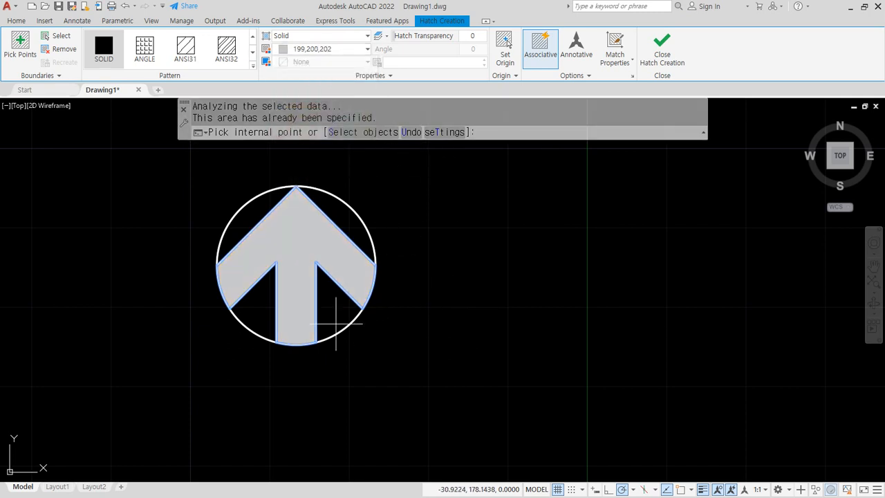
Set the arrow hatch's colour to 147,149,152, check its layer choices and finish creating the hatch.
{"action": "left_click", "coordinate": [320, 49]}
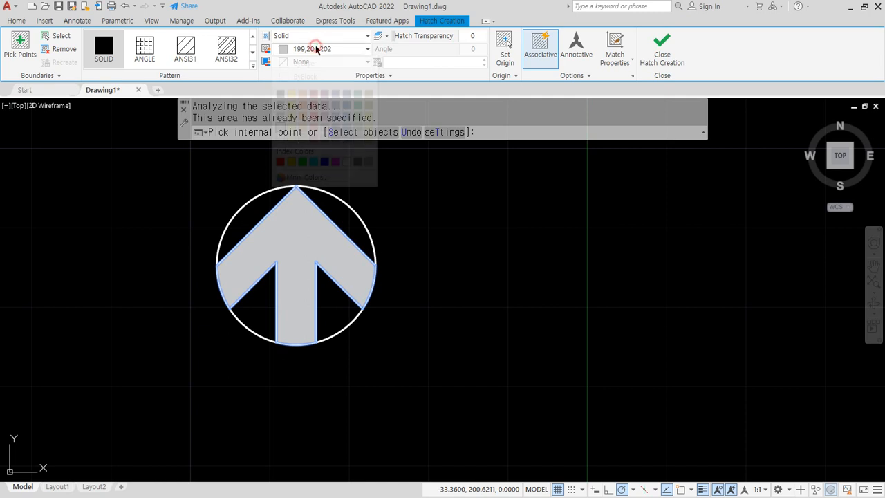
{"action": "left_click", "coordinate": [280, 115]}
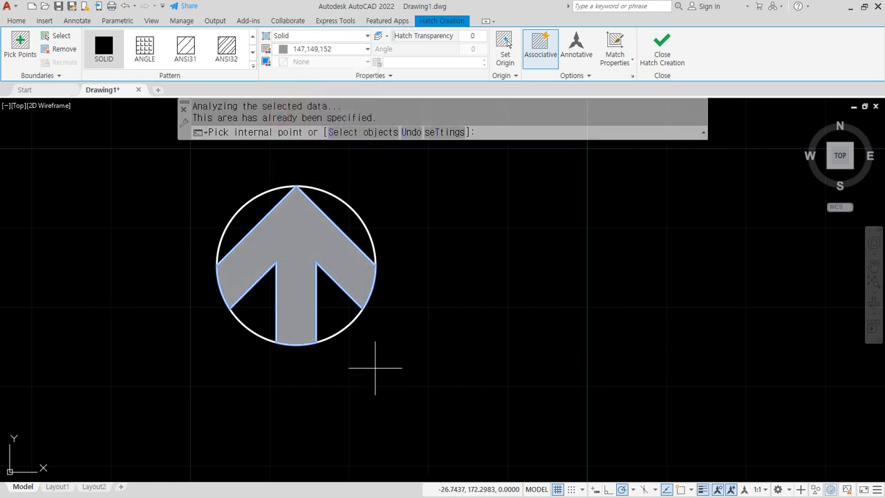
{"action": "left_click", "coordinate": [381, 75]}
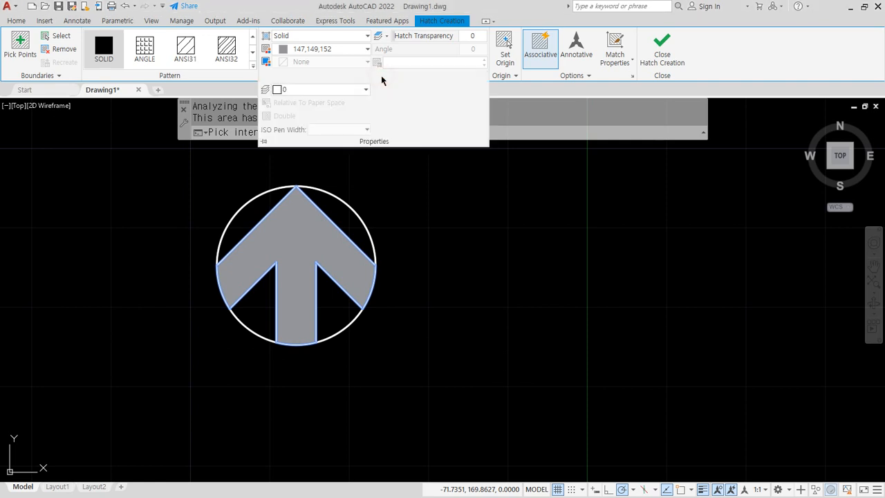
{"action": "left_click", "coordinate": [351, 89]}
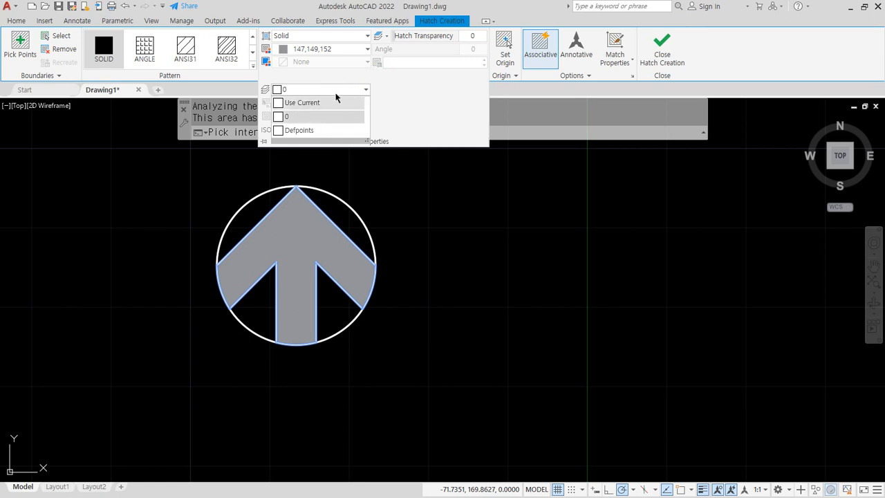
{"action": "left_click", "coordinate": [659, 51]}
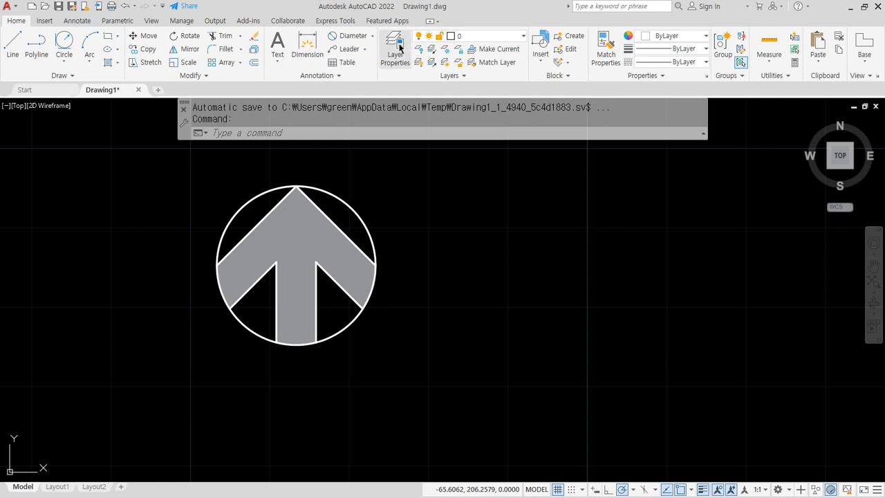
Create a new layer named hat and set its colour to magenta.
{"action": "left_click", "coordinate": [397, 47]}
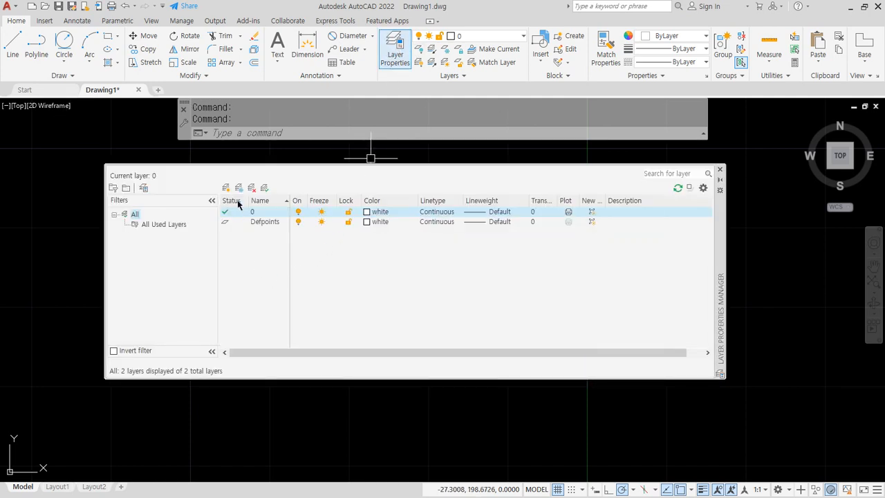
{"action": "left_click", "coordinate": [228, 188]}
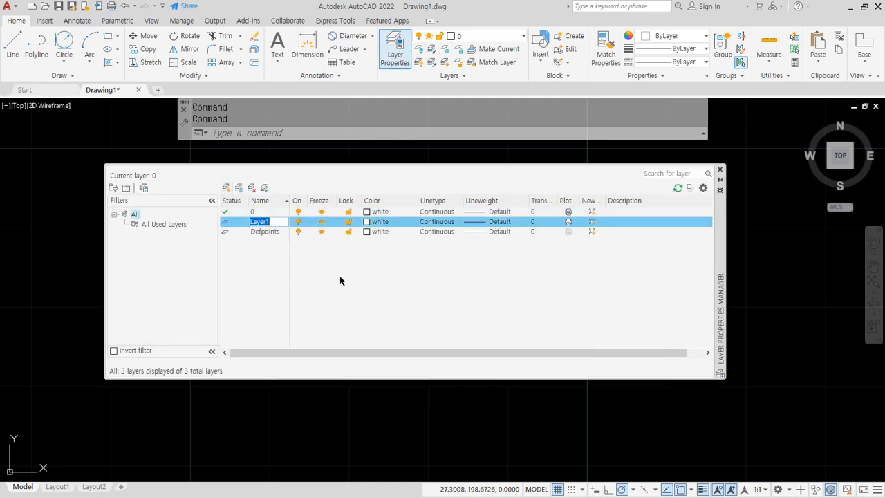
{"action": "type", "text": "hat"}
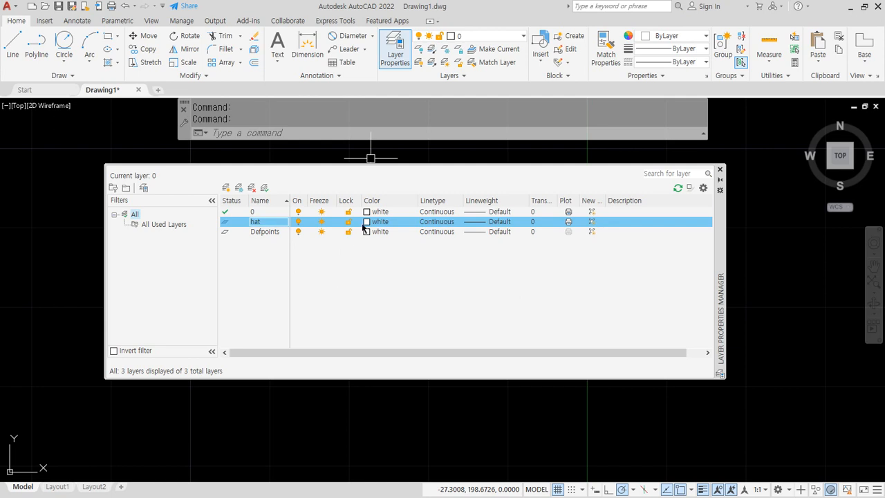
{"action": "left_click", "coordinate": [367, 221]}
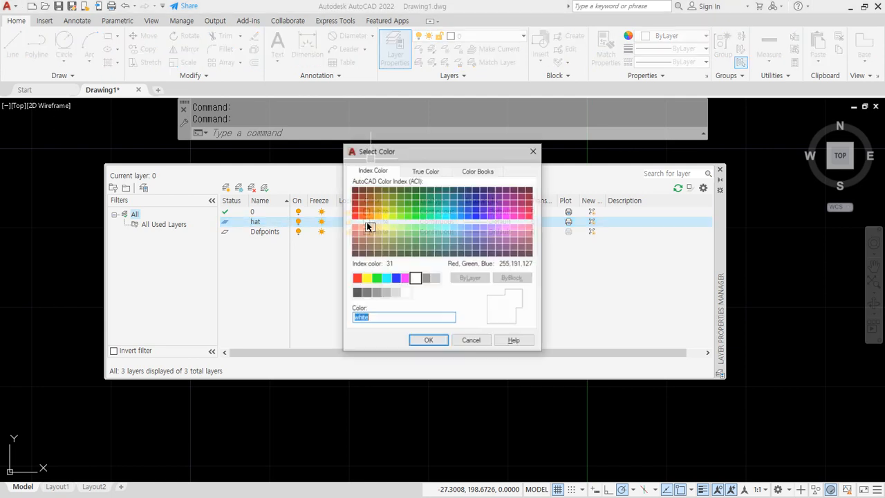
{"action": "left_click", "coordinate": [405, 278]}
{"action": "left_click", "coordinate": [427, 341]}
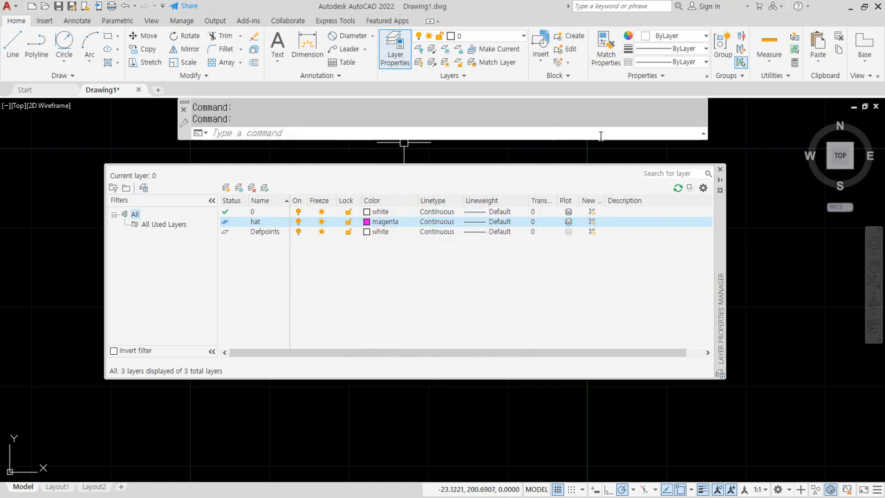
{"action": "left_click", "coordinate": [720, 169]}
Set the arrow hatch's colour to ByLayer and assign the hatch to the layer hat.
{"action": "left_click", "coordinate": [297, 247]}
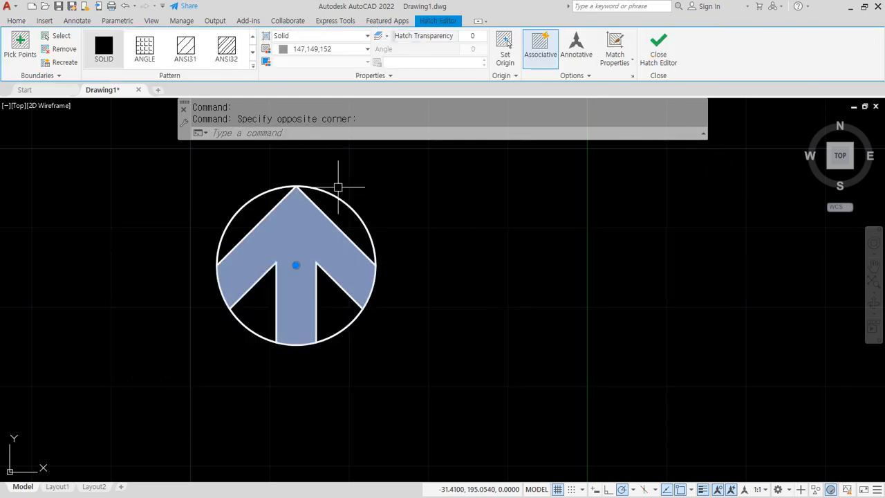
{"action": "left_click", "coordinate": [340, 50]}
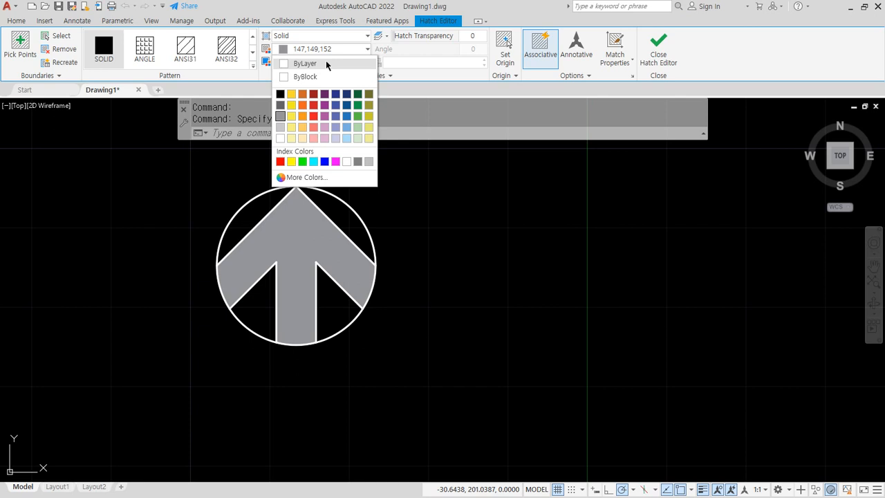
{"action": "left_click", "coordinate": [327, 64]}
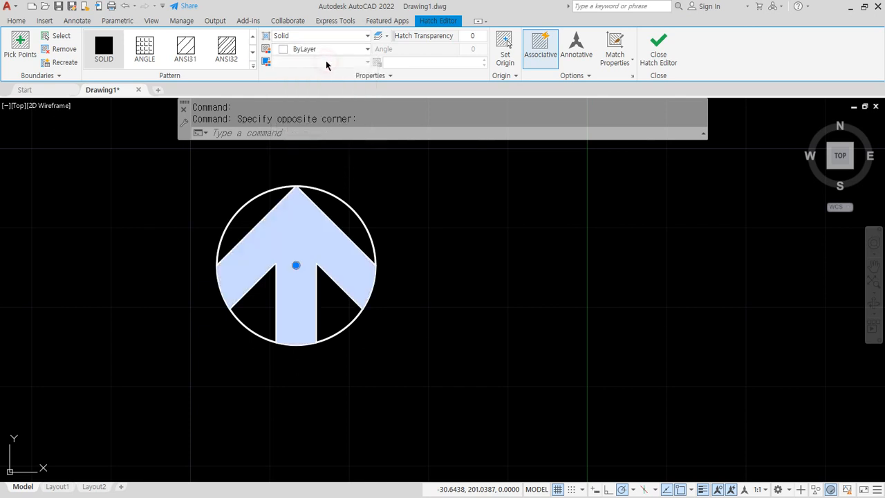
{"action": "left_click", "coordinate": [383, 76]}
{"action": "left_click", "coordinate": [364, 90]}
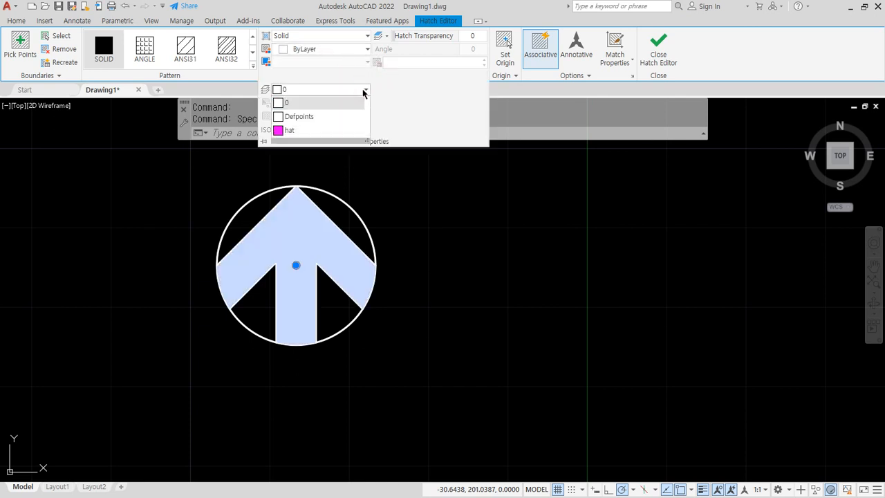
{"action": "left_click", "coordinate": [307, 131]}
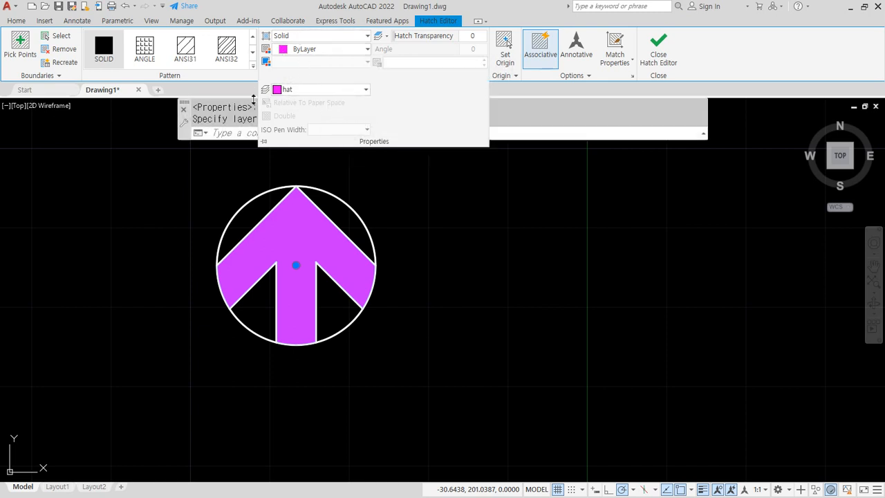
Check the arrow hatch's layer in the general layer controls and in the extended hatch properties, keeping those extended properties open.
{"action": "left_click", "coordinate": [17, 21]}
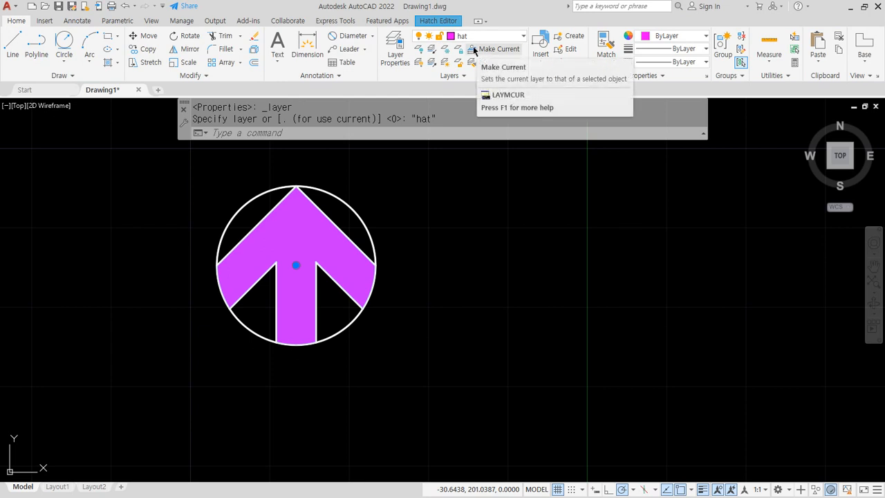
{"action": "left_click", "coordinate": [448, 27]}
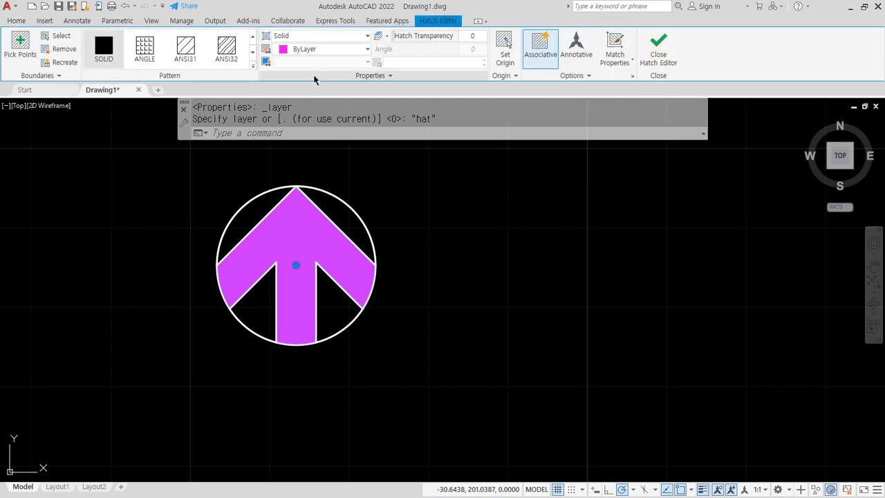
{"action": "left_click", "coordinate": [363, 75]}
{"action": "left_click", "coordinate": [264, 142]}
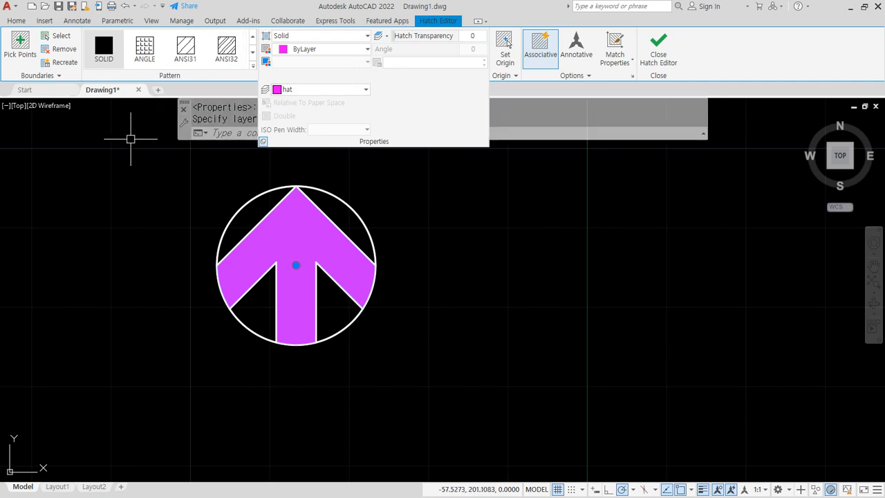
Try the gradient patterns GR_LINEAR, GR_CYLIN and GR_INVCYL on the arrow hatch and return to GR_LINEAR.
{"action": "left_click", "coordinate": [251, 66]}
{"action": "left_click_drag", "start_coordinate": [254, 48], "coordinate": [262, 111]}
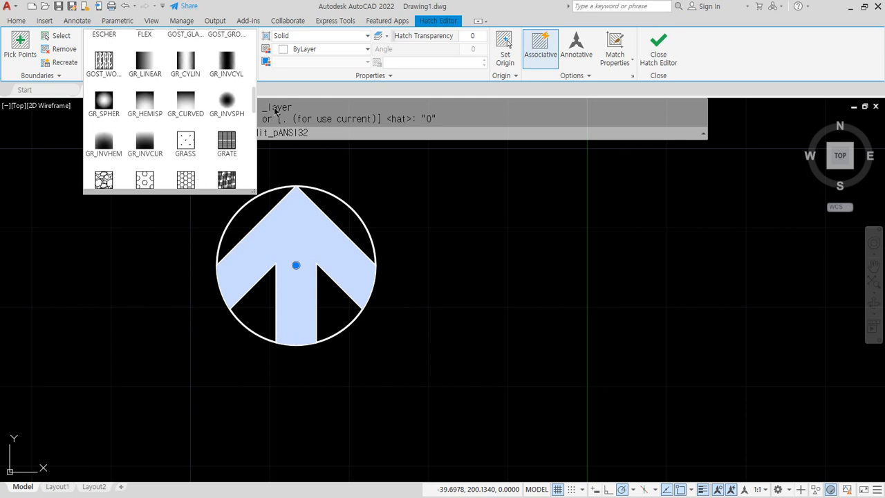
{"action": "left_click", "coordinate": [145, 64]}
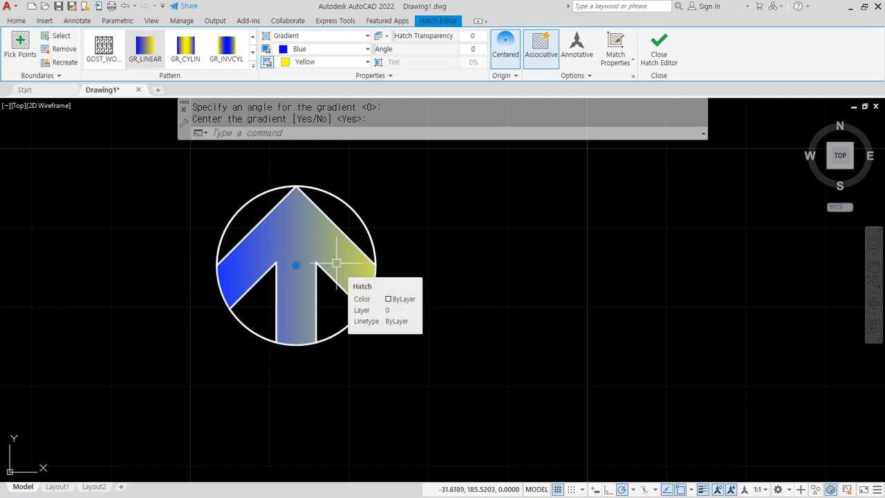
{"action": "left_click", "coordinate": [190, 57]}
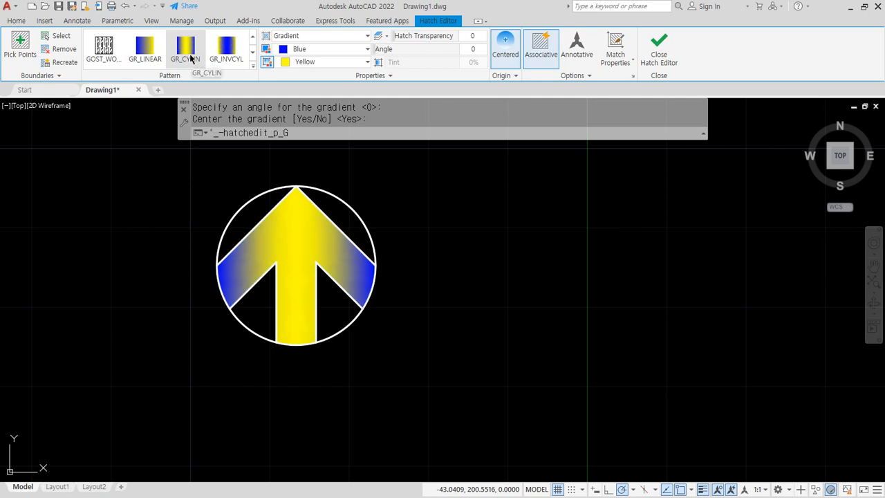
{"action": "left_click", "coordinate": [226, 54]}
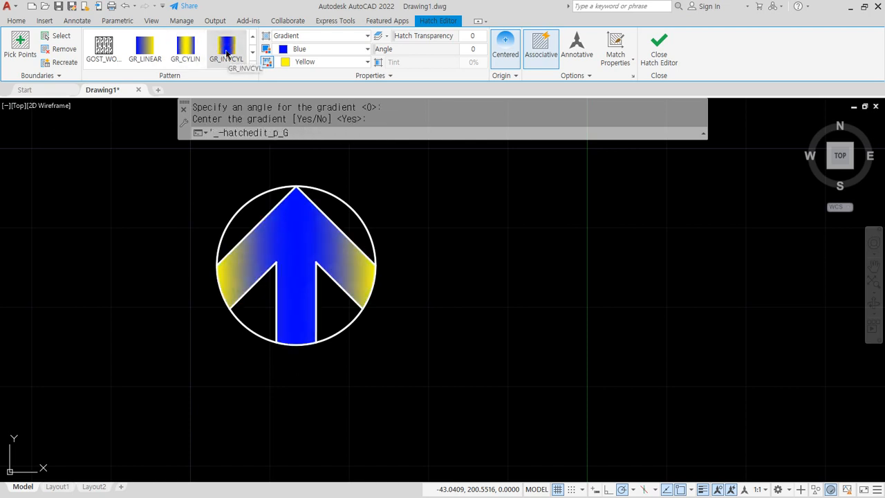
{"action": "left_click", "coordinate": [253, 52]}
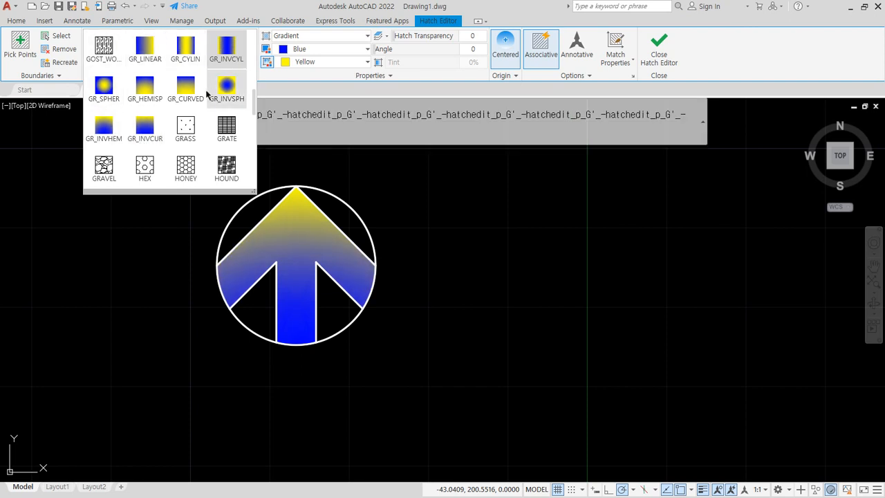
{"action": "left_click", "coordinate": [147, 47]}
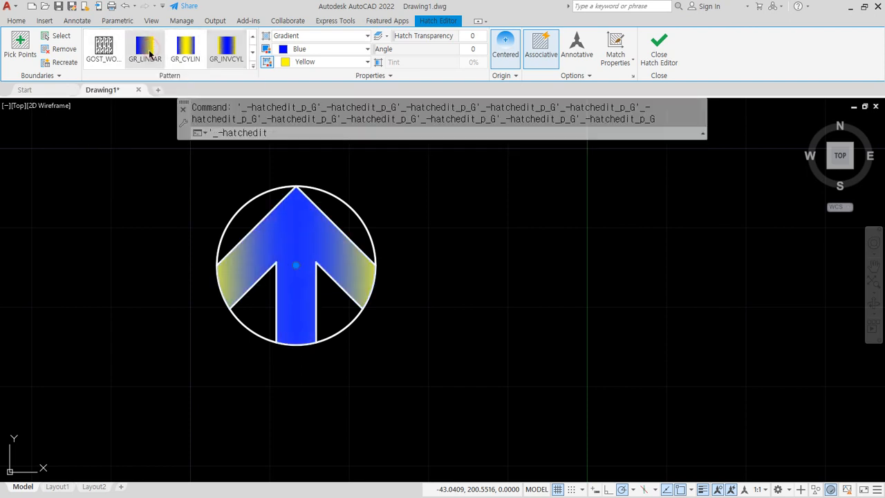
Set the arrow gradient's second colour to cyan and its first colour to red.
{"action": "left_click", "coordinate": [331, 51]}
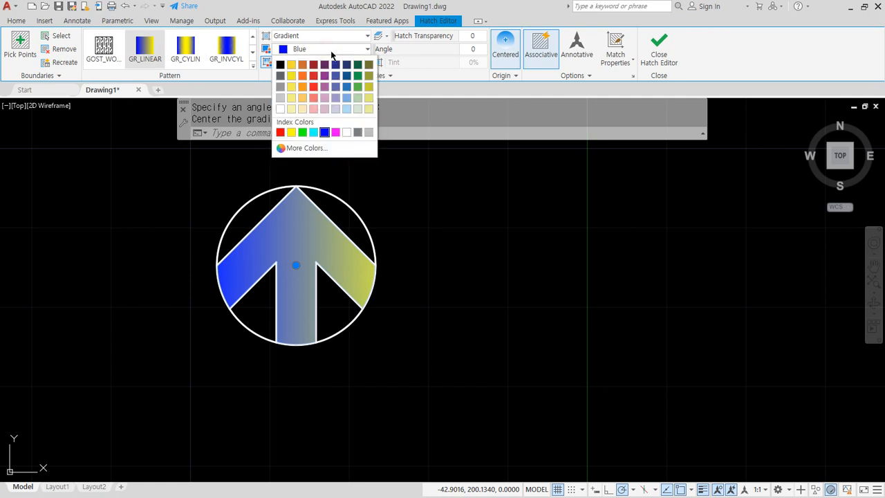
{"action": "left_click", "coordinate": [329, 62]}
{"action": "left_click", "coordinate": [324, 61]}
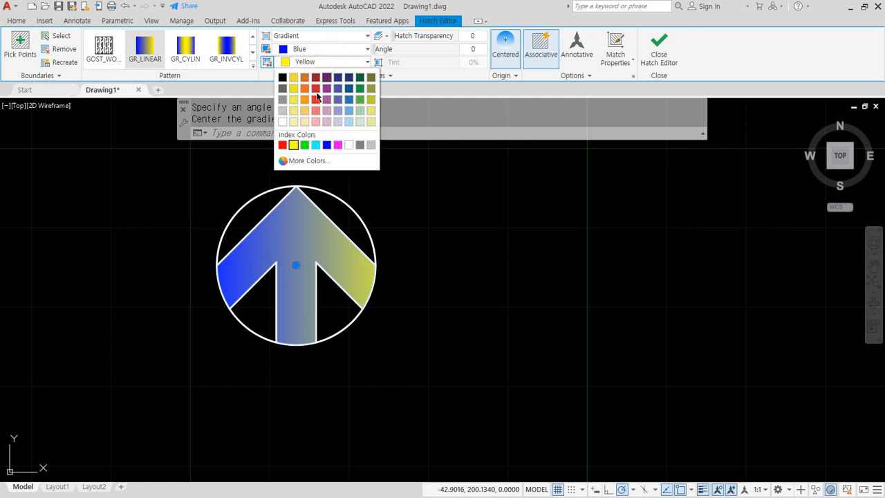
{"action": "left_click", "coordinate": [315, 144]}
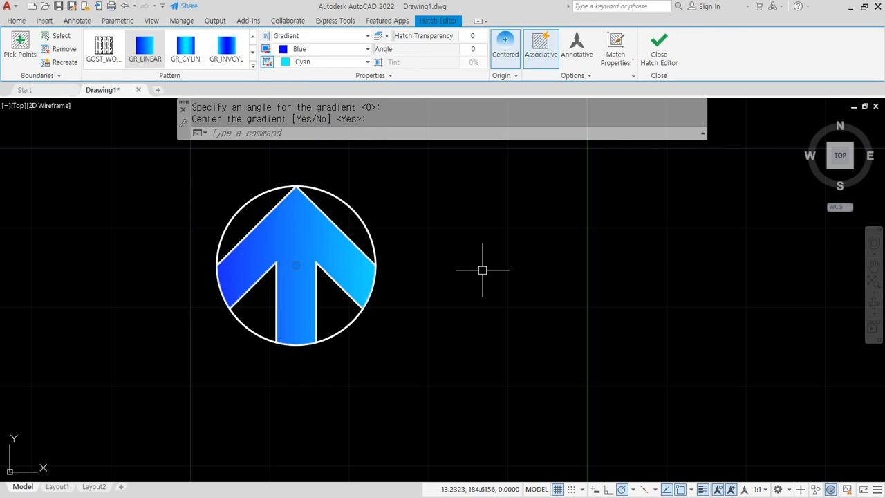
{"action": "left_click", "coordinate": [326, 50]}
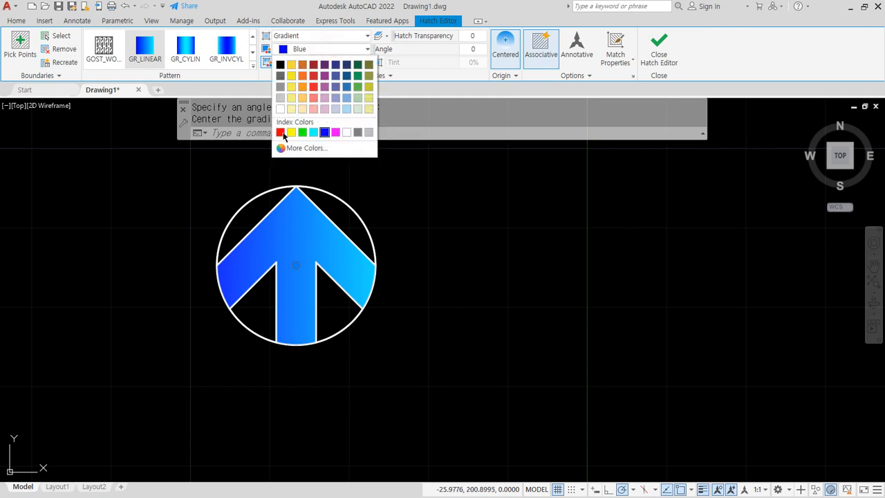
{"action": "left_click", "coordinate": [281, 133]}
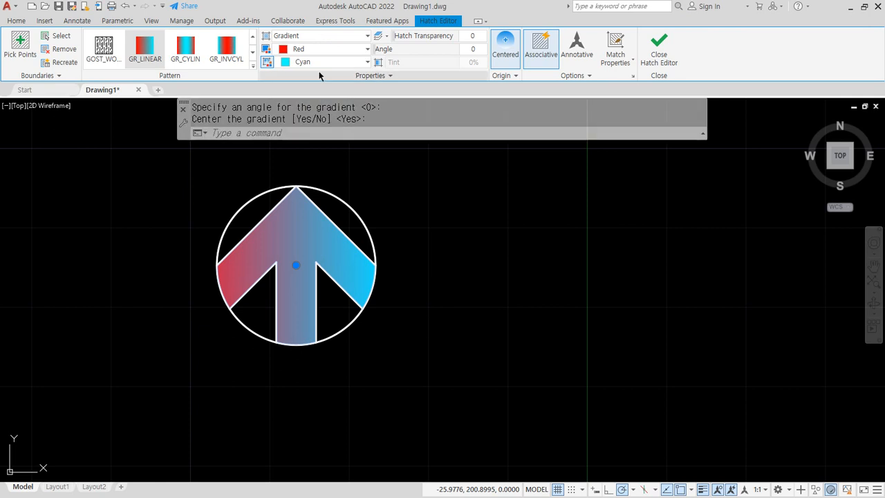
Try yellow and magenta as the arrow gradient's second colour, keeping magenta, and set its first colour to yellow.
{"action": "left_click", "coordinate": [328, 61]}
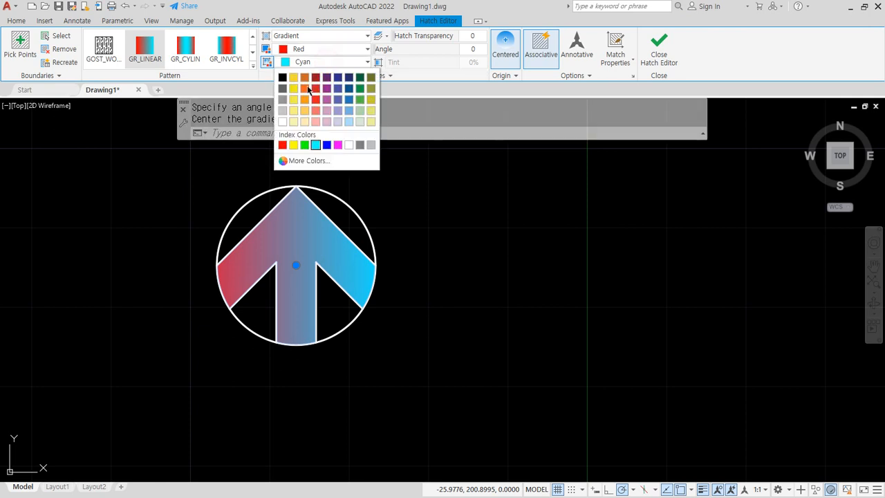
{"action": "left_click", "coordinate": [296, 146]}
{"action": "left_click", "coordinate": [299, 141]}
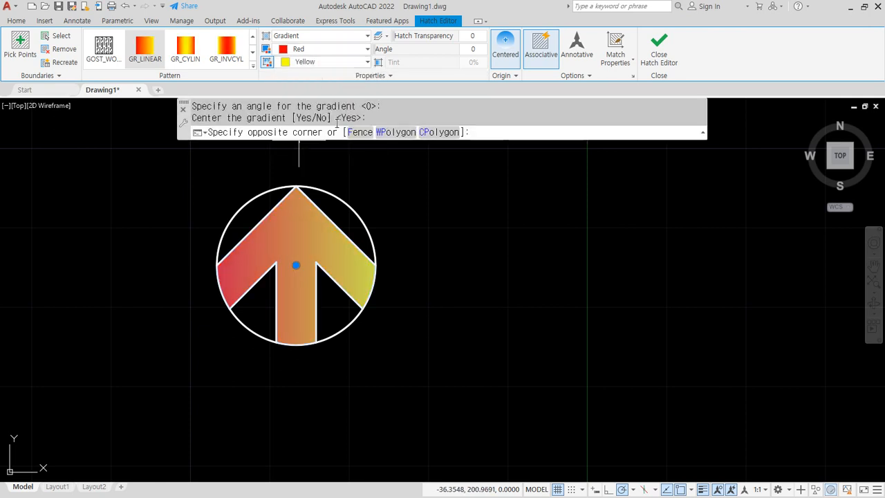
{"action": "left_click", "coordinate": [324, 61]}
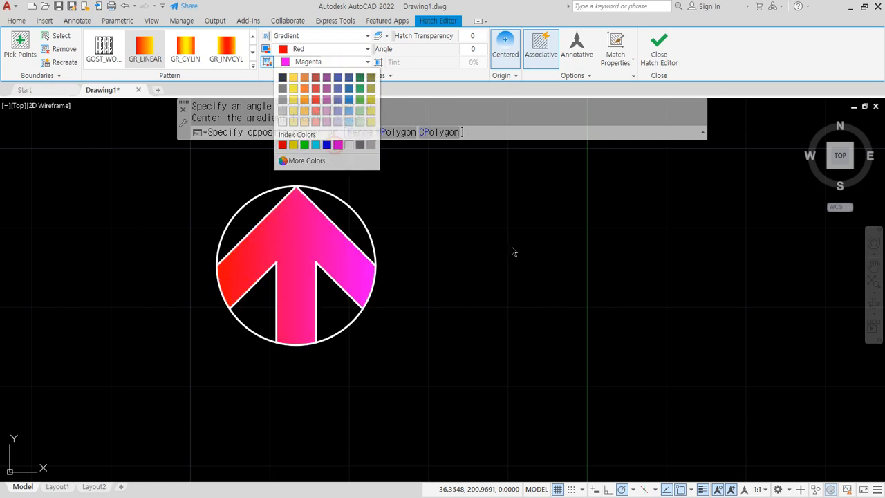
{"action": "left_click", "coordinate": [338, 145]}
{"action": "left_click", "coordinate": [323, 49]}
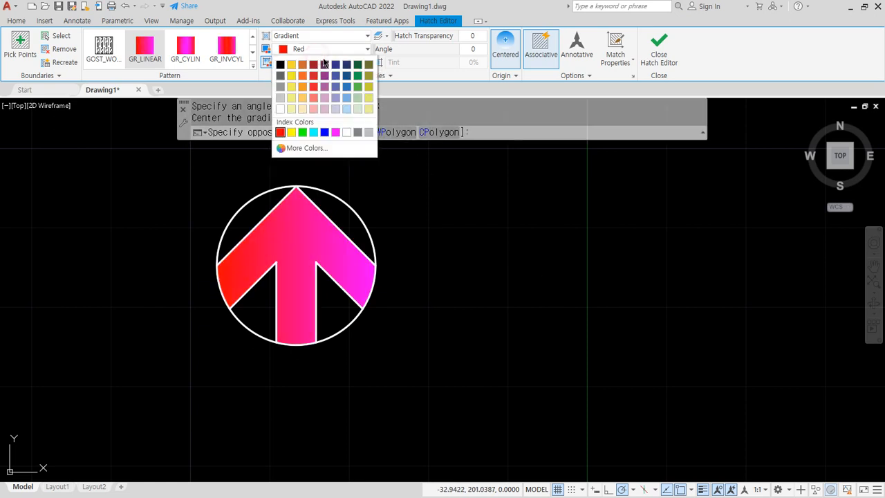
{"action": "left_click", "coordinate": [291, 132]}
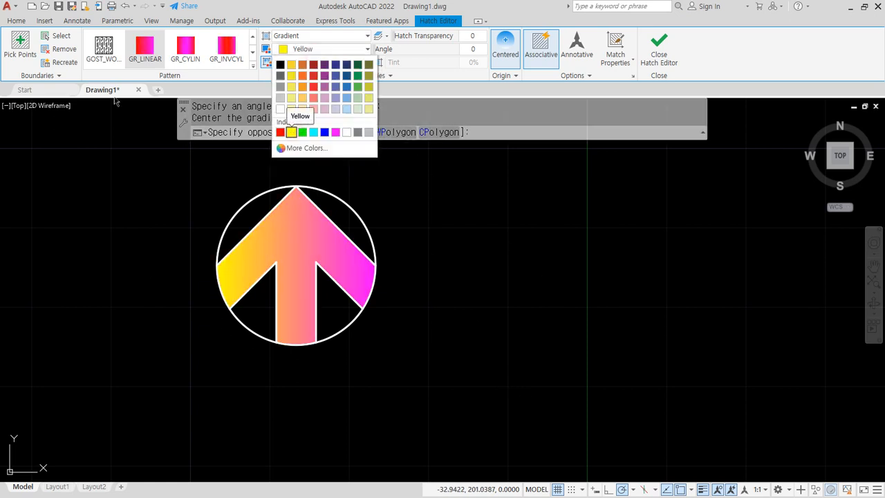
{"action": "left_click", "coordinate": [504, 182]}
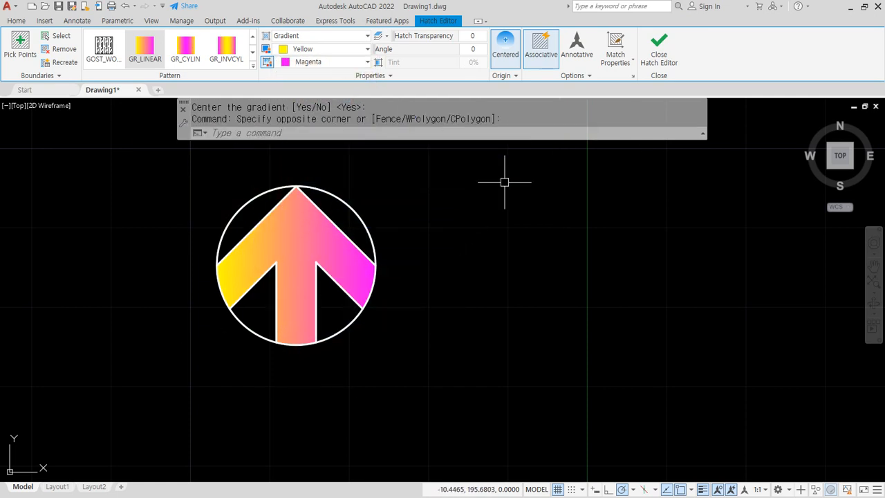
Change the arrow hatch to the USER pattern and finish editing it.
{"action": "left_click", "coordinate": [253, 69]}
{"action": "left_click_drag", "start_coordinate": [254, 91], "coordinate": [261, 178]}
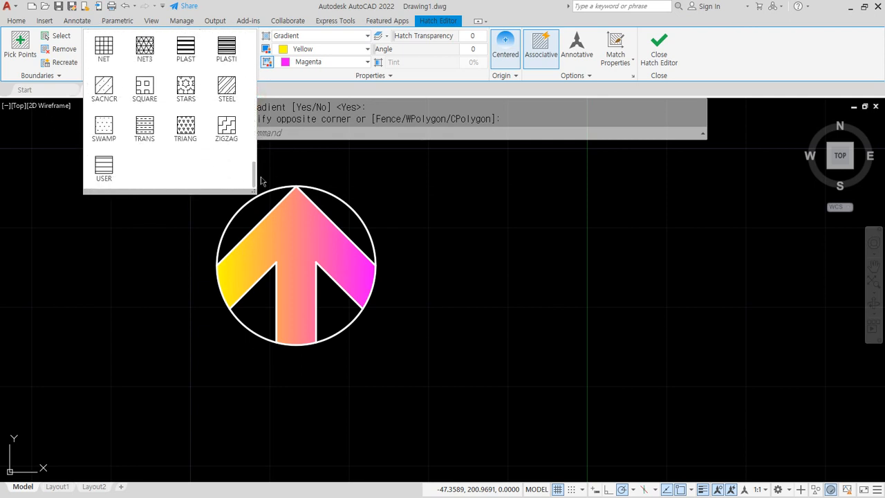
{"action": "left_click", "coordinate": [107, 171]}
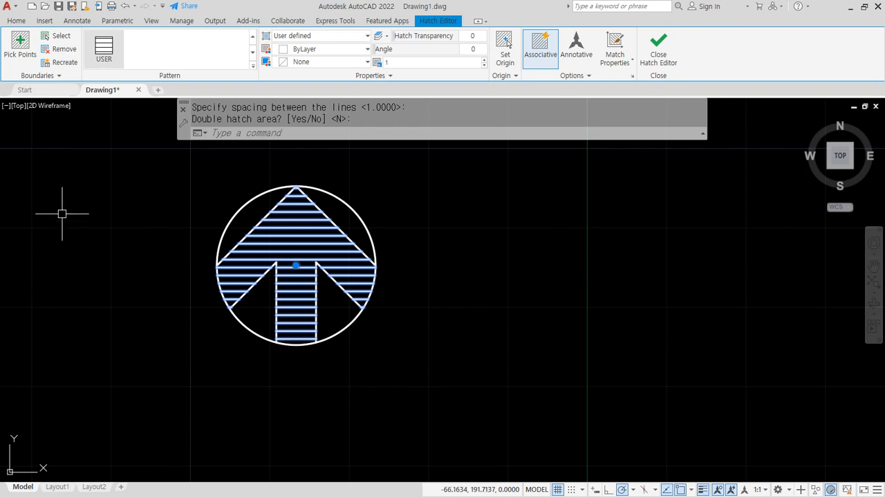
{"action": "key", "text": "Escape"}
{"action": "key", "text": "Escape"}
Select the square's solid hatch and change its hatch type to User defined.
{"action": "scroll", "coordinate": [498, 342], "scroll_direction": "down", "scroll_amount": 10}
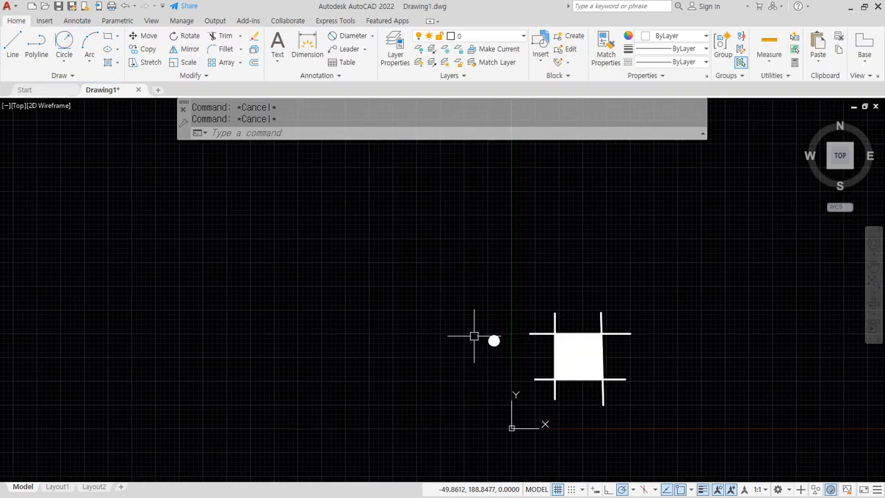
{"action": "scroll", "coordinate": [574, 345], "scroll_direction": "up", "scroll_amount": 8}
{"action": "left_click", "coordinate": [380, 317]}
{"action": "left_click", "coordinate": [268, 336]}
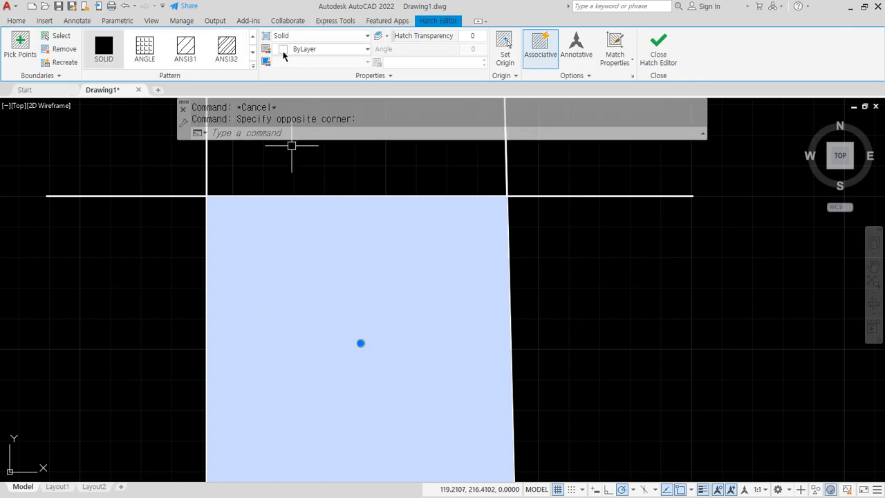
{"action": "left_click", "coordinate": [315, 36]}
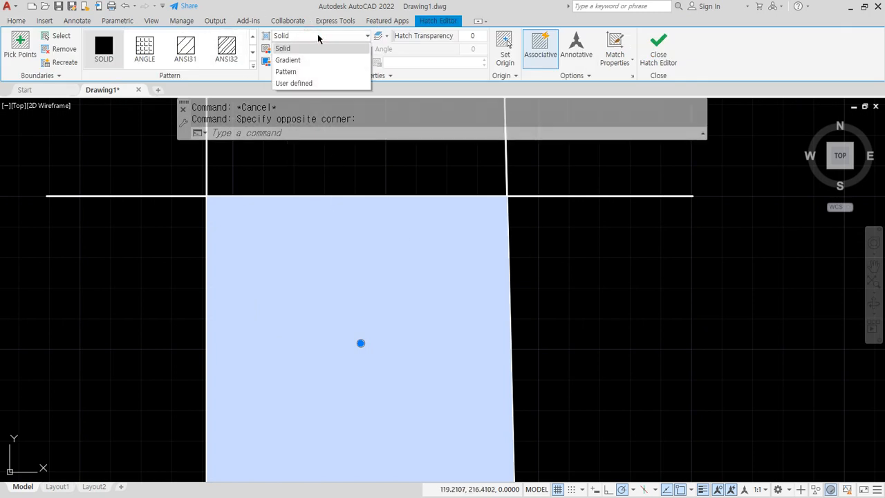
{"action": "left_click", "coordinate": [329, 38]}
{"action": "left_click", "coordinate": [253, 67]}
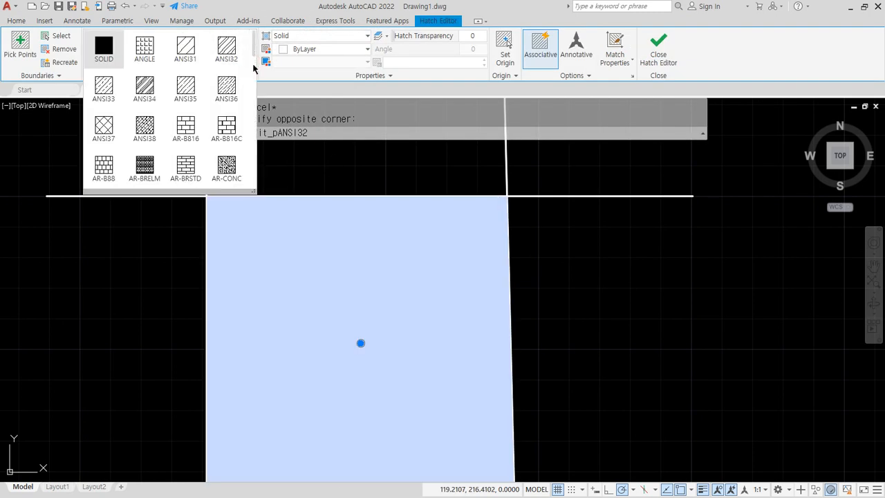
{"action": "left_click", "coordinate": [325, 37]}
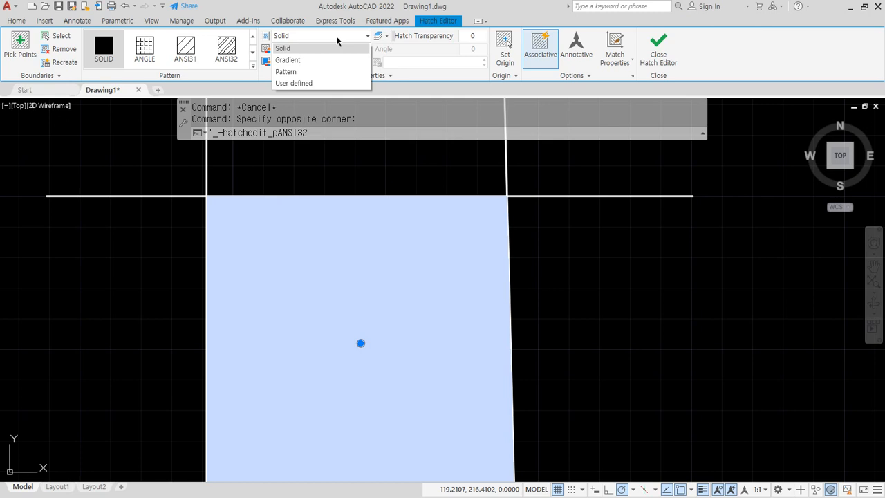
{"action": "left_click", "coordinate": [325, 82]}
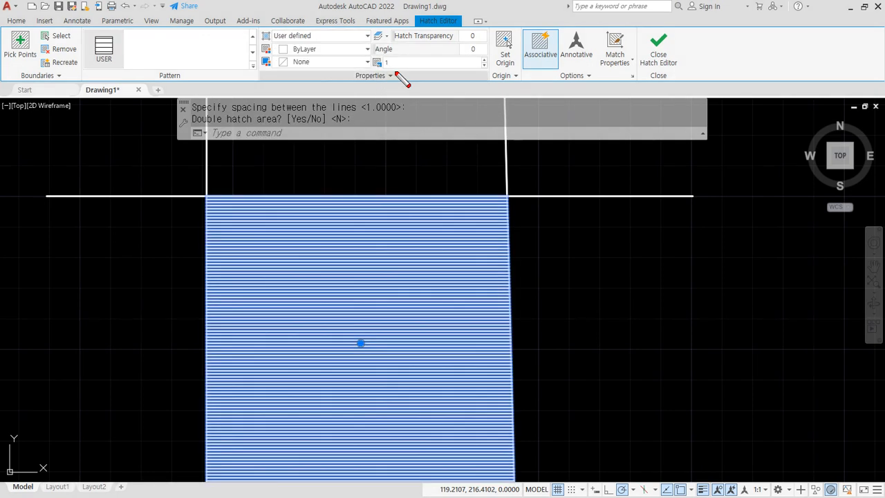
Set the line spacing of the square's user-defined hatch to 10.
{"action": "mouse_move", "coordinate": [396, 72]}
{"action": "left_mouse_down"}
{"action": "mouse_move", "coordinate": [378, 82]}
{"action": "mouse_move", "coordinate": [436, 55]}
{"action": "mouse_move", "coordinate": [473, 76]}
{"action": "mouse_move", "coordinate": [403, 79]}
{"action": "mouse_move", "coordinate": [415, 184]}
{"action": "mouse_move", "coordinate": [392, 198]}
{"action": "left_mouse_up"}
{"action": "mouse_move", "coordinate": [388, 177]}
{"action": "left_mouse_down"}
{"action": "mouse_move", "coordinate": [390, 197]}
{"action": "mouse_move", "coordinate": [417, 201]}
{"action": "left_mouse_up"}
{"action": "key", "text": "Escape"}
{"action": "left_click", "coordinate": [395, 63]}
{"action": "type", "text": "0"}
{"action": "key", "text": "Return"}
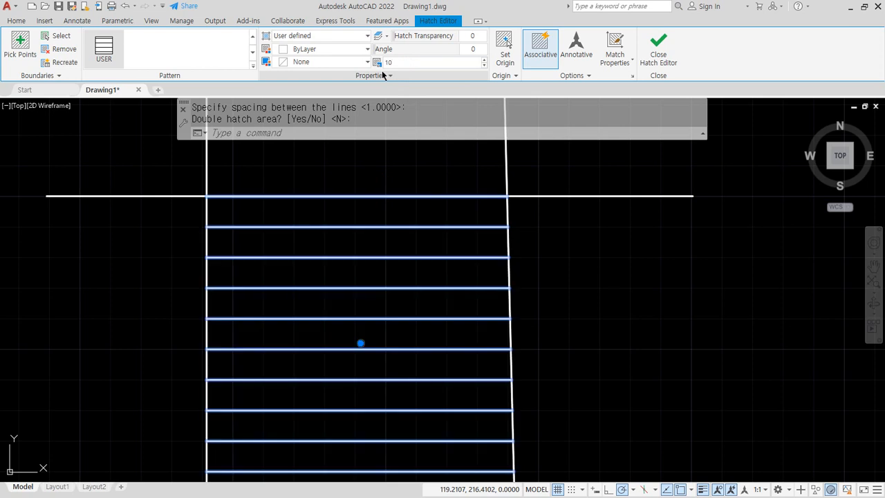
{"action": "scroll", "coordinate": [303, 222], "scroll_direction": "down", "scroll_amount": 2}
{"action": "middle_click_drag", "start_coordinate": [249, 307], "coordinate": [244, 276]}
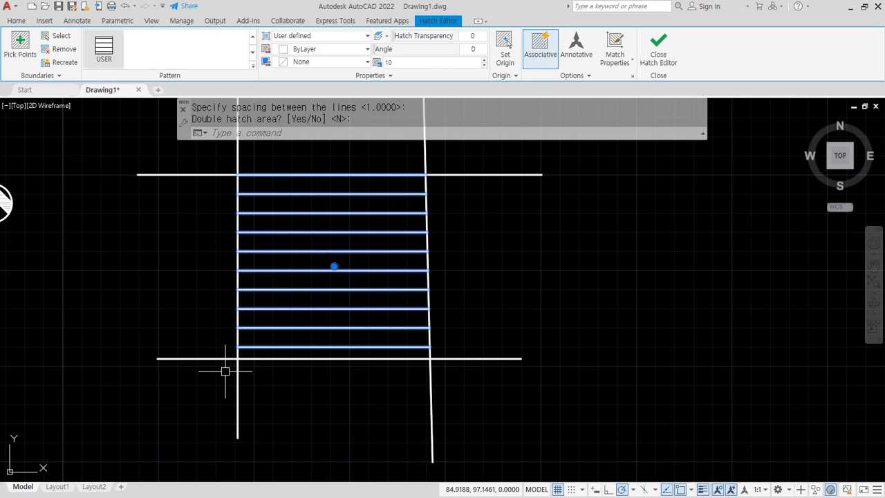
Try a line spacing of 20 on the square's hatch and return it to 10.
{"action": "left_click", "coordinate": [387, 62]}
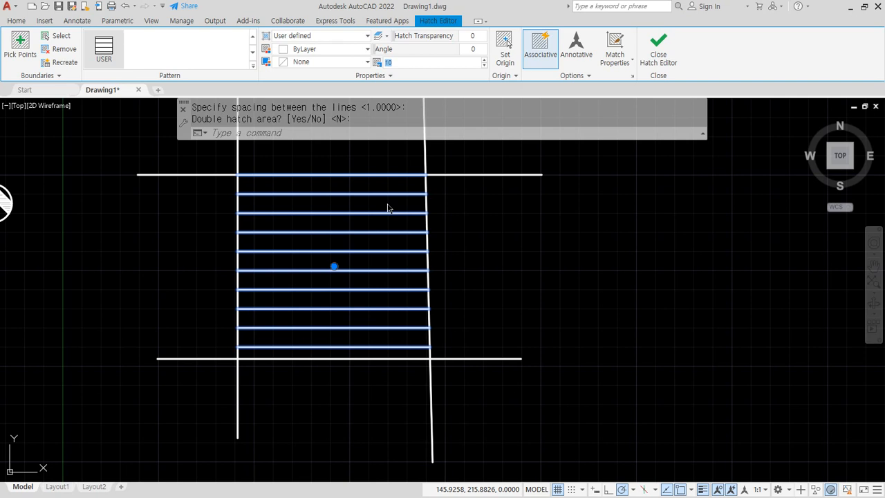
{"action": "type", "text": "20"}
{"action": "key", "text": "Return"}
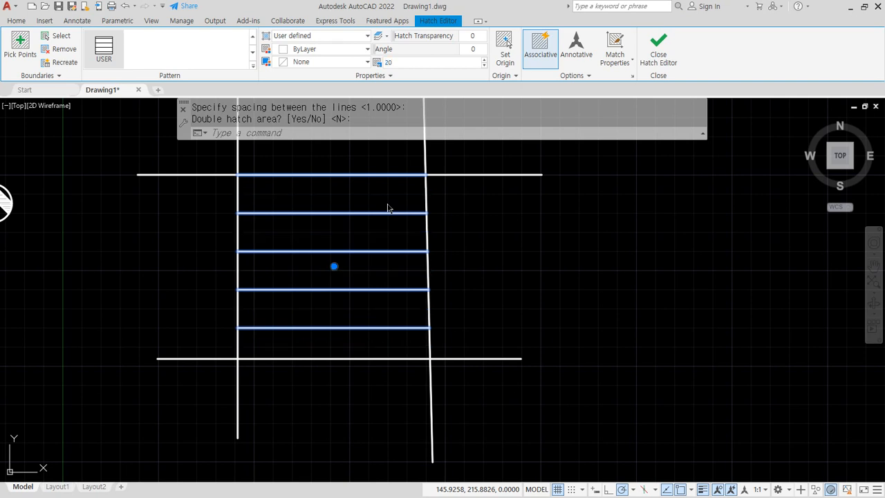
{"action": "left_click", "coordinate": [399, 62]}
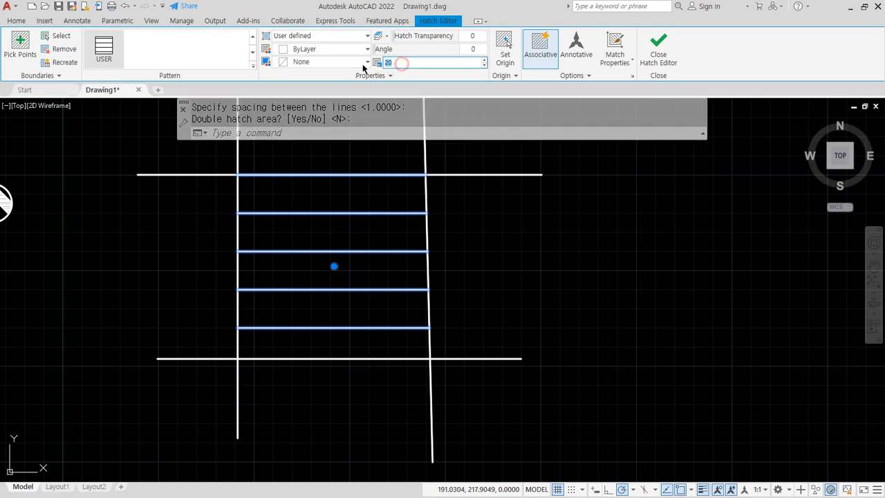
{"action": "type", "text": "10"}
{"action": "key", "text": "Return"}
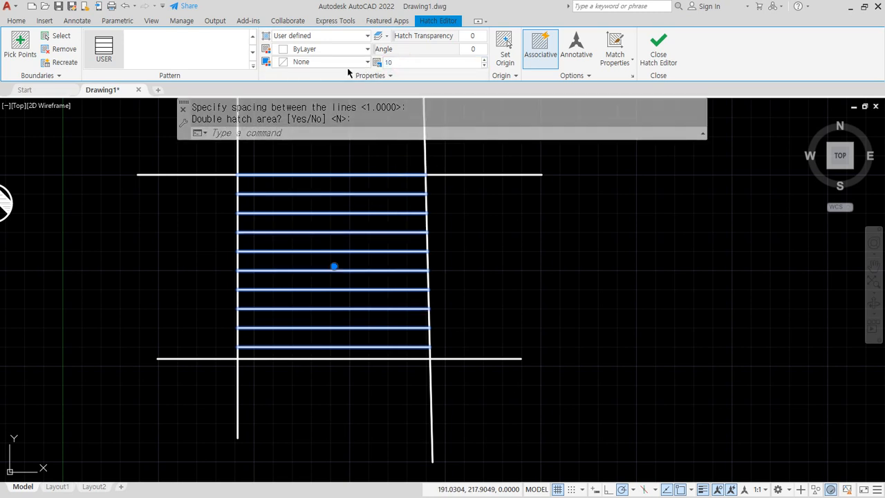
Turn on Double crosshatching for the square's user-defined hatch and set its spacing to 15.
{"action": "left_click", "coordinate": [365, 76]}
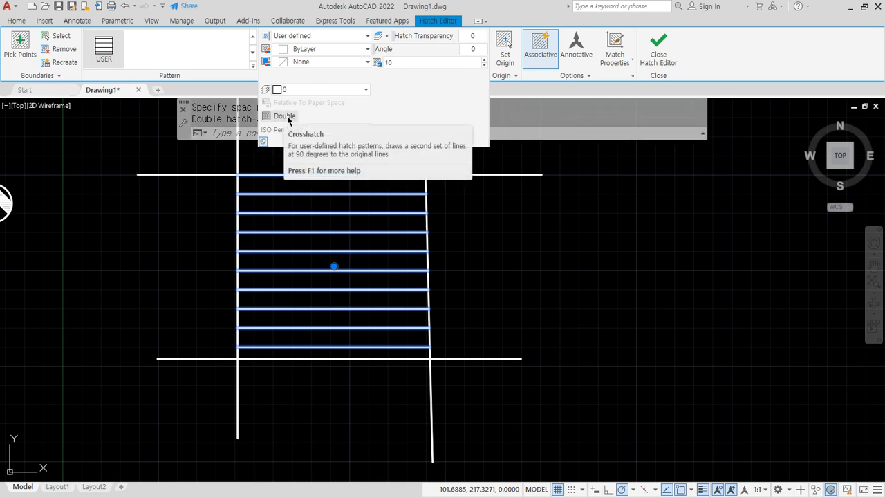
{"action": "left_click", "coordinate": [283, 116]}
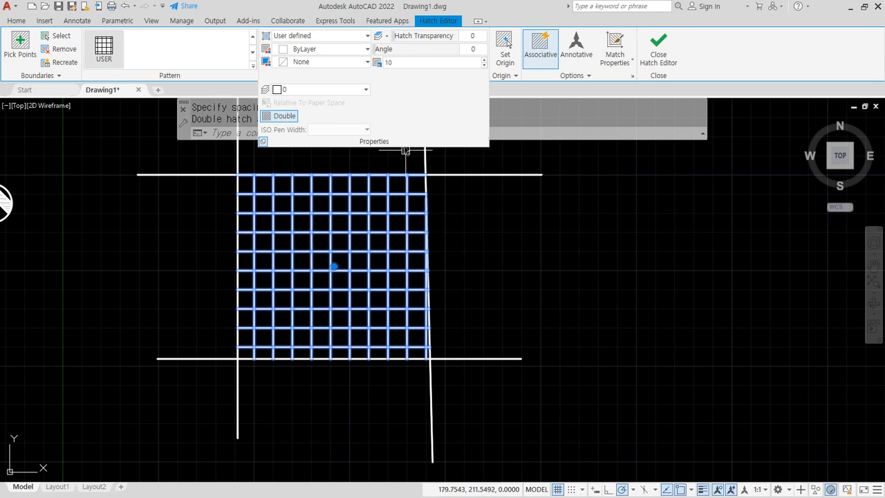
{"action": "left_click", "coordinate": [406, 62]}
{"action": "type", "text": "15"}
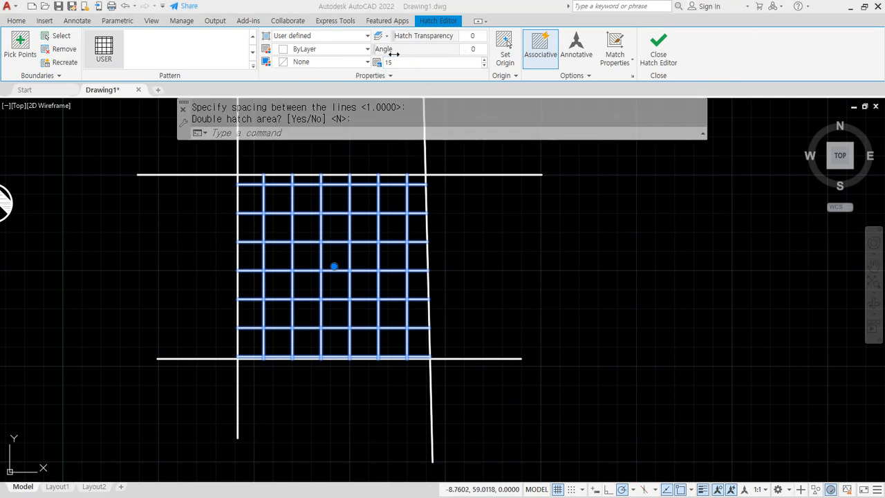
Set the angle of the square's crosshatch to 45.
{"action": "left_click", "coordinate": [476, 49]}
{"action": "type", "text": "45"}
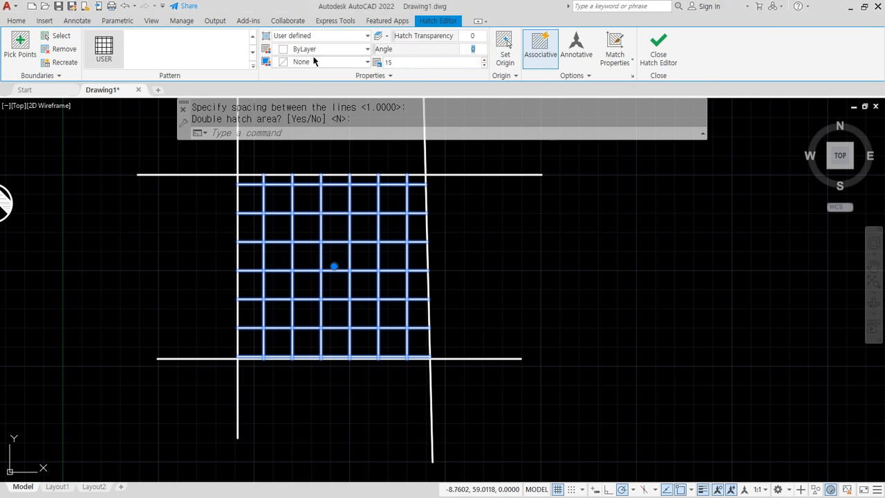
{"action": "key", "text": "Return"}
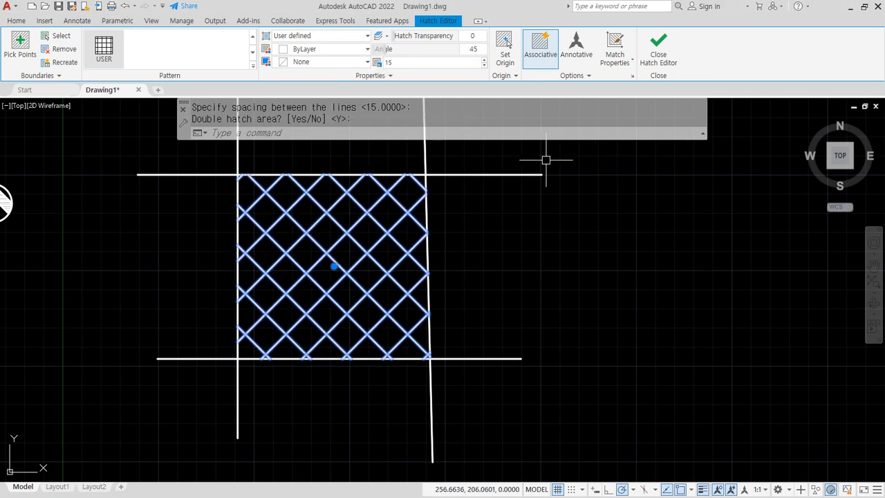
Change the square's hatch type to Solid and set its transparency to 50.
{"action": "left_click", "coordinate": [420, 62]}
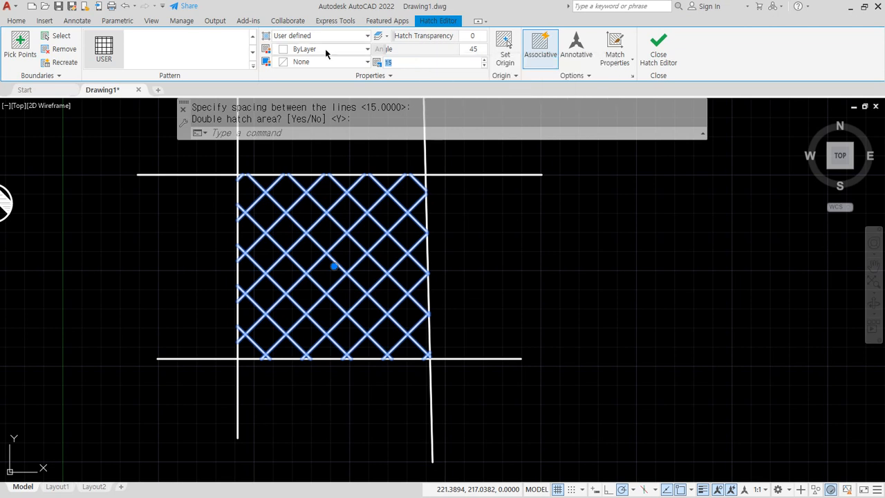
{"action": "left_click", "coordinate": [346, 36]}
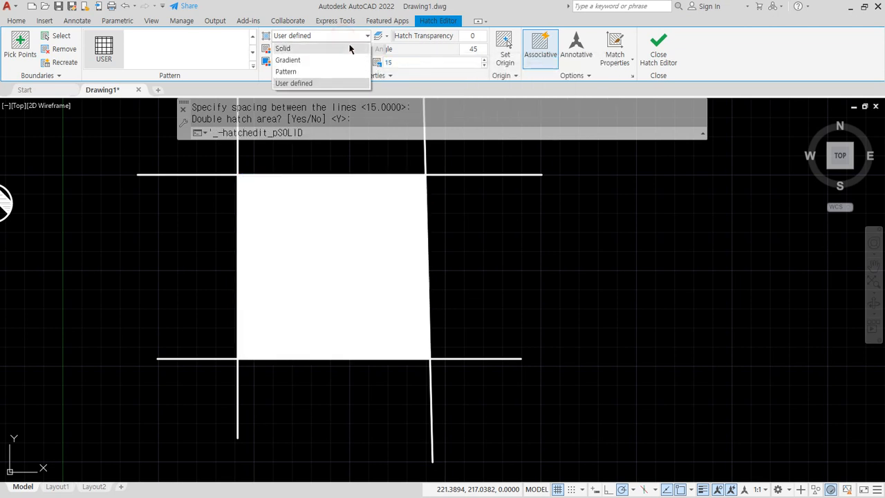
{"action": "left_click", "coordinate": [292, 50]}
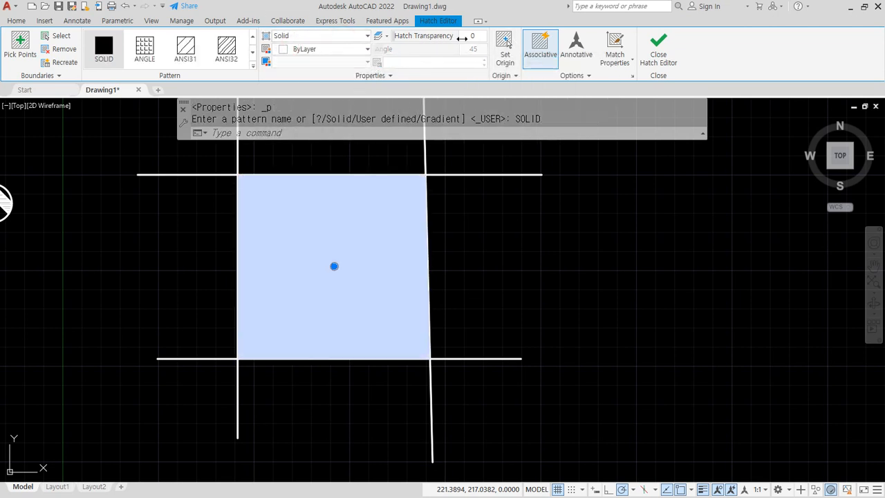
{"action": "type", "text": "50"}
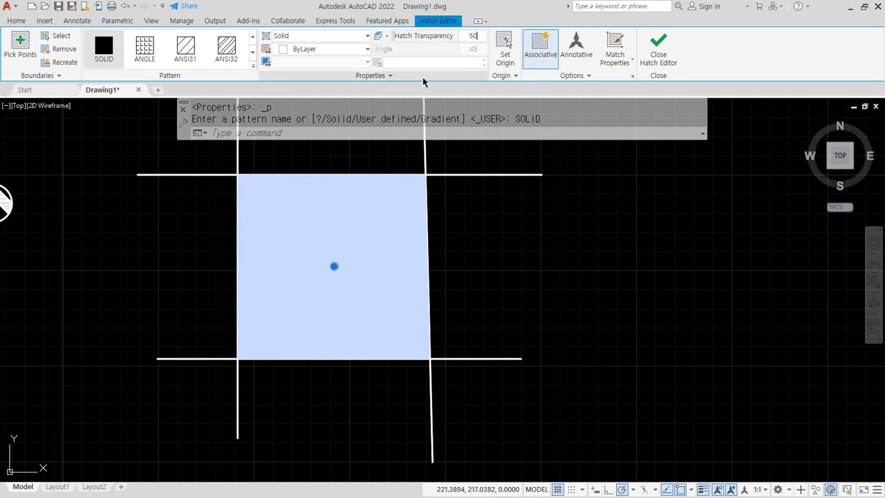
{"action": "key", "text": "Return"}
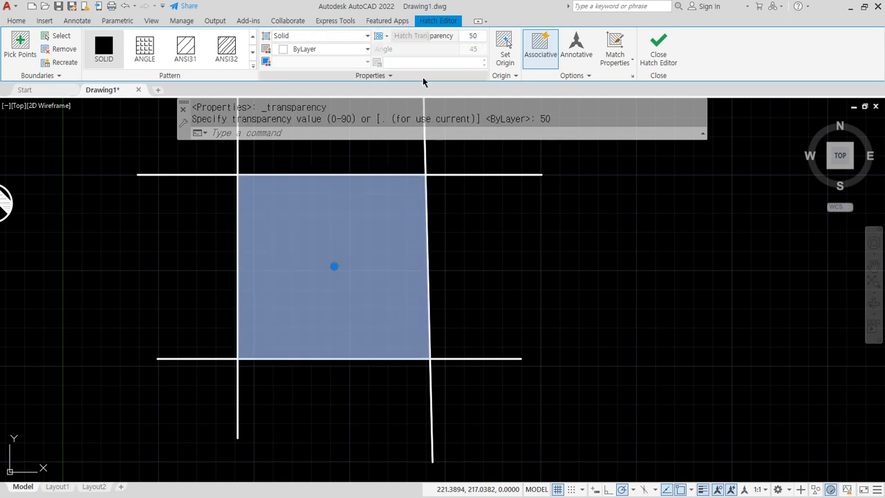
{"action": "scroll", "coordinate": [283, 253], "scroll_direction": "up", "scroll_amount": 4}
{"action": "scroll", "coordinate": [283, 253], "scroll_direction": "down", "scroll_amount": 4}
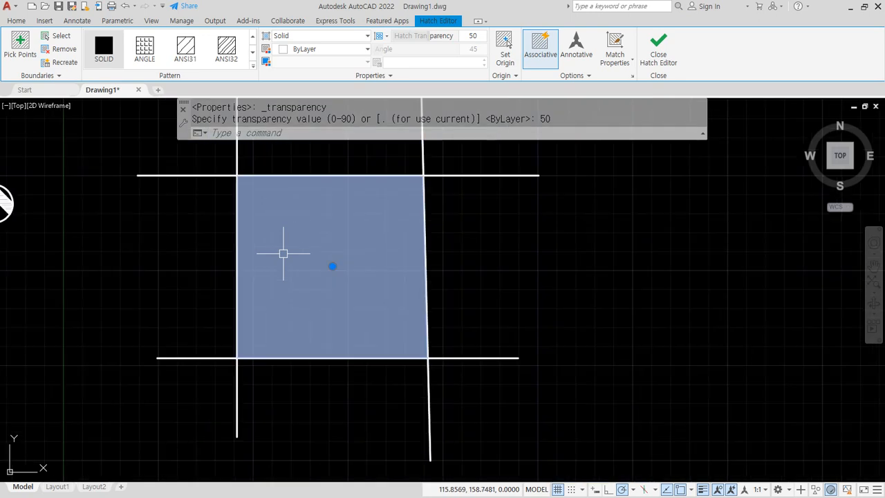
Raise the solid hatch's transparency to 70 and try a value of 100.
{"action": "left_click", "coordinate": [473, 36]}
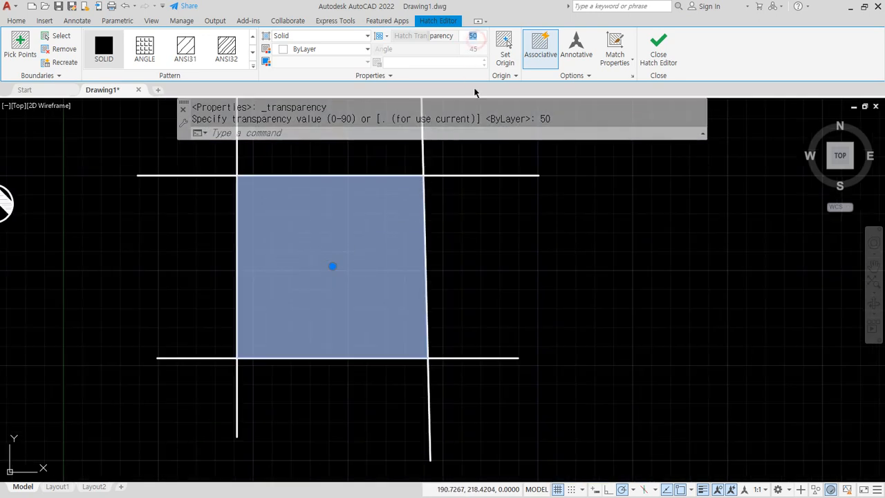
{"action": "type", "text": "70"}
{"action": "key", "text": "Return"}
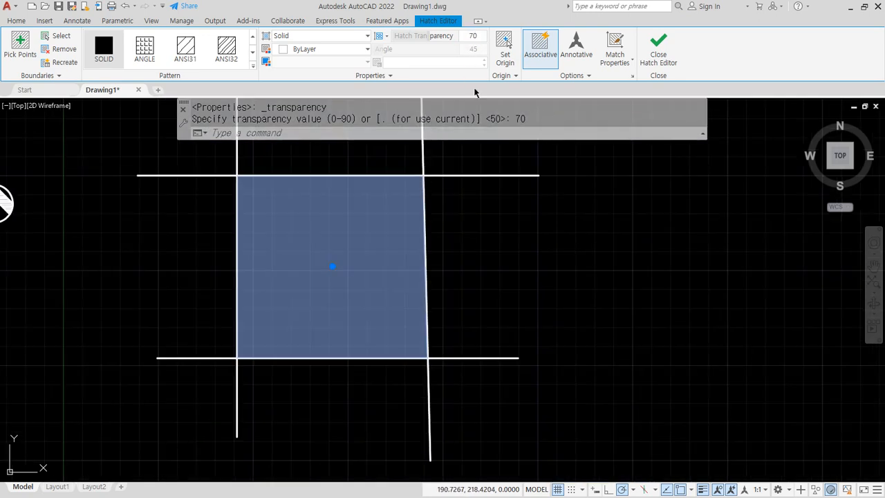
{"action": "left_click", "coordinate": [473, 36]}
{"action": "type", "text": "100"}
{"action": "key", "text": "Return"}
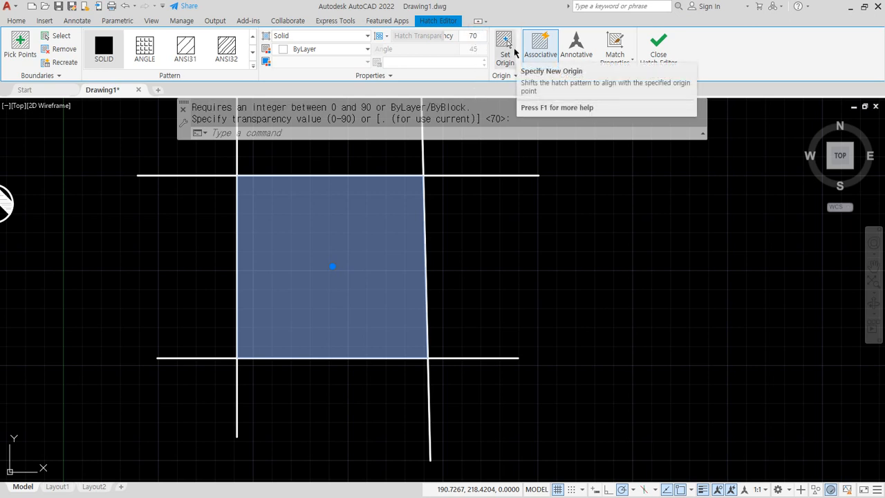
{"action": "left_click", "coordinate": [476, 36]}
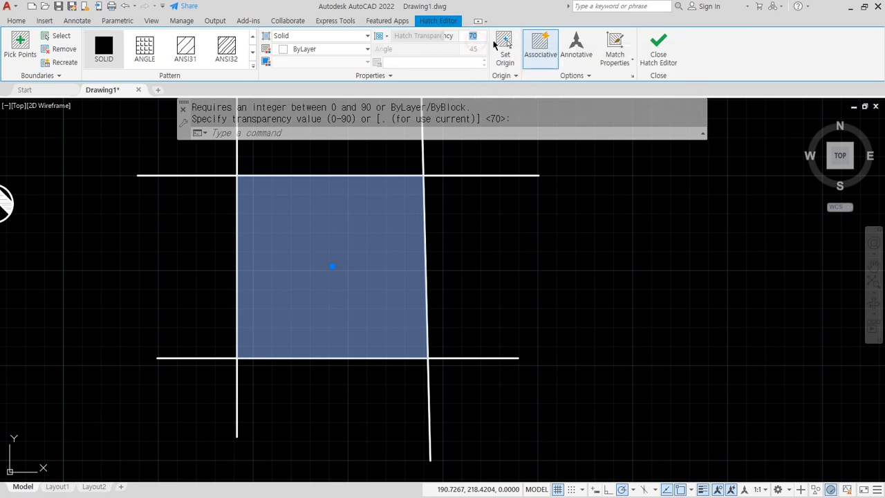
{"action": "type", "text": "100"}
{"action": "key", "text": "Return"}
Raise the solid hatch's transparency to 90 and reset it to 0.
{"action": "left_click", "coordinate": [475, 36]}
{"action": "mouse_move", "coordinate": [445, 37]}
{"action": "left_mouse_down"}
{"action": "mouse_move", "coordinate": [463, 38]}
{"action": "mouse_move", "coordinate": [427, 38]}
{"action": "mouse_move", "coordinate": [511, 38]}
{"action": "left_mouse_up"}
{"action": "mouse_move", "coordinate": [457, 37]}
{"action": "left_mouse_down"}
{"action": "mouse_move", "coordinate": [422, 37]}
{"action": "mouse_move", "coordinate": [484, 37]}
{"action": "left_mouse_up"}
{"action": "left_click", "coordinate": [479, 37]}
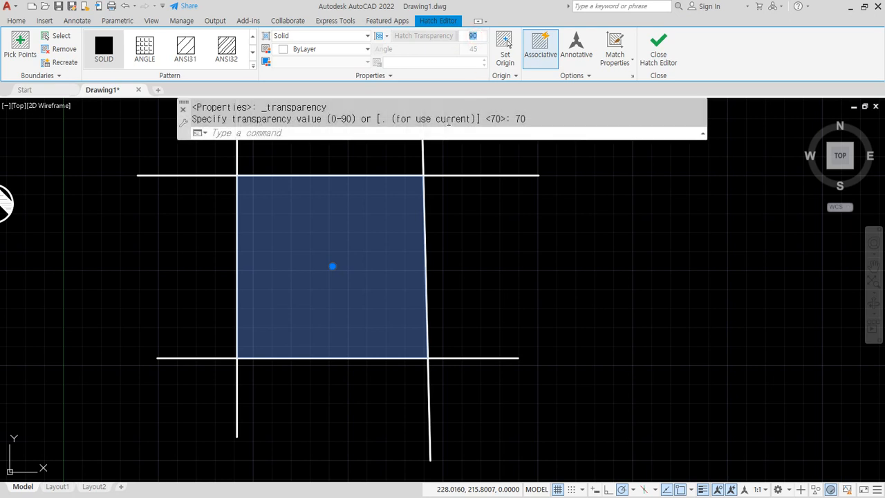
{"action": "type", "text": "0"}
{"action": "key", "text": "Return"}
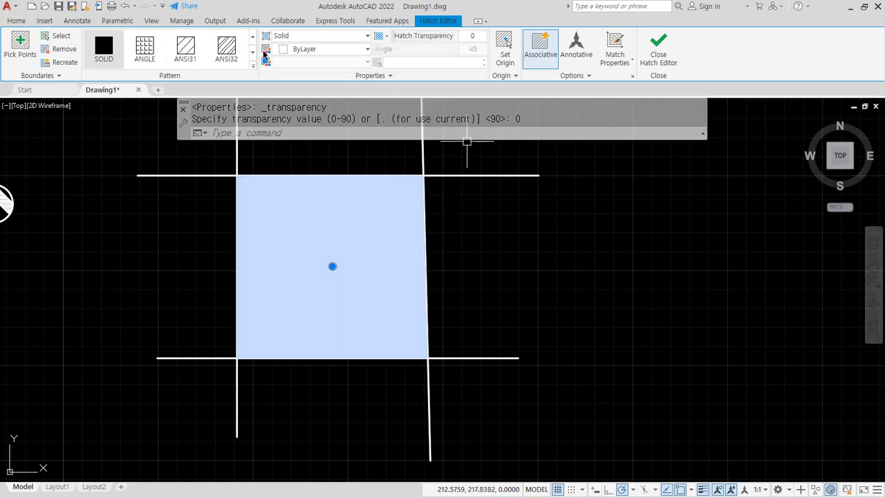
Change the square's hatch type from Solid back to User defined.
{"action": "left_click", "coordinate": [318, 36]}
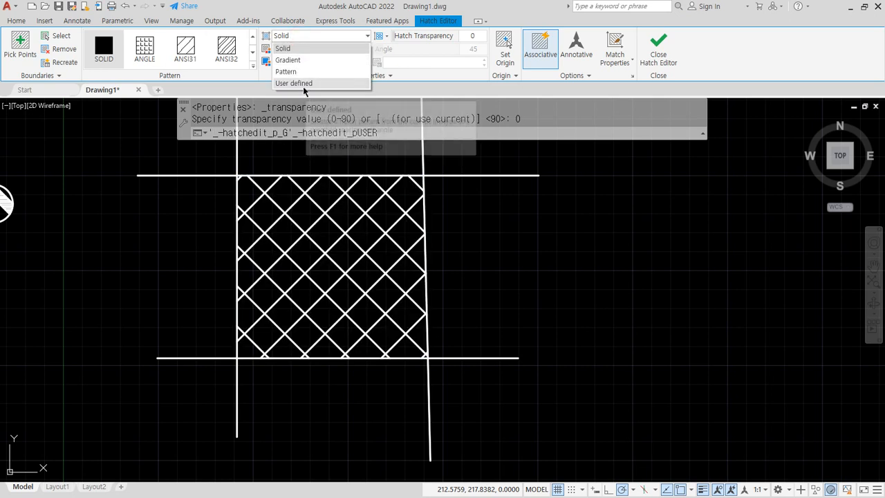
{"action": "left_click", "coordinate": [302, 83]}
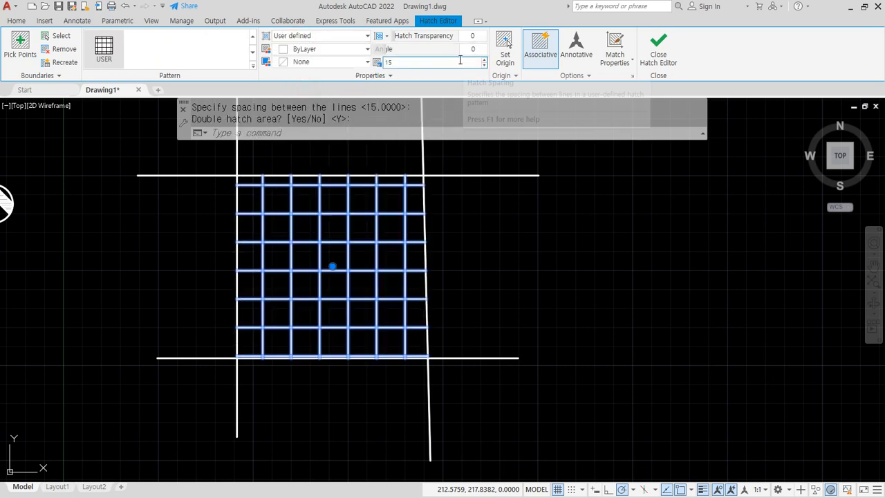
Set a new hatch origin at a point inside the square, left of its centre, without storing it as default.
{"action": "scroll", "coordinate": [312, 252], "scroll_direction": "up", "scroll_amount": 2}
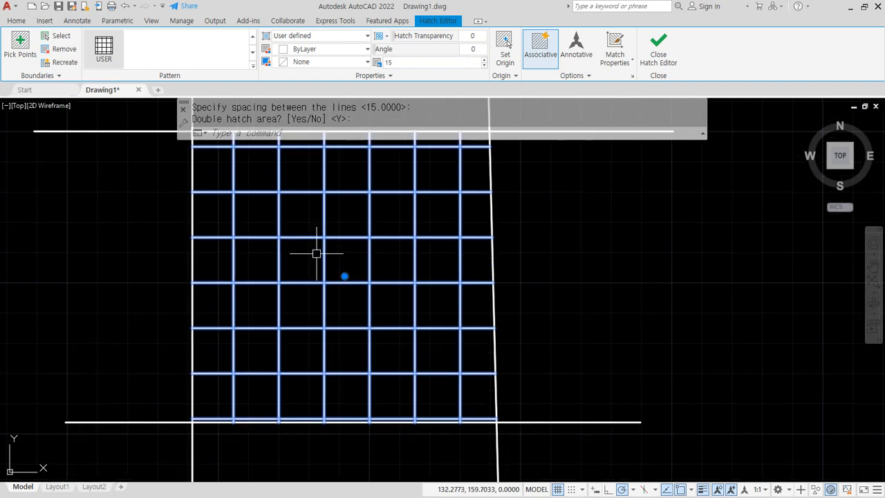
{"action": "middle_click_drag", "start_coordinate": [316, 253], "coordinate": [350, 270]}
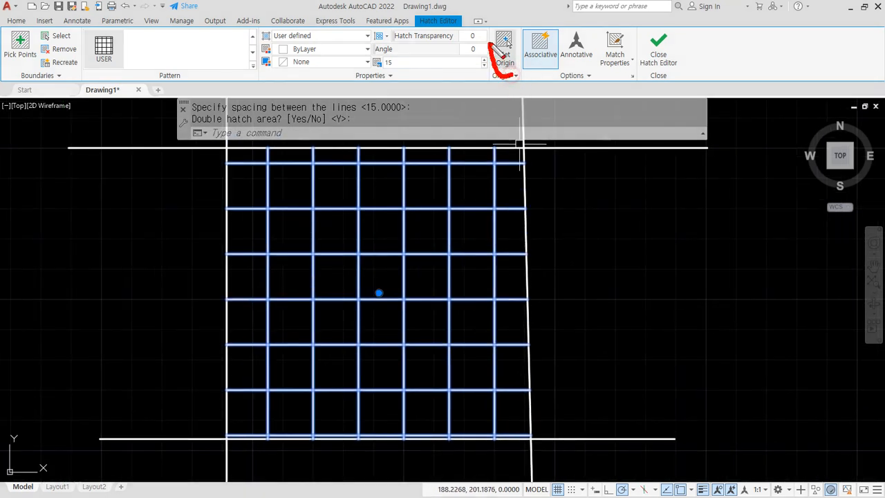
{"action": "mouse_move", "coordinate": [490, 45]}
{"action": "left_mouse_down"}
{"action": "mouse_move", "coordinate": [526, 46]}
{"action": "mouse_move", "coordinate": [517, 71]}
{"action": "left_mouse_up"}
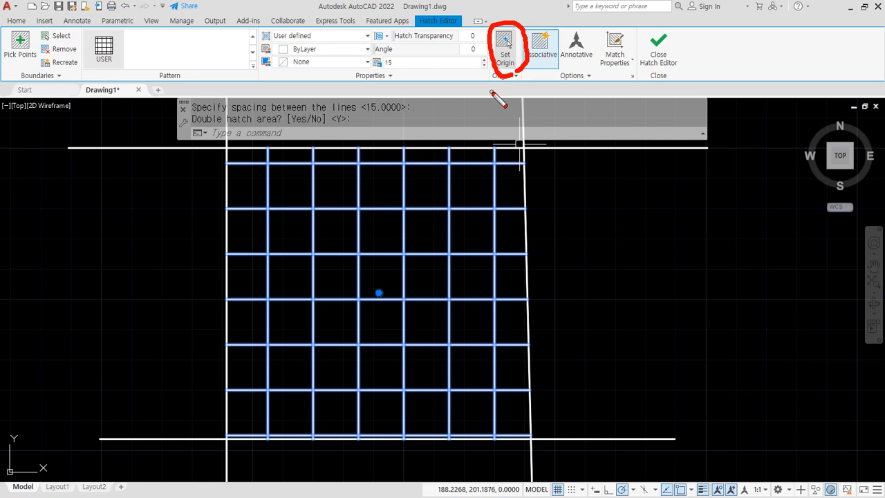
{"action": "left_click", "coordinate": [505, 46]}
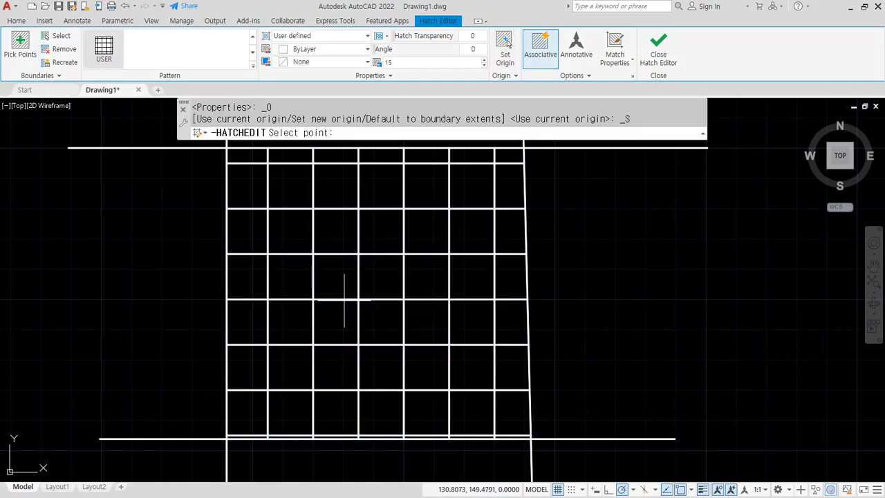
{"action": "left_click", "coordinate": [289, 282]}
{"action": "key", "text": "Return"}
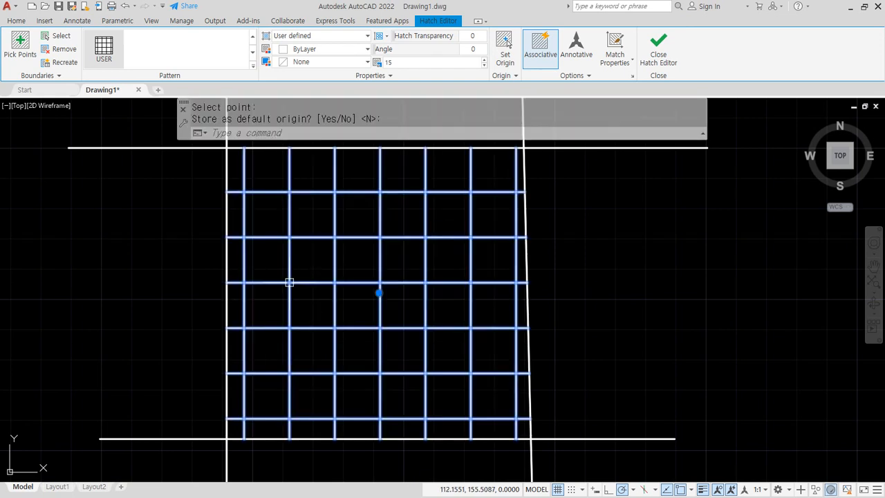
Move the hatch origin to the square's lower-left corner and then to its lower-right corner, without storing either as default.
{"action": "left_click", "coordinate": [505, 46]}
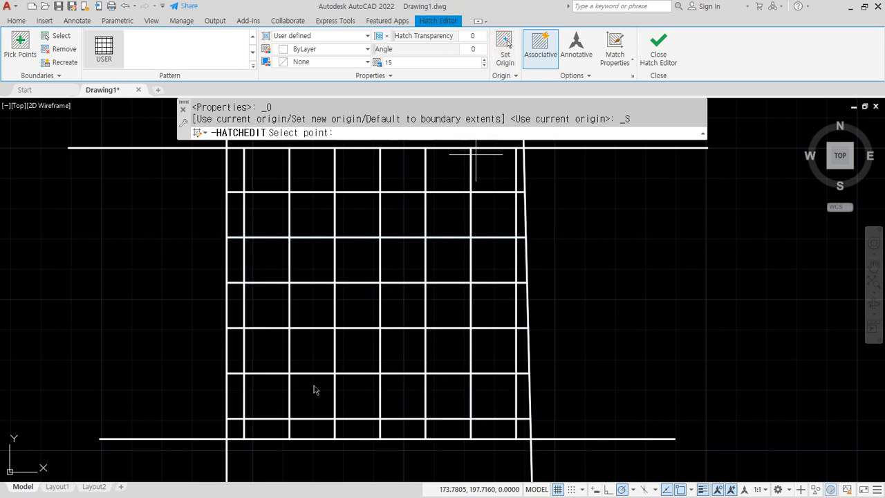
{"action": "left_click", "coordinate": [227, 438]}
{"action": "key", "text": "Return"}
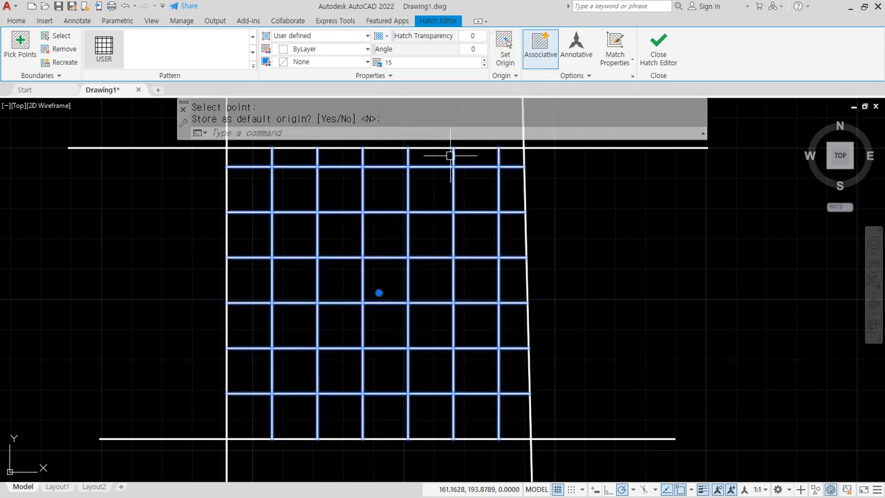
{"action": "left_click", "coordinate": [505, 46]}
{"action": "left_click", "coordinate": [531, 439]}
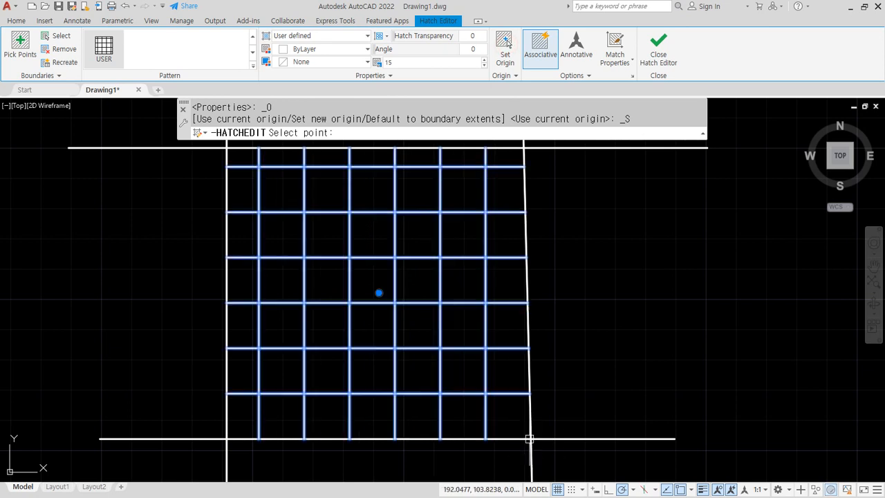
{"action": "key", "text": "Return"}
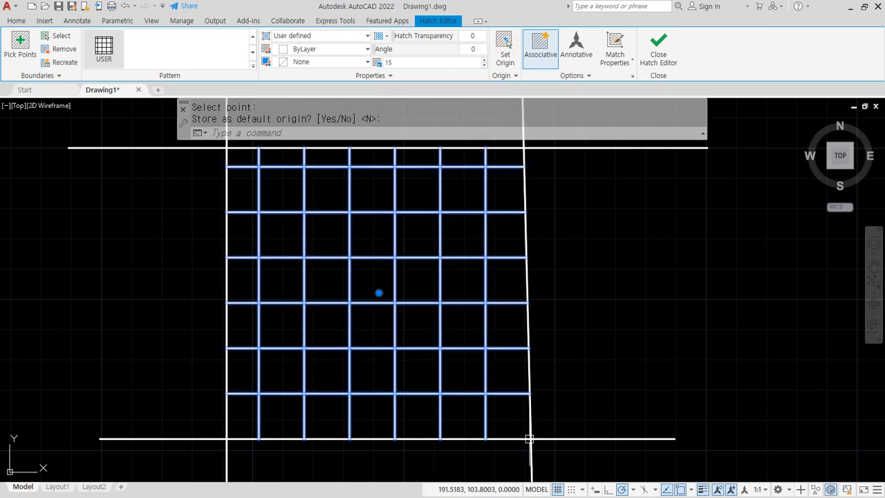
Try two more hatch origins at points in the lower-left part of the square's interior.
{"action": "left_click", "coordinate": [505, 46]}
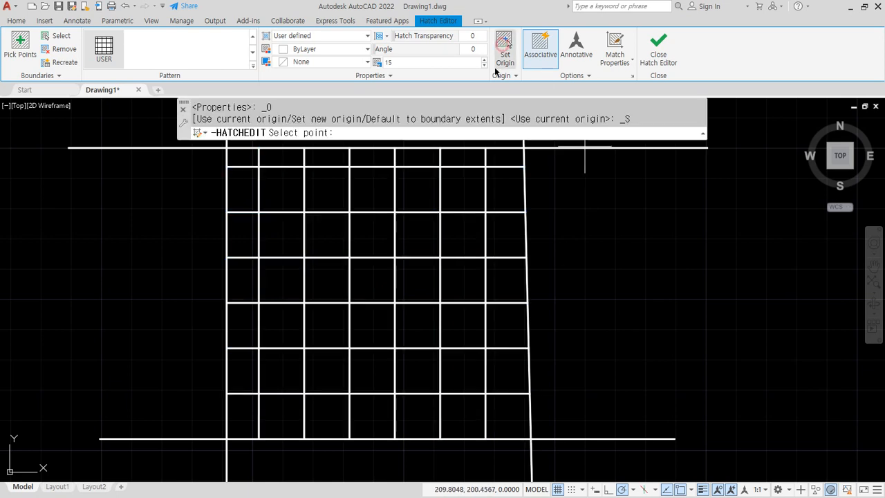
{"action": "left_click", "coordinate": [292, 346]}
{"action": "key", "text": "Return"}
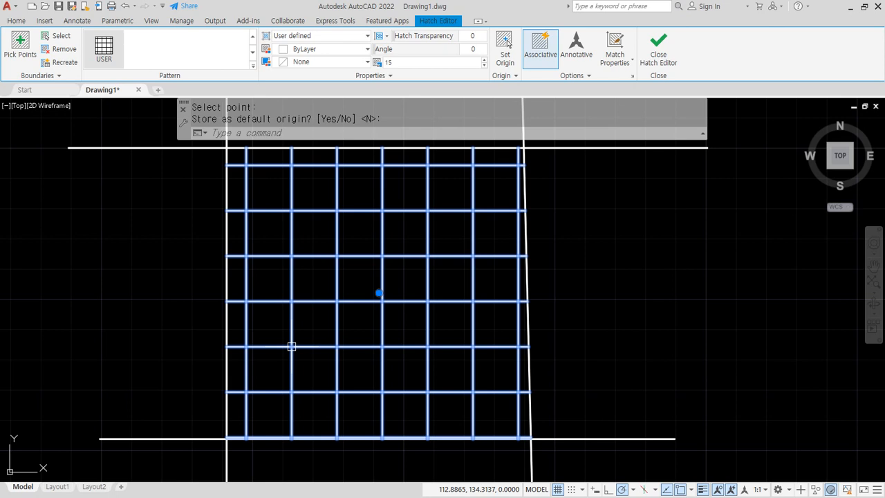
{"action": "left_click", "coordinate": [506, 46]}
{"action": "left_click", "coordinate": [266, 409]}
{"action": "key", "text": "Return"}
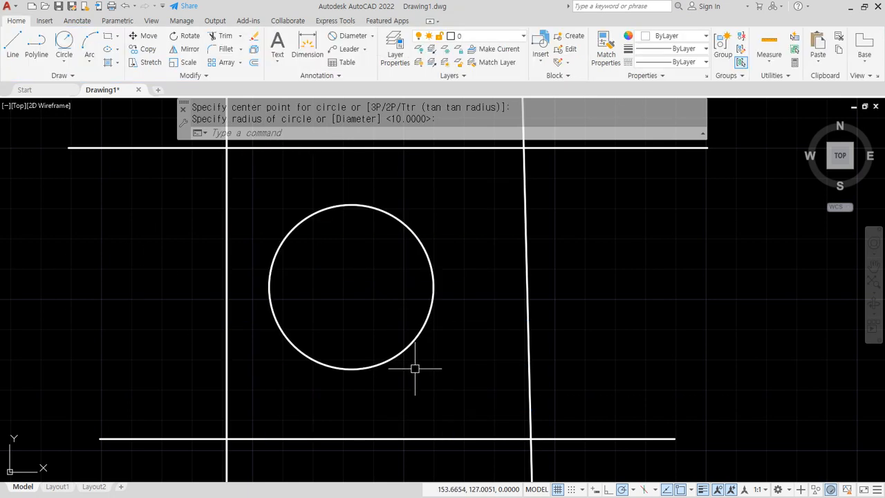
Hatch the area between the circle and the square's edges using the User defined type.
{"action": "type", "text": "h"}
{"action": "key", "text": "Return"}
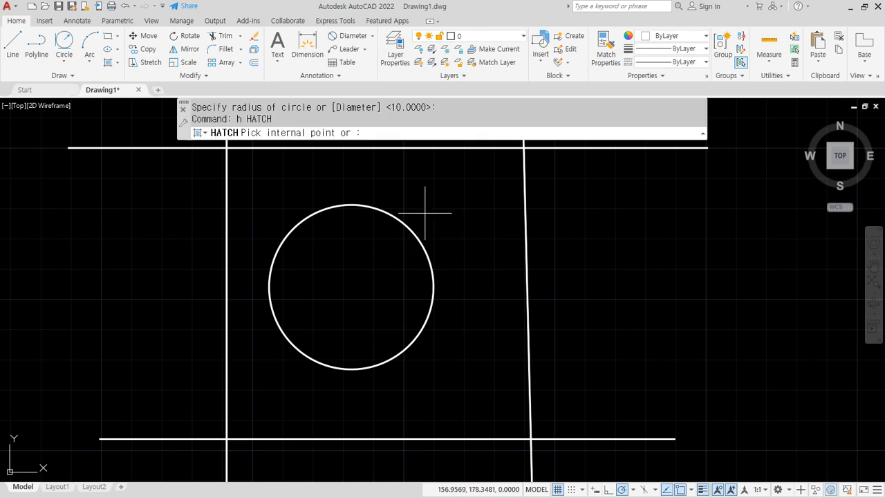
{"action": "left_click", "coordinate": [496, 185]}
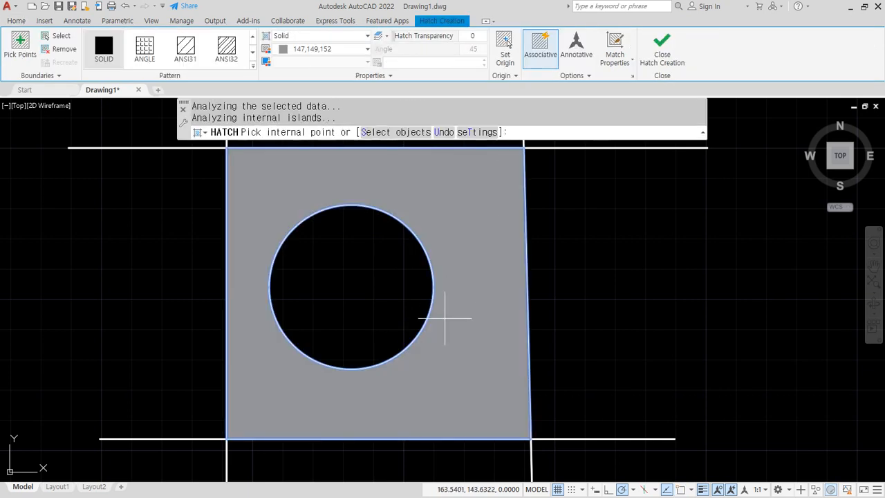
{"action": "left_click", "coordinate": [304, 35]}
{"action": "left_click", "coordinate": [300, 84]}
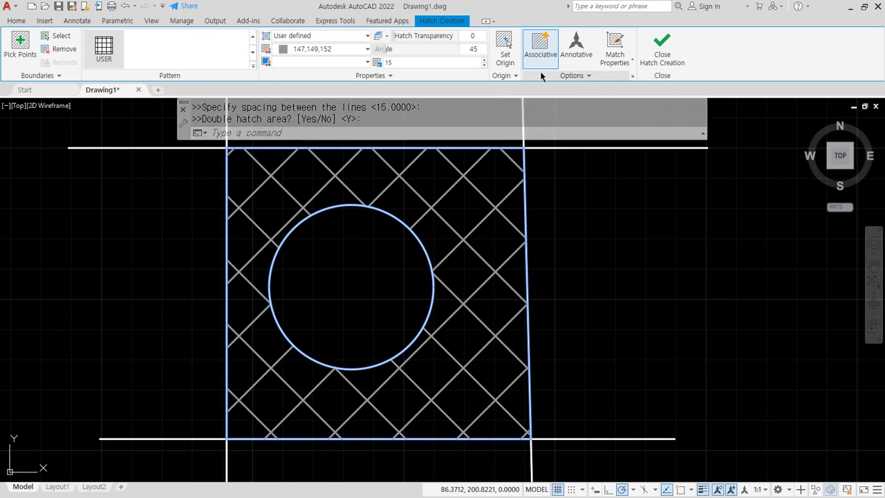
{"action": "mouse_move", "coordinate": [552, 83]}
{"action": "left_mouse_down"}
{"action": "mouse_move", "coordinate": [515, 34]}
{"action": "mouse_move", "coordinate": [582, 42]}
{"action": "mouse_move", "coordinate": [544, 78]}
{"action": "left_mouse_up"}
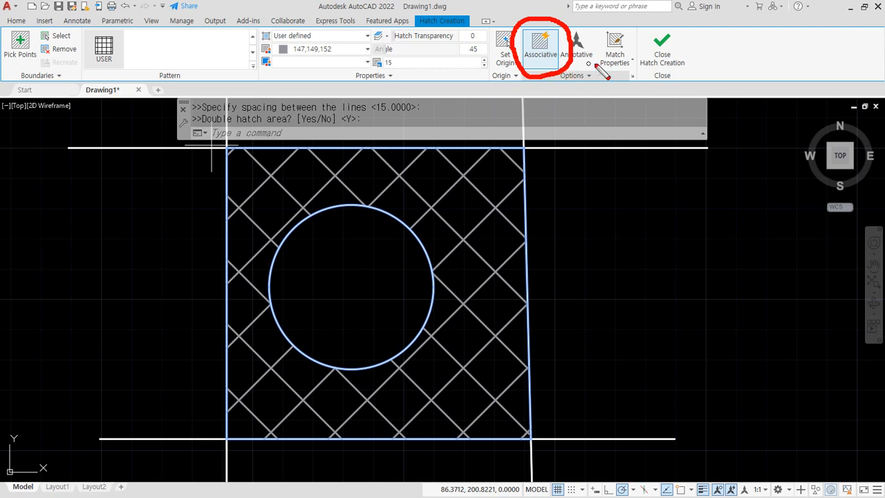
{"action": "left_click", "coordinate": [663, 57]}
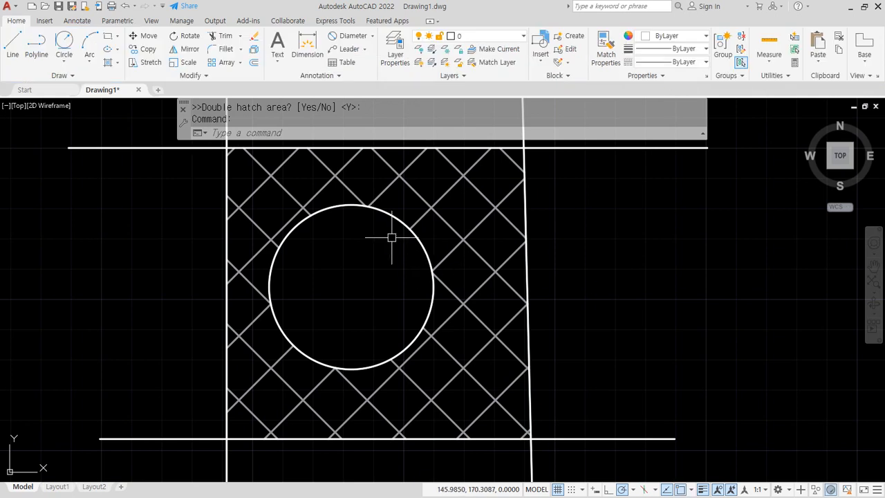
Move the circle horizontally to the right, keeping it inside the hatched square.
{"action": "type", "text": "m"}
{"action": "key", "text": "Return"}
{"action": "left_click", "coordinate": [345, 205]}
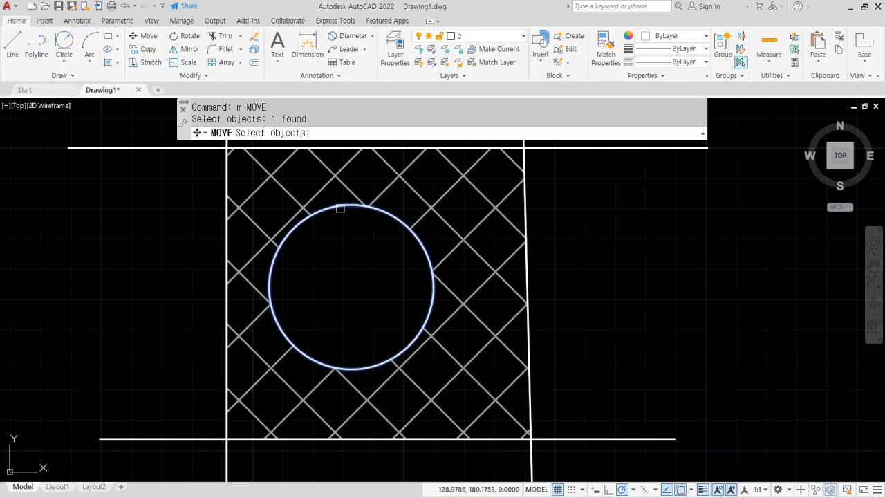
{"action": "key", "text": "Return"}
{"action": "left_click", "coordinate": [313, 282]}
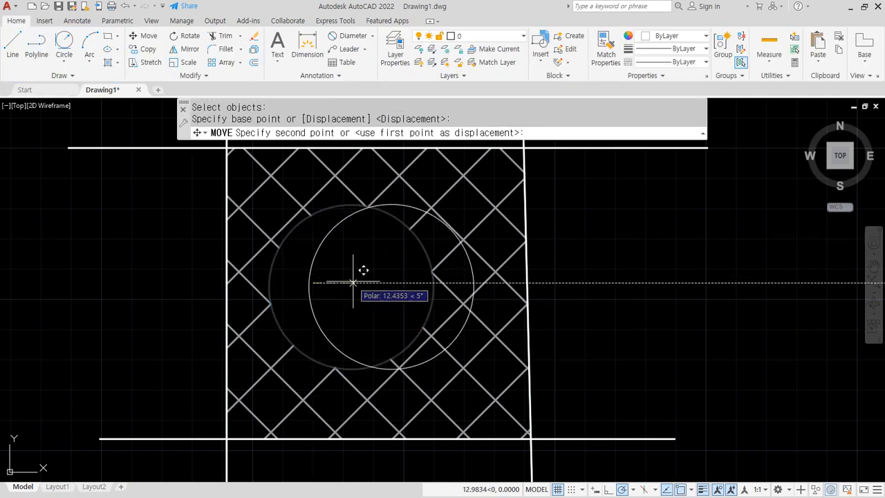
{"action": "left_click", "coordinate": [395, 280]}
Move the circle about 39 units at 210° into the lower-left part of the square.
{"action": "key", "text": "Return"}
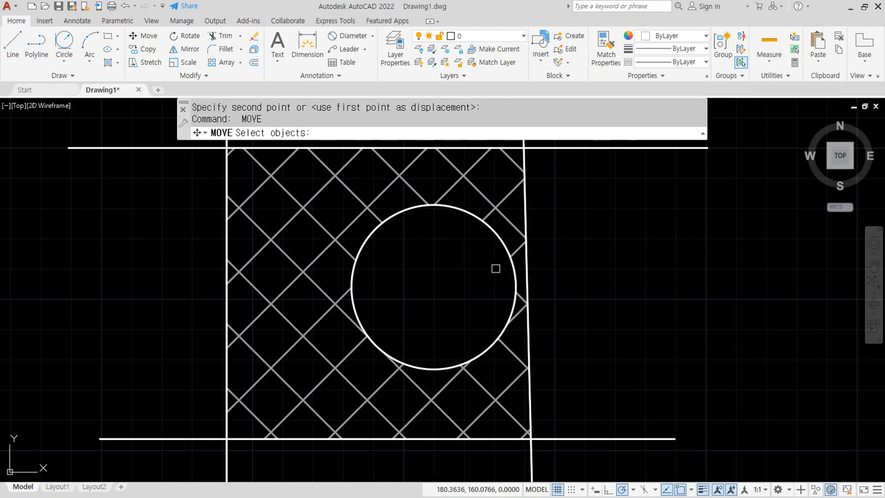
{"action": "left_click", "coordinate": [514, 271]}
{"action": "key", "text": "Return"}
{"action": "left_click", "coordinate": [467, 232]}
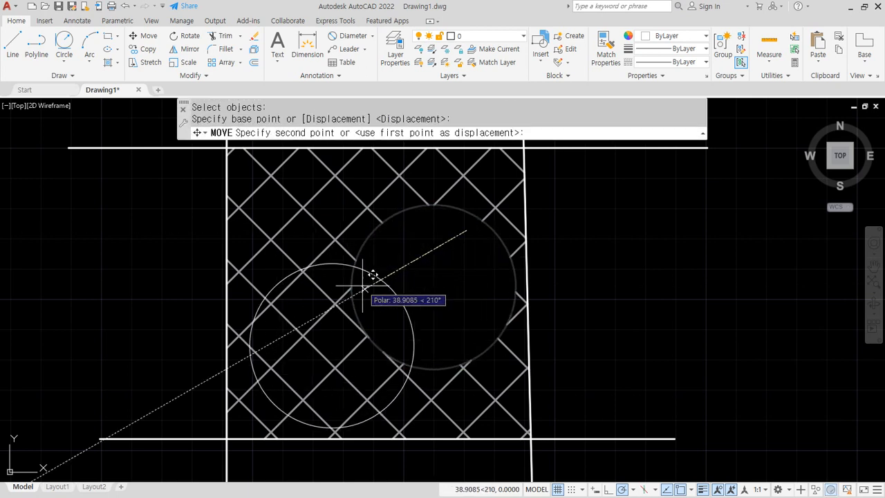
{"action": "left_click", "coordinate": [366, 290]}
Move the circle up and to the left so that it straddles the square's left edge.
{"action": "key", "text": "Return"}
{"action": "left_click", "coordinate": [403, 329]}
{"action": "key", "text": "Return"}
{"action": "left_click", "coordinate": [359, 321]}
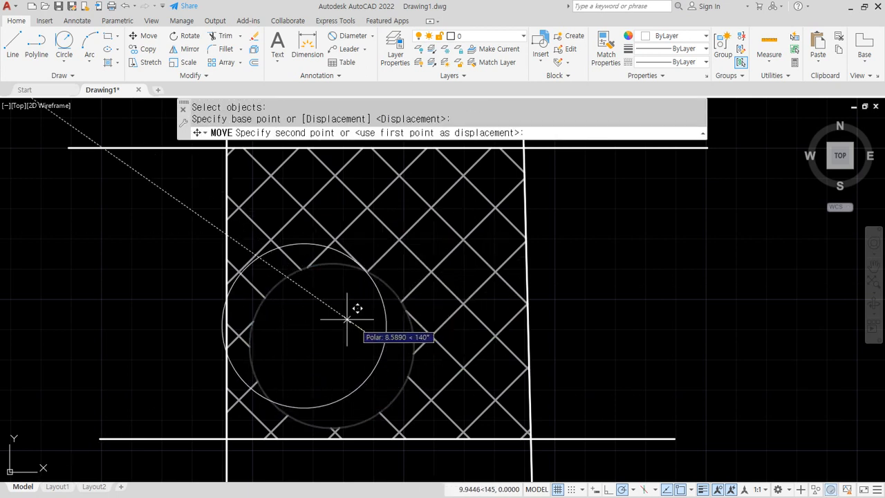
{"action": "left_click", "coordinate": [277, 266]}
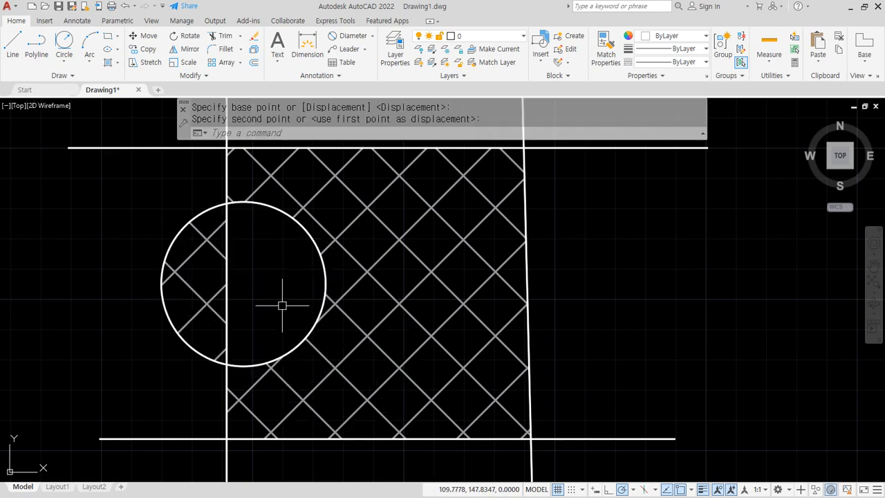
Move the circle completely out of the square, to the empty area on its left.
{"action": "key", "text": "Return"}
{"action": "left_click", "coordinate": [323, 273]}
{"action": "key", "text": "Return"}
{"action": "left_click", "coordinate": [309, 284]}
{"action": "left_click", "coordinate": [138, 283]}
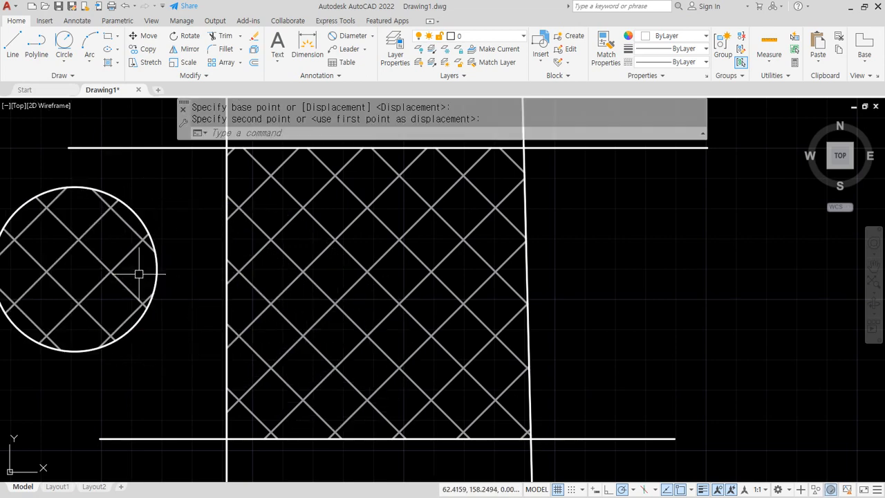
{"action": "middle_click_drag", "start_coordinate": [134, 277], "coordinate": [233, 286]}
Enlarge the hatched circle by stretching its bottom quadrant grip downwards.
{"action": "key", "text": "Return"}
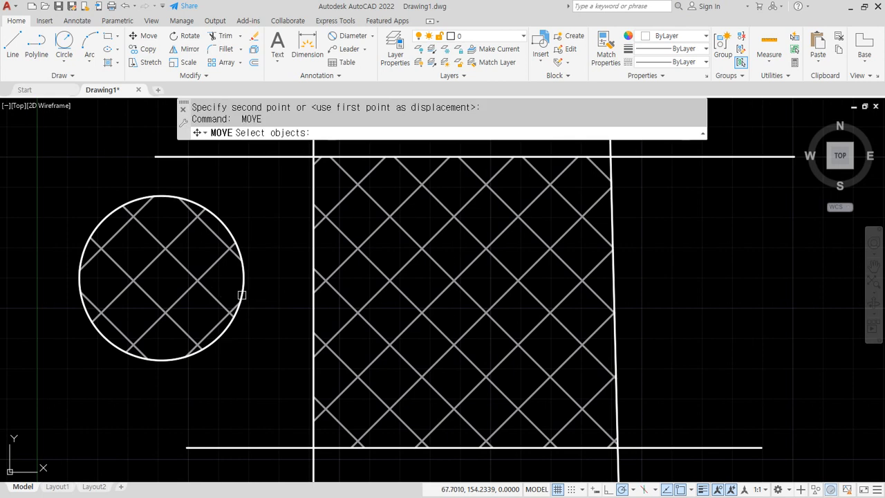
{"action": "key", "text": "Escape"}
{"action": "left_click", "coordinate": [239, 293]}
{"action": "left_click", "coordinate": [161, 357]}
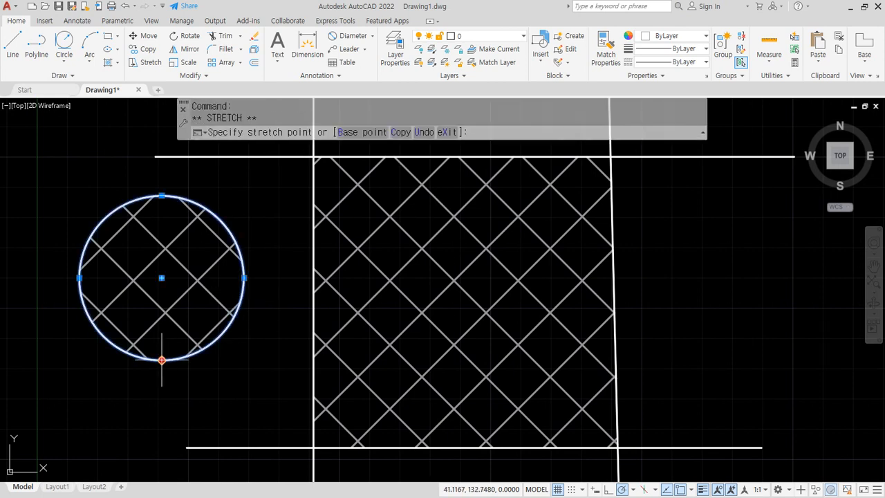
{"action": "left_click", "coordinate": [158, 389]}
Move the enlarged circle across to the empty area right of the square.
{"action": "type", "text": "m"}
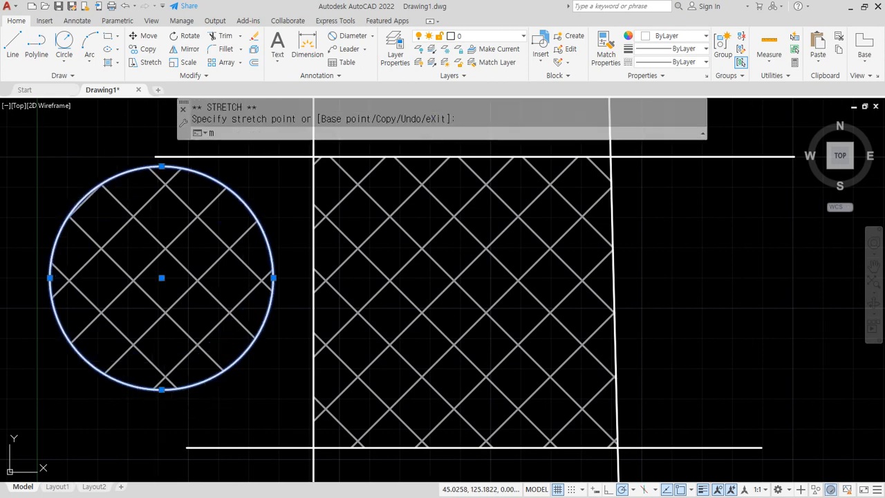
{"action": "key", "text": "Return"}
{"action": "left_click", "coordinate": [173, 282]}
{"action": "left_click", "coordinate": [477, 305]}
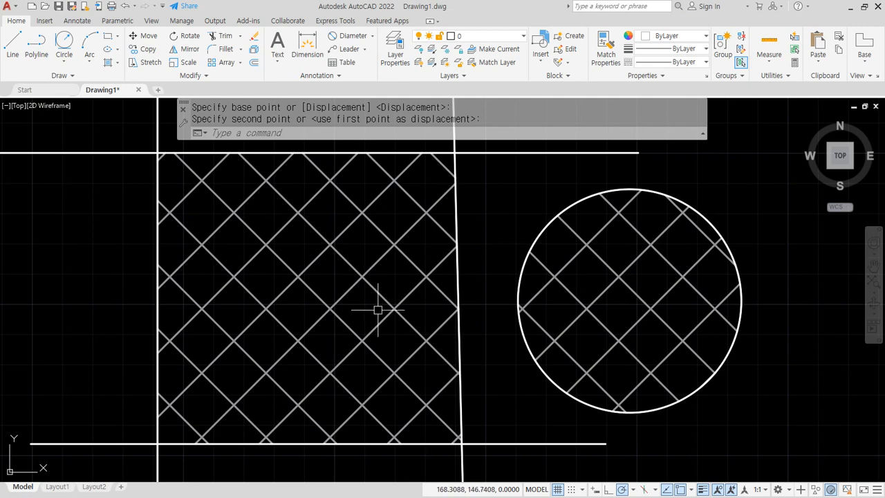
Separate the combined hatch of the square and circle into individual hatch objects.
{"action": "key", "text": "Escape"}
{"action": "left_click", "coordinate": [573, 290]}
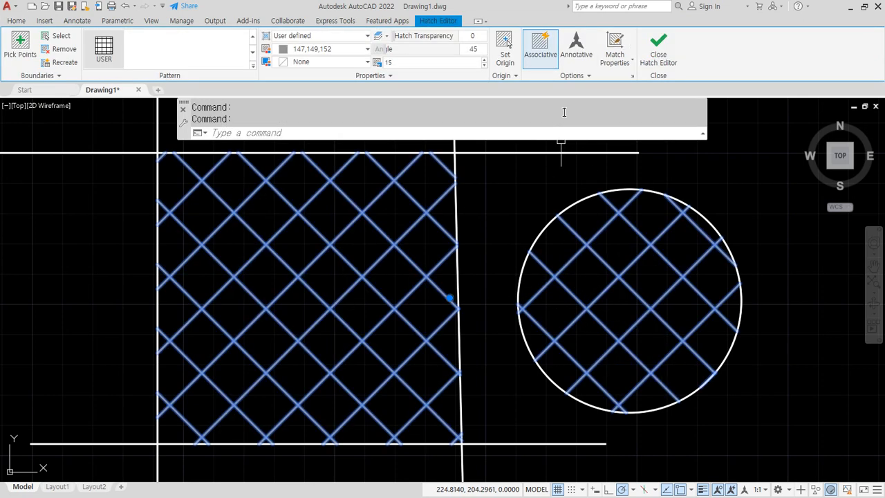
{"action": "left_click", "coordinate": [581, 75]}
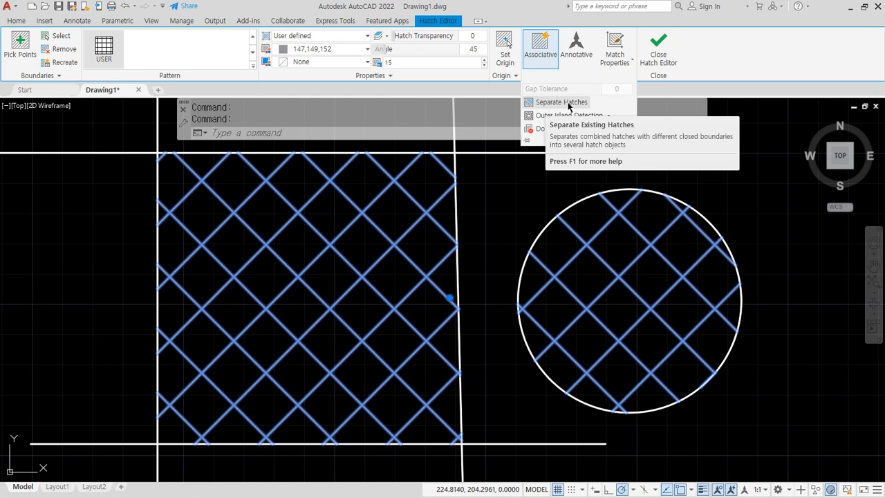
{"action": "left_click", "coordinate": [561, 103]}
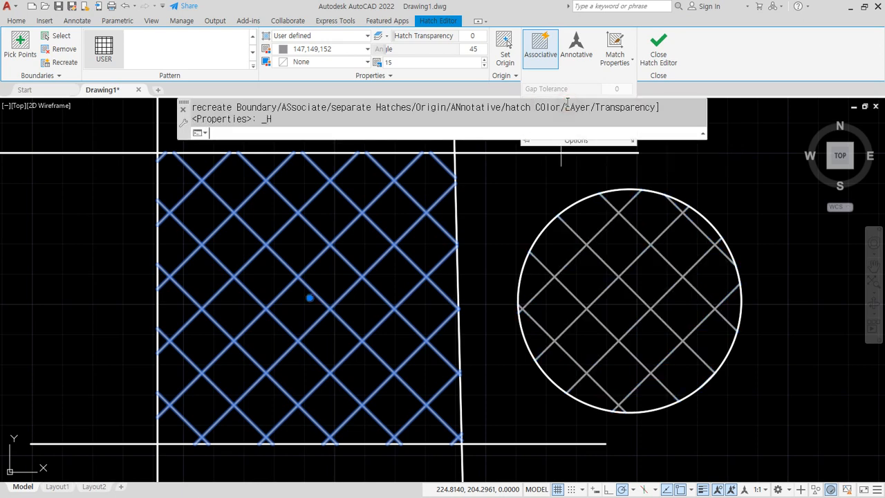
{"action": "key", "text": "Escape"}
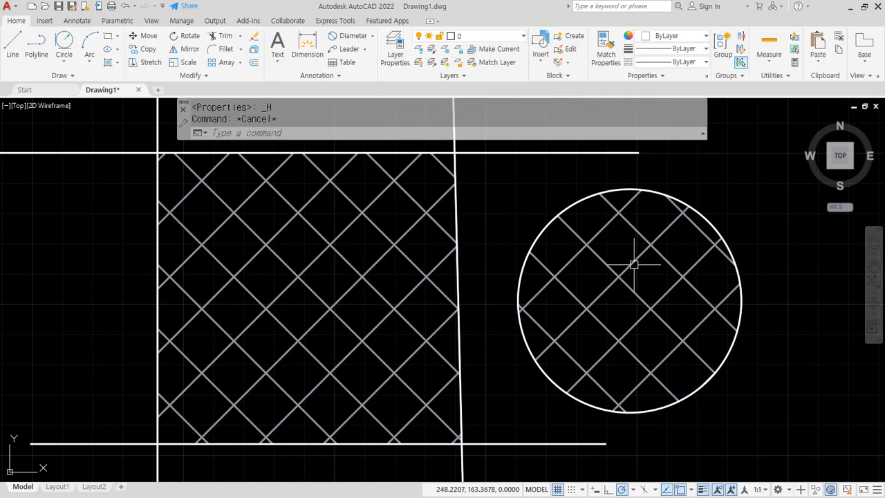
{"action": "left_click", "coordinate": [673, 269]}
{"action": "key", "text": "Escape"}
Set the square hatch's spacing to 10 and its angle to 0.
{"action": "left_click", "coordinate": [362, 214]}
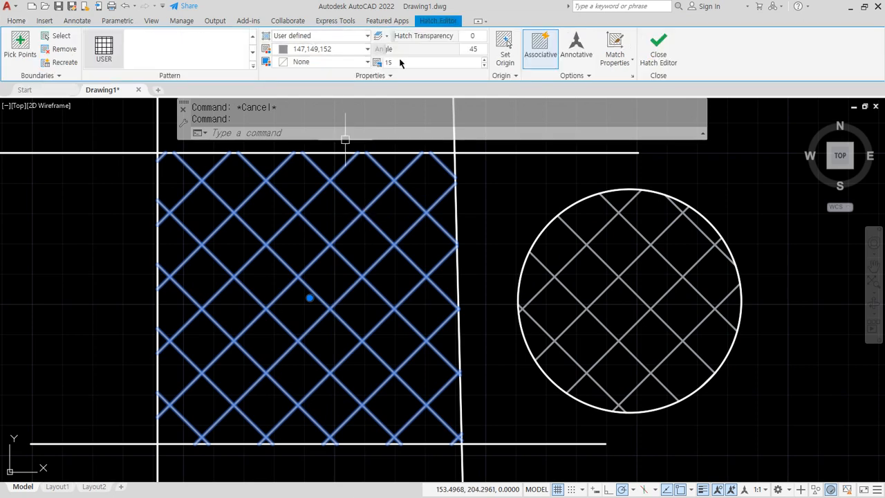
{"action": "double_click", "coordinate": [403, 63]}
{"action": "type", "text": "10"}
{"action": "key", "text": "Return"}
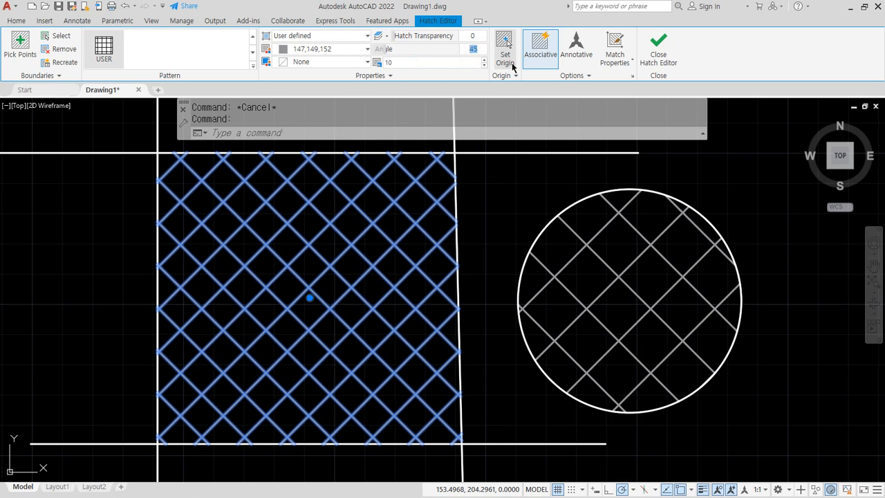
{"action": "type", "text": "0"}
{"action": "key", "text": "Return"}
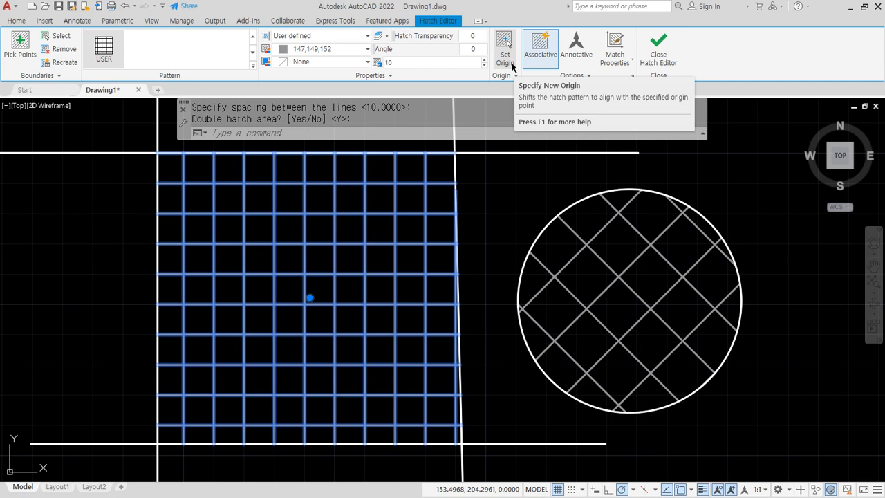
Erase all the existing lines, circles and hatches from the drawing.
{"action": "scroll", "coordinate": [734, 403], "scroll_direction": "down", "scroll_amount": 3}
{"action": "left_click", "coordinate": [778, 437]}
{"action": "left_click", "coordinate": [205, 217]}
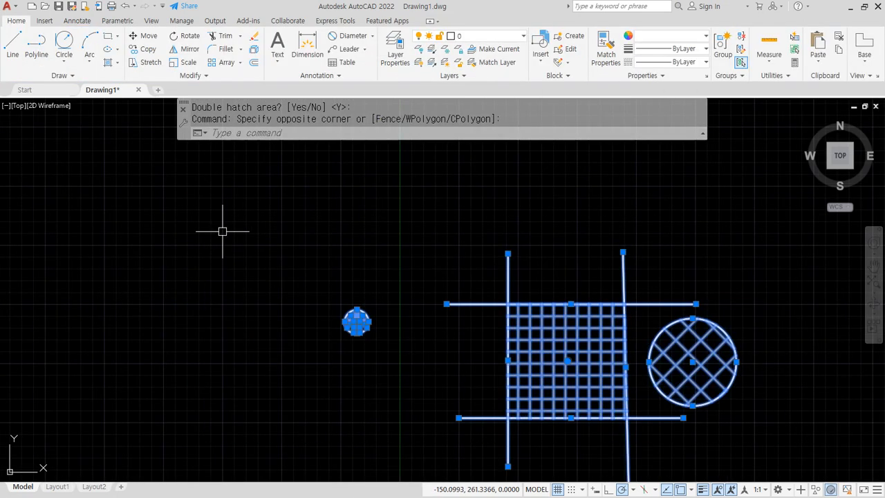
{"action": "key", "text": "Delete"}
Draw a large rectangle in the empty drawing area, up and right of the origin.
{"action": "type", "text": "z"}
{"action": "key", "text": "space"}
{"action": "type", "text": "a"}
{"action": "key", "text": "Return"}
{"action": "type", "text": "r"}
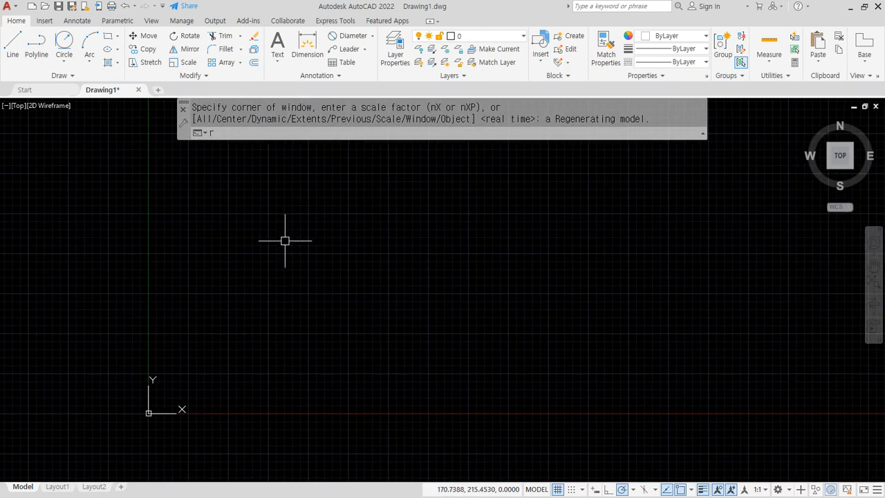
{"action": "type", "text": "ec"}
{"action": "key", "text": "Return"}
{"action": "left_click", "coordinate": [208, 166]}
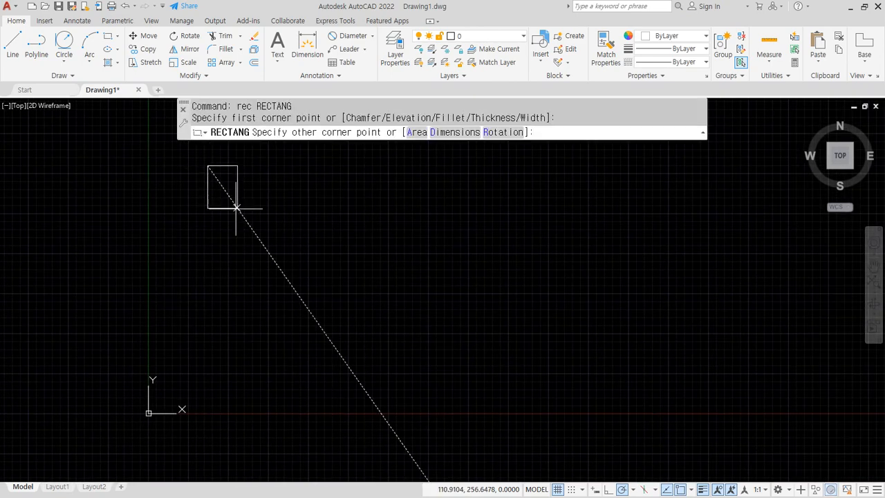
{"action": "left_click", "coordinate": [547, 395]}
{"action": "type", "text": "c"}
{"action": "key", "text": "Return"}
{"action": "left_click", "coordinate": [370, 280]}
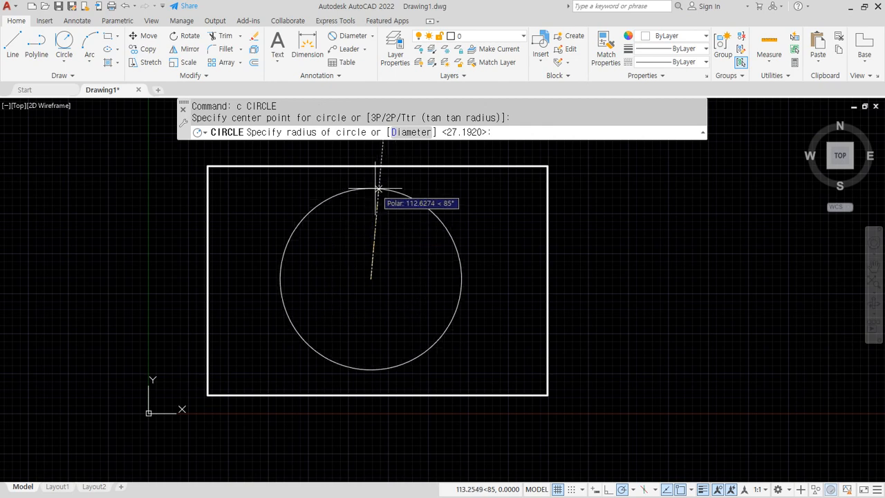
{"action": "left_click", "coordinate": [375, 186]}
{"action": "left_click", "coordinate": [374, 186]}
{"action": "key", "text": "Delete"}
Draw two rectangles nested inside the large rectangle, the second inside the first.
{"action": "type", "text": "rec"}
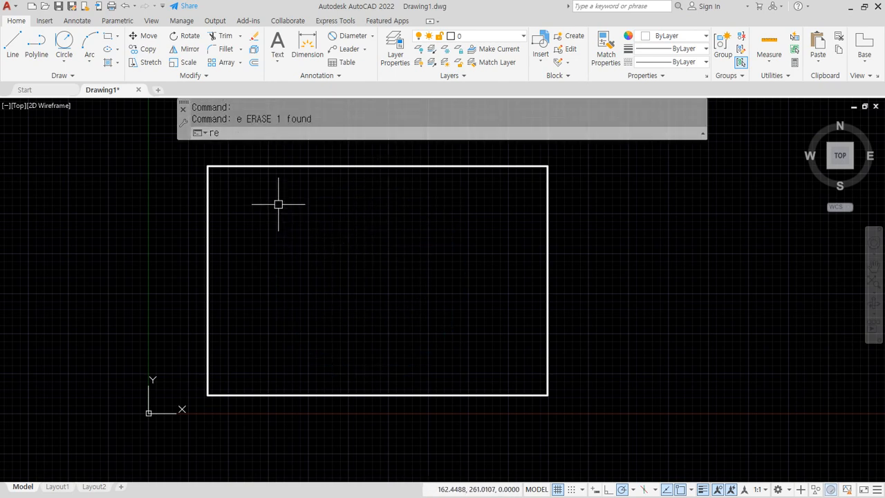
{"action": "key", "text": "Return"}
{"action": "left_click", "coordinate": [253, 178]}
{"action": "left_click", "coordinate": [494, 372]}
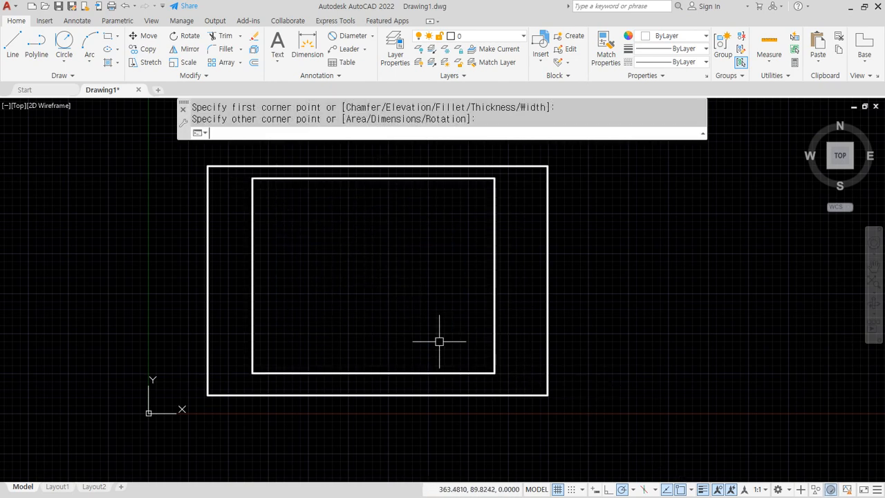
{"action": "key", "text": "Return"}
{"action": "left_click", "coordinate": [426, 323]}
{"action": "left_click", "coordinate": [278, 201]}
Draw two more progressively smaller rectangles nested inside the current innermost rectangle.
{"action": "key", "text": "Return"}
{"action": "left_click", "coordinate": [298, 221]}
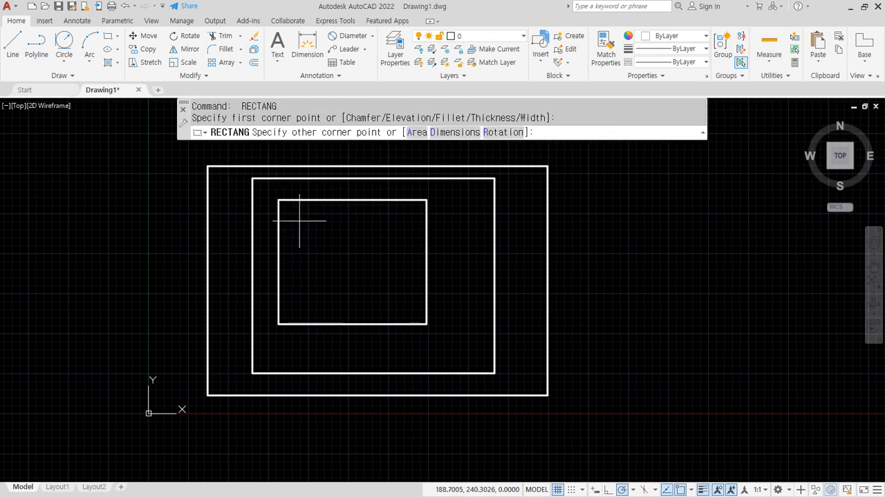
{"action": "left_click", "coordinate": [397, 303]}
{"action": "key", "text": "Return"}
{"action": "left_click", "coordinate": [369, 273]}
{"action": "left_click", "coordinate": [312, 242]}
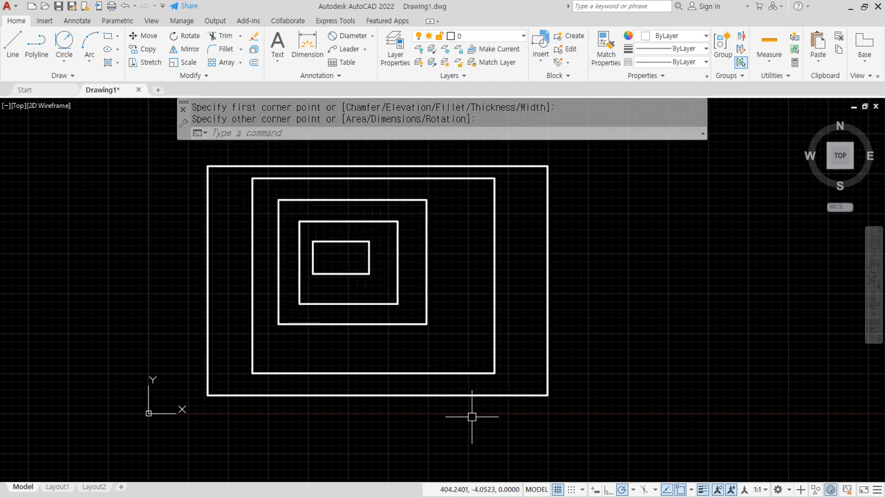
Start a user-defined hatch and pick the band between the outermost rectangle and the one inside it.
{"action": "type", "text": "h"}
{"action": "key", "text": "Return"}
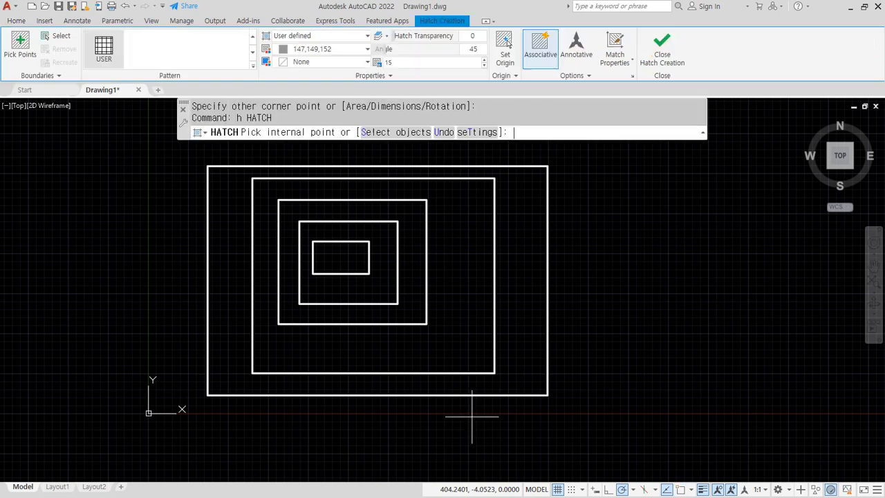
{"action": "left_click", "coordinate": [529, 207]}
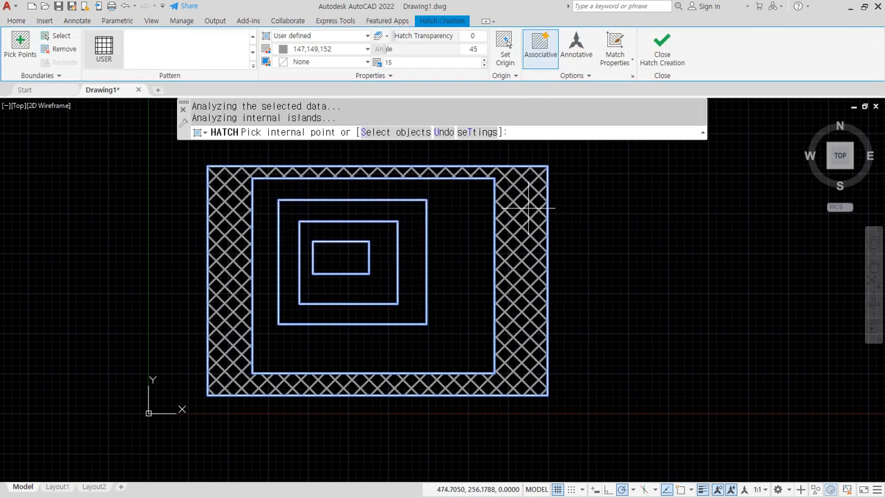
{"action": "left_click", "coordinate": [482, 190]}
Set the hatch's island detection to Normal Island Detection.
{"action": "left_click", "coordinate": [578, 76]}
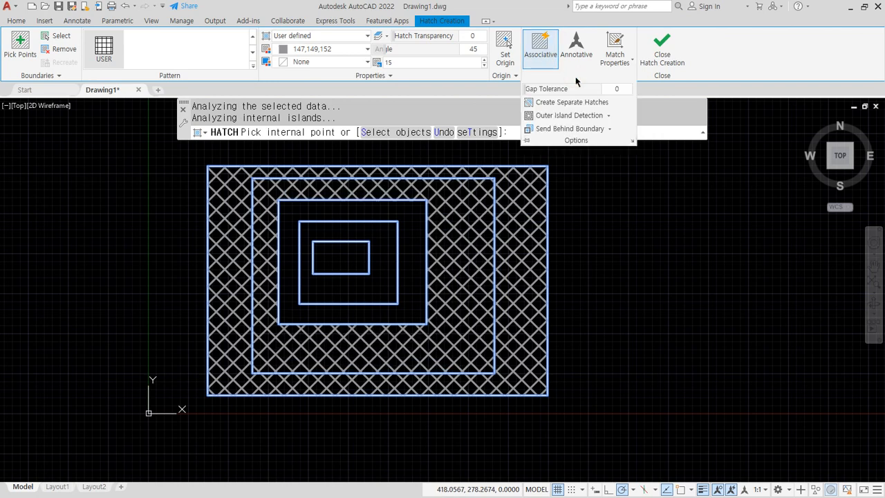
{"action": "left_click", "coordinate": [609, 116]}
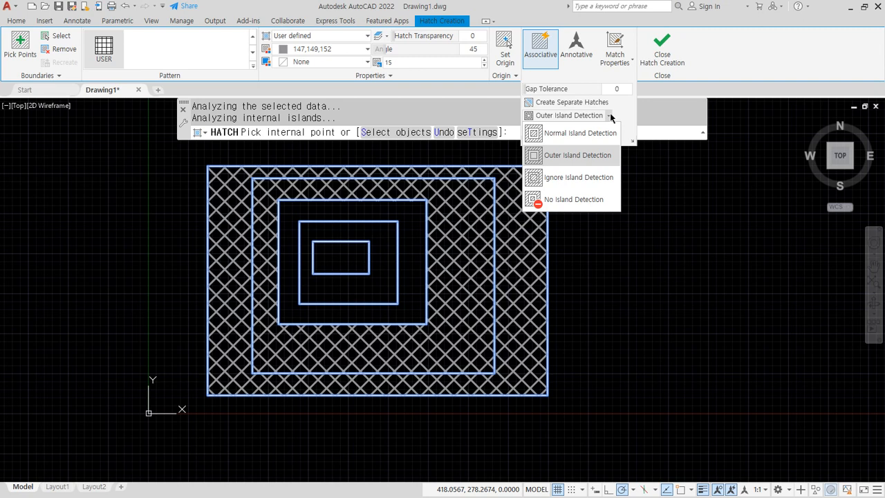
{"action": "left_click", "coordinate": [601, 134]}
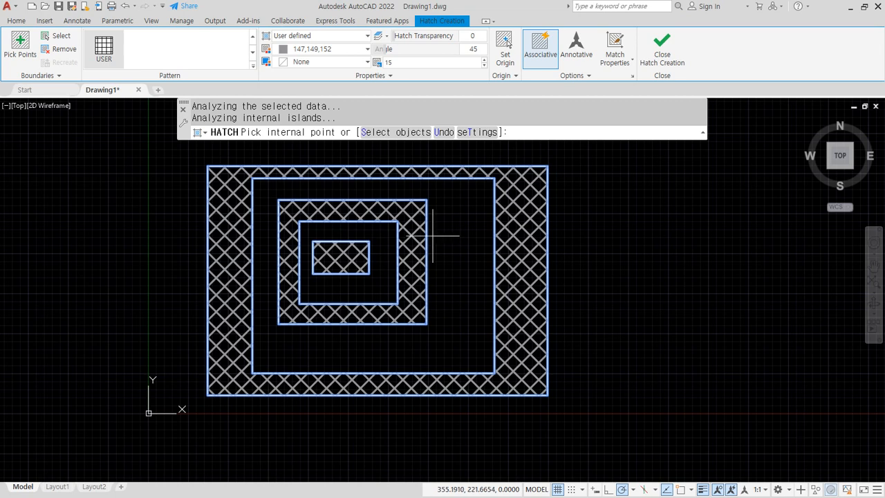
Change the hatch's island detection to Outer Island Detection.
{"action": "left_click", "coordinate": [599, 76]}
{"action": "left_click", "coordinate": [614, 116]}
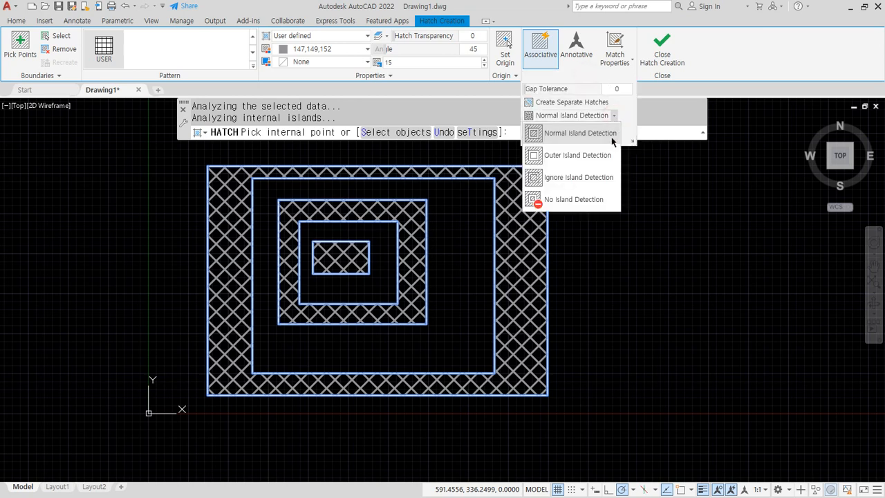
{"action": "left_click", "coordinate": [610, 154]}
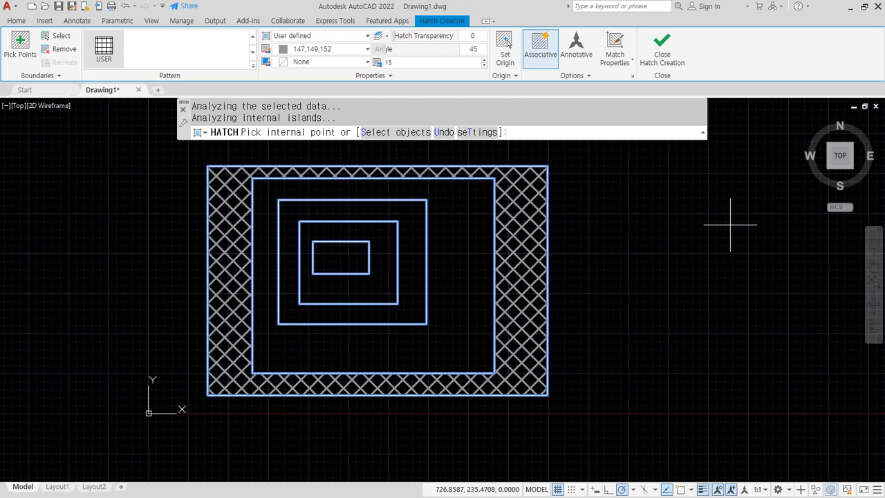
Set the hatch to Ignore Island Detection.
{"action": "left_click", "coordinate": [584, 76]}
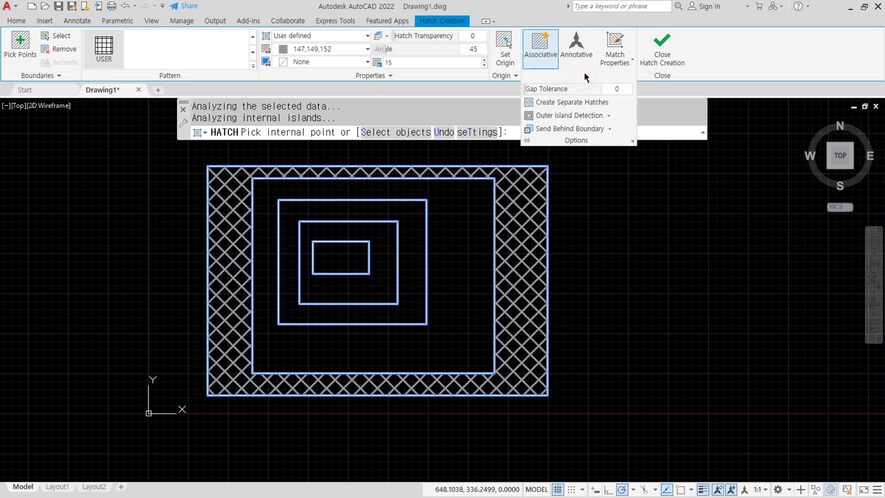
{"action": "left_click", "coordinate": [608, 116]}
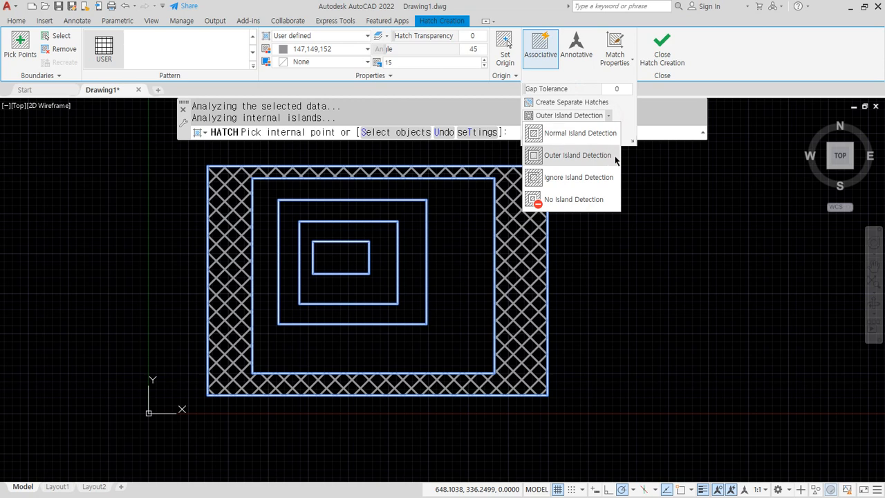
{"action": "left_click", "coordinate": [600, 179]}
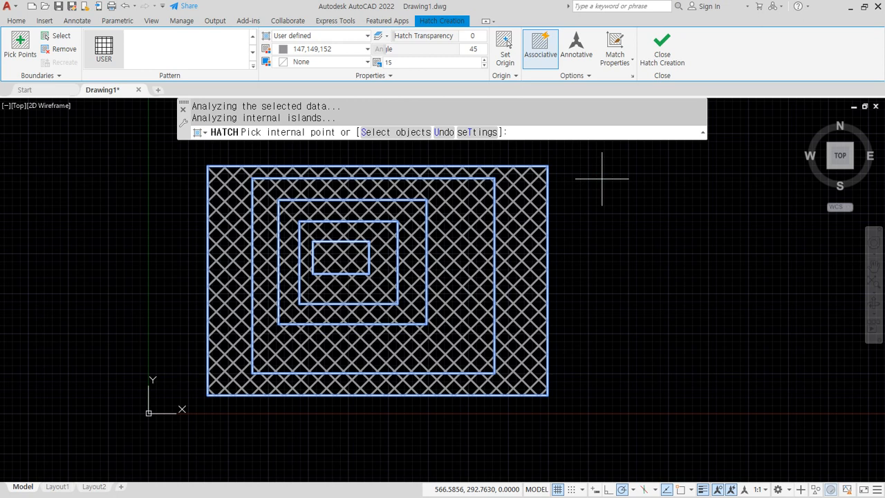
Switch the hatch to Outer Island Detection and finish creating it.
{"action": "left_click", "coordinate": [585, 78]}
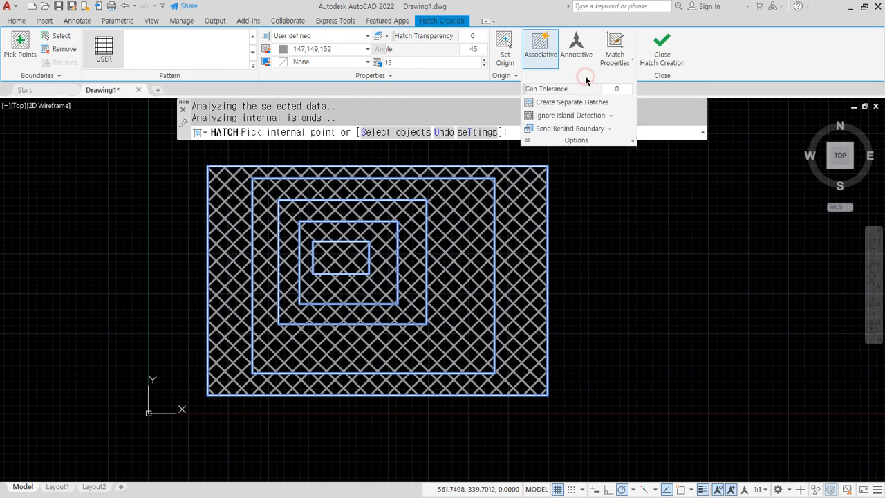
{"action": "left_click", "coordinate": [611, 117]}
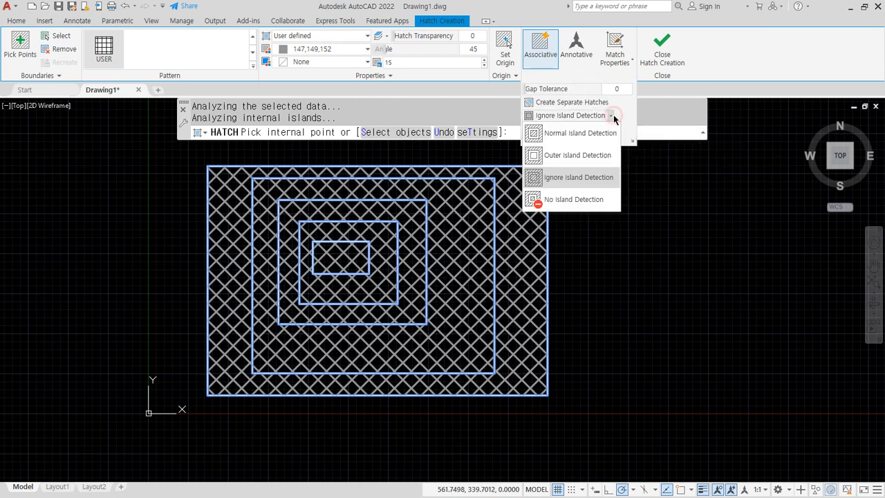
{"action": "left_click", "coordinate": [604, 156]}
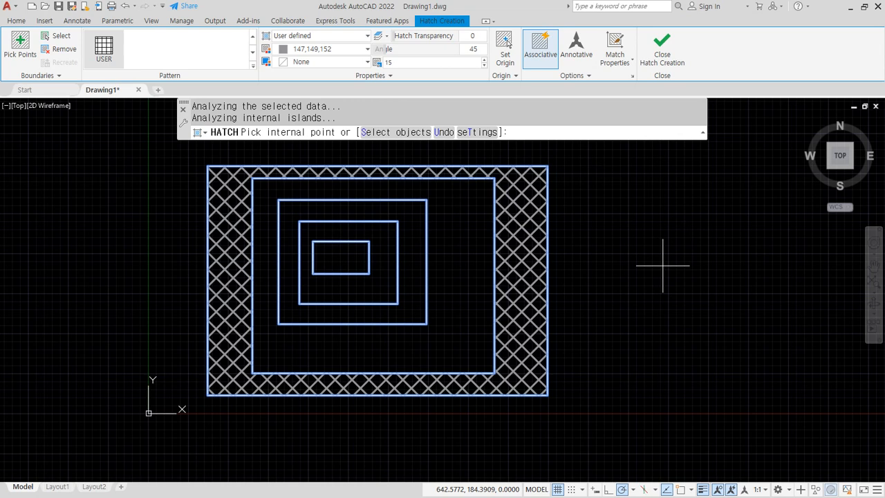
{"action": "left_click", "coordinate": [662, 48]}
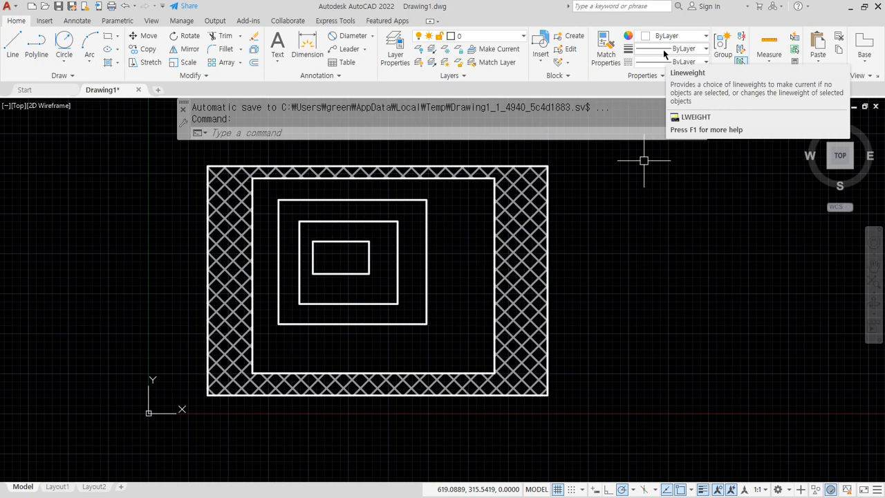
Erase the hatch with all five rectangles, and draw a 5000 by 5000 square near the origin.
{"action": "type", "text": "e"}
{"action": "key", "text": "Return"}
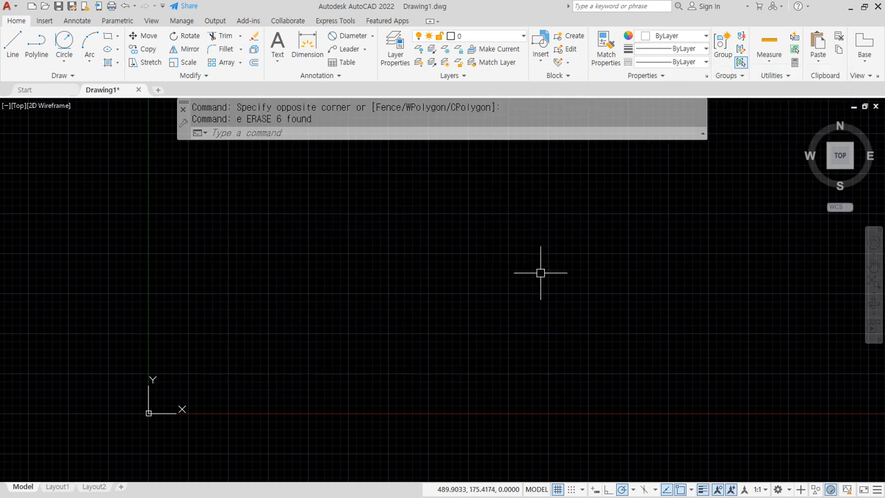
{"action": "type", "text": "rec"}
{"action": "key", "text": "Return"}
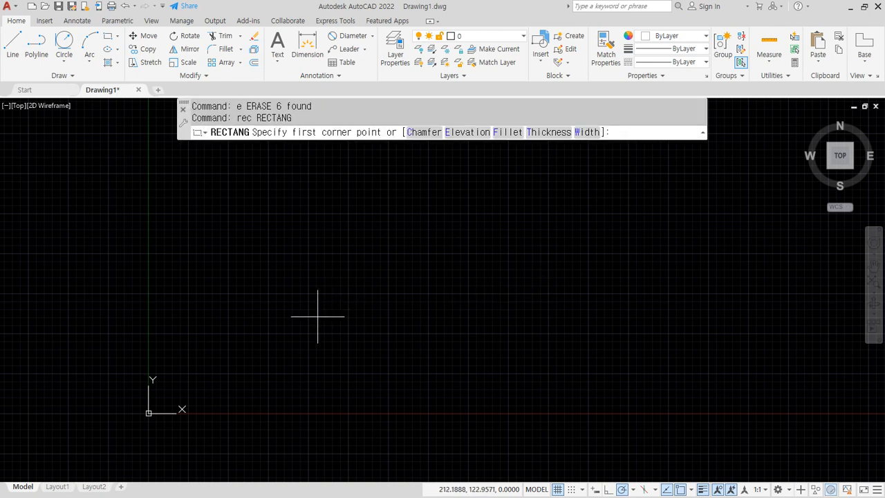
{"action": "left_click", "coordinate": [315, 320]}
{"action": "type", "text": "@"}
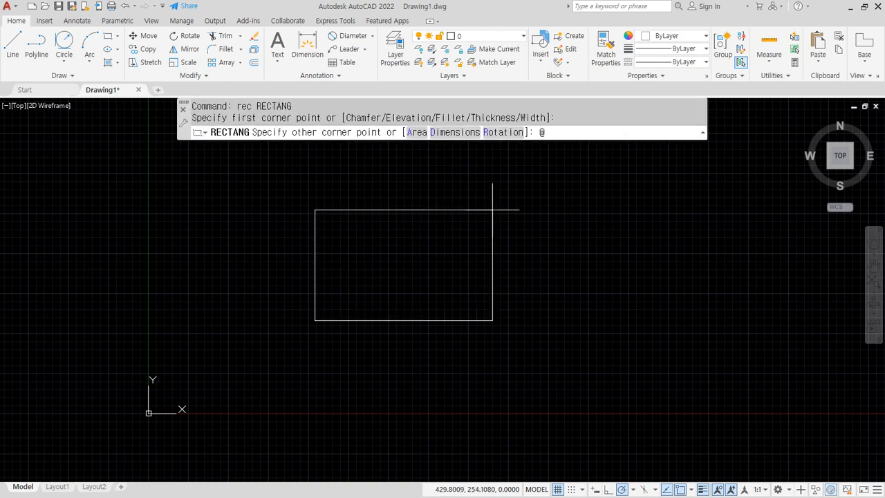
{"action": "type", "text": "5000,5000"}
{"action": "key", "text": "Return"}
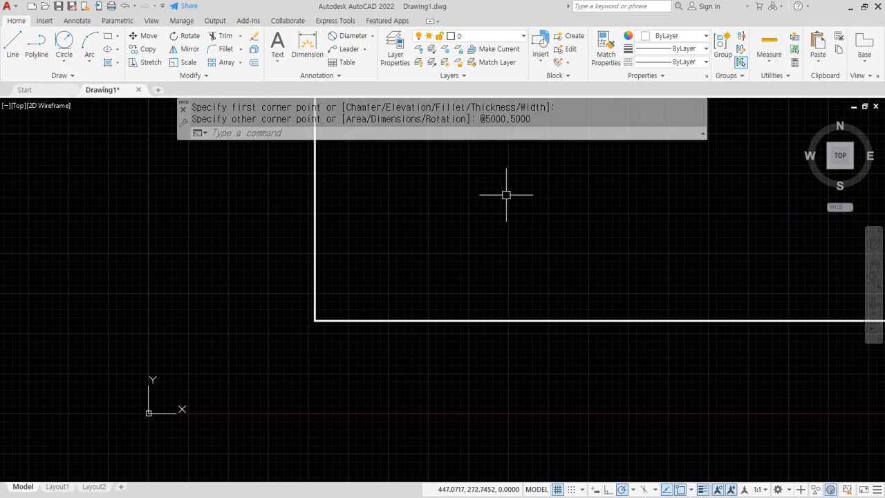
{"action": "scroll", "coordinate": [492, 208], "scroll_direction": "down", "scroll_amount": 5}
{"action": "middle_click_drag", "start_coordinate": [546, 205], "coordinate": [296, 386]}
{"action": "scroll", "coordinate": [450, 274], "scroll_direction": "down", "scroll_amount": 3}
{"action": "scroll", "coordinate": [383, 362], "scroll_direction": "down", "scroll_amount": 4}
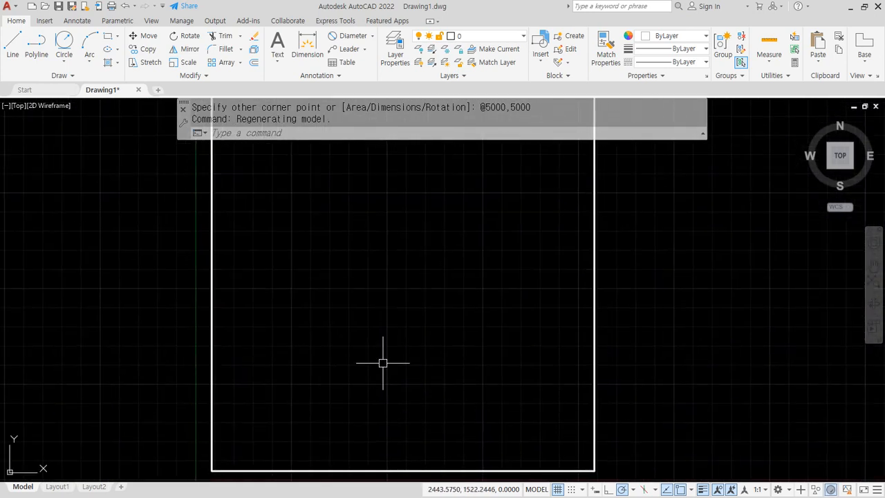
{"action": "scroll", "coordinate": [379, 358], "scroll_direction": "up", "scroll_amount": 2}
{"action": "middle_click_drag", "start_coordinate": [380, 358], "coordinate": [383, 349]}
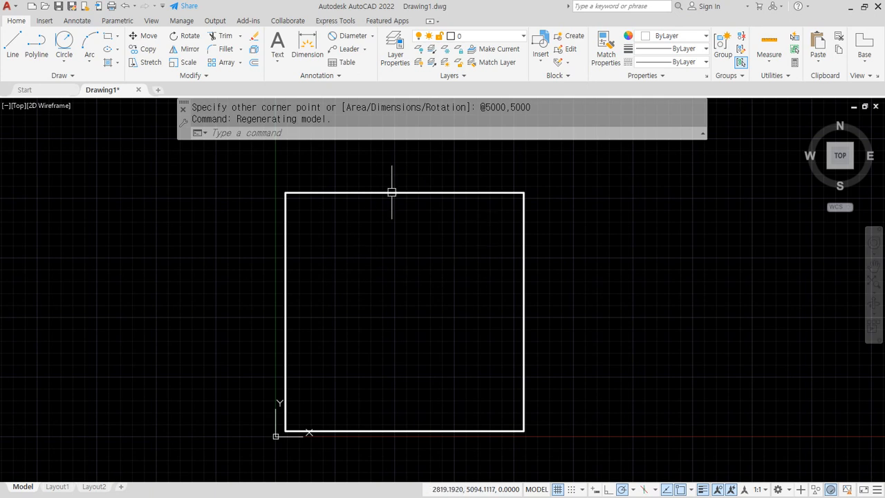
In the Options dialog, examine the Support File Search Path folders, selecting the AutoCAD 2022 support folder and the roaming user support folder.
{"action": "right_click", "coordinate": [396, 165]}
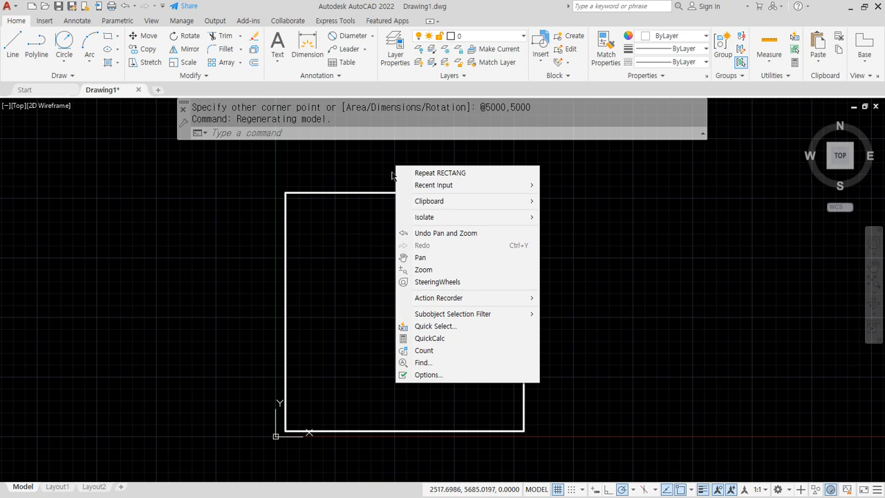
{"action": "left_click", "coordinate": [437, 376]}
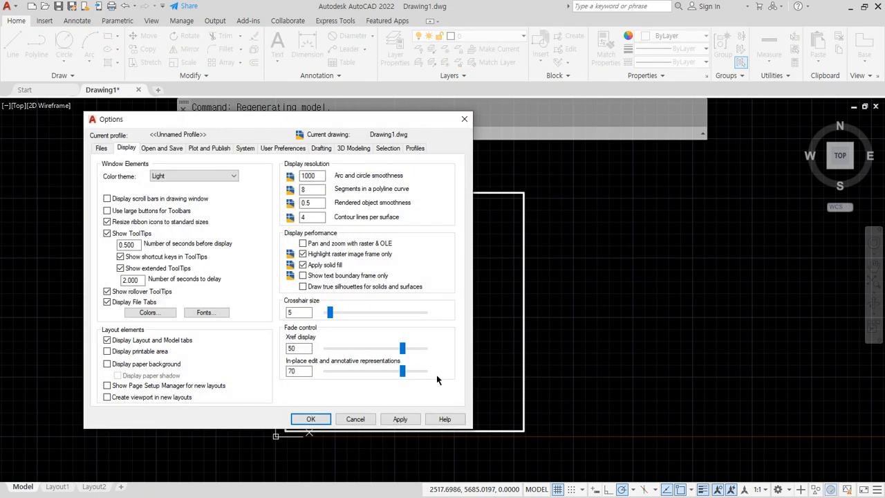
{"action": "left_click_drag", "start_coordinate": [304, 120], "coordinate": [466, 128]}
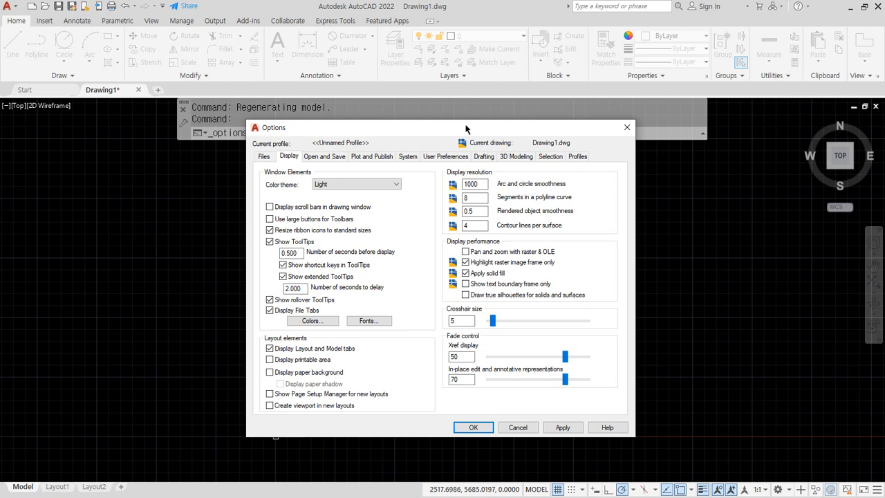
{"action": "left_click", "coordinate": [264, 158]}
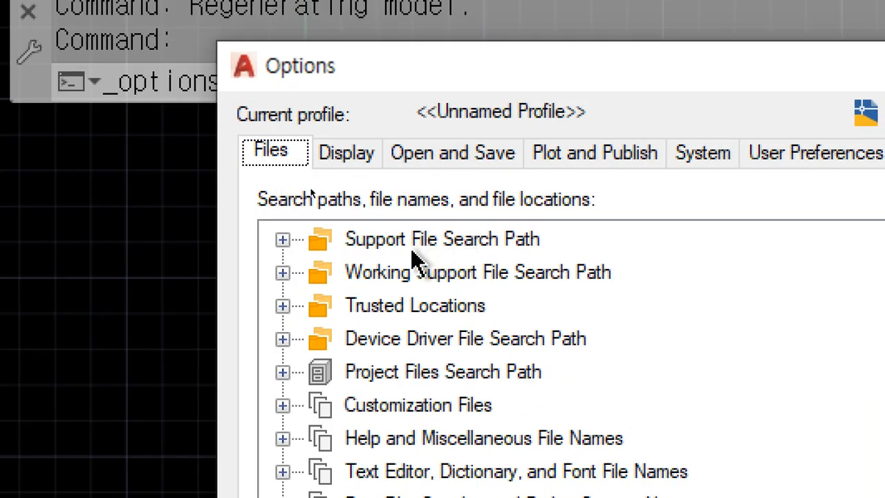
{"action": "left_click", "coordinate": [282, 239]}
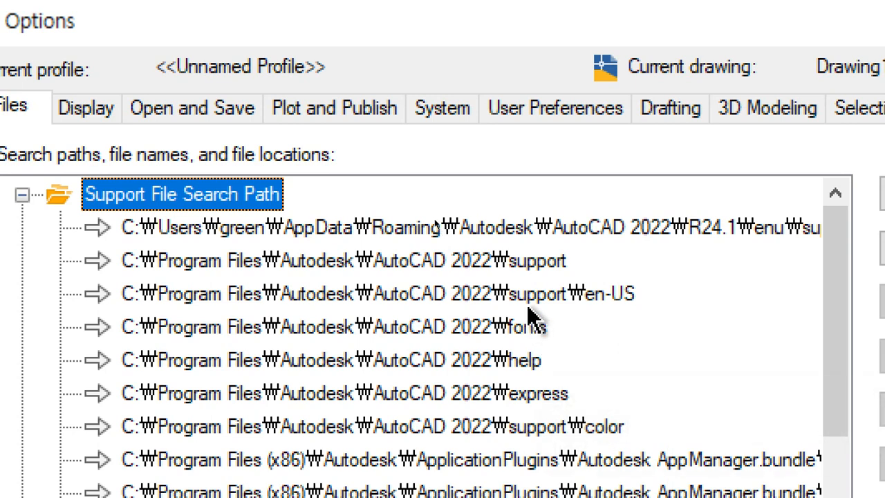
{"action": "left_click", "coordinate": [519, 269]}
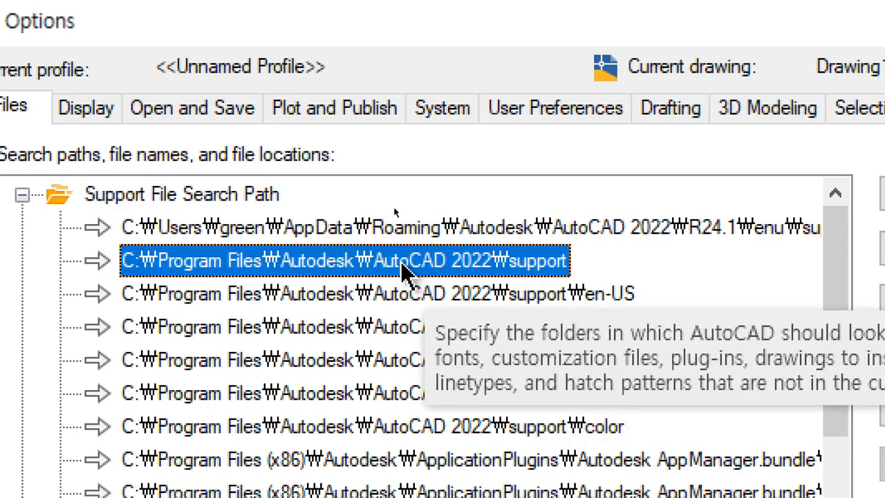
{"action": "left_click", "coordinate": [405, 241]}
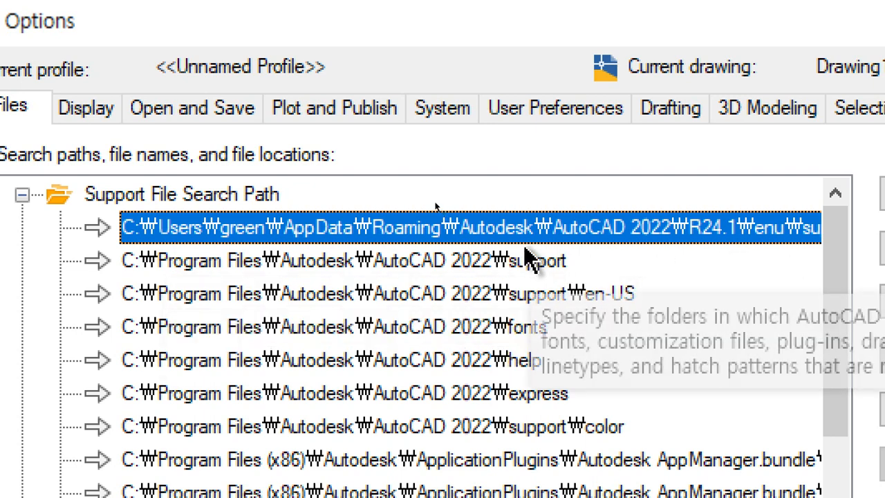
Copy the roaming AutoCAD 2022 support folder path from the Support File Search Path list, and open a File Explorer window.
{"action": "key", "text": "F2"}
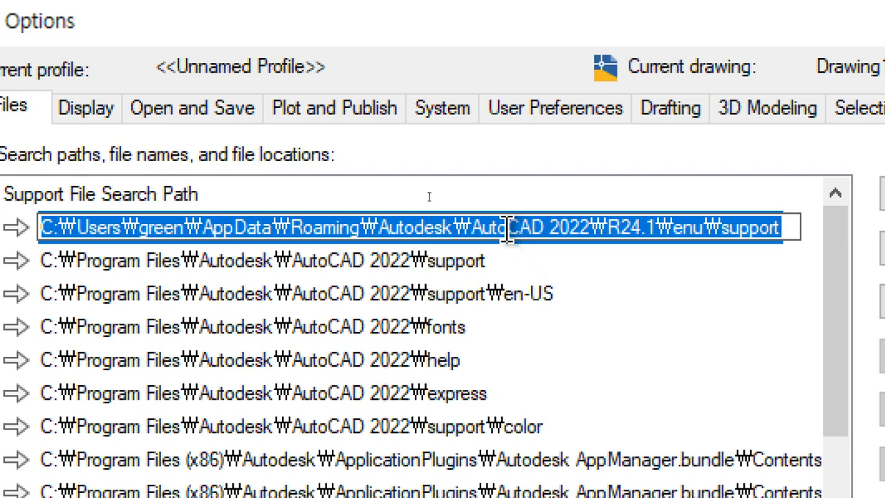
{"action": "right_click", "coordinate": [508, 232]}
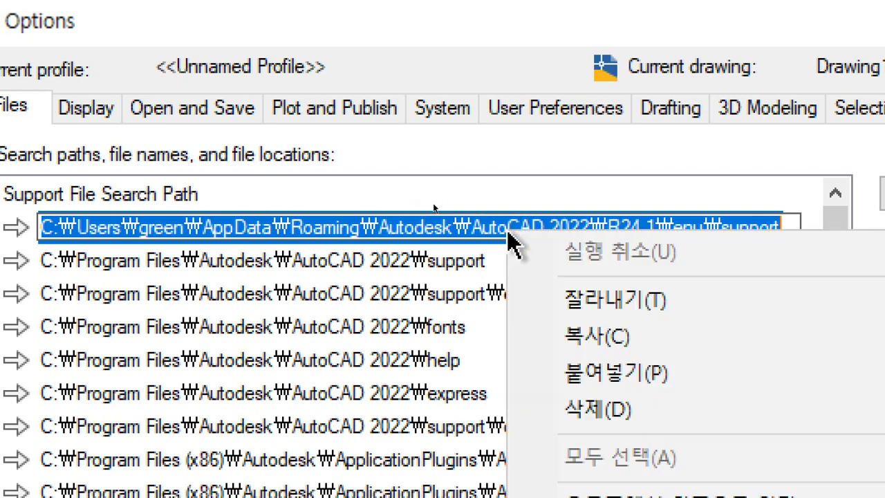
{"action": "left_click", "coordinate": [600, 337]}
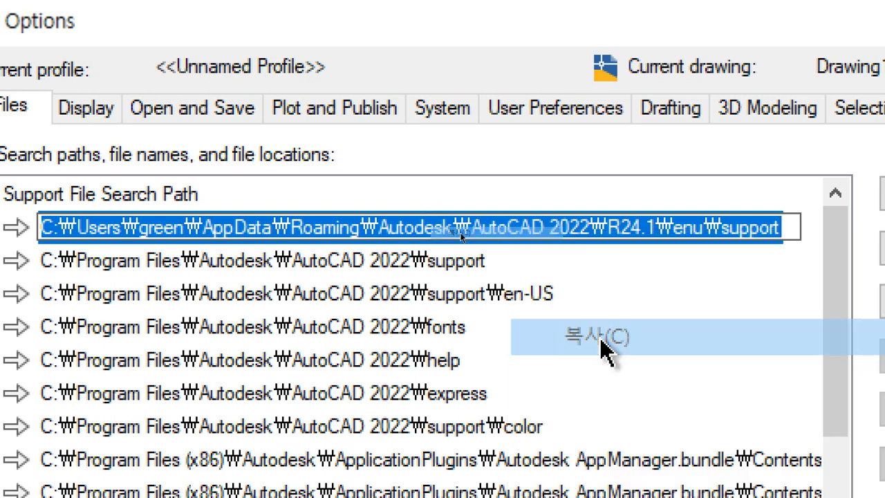
{"action": "left_click", "coordinate": [679, 326]}
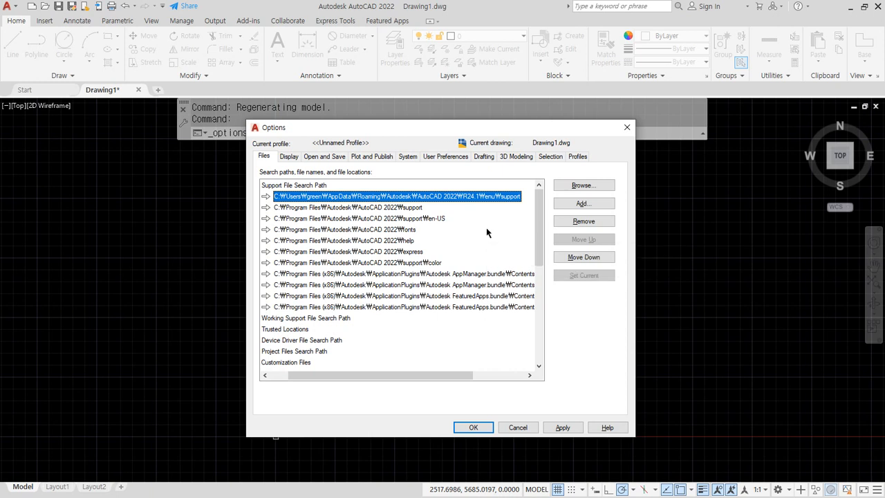
{"action": "key", "text": "alt+Tab"}
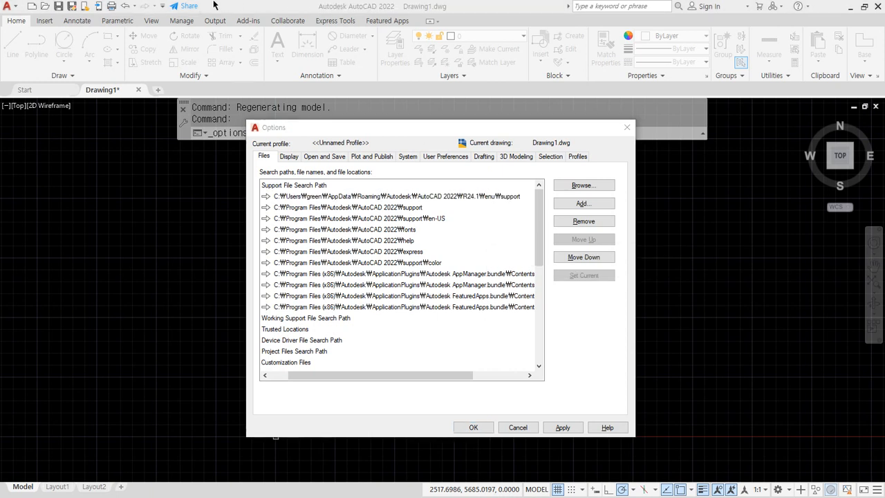
{"action": "key", "text": "super+e"}
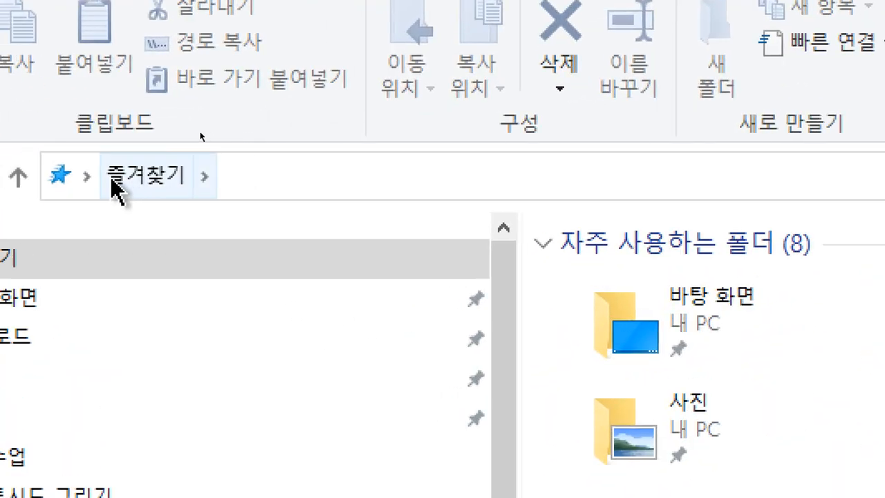
Open google.com from the File Explorer address, and clear the browser window out of the way.
{"action": "left_click", "coordinate": [353, 176]}
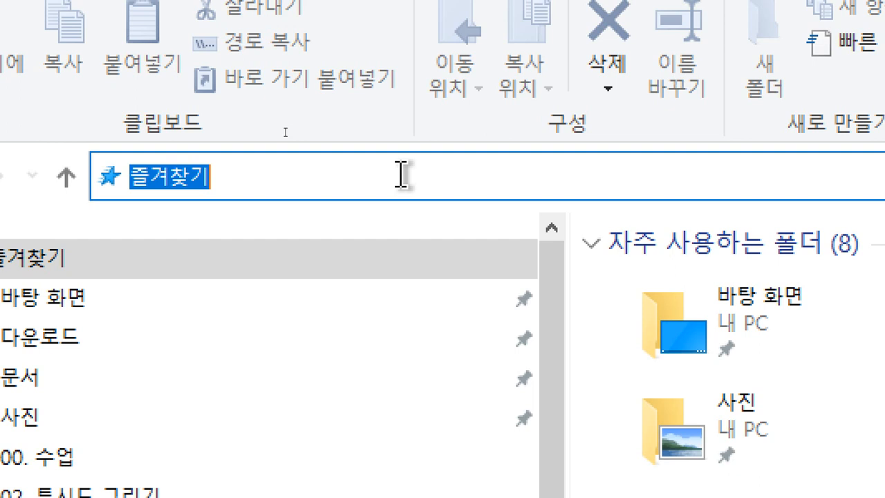
{"action": "type", "text": "google.c"}
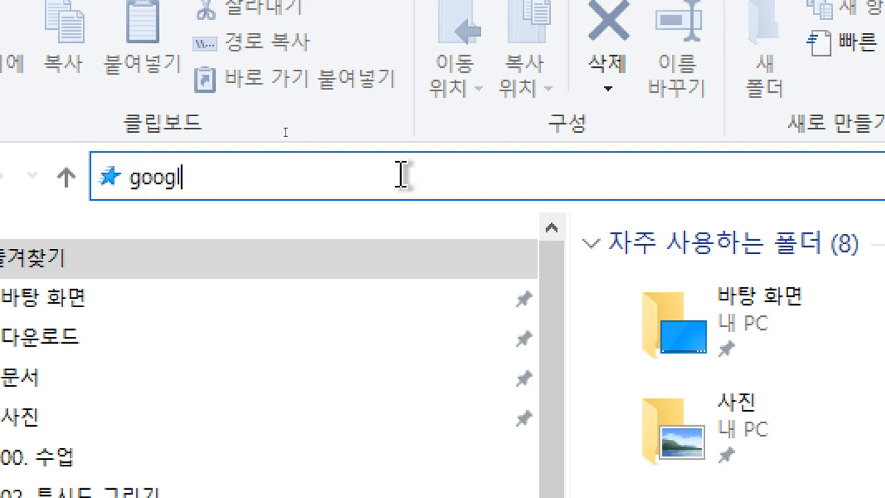
{"action": "type", "text": "om"}
{"action": "key", "text": "Return"}
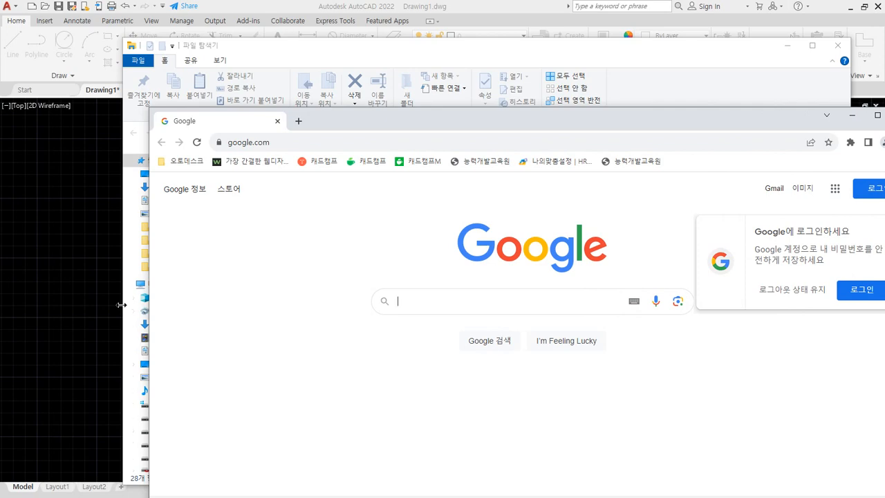
{"action": "left_click_drag", "start_coordinate": [768, 122], "coordinate": [0, 160]}
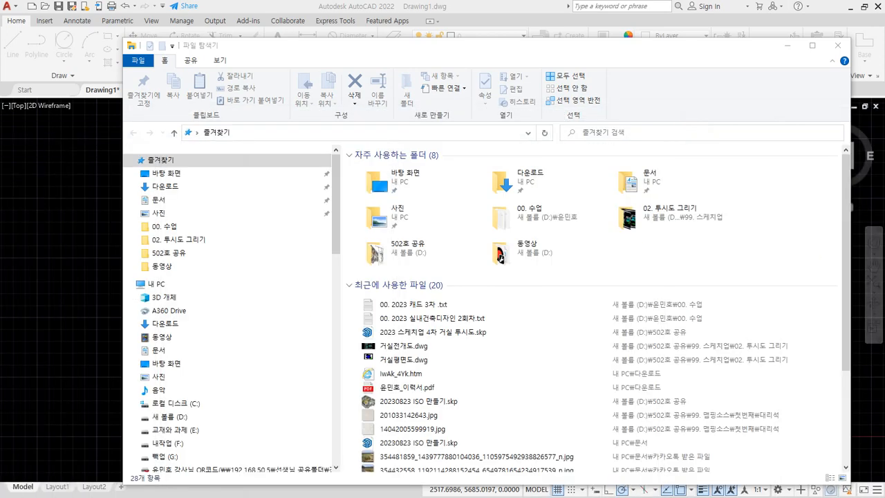
Go to the roaming AutoCAD 2022 Support folder in File Explorer using the copied path.
{"action": "left_click", "coordinate": [249, 134]}
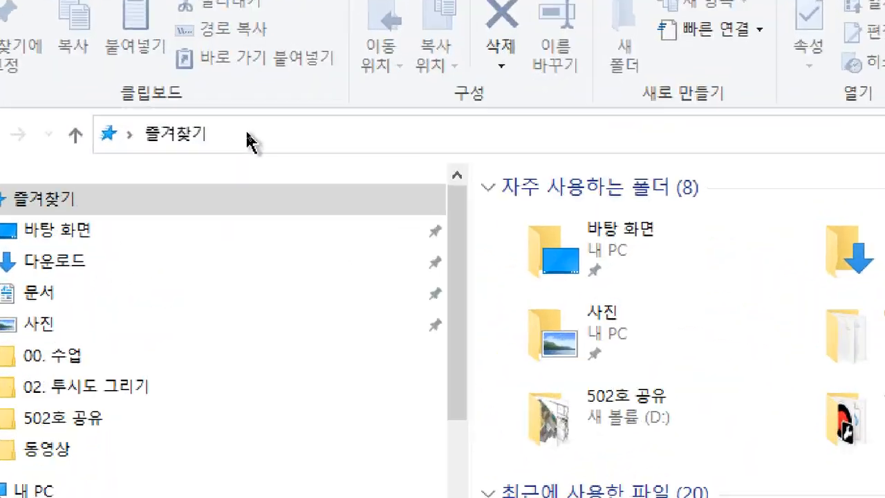
{"action": "left_click", "coordinate": [248, 135]}
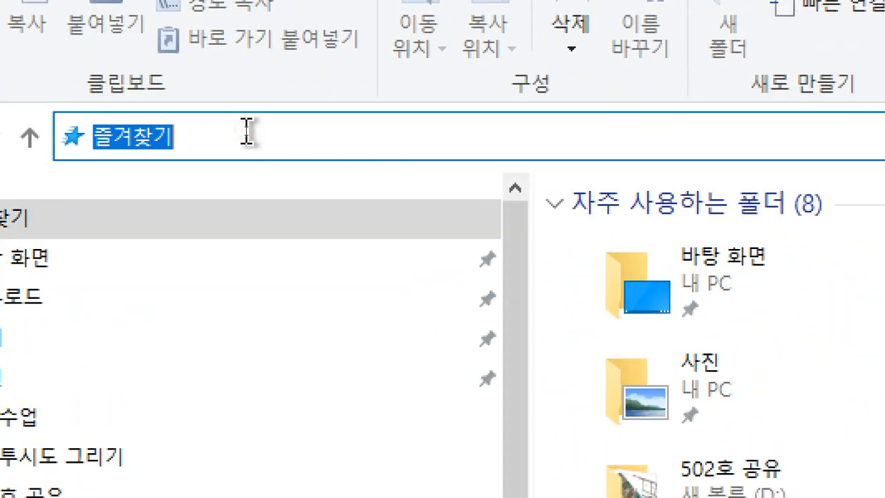
{"action": "right_click", "coordinate": [249, 142]}
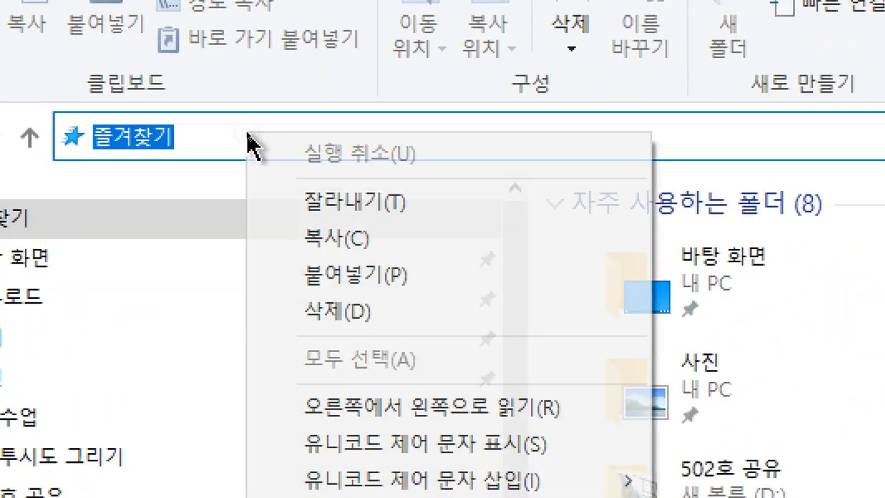
{"action": "left_click", "coordinate": [319, 280]}
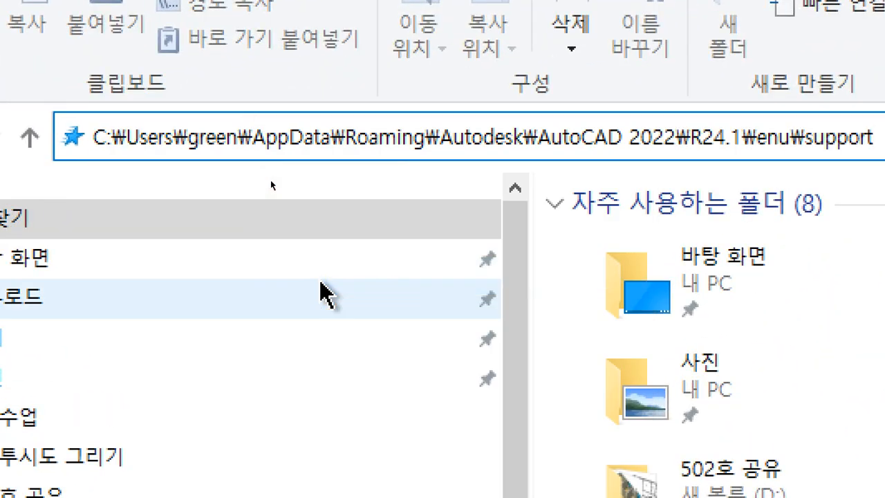
{"action": "key", "text": "Return"}
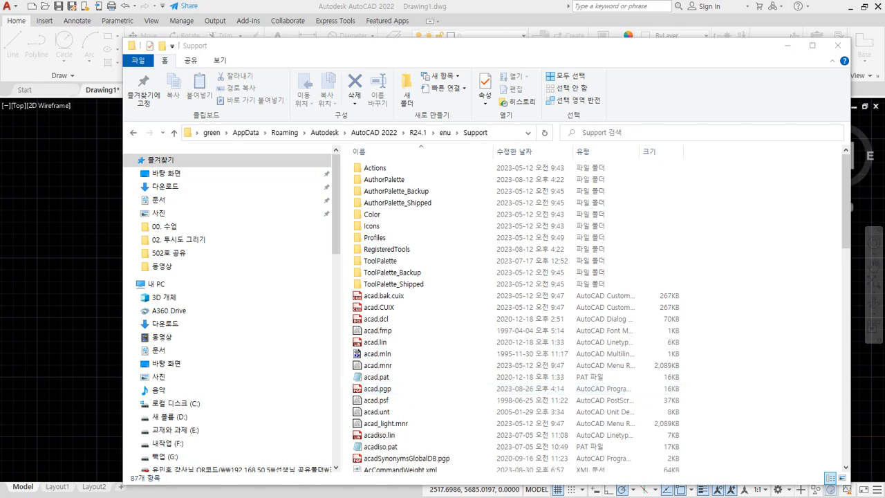
Switch to the Notepad lesson notes and add acadiso.pat, acadiso.lin and acad.pgp on separate lines below the Hatch description.
{"action": "key", "text": "alt+Tab"}
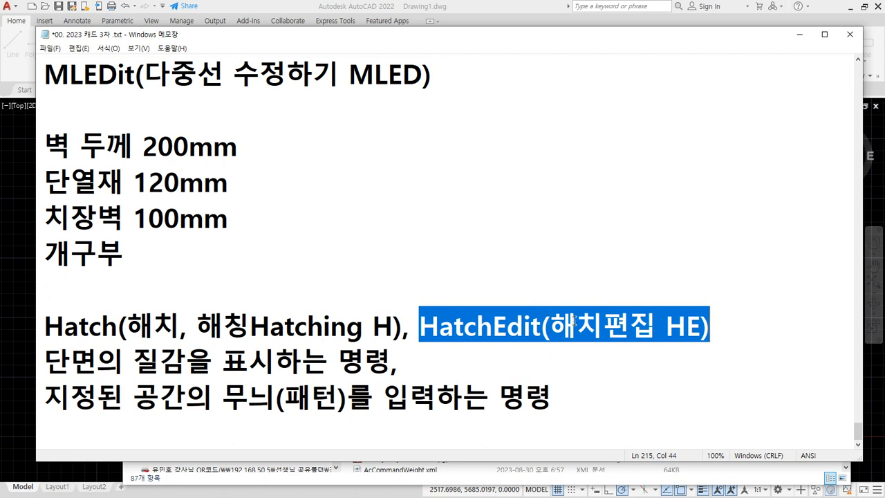
{"action": "left_click", "coordinate": [616, 400]}
{"action": "key", "text": "Return"}
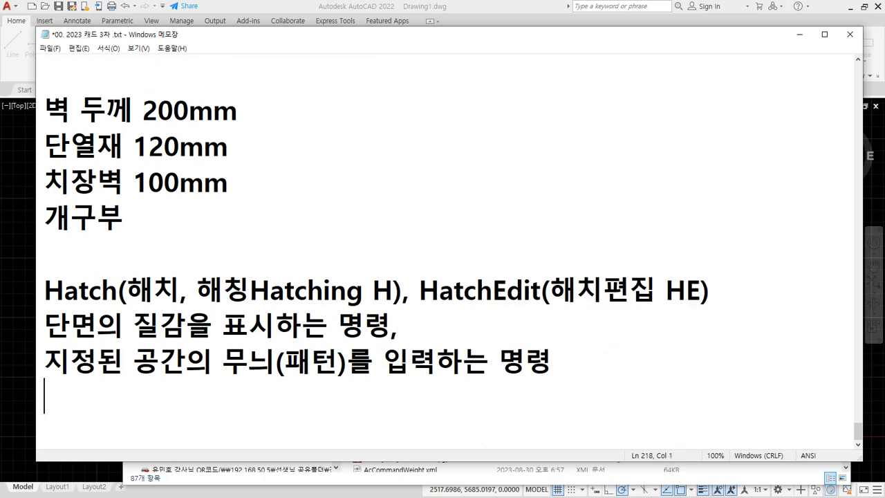
{"action": "type", "text": "ㅁ"}
{"action": "key", "text": "BackSpace"}
{"action": "type", "text": "acadiso.pat"}
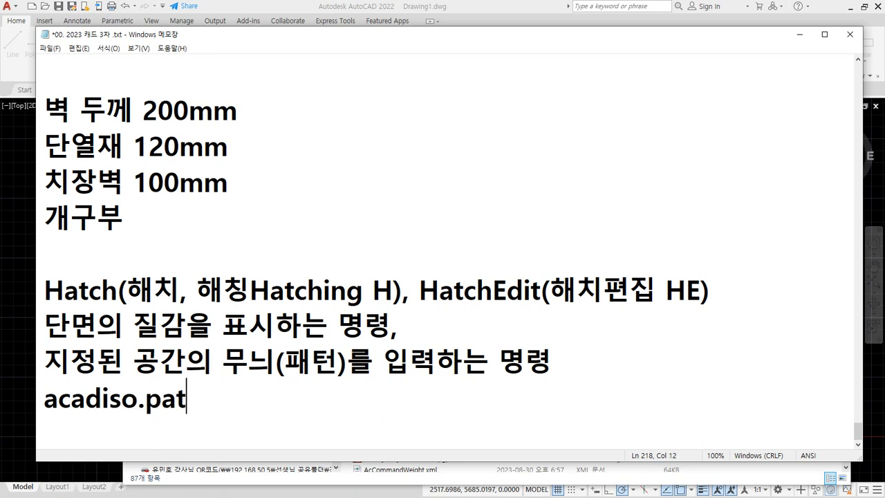
{"action": "key", "text": "Return"}
{"action": "type", "text": "acad"}
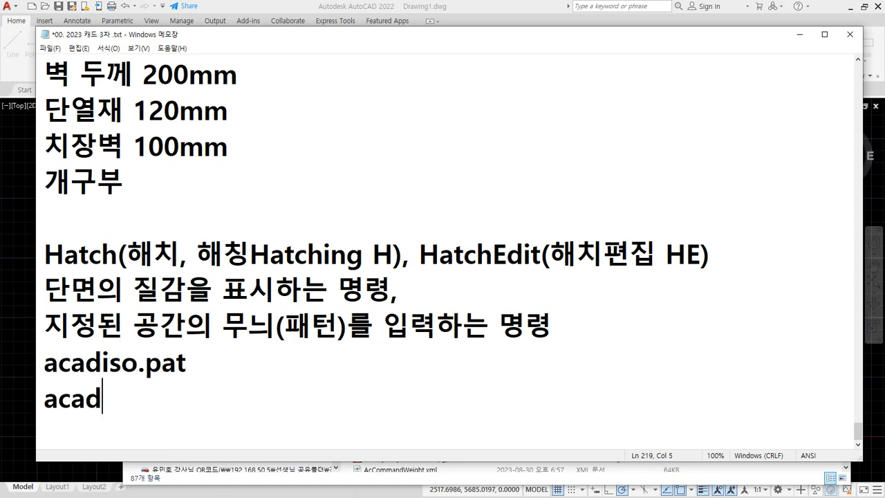
{"action": "type", "text": "iso.lin"}
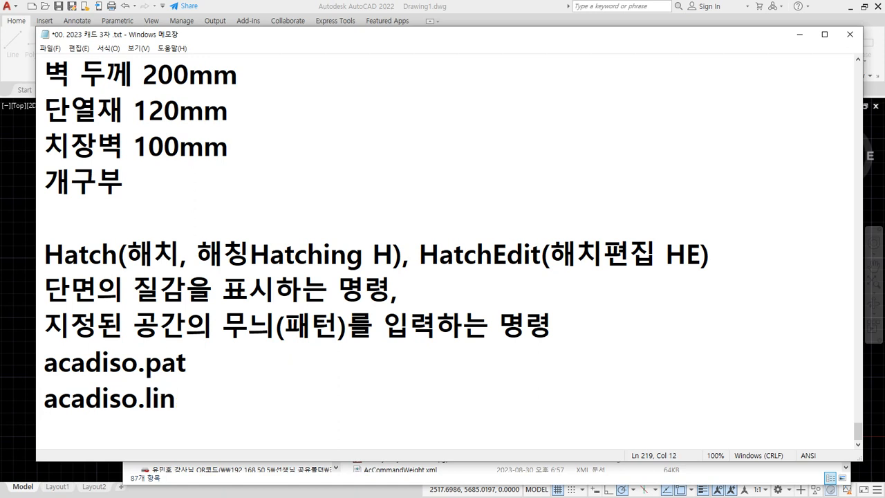
{"action": "key", "text": "Return"}
{"action": "type", "text": "aca"}
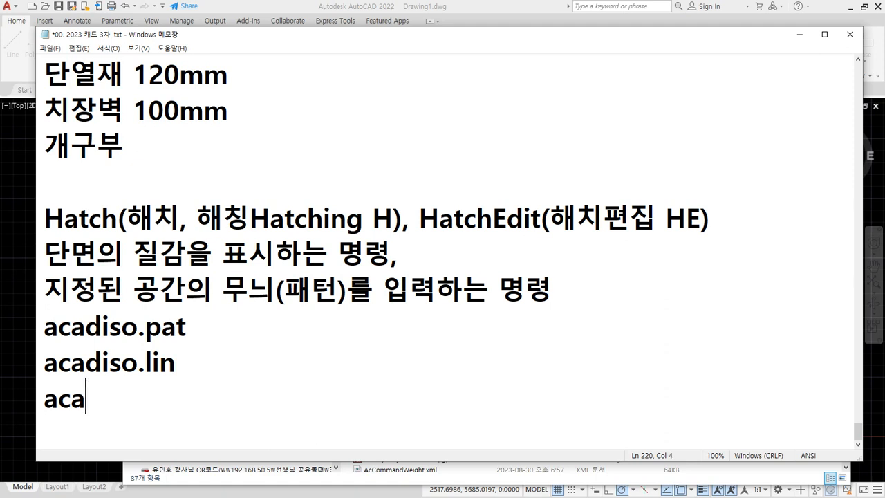
{"action": "type", "text": "d.pgp"}
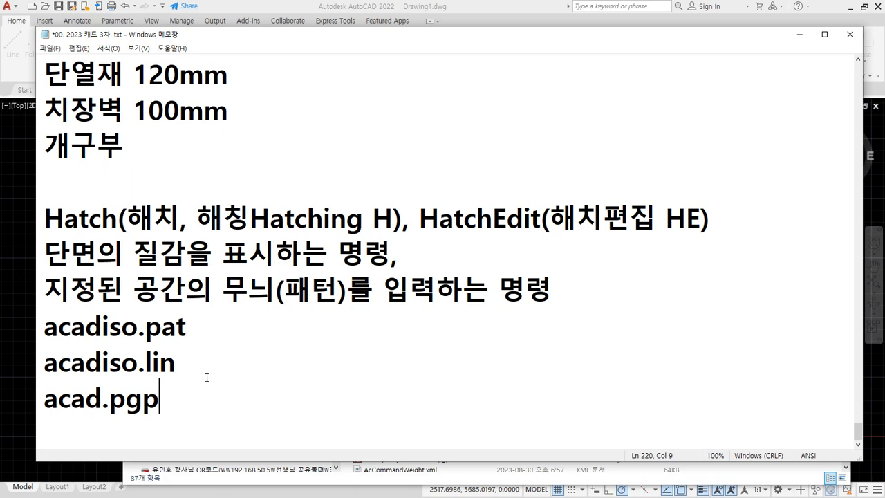
Open a blank Notepad window, arrange it with the notes and the Support folder window, and select acadiso.pat in the folder.
{"action": "mouse_move", "coordinate": [475, 39]}
{"action": "left_mouse_down"}
{"action": "mouse_move", "coordinate": [467, 30]}
{"action": "mouse_move", "coordinate": [477, 32]}
{"action": "left_mouse_up"}
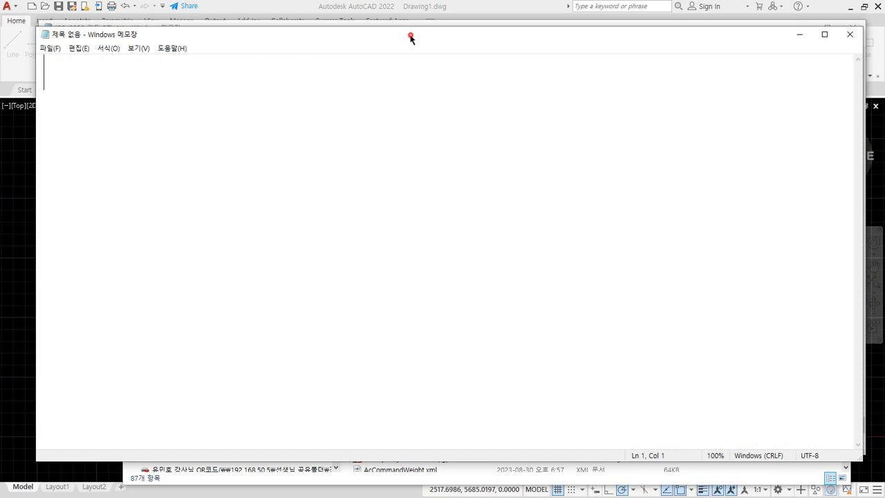
{"action": "left_click_drag", "start_coordinate": [408, 34], "coordinate": [228, 44]}
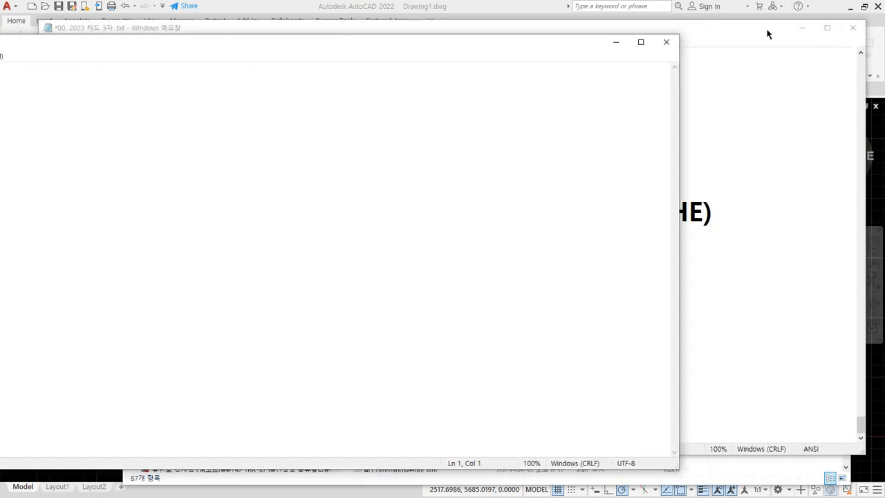
{"action": "left_click_drag", "start_coordinate": [768, 31], "coordinate": [569, 65]}
{"action": "left_click", "coordinate": [773, 126]}
{"action": "left_click_drag", "start_coordinate": [682, 52], "coordinate": [797, 44]}
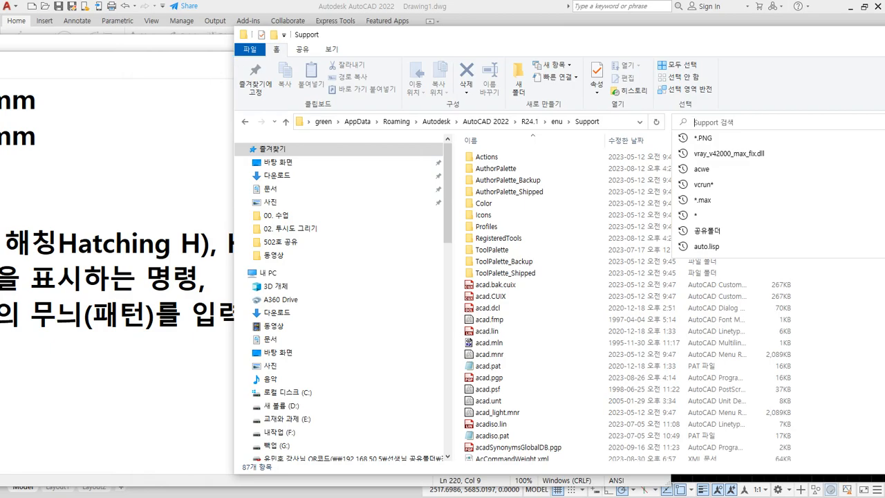
{"action": "left_click", "coordinate": [504, 436]}
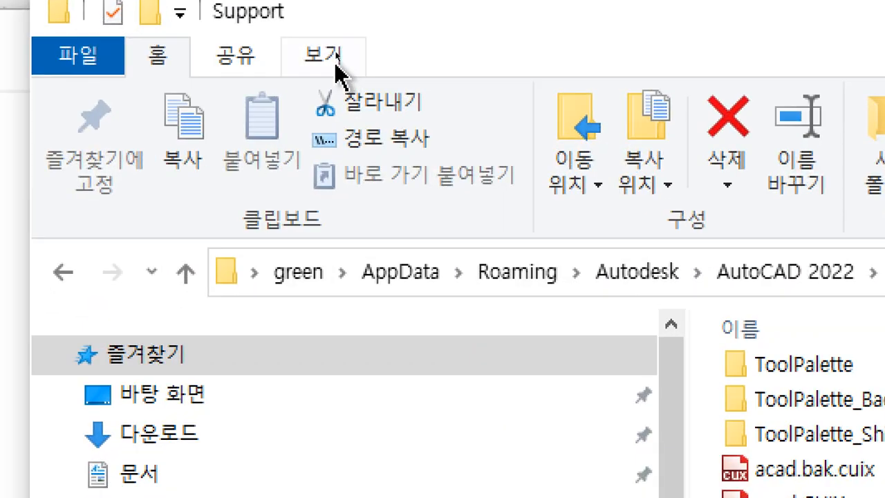
Hide file name extensions in the Support folder view and show them again.
{"action": "left_click", "coordinate": [337, 69]}
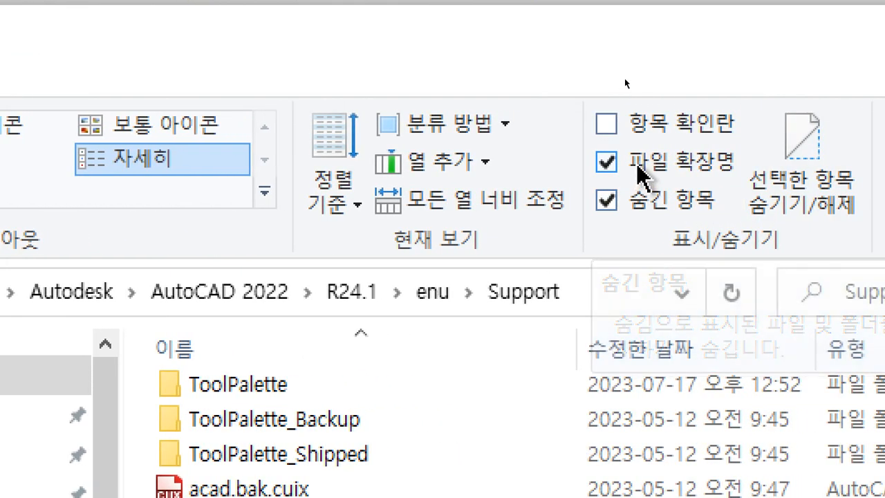
{"action": "left_click", "coordinate": [686, 166]}
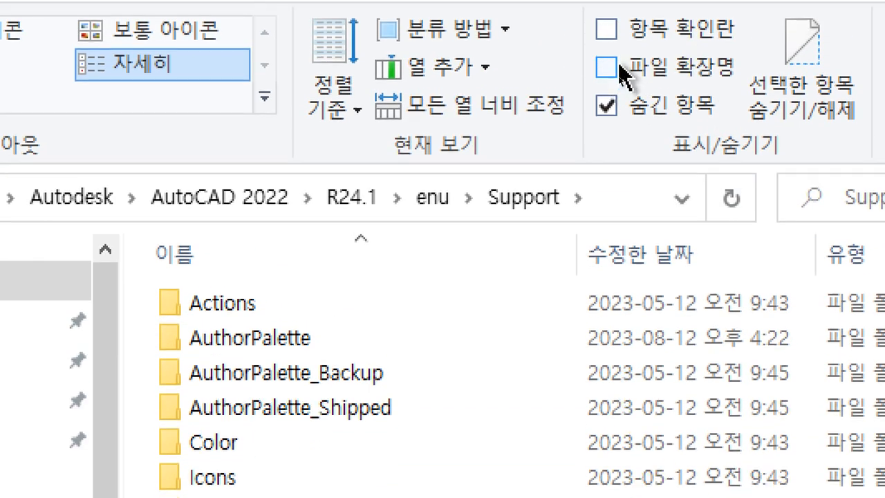
{"action": "left_click", "coordinate": [619, 69]}
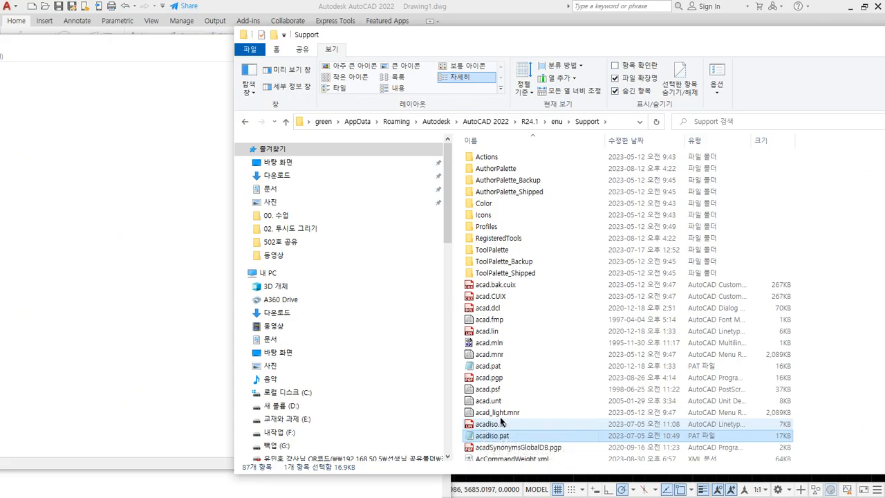
Open acadiso.pat in the blank Notepad window, bring the window fully into view, and go to the *SOLID pattern definition.
{"action": "scroll", "coordinate": [498, 416], "scroll_direction": "down", "scroll_amount": 1}
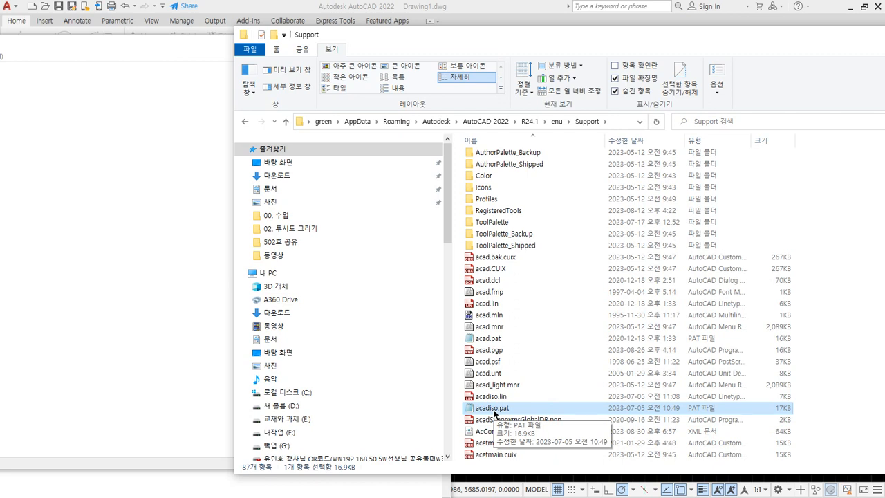
{"action": "mouse_move", "coordinate": [494, 413]}
{"action": "left_mouse_down"}
{"action": "mouse_move", "coordinate": [470, 359]}
{"action": "mouse_move", "coordinate": [173, 253]}
{"action": "left_mouse_up"}
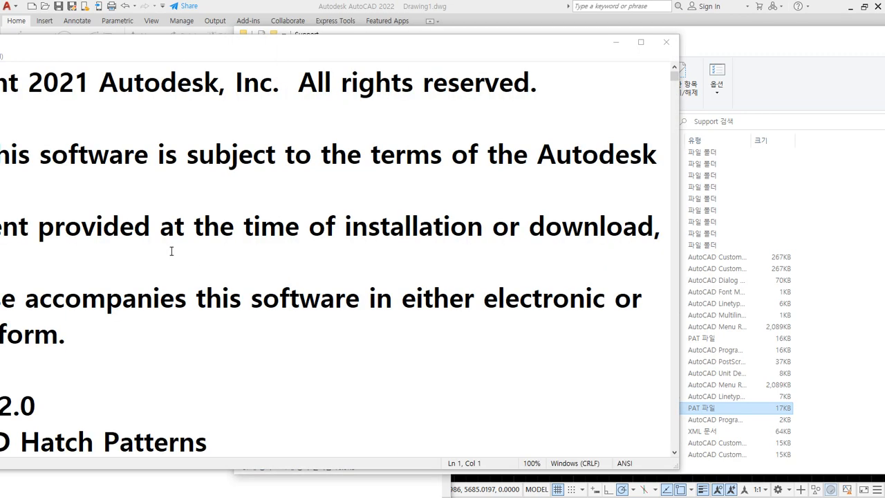
{"action": "left_click_drag", "start_coordinate": [137, 50], "coordinate": [300, 62]}
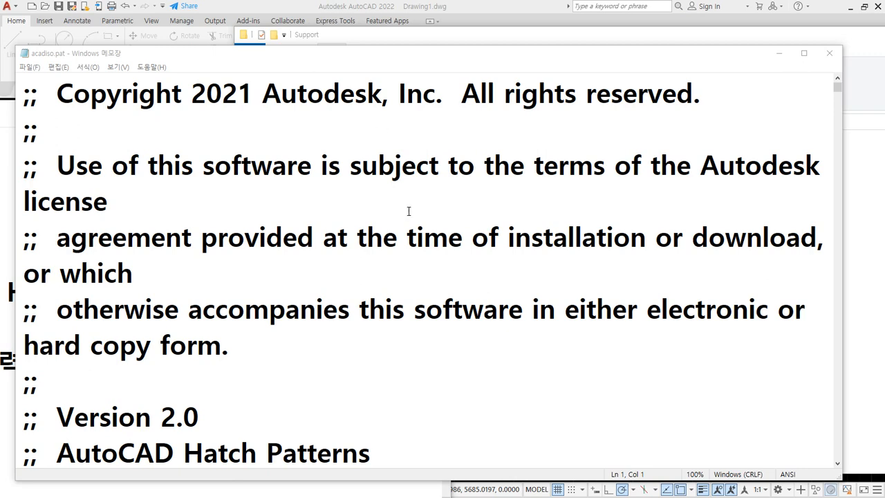
{"action": "scroll", "coordinate": [410, 227], "scroll_direction": "down", "scroll_amount": 3}
{"action": "scroll", "coordinate": [410, 227], "scroll_direction": "down", "scroll_amount": 2}
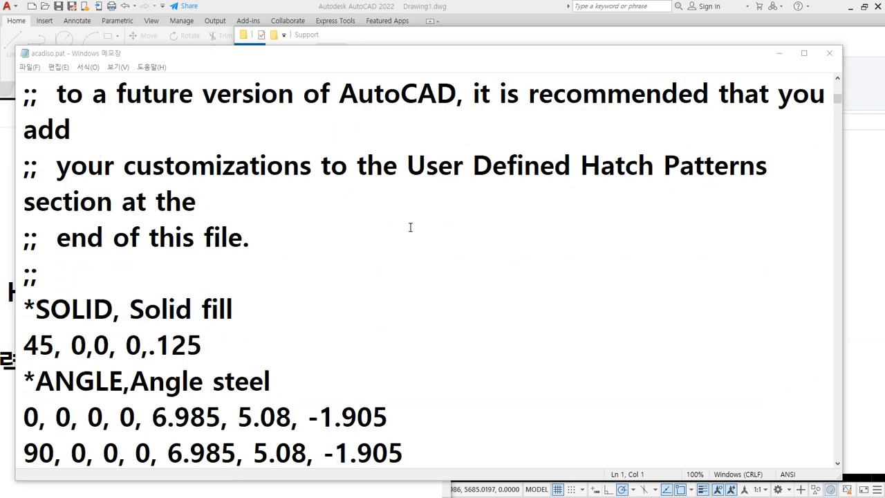
{"action": "scroll", "coordinate": [410, 227], "scroll_direction": "down", "scroll_amount": 1}
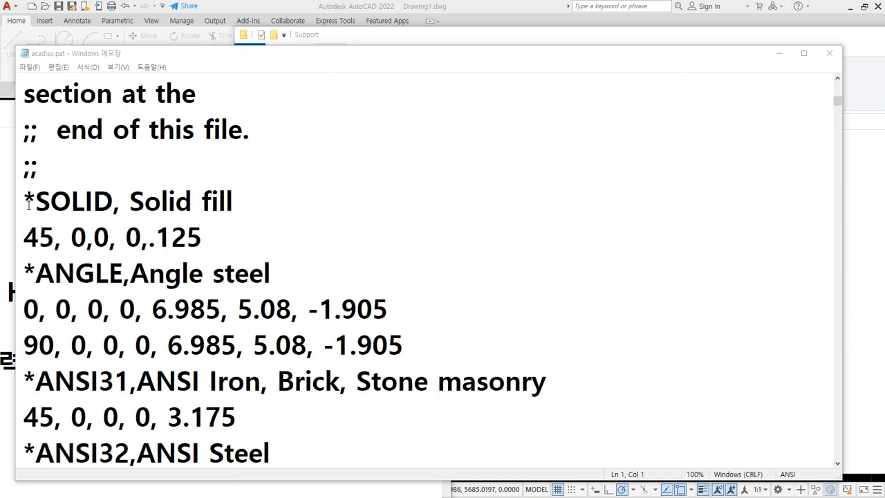
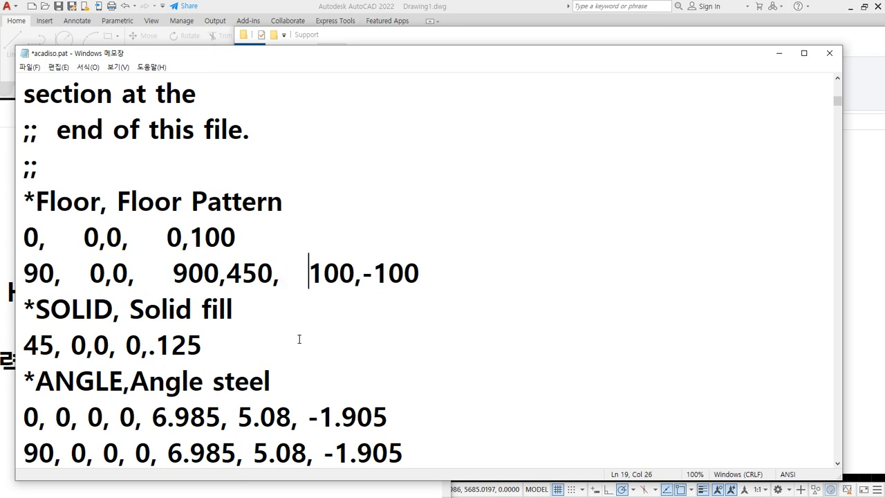
Check the comma separators between the values in both lines of the Floor pattern definition in acadiso.pat.
{"action": "key", "text": "ctrl+2"}
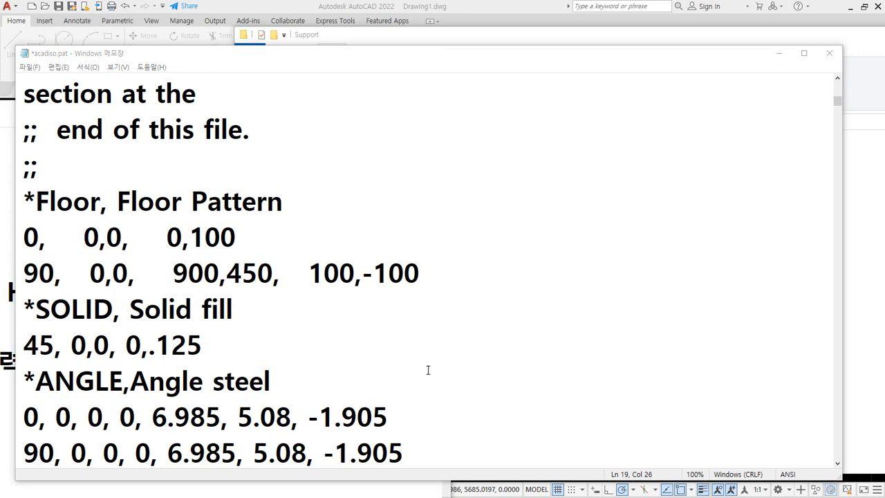
{"action": "left_click", "coordinate": [433, 273]}
{"action": "left_click_drag", "start_coordinate": [47, 249], "coordinate": [39, 249]}
{"action": "left_click_drag", "start_coordinate": [59, 283], "coordinate": [53, 282]}
{"action": "left_click", "coordinate": [132, 246]}
{"action": "left_click_drag", "start_coordinate": [131, 246], "coordinate": [125, 245]}
{"action": "left_click_drag", "start_coordinate": [137, 281], "coordinate": [129, 281]}
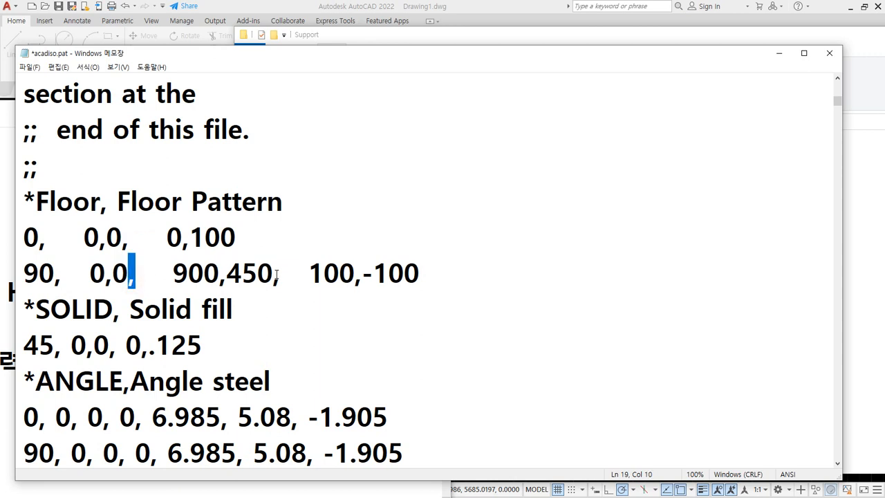
{"action": "left_click_drag", "start_coordinate": [278, 275], "coordinate": [270, 275]}
{"action": "left_click", "coordinate": [434, 273]}
{"action": "left_click", "coordinate": [243, 235]}
Save acadiso.pat with the Floor pattern definition, then switch to AutoCAD and close the Options dialog without changes.
{"action": "left_click", "coordinate": [31, 77]}
{"action": "left_click", "coordinate": [29, 67]}
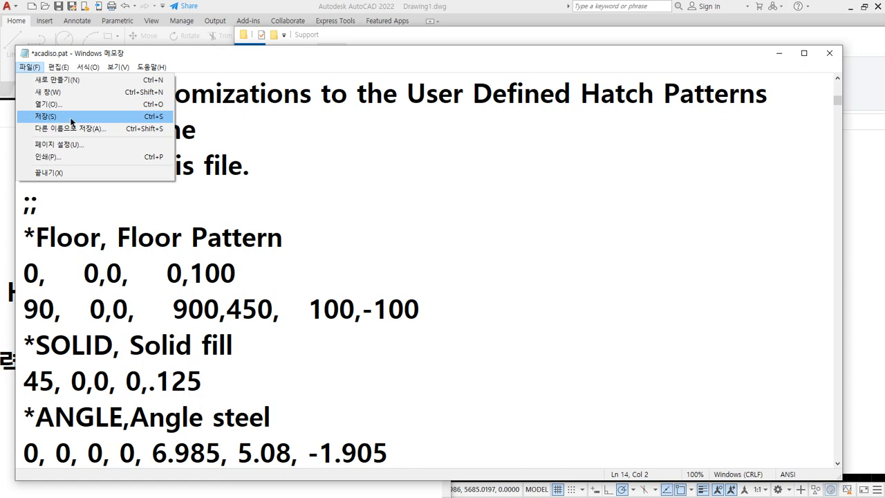
{"action": "left_click", "coordinate": [71, 122]}
{"action": "left_click_drag", "start_coordinate": [317, 54], "coordinate": [178, 76]}
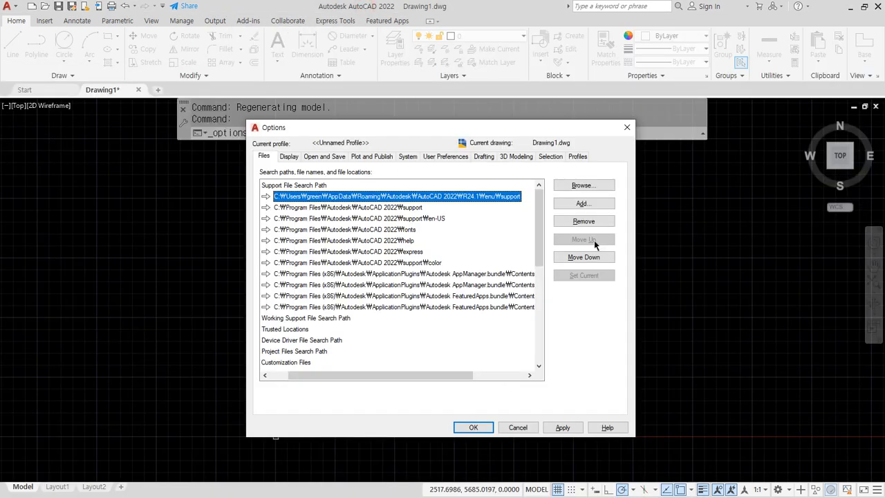
{"action": "key", "text": "Escape"}
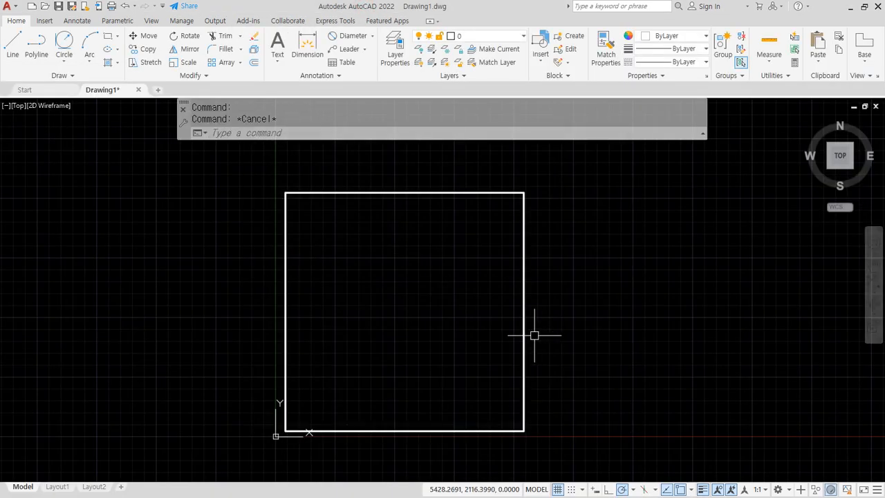
Start a hatch inside the square and choose the custom Floor pattern for it.
{"action": "middle_click_drag", "start_coordinate": [422, 336], "coordinate": [386, 325]}
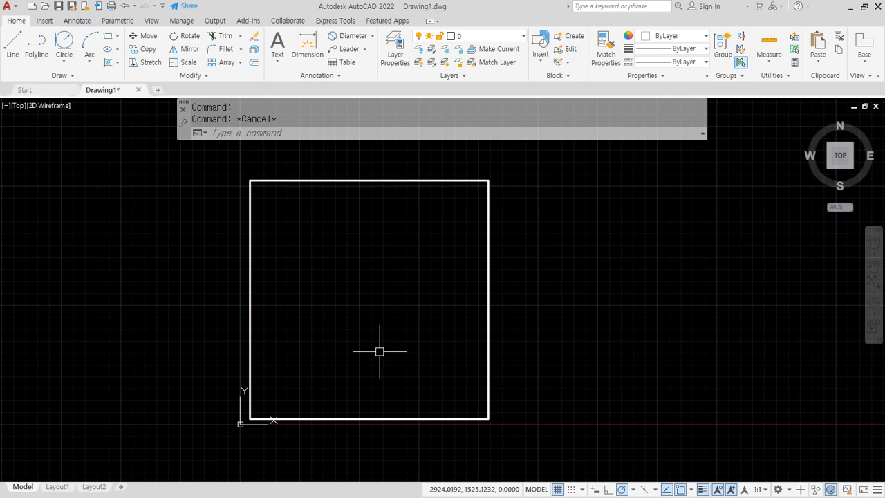
{"action": "type", "text": "h"}
{"action": "key", "text": "Return"}
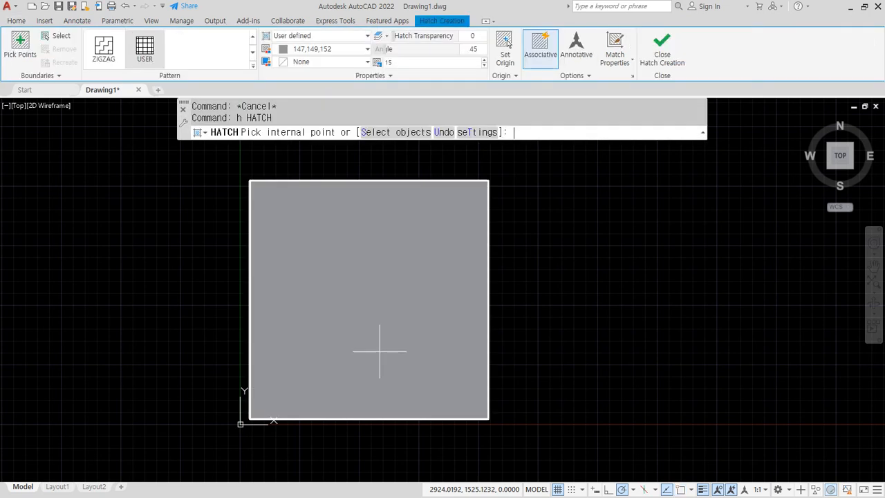
{"action": "left_click", "coordinate": [382, 308]}
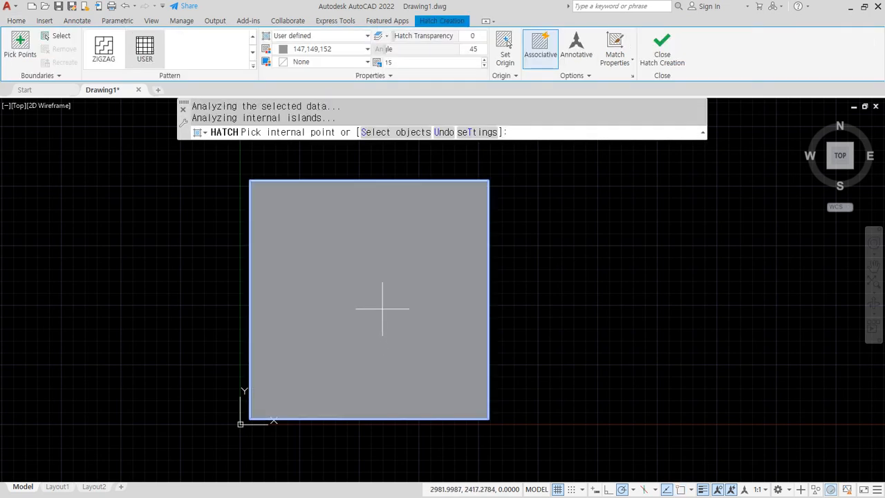
{"action": "left_click", "coordinate": [253, 64]}
{"action": "scroll", "coordinate": [254, 128], "scroll_direction": "down", "scroll_amount": 2}
{"action": "left_click_drag", "start_coordinate": [255, 128], "coordinate": [253, 34]}
{"action": "left_click", "coordinate": [104, 58]}
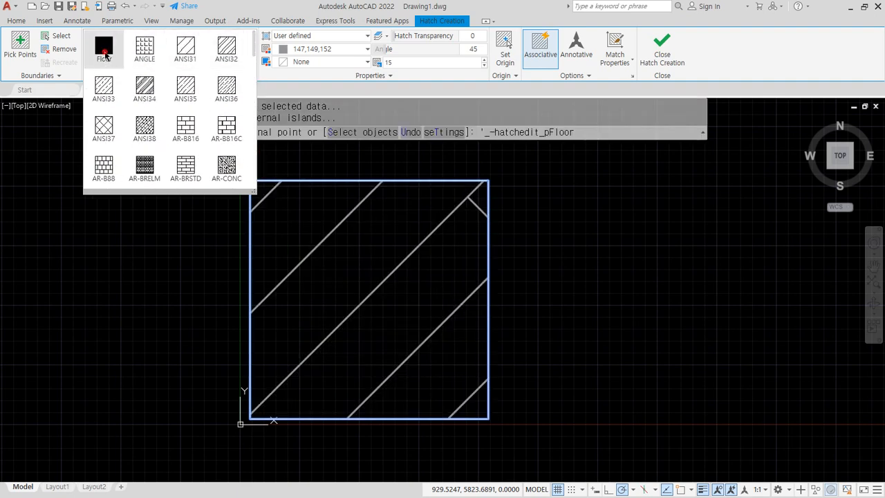
{"action": "left_click", "coordinate": [104, 59]}
Set the Floor hatch's scale to 1 and its angle to 0.
{"action": "left_click", "coordinate": [395, 63]}
{"action": "type", "text": "1"}
{"action": "key", "text": "Return"}
{"action": "type", "text": "0"}
{"action": "key", "text": "Return"}
{"action": "scroll", "coordinate": [322, 438], "scroll_direction": "up", "scroll_amount": 5}
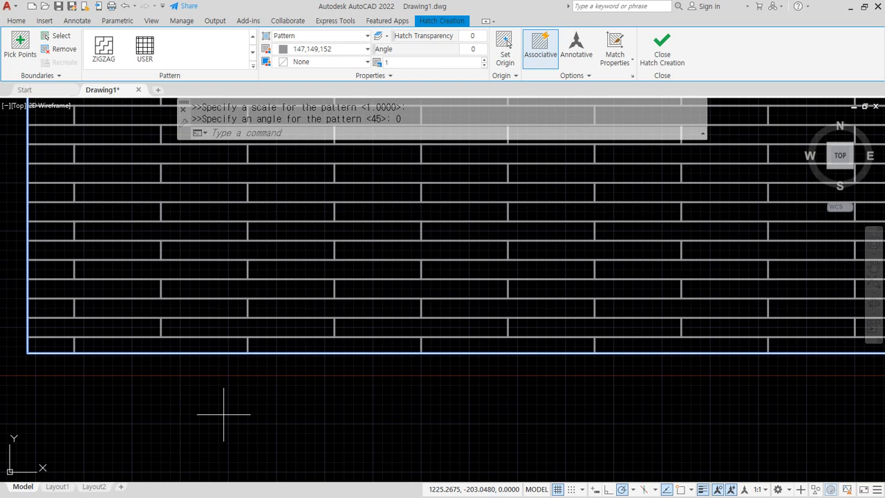
Set the Floor hatch's angle to 90.
{"action": "left_click", "coordinate": [475, 53]}
{"action": "type", "text": "90"}
{"action": "key", "text": "Return"}
{"action": "scroll", "coordinate": [279, 277], "scroll_direction": "down", "scroll_amount": 2}
{"action": "mouse_move", "coordinate": [242, 257]}
{"action": "middle_mouse_down"}
{"action": "mouse_move", "coordinate": [185, 395]}
{"action": "mouse_move", "coordinate": [220, 388]}
{"action": "middle_mouse_up"}
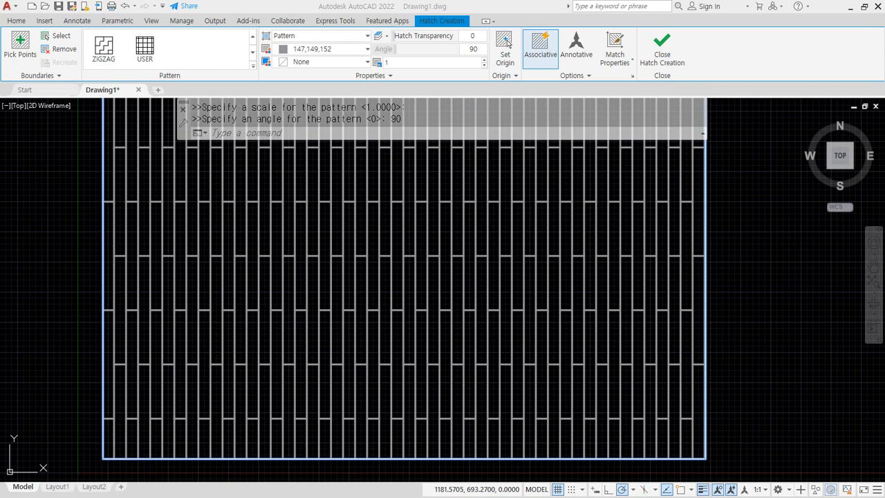
Switch to acadiso.pat in Notepad, copy the three-line Floor pattern definition and delete it from the file.
{"action": "key", "text": "alt+Tab"}
{"action": "left_click_drag", "start_coordinate": [205, 83], "coordinate": [469, 59]}
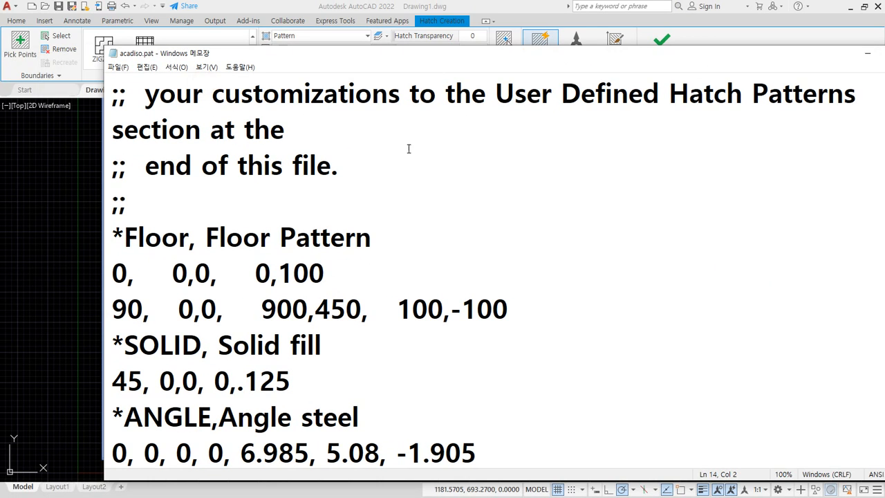
{"action": "left_click_drag", "start_coordinate": [515, 309], "coordinate": [70, 246]}
{"action": "key", "text": "ctrl+c"}
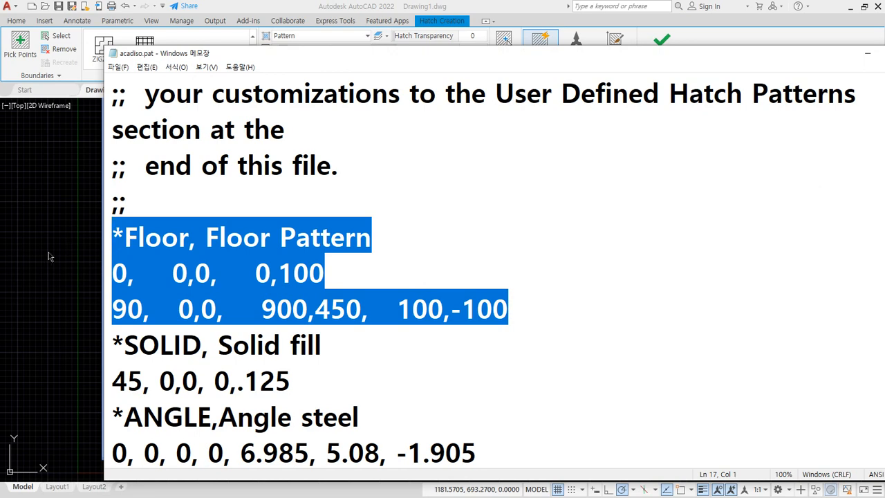
{"action": "key", "text": "Delete"}
{"action": "key", "text": "Delete"}
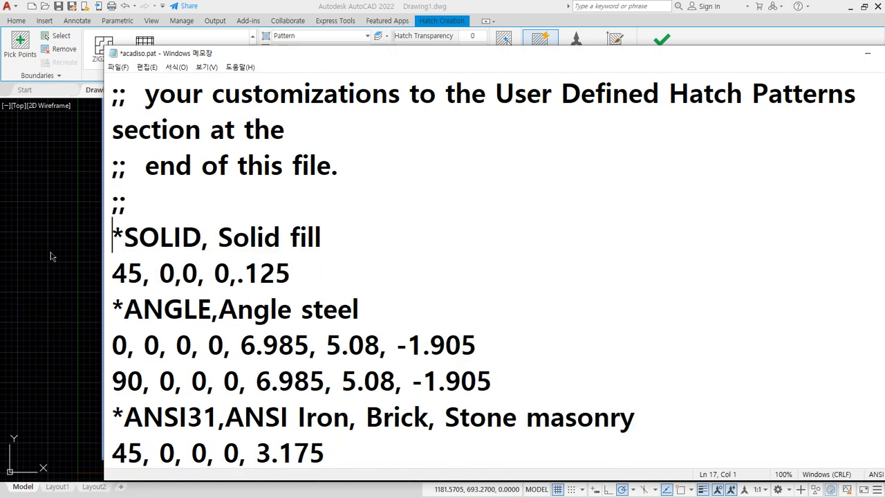
Save the edited acadiso.pat file and select acadiso.lin in the AutoCAD Support folder.
{"action": "left_click", "coordinate": [117, 67]}
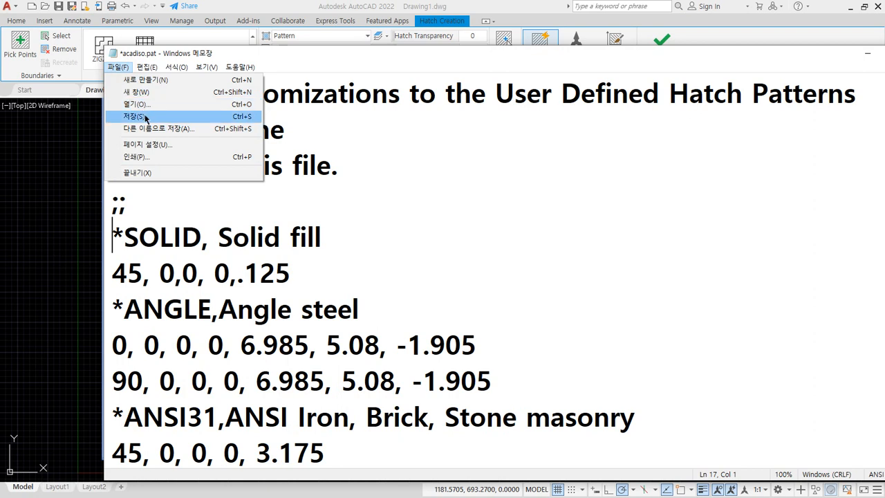
{"action": "left_click", "coordinate": [145, 118]}
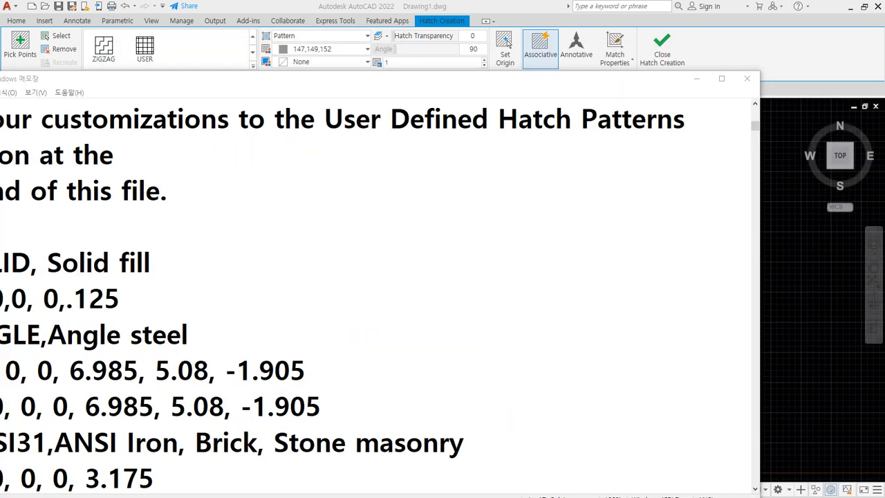
{"action": "key", "text": "alt+Tab"}
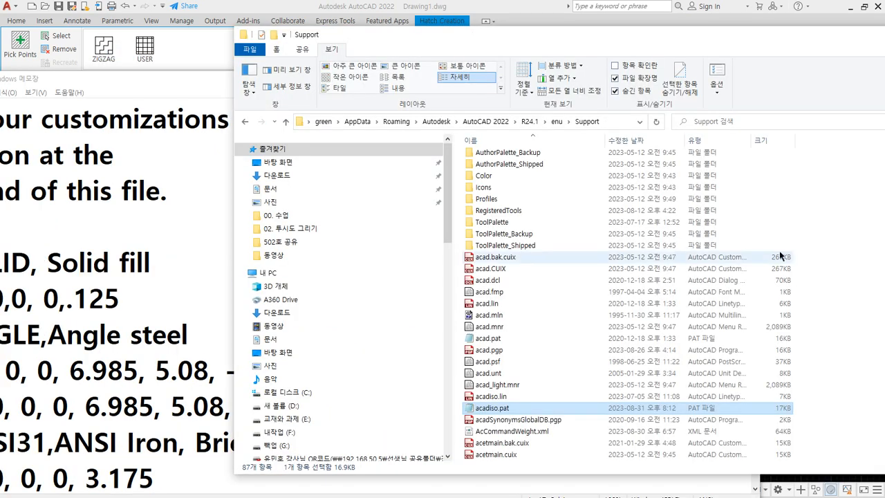
{"action": "left_click_drag", "start_coordinate": [463, 34], "coordinate": [488, 37]}
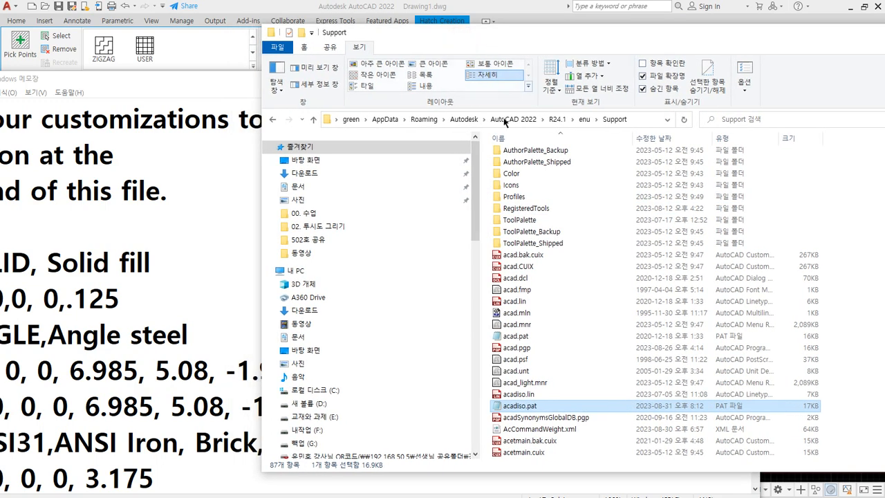
{"action": "left_click", "coordinate": [520, 395]}
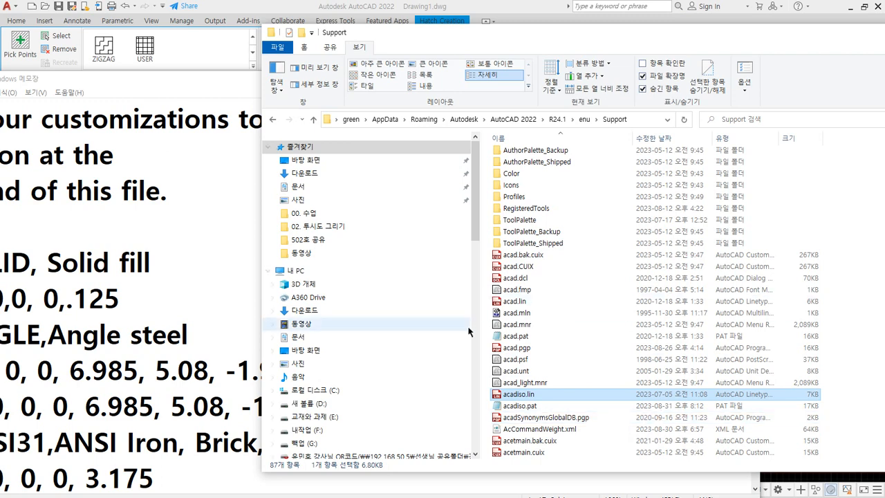
Paste the copied Floor pattern definition directly above the *SOLID entry in acadiso.pat.
{"action": "left_click_drag", "start_coordinate": [151, 82], "coordinate": [419, 81]}
{"action": "left_click", "coordinate": [411, 235]}
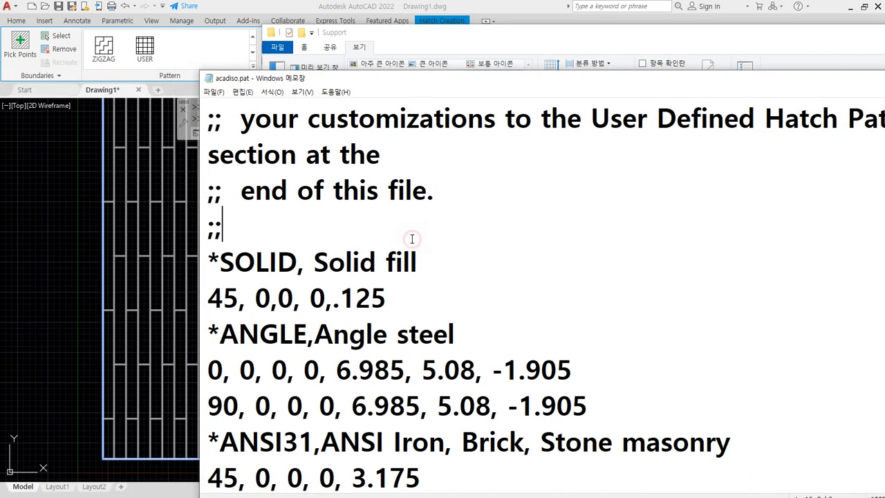
{"action": "key", "text": "ctrl+v"}
{"action": "left_click", "coordinate": [545, 304]}
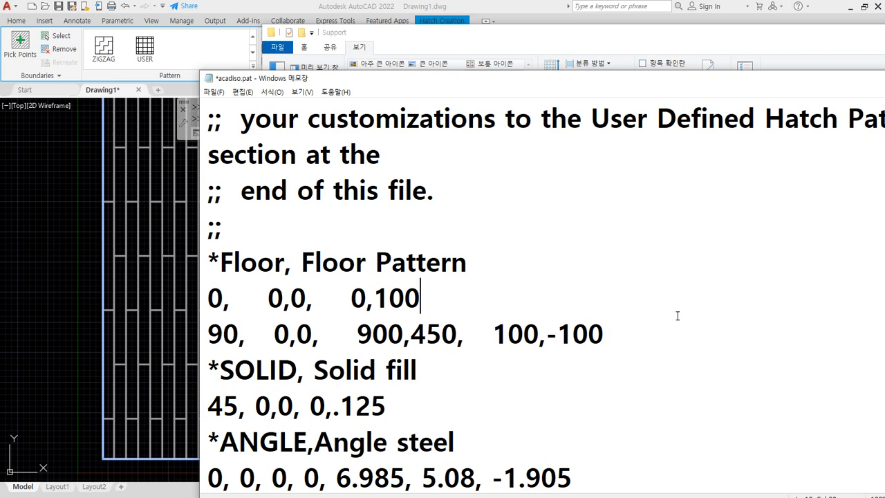
{"action": "mouse_move", "coordinate": [234, 319]}
{"action": "left_mouse_down"}
{"action": "mouse_move", "coordinate": [194, 310]}
{"action": "mouse_move", "coordinate": [230, 292]}
{"action": "mouse_move", "coordinate": [231, 324]}
{"action": "mouse_move", "coordinate": [198, 339]}
{"action": "mouse_move", "coordinate": [257, 333]}
{"action": "mouse_move", "coordinate": [218, 358]}
{"action": "left_mouse_up"}
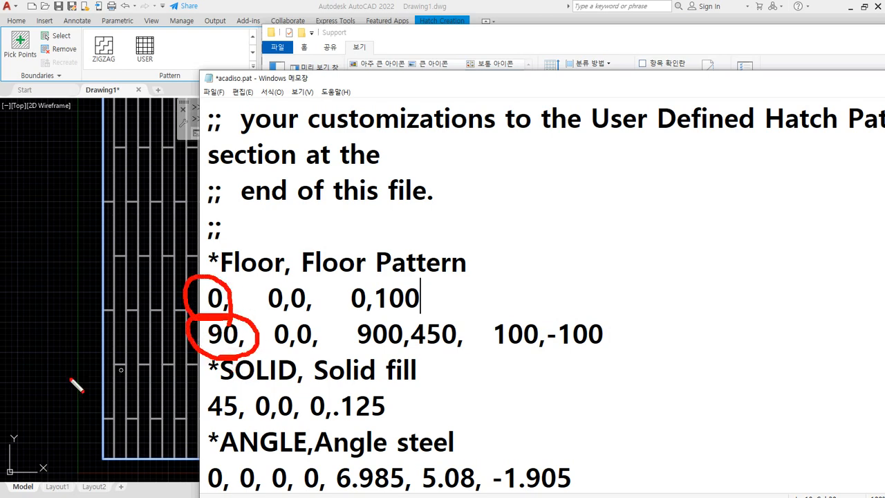
{"action": "key", "text": "Escape"}
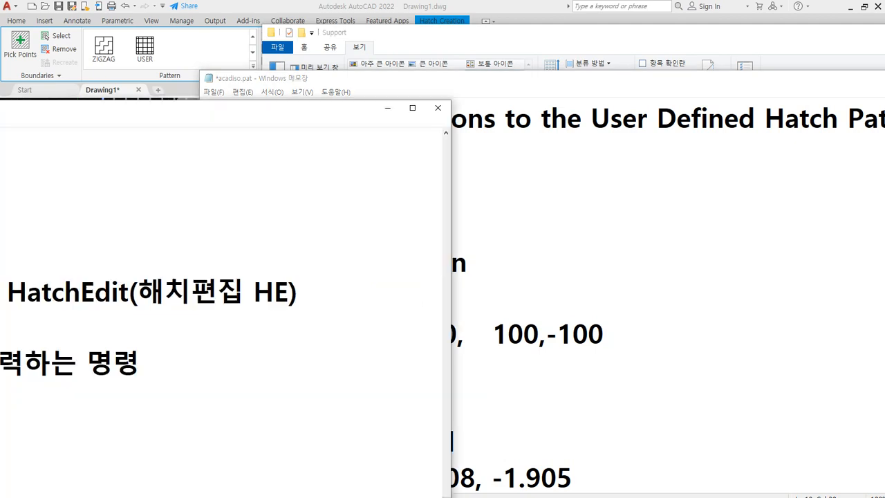
Arrange the acadiso.pat and "00. 2023 캐드 3차 .txt" windows so that the pattern code and the notes are both readable.
{"action": "left_click_drag", "start_coordinate": [249, 109], "coordinate": [816, 117]}
{"action": "left_click_drag", "start_coordinate": [631, 77], "coordinate": [445, 23]}
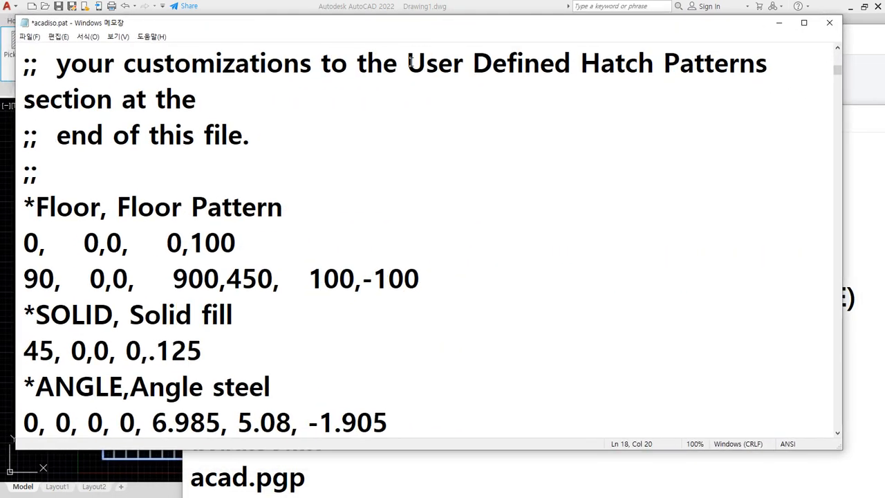
{"action": "left_click", "coordinate": [617, 461]}
{"action": "left_click_drag", "start_coordinate": [420, 109], "coordinate": [604, 80]}
Add the line "방향, 시작좌표(x,y)" below "acadiso.pat" in the notes.
{"action": "left_click", "coordinate": [539, 379]}
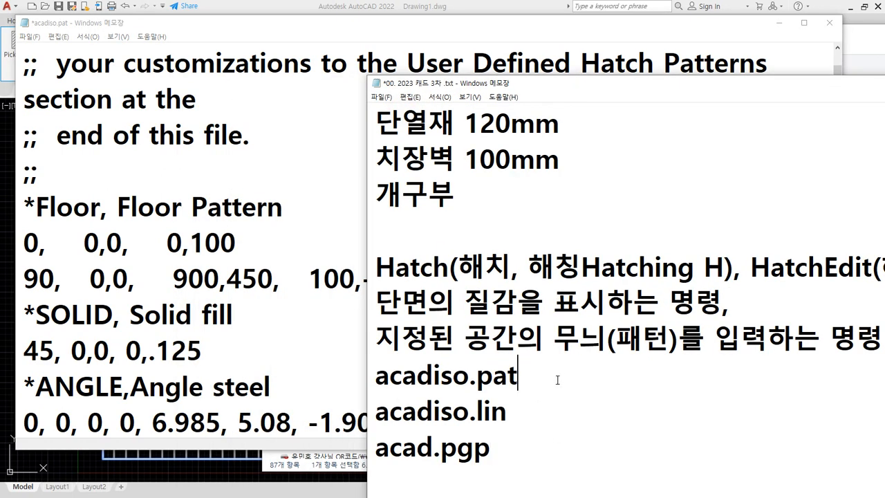
{"action": "key", "text": "Return"}
{"action": "type", "text": "첫번"}
{"action": "key", "text": "BackSpace"}
{"action": "key", "text": "BackSpace"}
{"action": "key", "text": "BackSpace"}
{"action": "key", "text": "BackSpace"}
{"action": "type", "text": "방향,"}
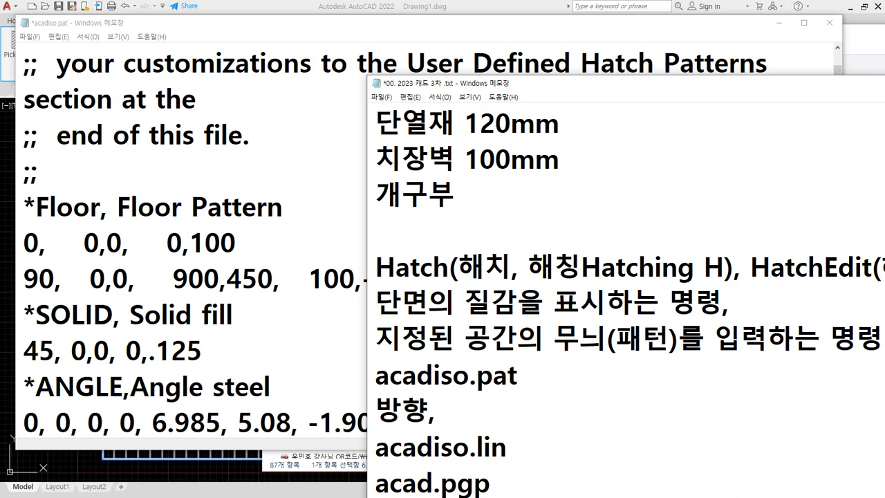
{"action": "type", "text": "시작좌표"}
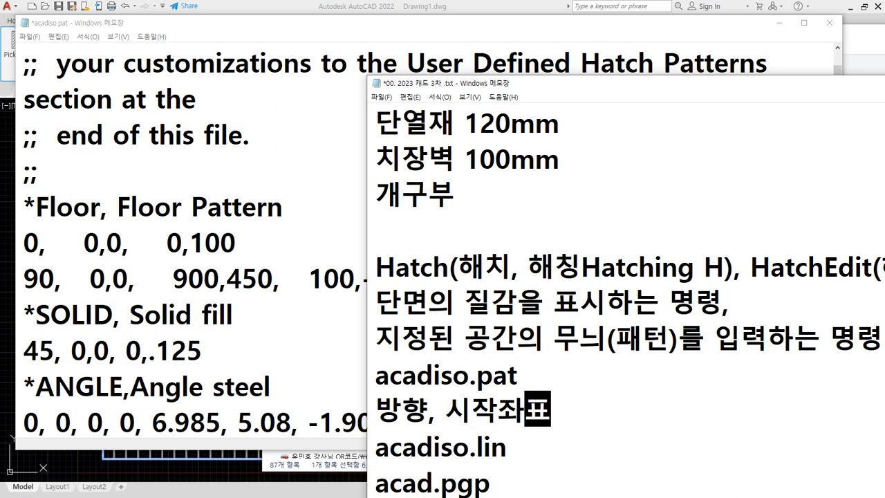
{"action": "type", "text": "(x,y)"}
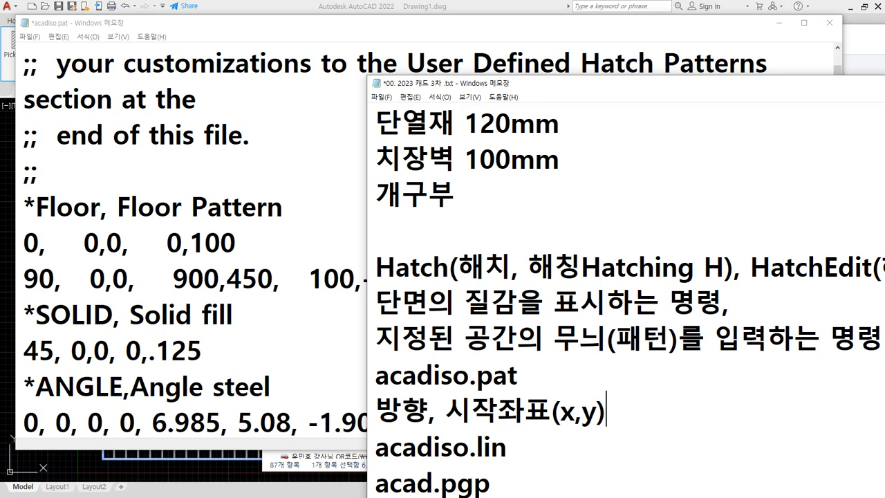
Append ", 간격(상대좌표)" to the new format line in the notes.
{"action": "type", "text": ","}
{"action": "type", "text": "rk"}
{"action": "key", "text": "BackSpace"}
{"action": "key", "text": "BackSpace"}
{"action": "type", "text": "간격(상댓"}
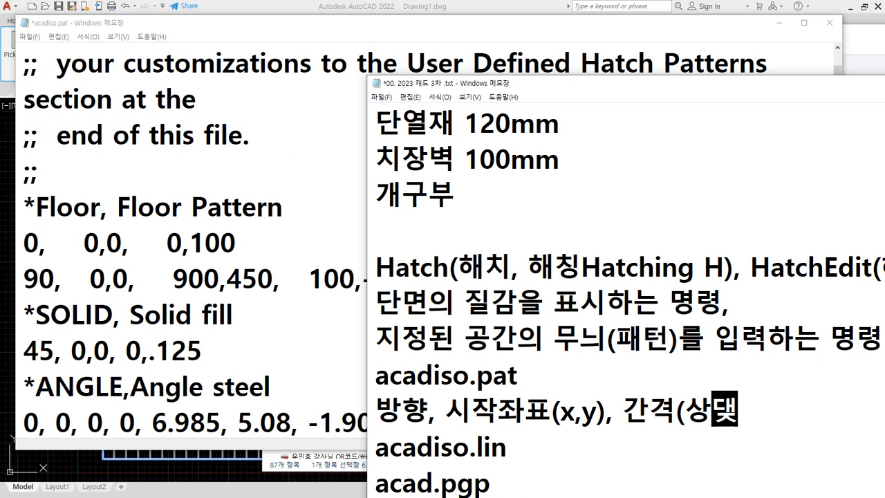
{"action": "type", "text": "좌표)"}
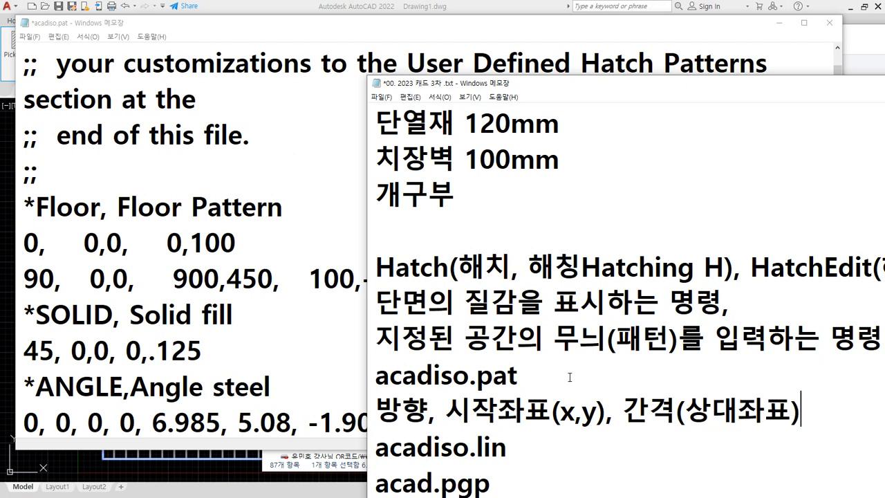
Complete the notes' format line by inserting "x,y" after "상대좌표" and adding ", 점선" at the end.
{"action": "left_click", "coordinate": [308, 278]}
{"action": "left_click_drag", "start_coordinate": [308, 278], "coordinate": [421, 284]}
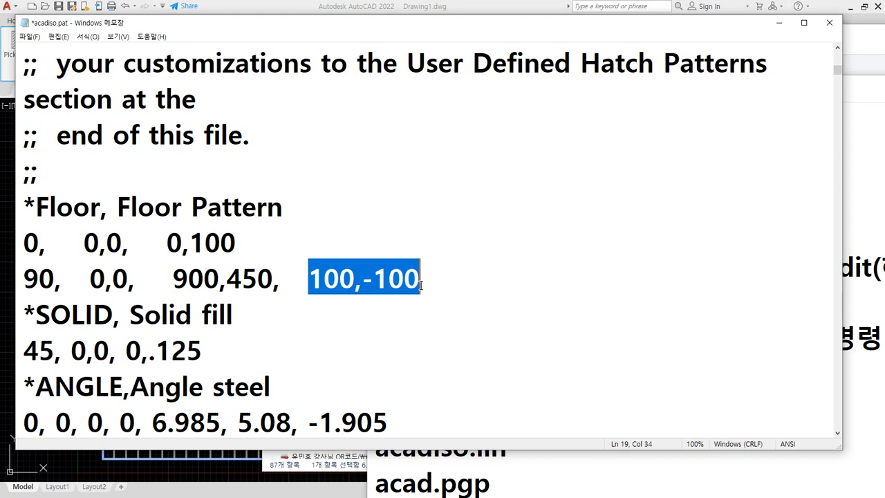
{"action": "key", "text": "alt+Tab"}
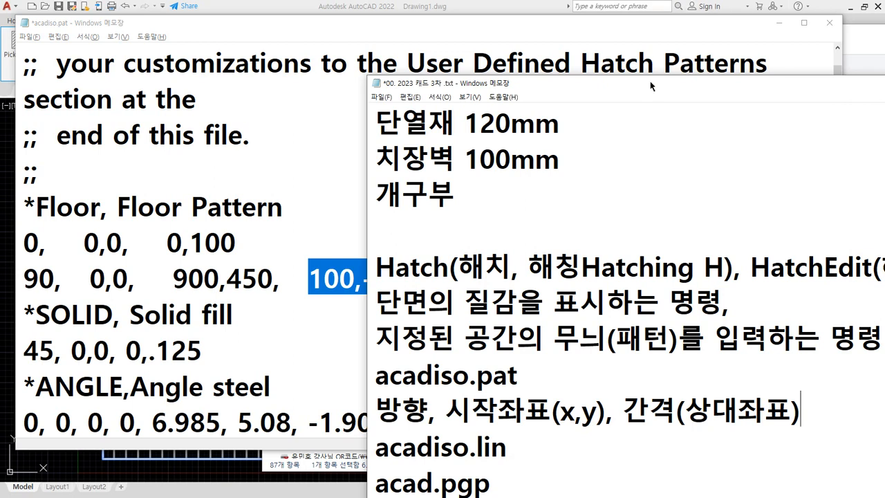
{"action": "left_click_drag", "start_coordinate": [650, 85], "coordinate": [534, 66]}
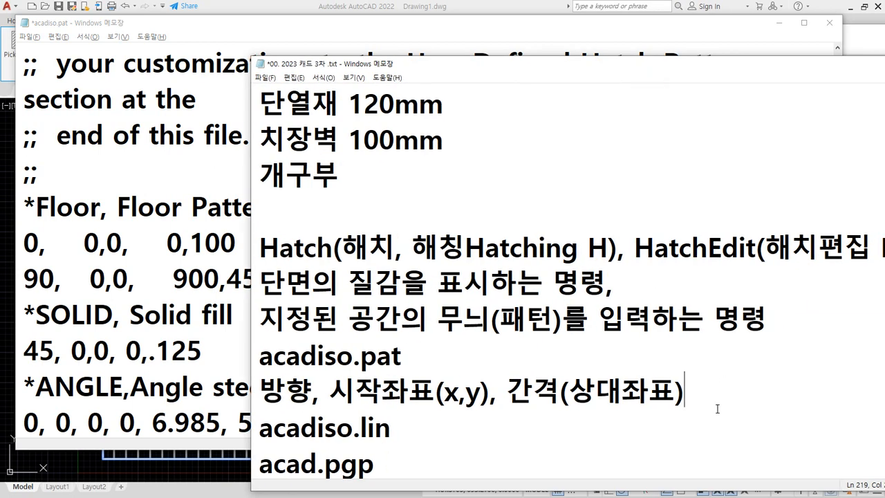
{"action": "type", "text": "ㅌ,"}
{"action": "key", "text": "BackSpace"}
{"action": "key", "text": "BackSpace"}
{"action": "type", "text": "x,y"}
{"action": "key", "text": "End"}
{"action": "type", "text": ", 점선"}
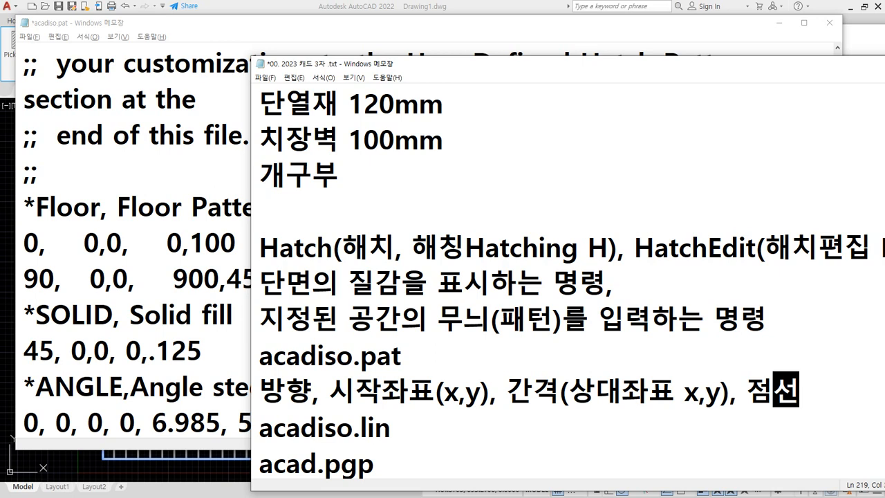
Bring acadiso.pat forward and examine how the Floor definition's start point, angle and spacing values form the plank layout.
{"action": "left_click", "coordinate": [409, 26]}
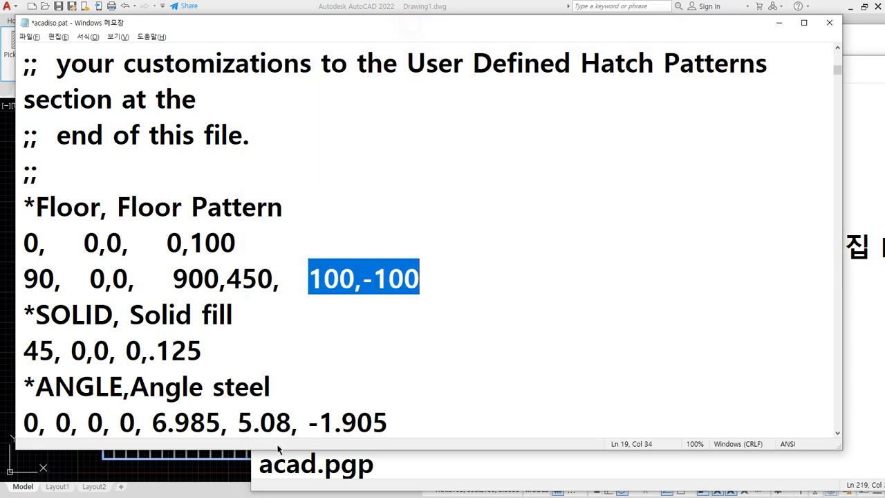
{"action": "left_click_drag", "start_coordinate": [77, 255], "coordinate": [130, 260]}
{"action": "left_click_drag", "start_coordinate": [340, 199], "coordinate": [884, 200]}
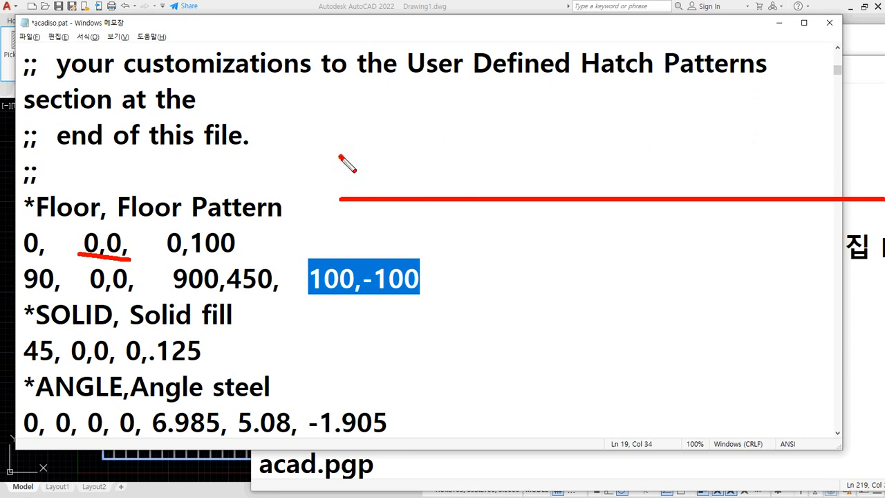
{"action": "left_click_drag", "start_coordinate": [340, 156], "coordinate": [884, 157]}
{"action": "left_click_drag", "start_coordinate": [339, 120], "coordinate": [884, 119]}
{"action": "left_click_drag", "start_coordinate": [339, 86], "coordinate": [884, 88]}
{"action": "left_click_drag", "start_coordinate": [36, 288], "coordinate": [54, 284]}
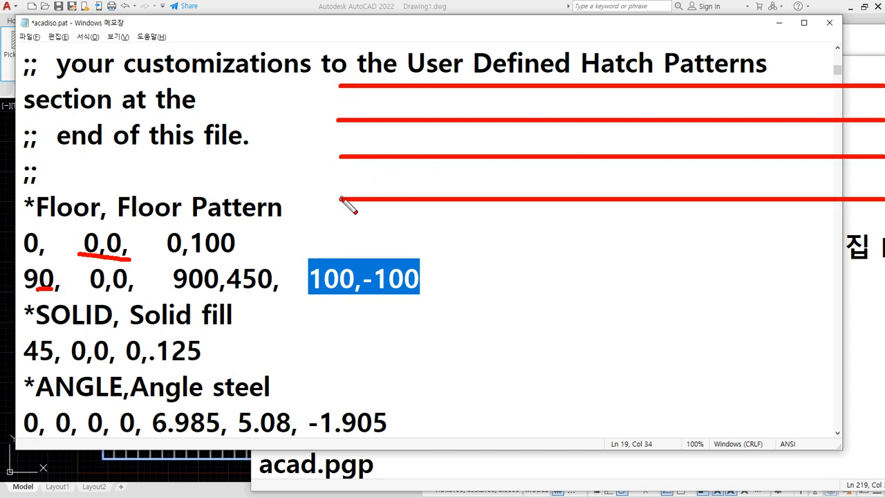
{"action": "left_click_drag", "start_coordinate": [340, 199], "coordinate": [339, 158]}
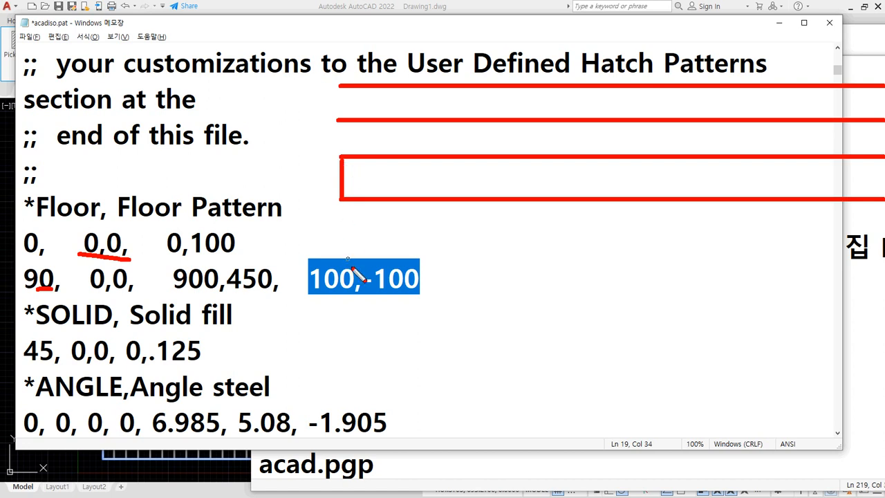
{"action": "left_click_drag", "start_coordinate": [338, 120], "coordinate": [339, 86]}
{"action": "left_click_drag", "start_coordinate": [173, 295], "coordinate": [255, 296]}
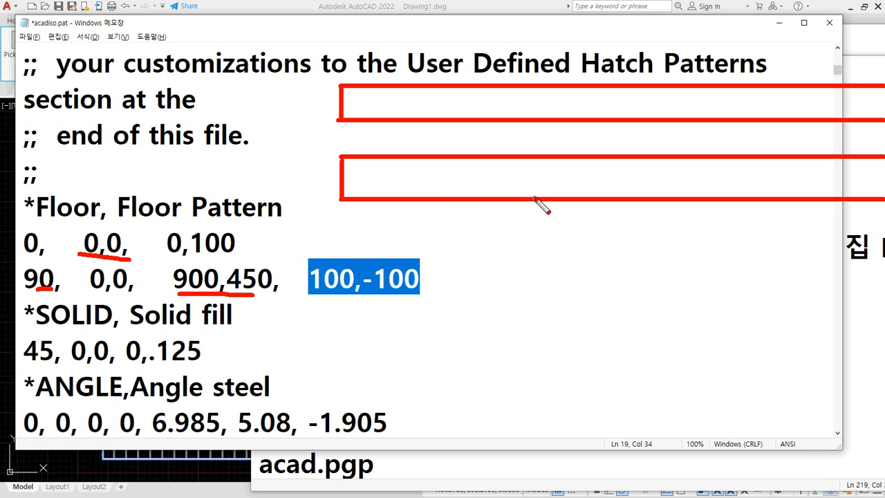
{"action": "left_click_drag", "start_coordinate": [535, 199], "coordinate": [535, 160]}
{"action": "left_click_drag", "start_coordinate": [425, 119], "coordinate": [424, 87]}
{"action": "left_click_drag", "start_coordinate": [644, 157], "coordinate": [644, 122]}
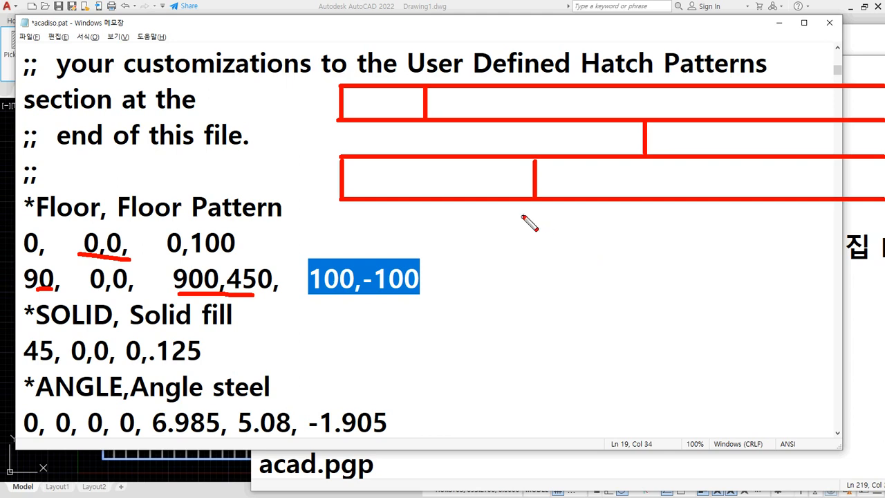
{"action": "key", "text": "Escape"}
Delete the three-line Floor pattern definition from acadiso.pat and save the file.
{"action": "mouse_move", "coordinate": [434, 277]}
{"action": "left_mouse_down"}
{"action": "mouse_move", "coordinate": [297, 275]}
{"action": "mouse_move", "coordinate": [5, 212]}
{"action": "left_mouse_up"}
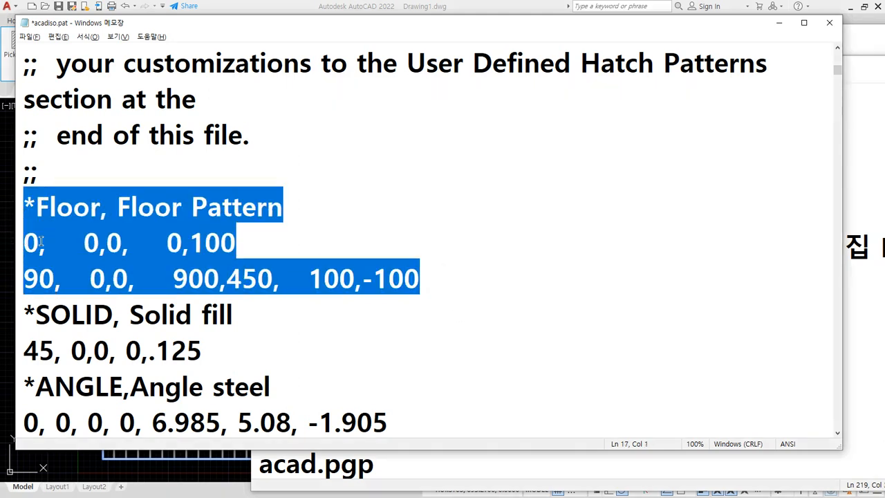
{"action": "key", "text": "Delete"}
{"action": "key", "text": "Delete"}
{"action": "key", "text": "ctrl+s"}
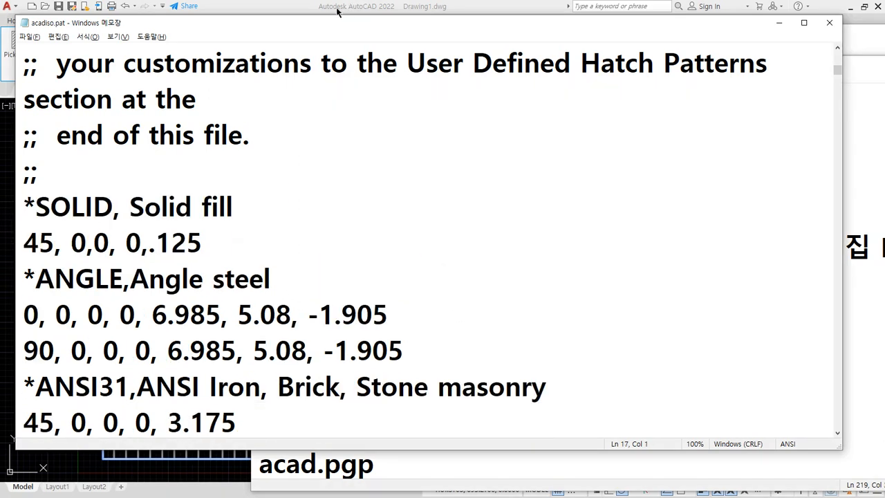
Open acadiso.lin from the AutoCAD Support folder in Notepad and view its linetype definition header.
{"action": "left_click_drag", "start_coordinate": [332, 24], "coordinate": [297, 22]}
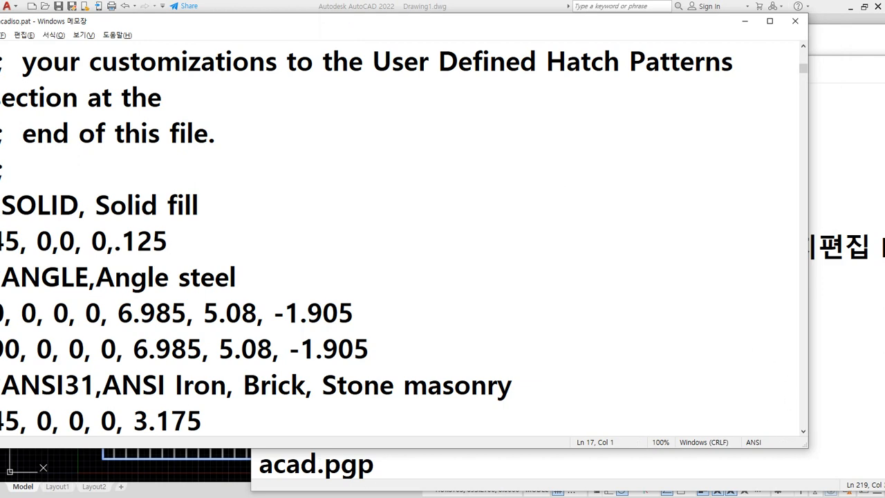
{"action": "key", "text": "alt+Tab"}
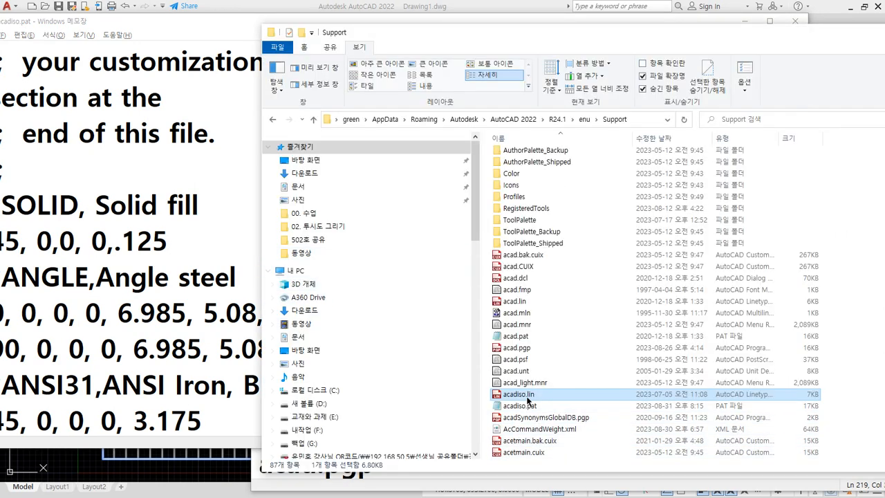
{"action": "left_click_drag", "start_coordinate": [528, 399], "coordinate": [187, 210]}
{"action": "left_click_drag", "start_coordinate": [164, 24], "coordinate": [215, 31]}
{"action": "key", "text": "ctrl+2"}
{"action": "left_click_drag", "start_coordinate": [265, 121], "coordinate": [560, 122]}
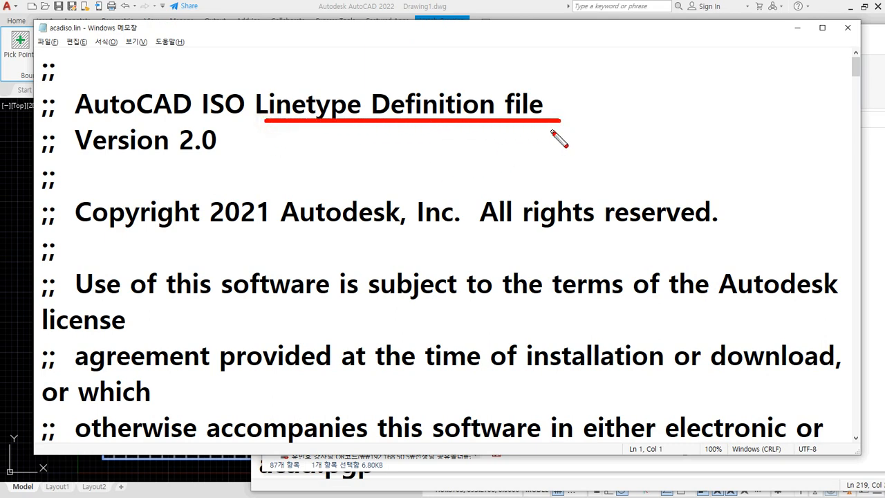
{"action": "key", "text": "Escape"}
{"action": "key", "text": "alt+Tab"}
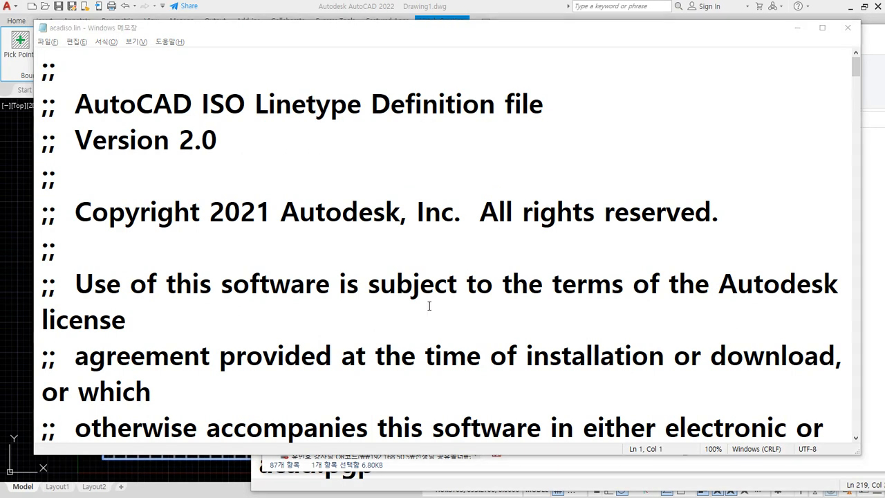
Examine the *BORDER and *BORDER2 linetype definitions in acadiso.lin.
{"action": "scroll", "coordinate": [429, 306], "scroll_direction": "down", "scroll_amount": 6}
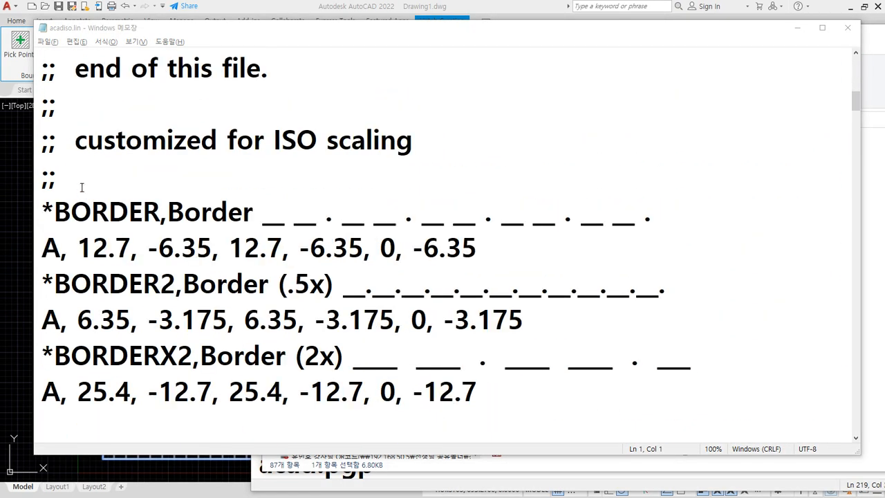
{"action": "left_click", "coordinate": [82, 188]}
{"action": "double_click", "coordinate": [111, 210]}
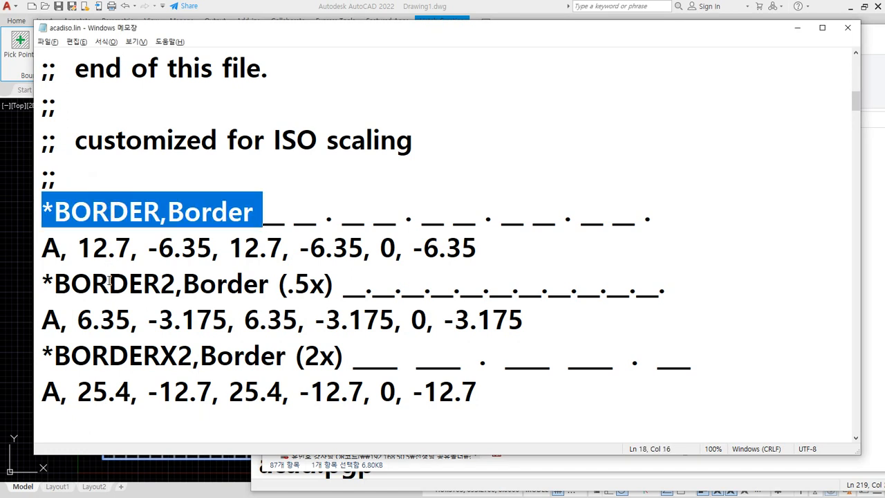
{"action": "double_click", "coordinate": [113, 285]}
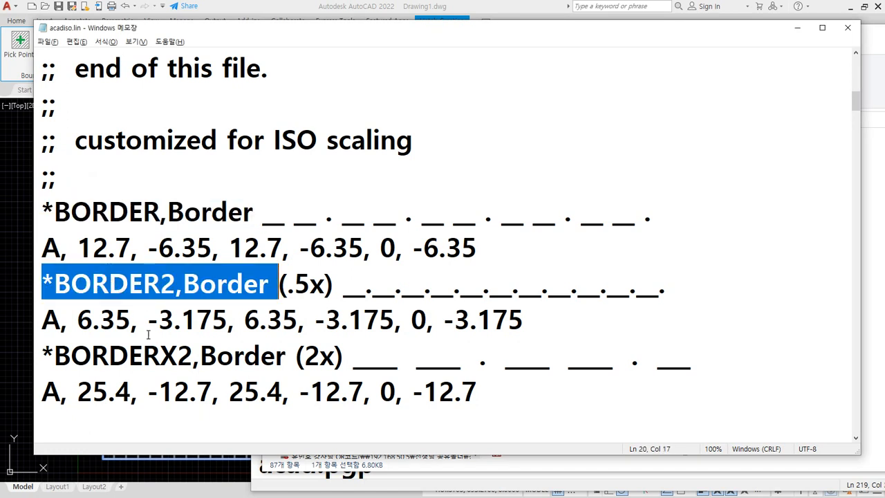
Insert the header line "*MyCenter, Center ----- - ----- - ----- - ----- - -----" above the *BORDER definition in acadiso.lin.
{"action": "left_click", "coordinate": [77, 211]}
{"action": "left_click", "coordinate": [94, 183]}
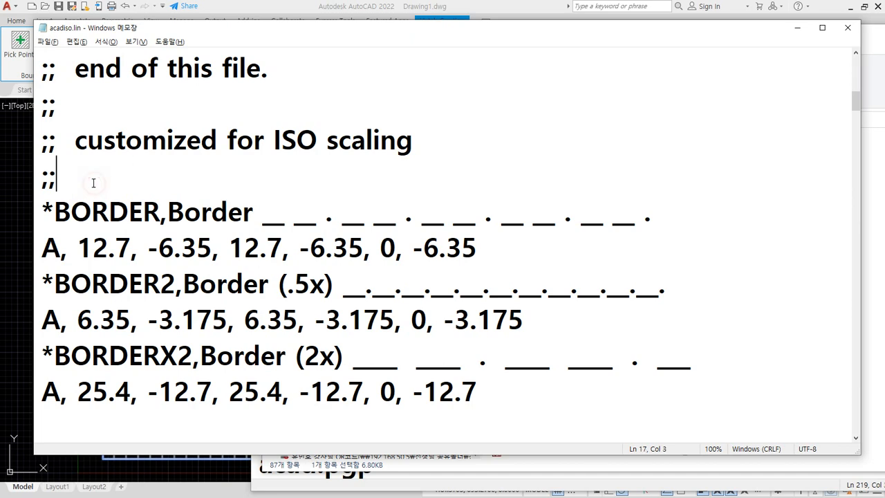
{"action": "key", "text": "Return"}
{"action": "type", "text": "*"}
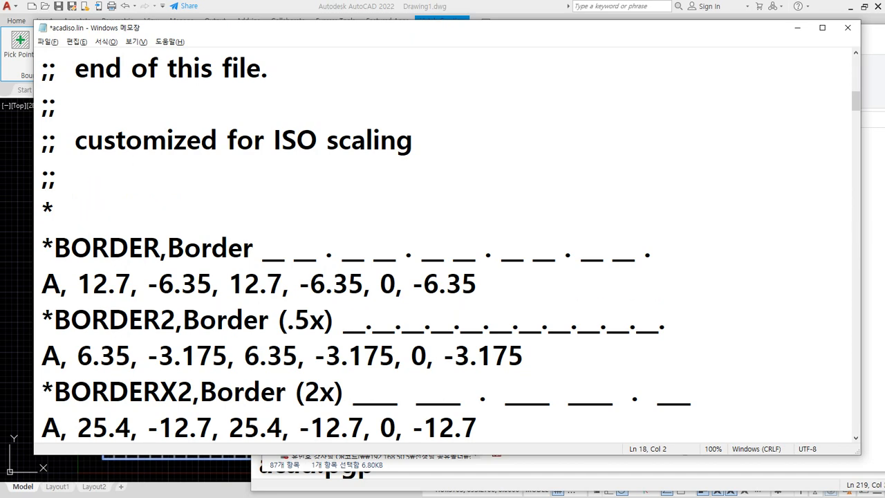
{"action": "type", "text": "My"}
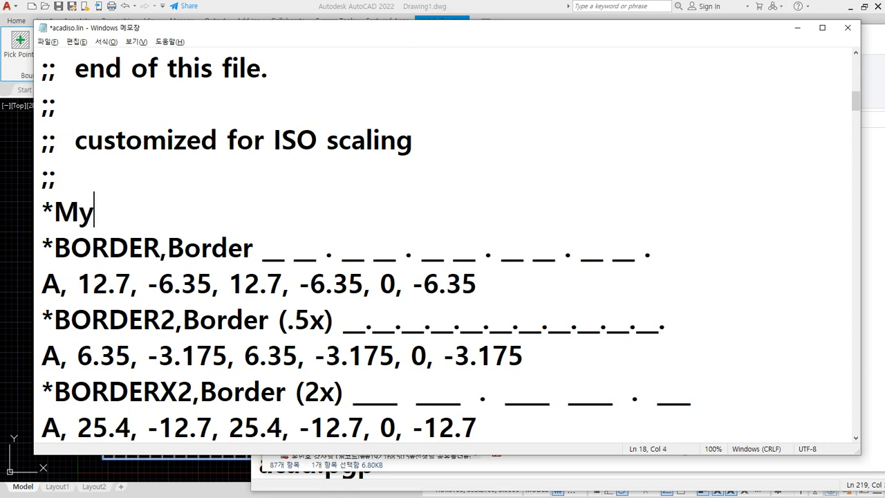
{"action": "type", "text": "Center,"}
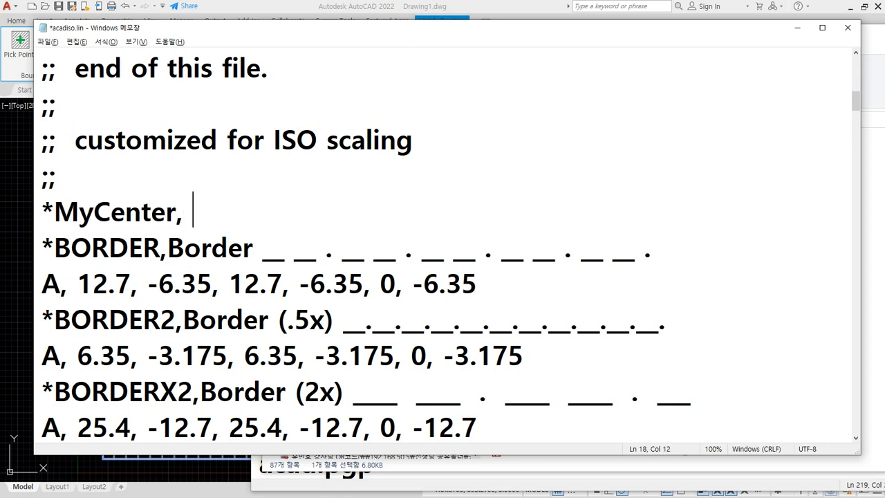
{"action": "type", "text": " Center"}
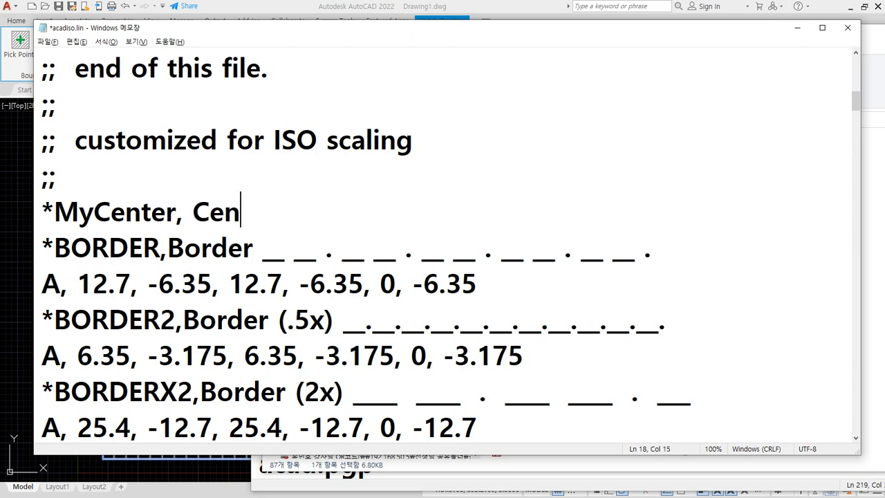
{"action": "type", "text": " -"}
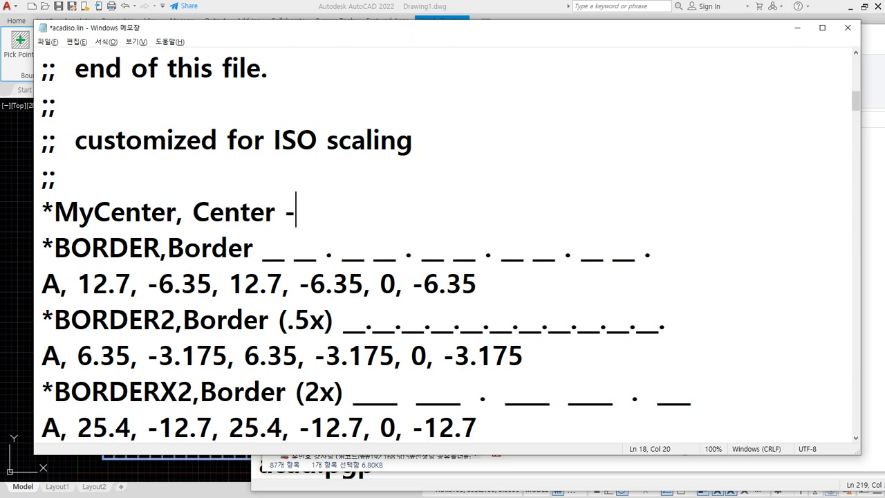
{"action": "type", "text": "---- "}
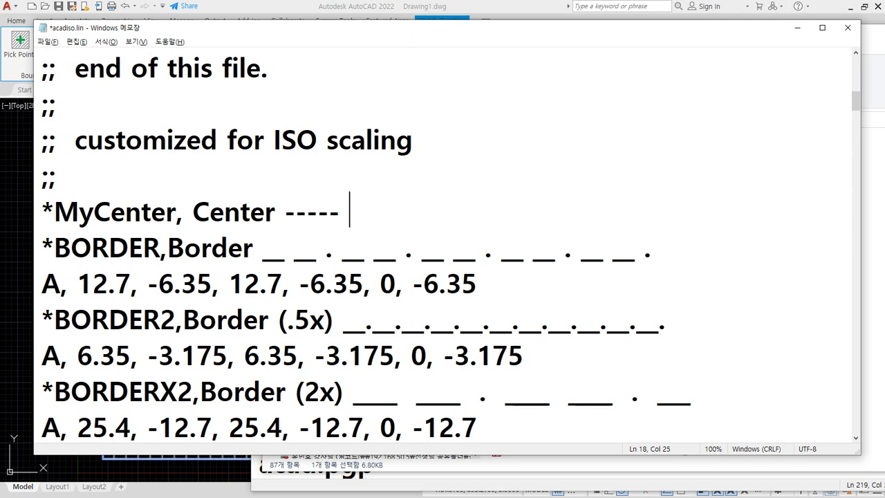
{"action": "type", "text": "- -----"}
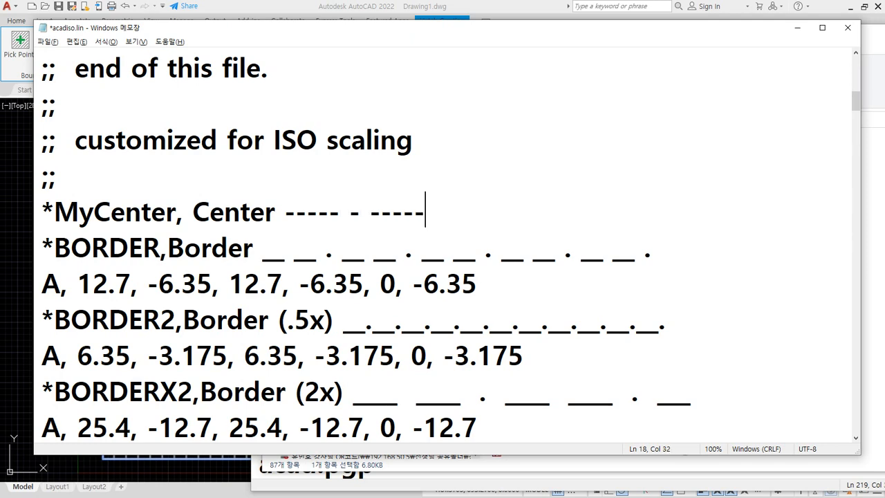
{"action": "type", "text": " - ----- - ----- - --"}
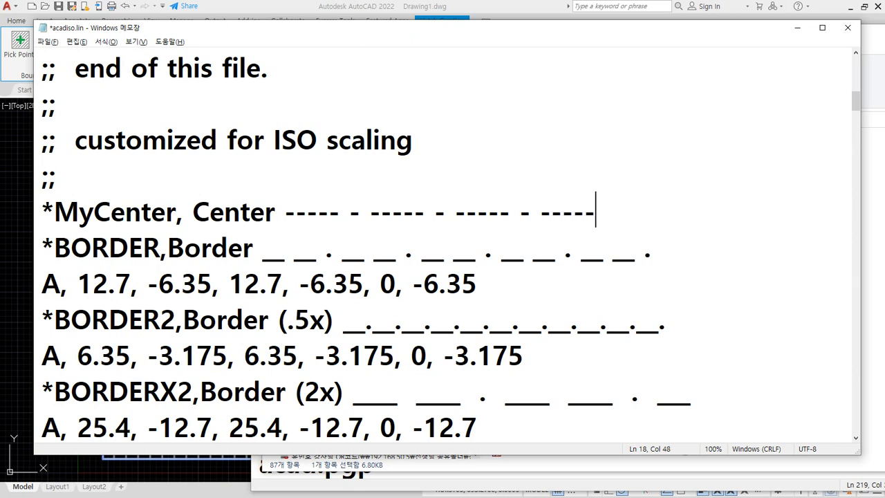
{"action": "type", "text": "-----"}
Add the pattern line "A, 10, -2, 2, -2" below the MyCenter header.
{"action": "key", "text": "Return"}
{"action": "type", "text": "A,"}
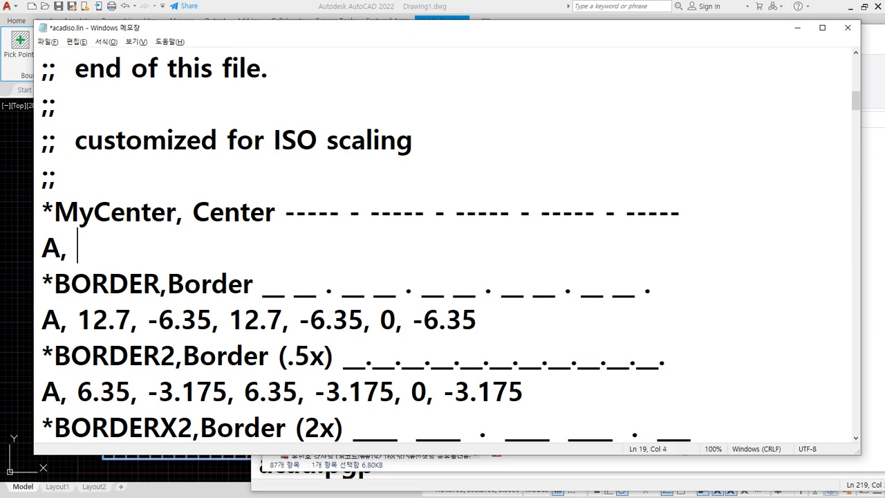
{"action": "type", "text": "10, "}
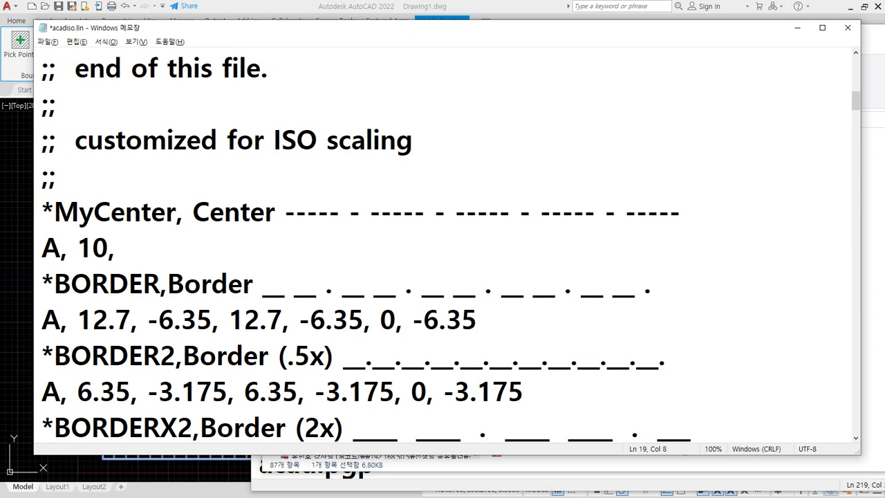
{"action": "type", "text": "2"}
{"action": "key", "text": "BackSpace"}
{"action": "key", "text": "BackSpace"}
{"action": "type", "text": "-2, 2"}
{"action": "key", "text": "BackSpace"}
{"action": "type", "text": ", "}
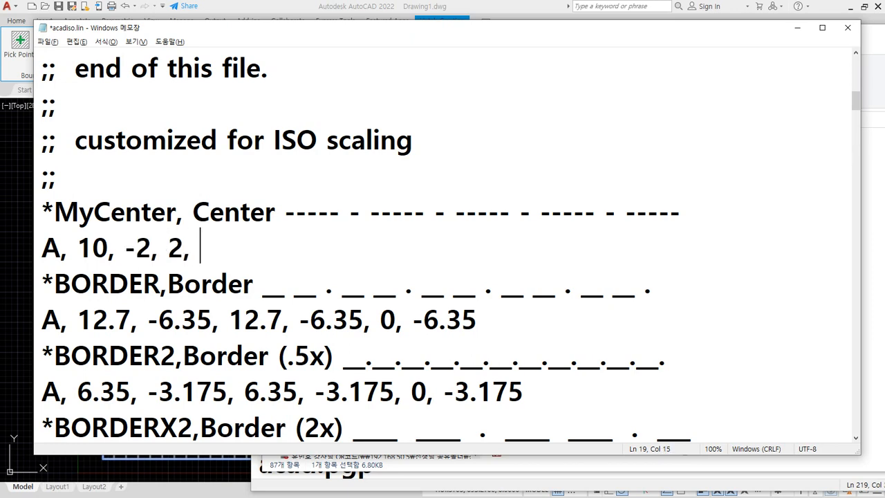
{"action": "type", "text": "-2"}
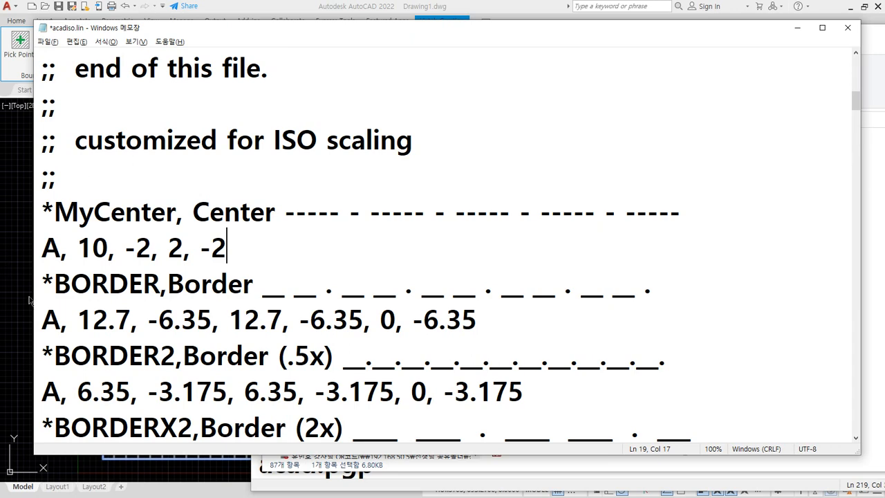
Review the MyCenter definition's alignment code, name, description and dash values, and save acadiso.lin.
{"action": "left_click_drag", "start_coordinate": [63, 253], "coordinate": [45, 254]}
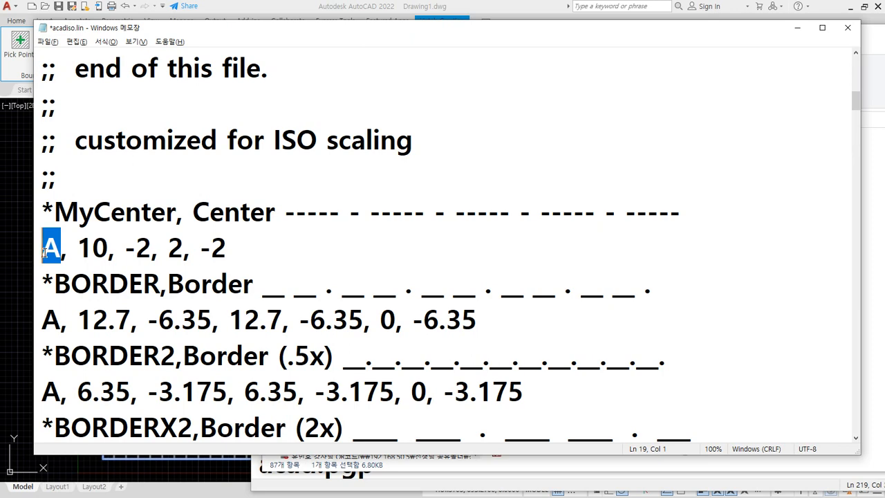
{"action": "left_click_drag", "start_coordinate": [176, 212], "coordinate": [59, 213]}
{"action": "left_click_drag", "start_coordinate": [192, 212], "coordinate": [626, 213]}
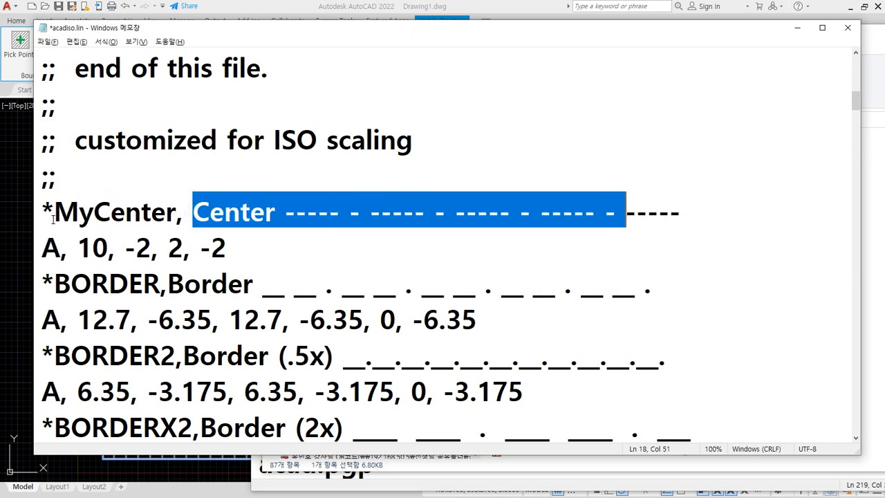
{"action": "left_click", "coordinate": [249, 211]}
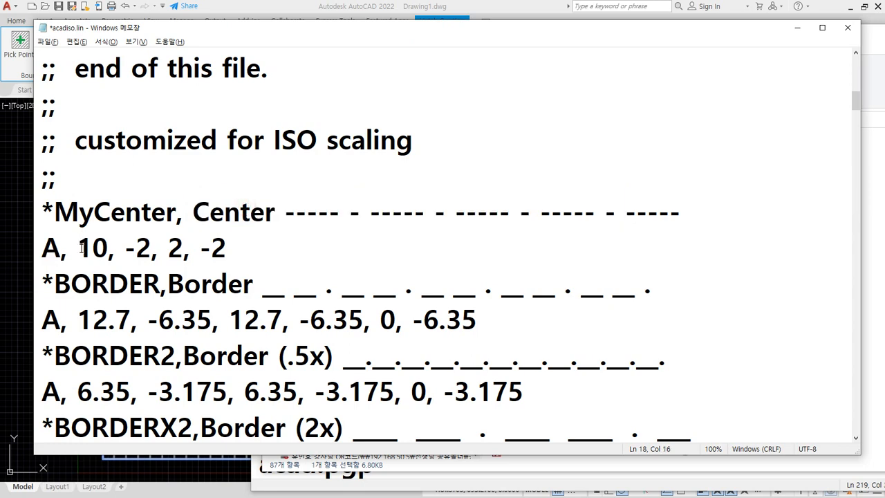
{"action": "left_click_drag", "start_coordinate": [78, 247], "coordinate": [252, 254]}
{"action": "left_click", "coordinate": [275, 249]}
{"action": "key", "text": "ctrl+s"}
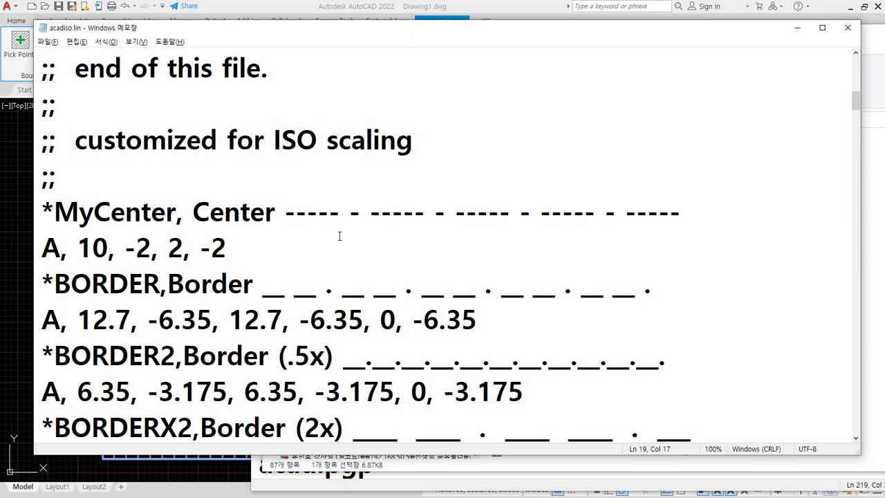
Switch to AutoCAD, delete the hatched rectangle and zoom to the whole drawing.
{"action": "left_click", "coordinate": [459, 8]}
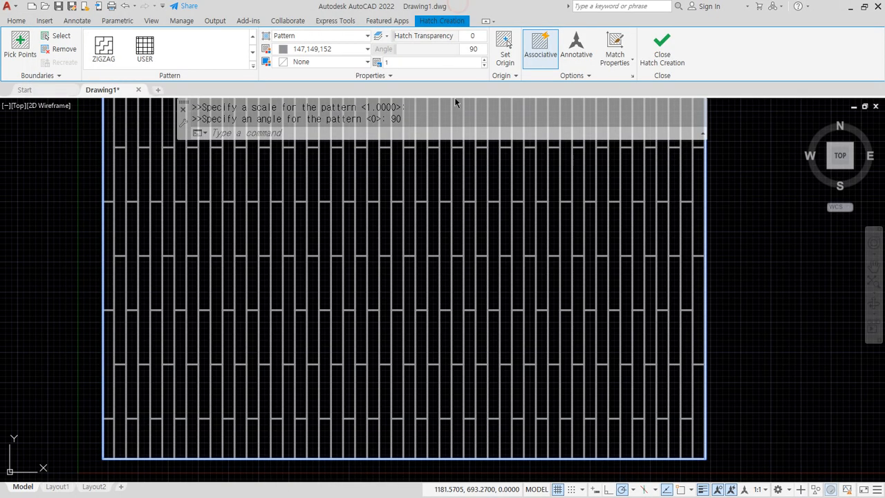
{"action": "scroll", "coordinate": [747, 281], "scroll_direction": "down", "scroll_amount": 6}
{"action": "middle_click_drag", "start_coordinate": [695, 355], "coordinate": [627, 379]}
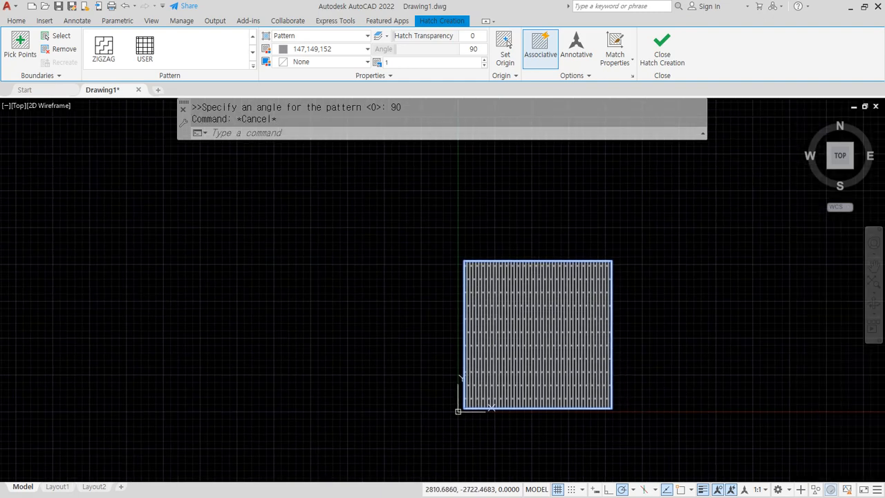
{"action": "left_click", "coordinate": [629, 428]}
{"action": "left_click", "coordinate": [389, 191]}
{"action": "key", "text": "Delete"}
{"action": "type", "text": "z"}
{"action": "key", "text": "Return"}
{"action": "type", "text": "a"}
{"action": "key", "text": "Return"}
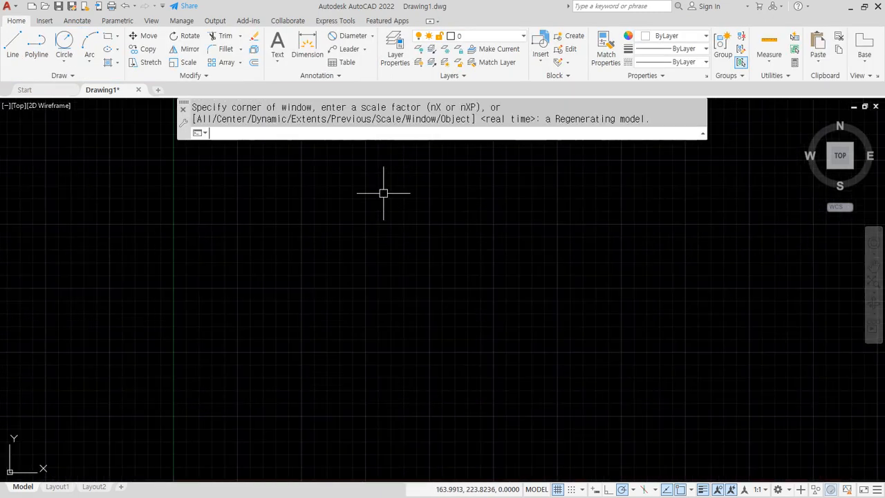
Load the MyCenter linetype from acadiso.lin into the drawing and close the Linetype Manager.
{"action": "type", "text": "LT"}
{"action": "key", "text": "Return"}
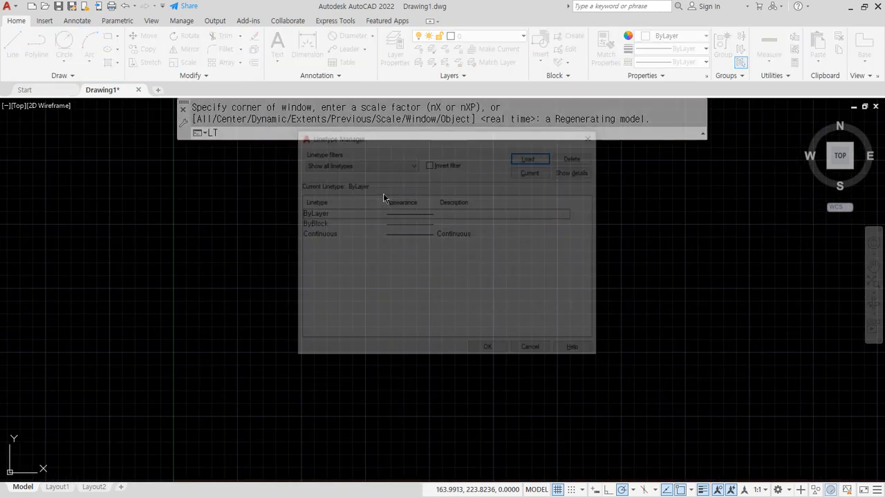
{"action": "left_click", "coordinate": [527, 156]}
{"action": "left_click", "coordinate": [343, 247]}
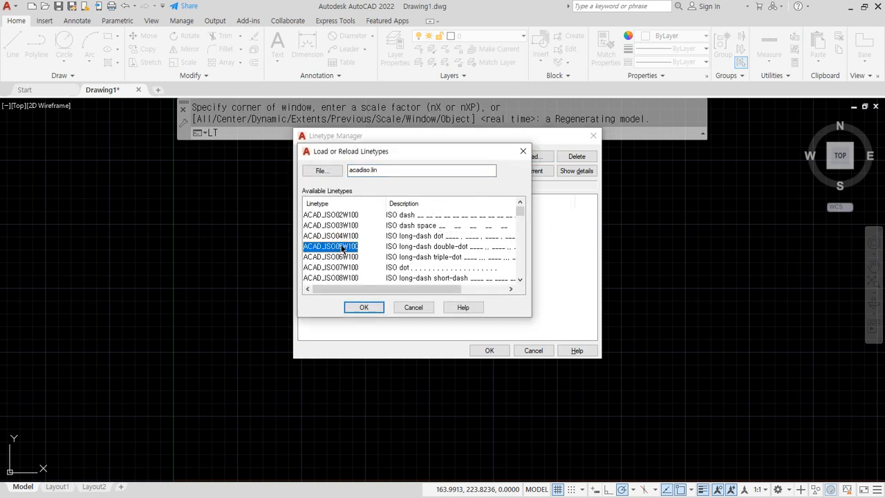
{"action": "key", "text": "m"}
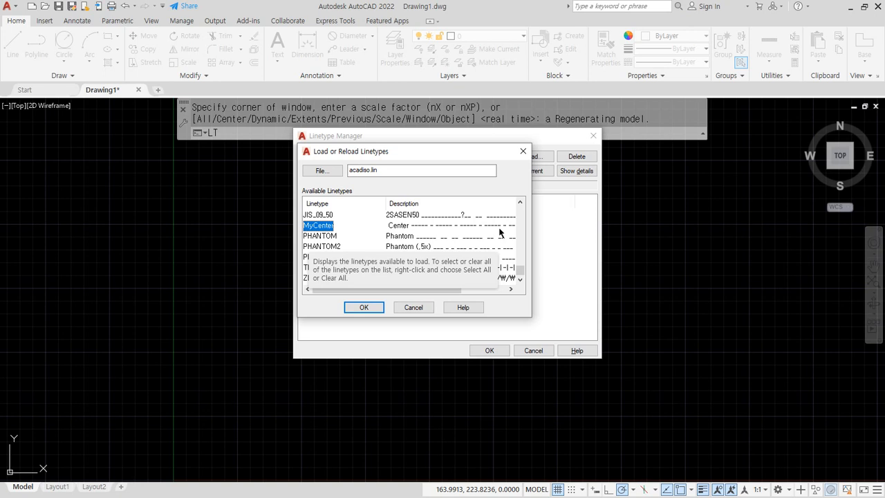
{"action": "left_click", "coordinate": [352, 307]}
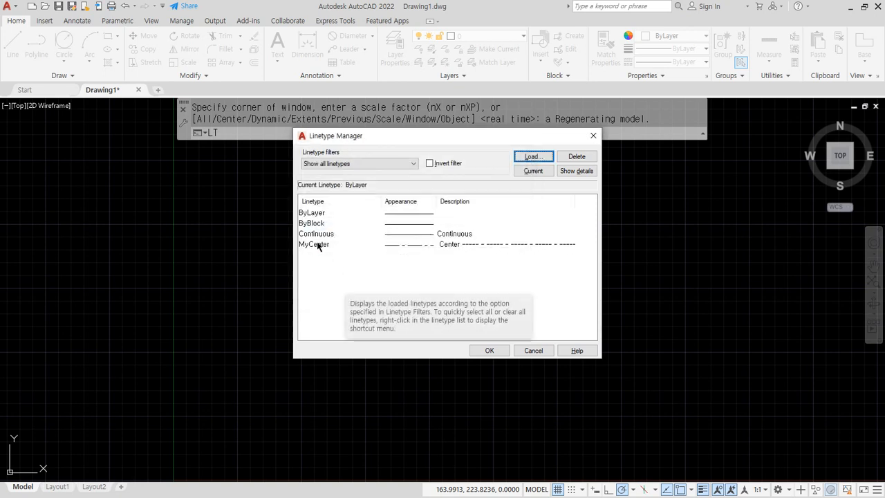
{"action": "left_click", "coordinate": [529, 352]}
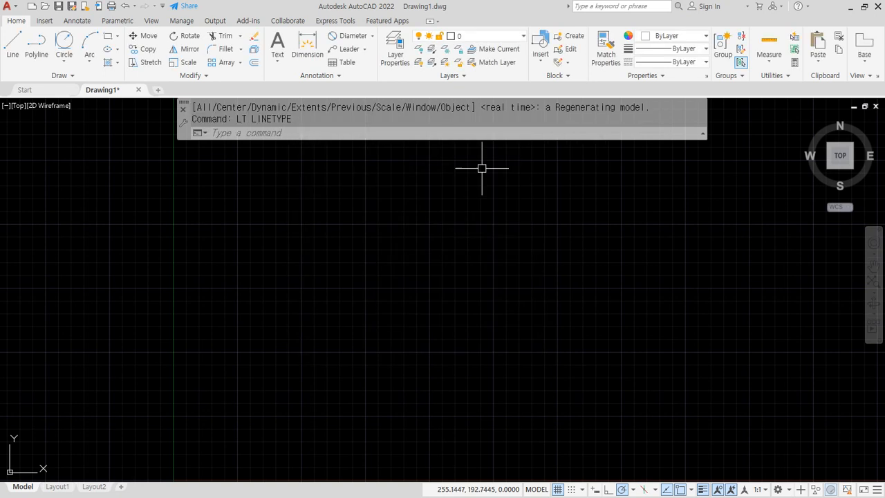
Create a new layer named cen and set its color to red.
{"action": "left_click", "coordinate": [385, 41]}
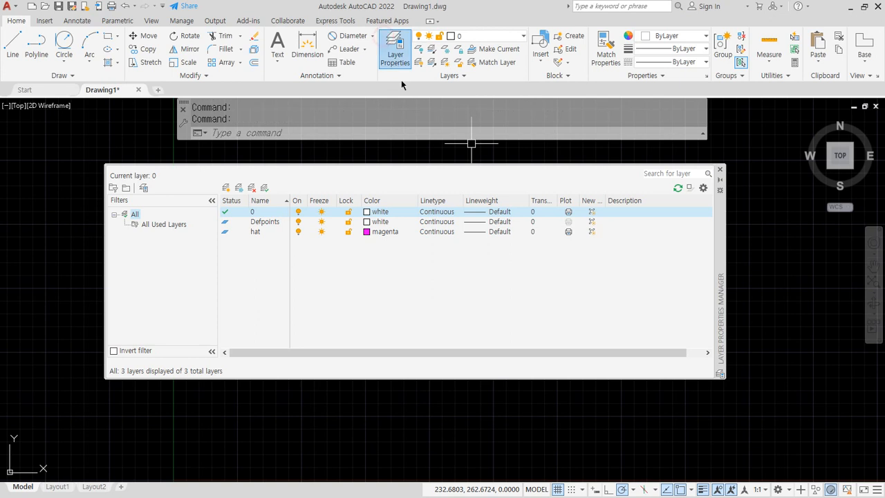
{"action": "left_click", "coordinate": [225, 187]}
{"action": "type", "text": "cen"}
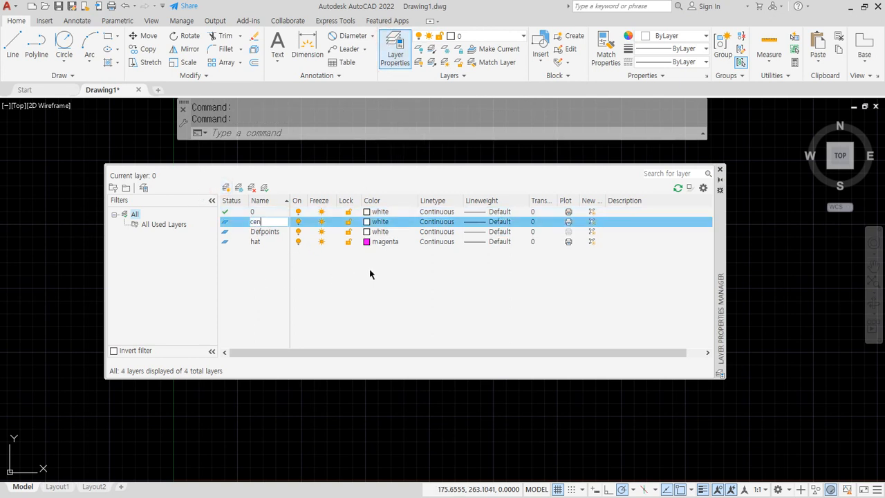
{"action": "key", "text": "Return"}
{"action": "left_click", "coordinate": [370, 221]}
{"action": "left_click", "coordinate": [369, 223]}
{"action": "key", "text": "Return"}
Assign the MyCenter linetype to layer cen, make it the current layer and close the layer manager.
{"action": "left_click", "coordinate": [434, 221]}
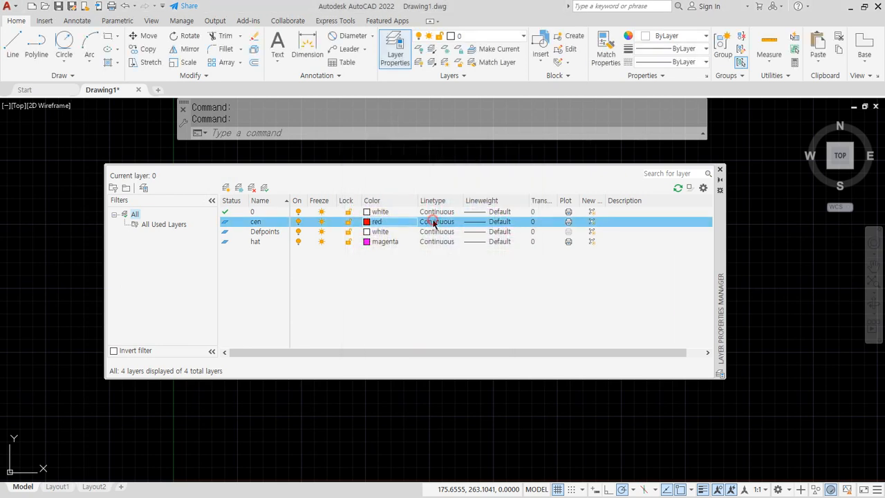
{"action": "left_click", "coordinate": [352, 233]}
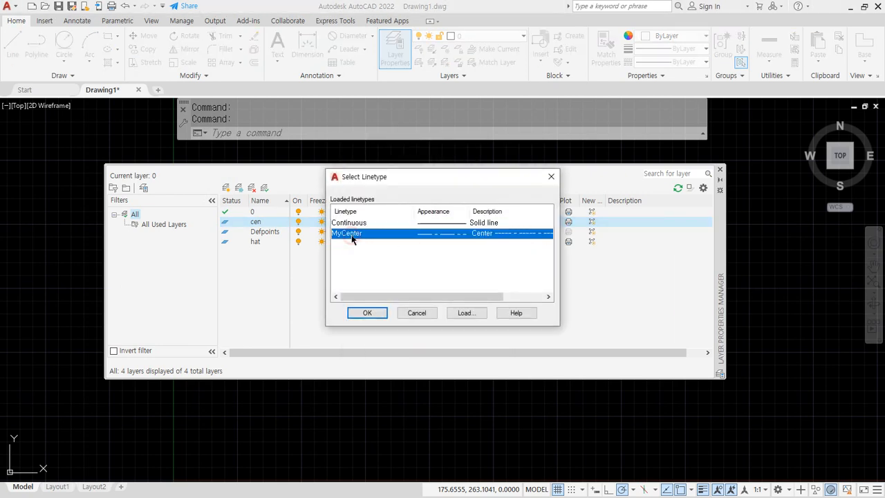
{"action": "left_click", "coordinate": [366, 313]}
{"action": "double_click", "coordinate": [225, 222]}
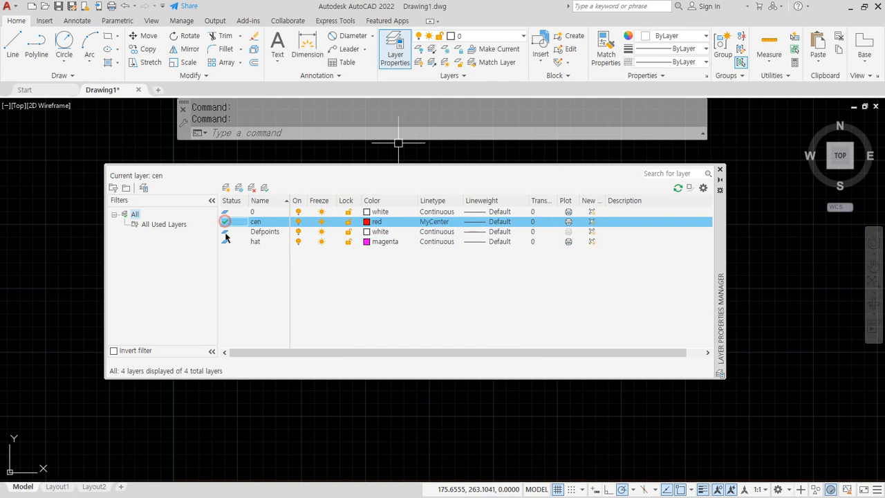
{"action": "left_click", "coordinate": [719, 170]}
Draw a horizontal line about 232 units long on layer cen and inspect its dash pattern up close.
{"action": "type", "text": "z"}
{"action": "key", "text": "Return"}
{"action": "type", "text": "a"}
{"action": "key", "text": "Return"}
{"action": "type", "text": "l"}
{"action": "key", "text": "Return"}
{"action": "left_click", "coordinate": [295, 257]}
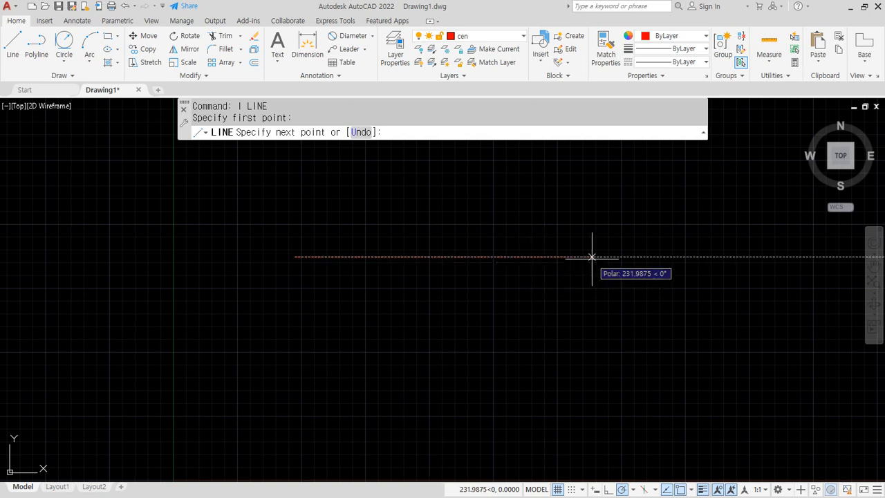
{"action": "left_click", "coordinate": [592, 257]}
{"action": "key", "text": "Return"}
{"action": "scroll", "coordinate": [359, 290], "scroll_direction": "up", "scroll_amount": 4}
{"action": "middle_click_drag", "start_coordinate": [434, 214], "coordinate": [418, 287]}
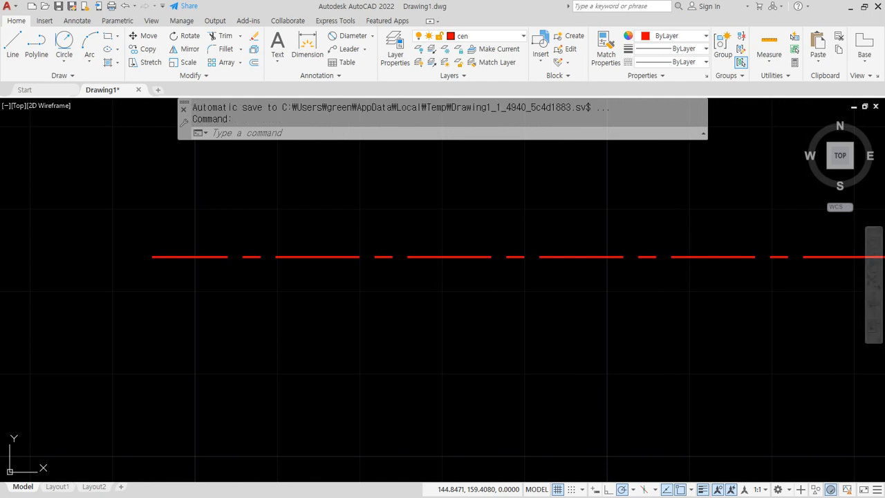
{"action": "left_click", "coordinate": [372, 35]}
{"action": "scroll", "coordinate": [148, 257], "scroll_direction": "up", "scroll_amount": 2}
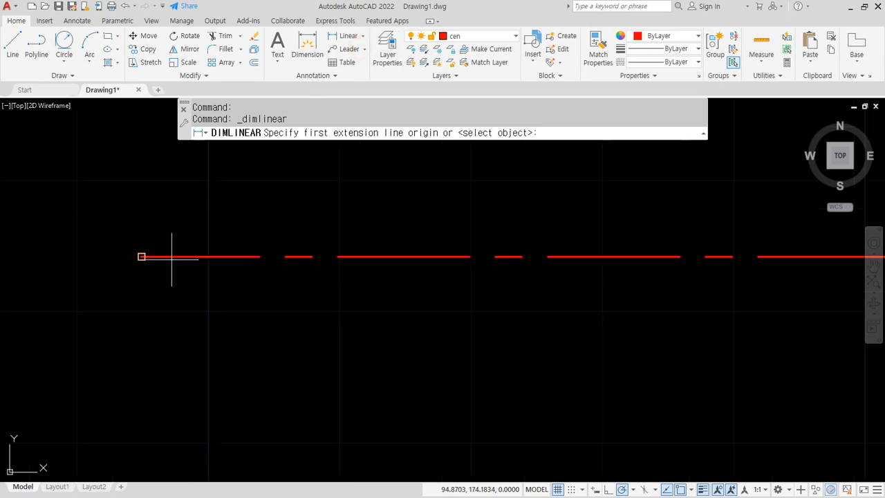
{"action": "left_click", "coordinate": [141, 257]}
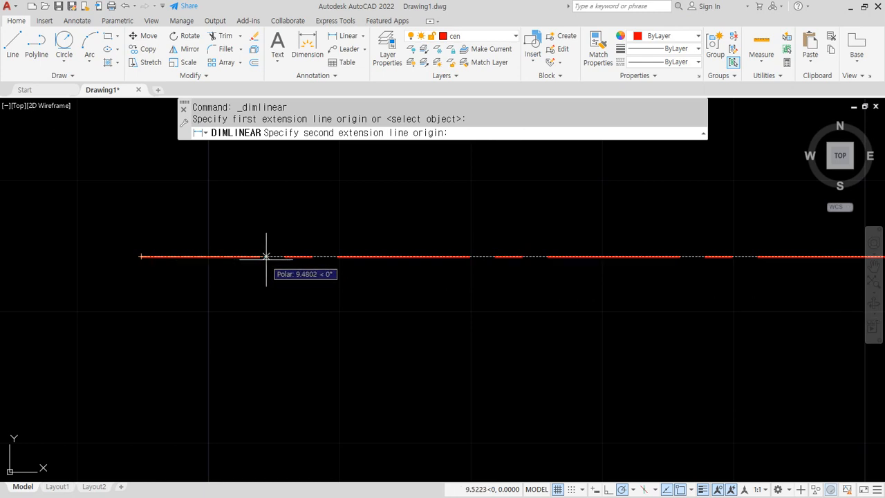
{"action": "key", "text": "Escape"}
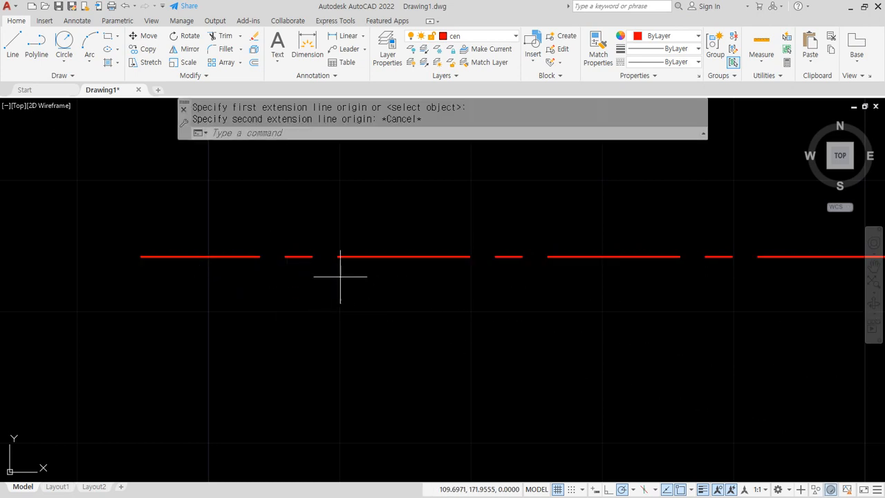
Add horizontal linear dimensions below the second long dash of the center line and above the gap that follows it.
{"action": "key", "text": "Return"}
{"action": "left_click", "coordinate": [338, 276]}
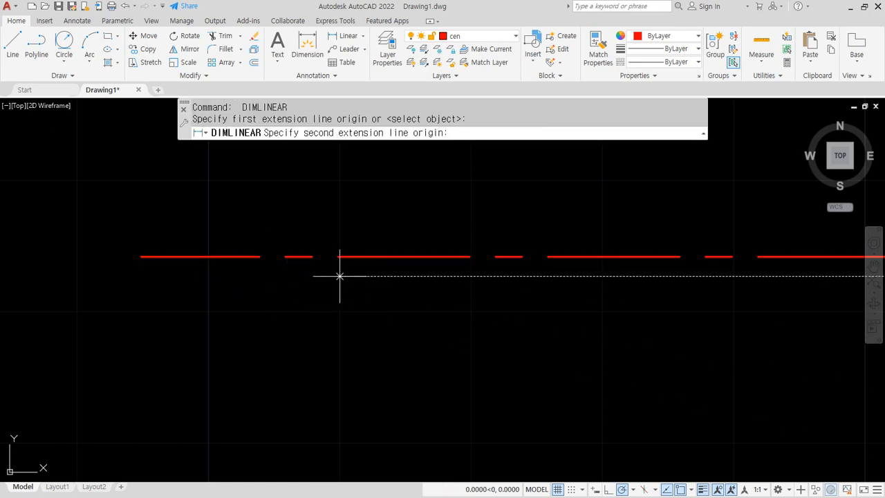
{"action": "left_click", "coordinate": [470, 276]}
{"action": "left_click", "coordinate": [464, 372]}
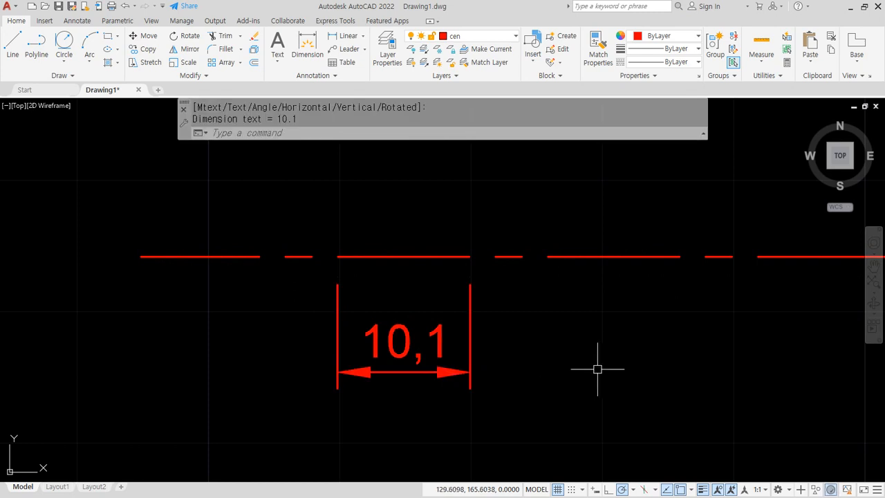
{"action": "middle_click_drag", "start_coordinate": [566, 374], "coordinate": [561, 370]}
{"action": "key", "text": "Return"}
{"action": "left_click", "coordinate": [429, 241]}
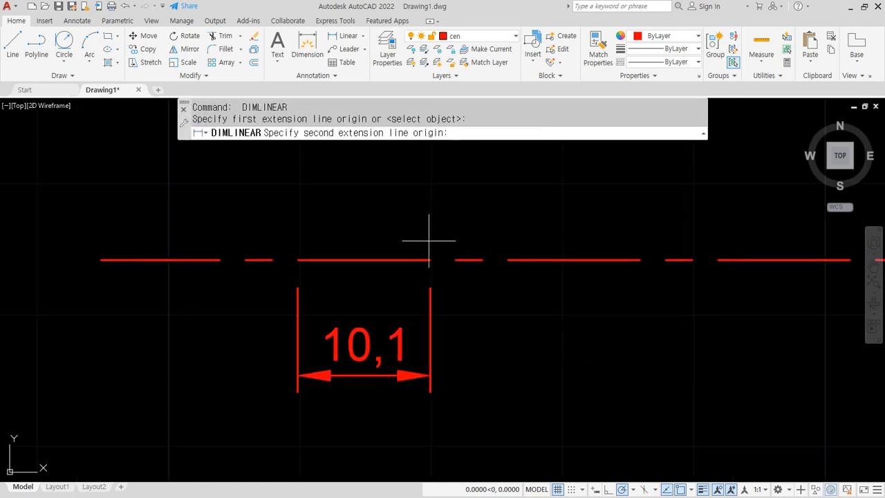
{"action": "left_click", "coordinate": [457, 239]}
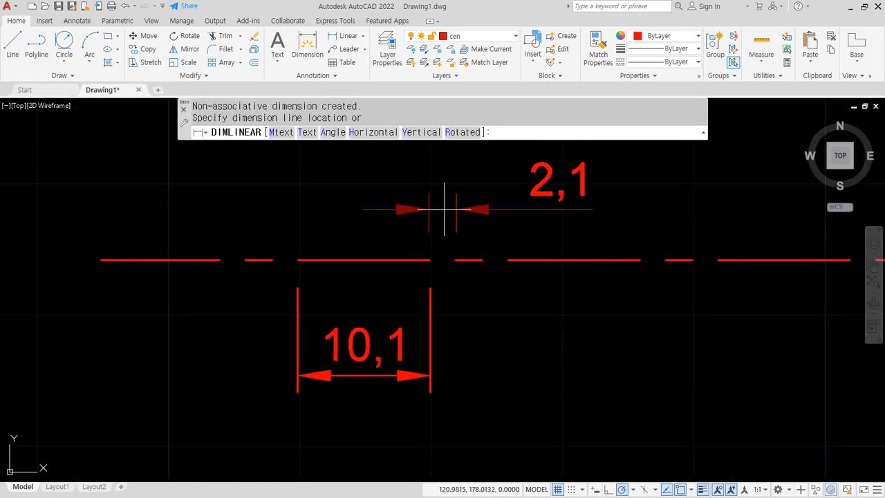
{"action": "left_click", "coordinate": [443, 195]}
Add horizontal linear dimensions below the short dash next to the dimensioned gap and below the gap after the following short dash.
{"action": "key", "text": "Return"}
{"action": "left_click", "coordinate": [456, 276]}
{"action": "left_click", "coordinate": [484, 276]}
{"action": "left_click", "coordinate": [490, 376]}
{"action": "key", "text": "Return"}
{"action": "left_click", "coordinate": [693, 275]}
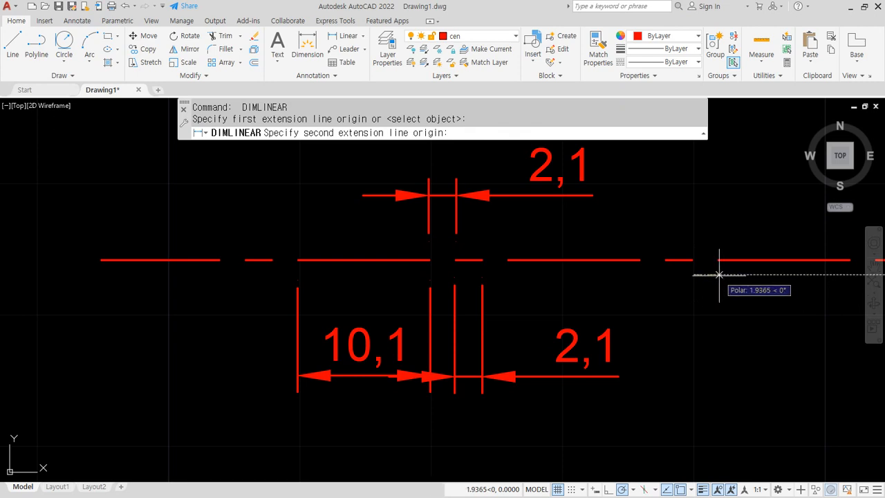
{"action": "left_click", "coordinate": [719, 274]}
{"action": "left_click", "coordinate": [727, 376]}
{"action": "middle_click_drag", "start_coordinate": [598, 301], "coordinate": [484, 306]}
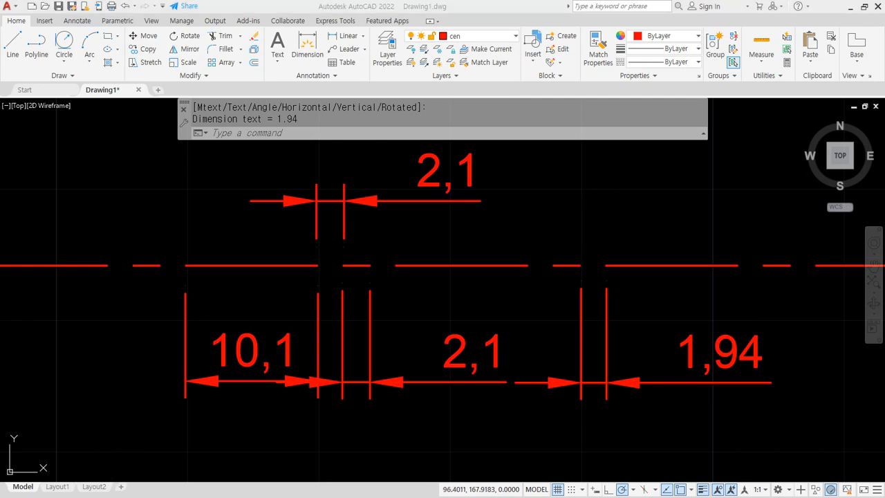
Delete the two-line MyCenter definition from acadiso.lin in Notepad and save the file.
{"action": "key", "text": "alt+Tab"}
{"action": "left_click_drag", "start_coordinate": [238, 254], "coordinate": [36, 212]}
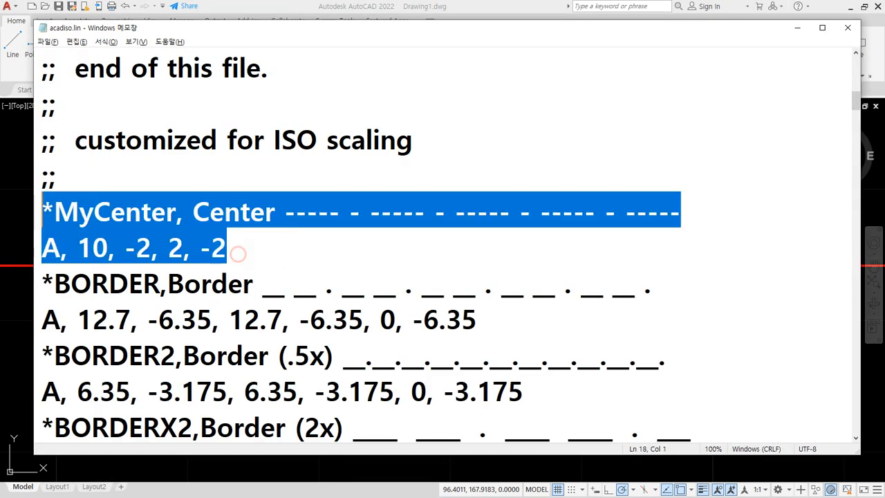
{"action": "key", "text": "Delete"}
{"action": "key", "text": "Delete"}
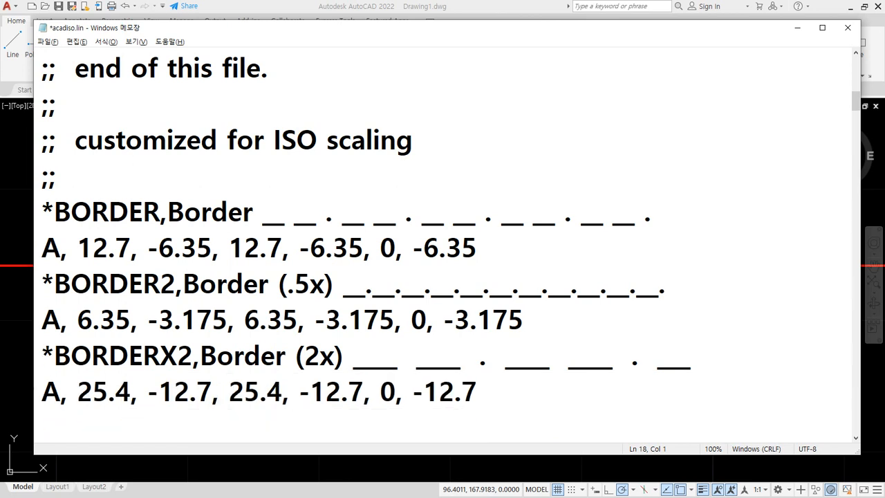
{"action": "left_click", "coordinate": [46, 41]}
{"action": "left_click", "coordinate": [63, 91]}
{"action": "left_click_drag", "start_coordinate": [434, 27], "coordinate": [405, 25]}
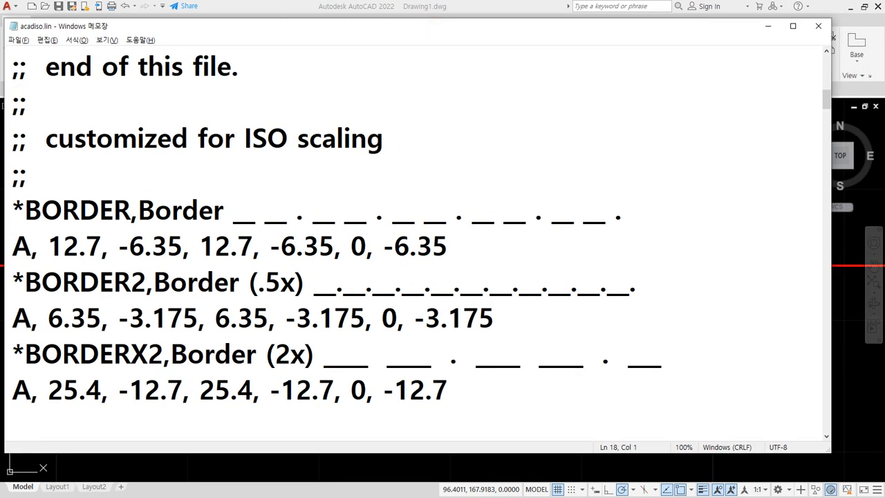
Open acad.pgp from the AutoCAD Support folder in the Notepad window.
{"action": "key", "text": "alt+Tab"}
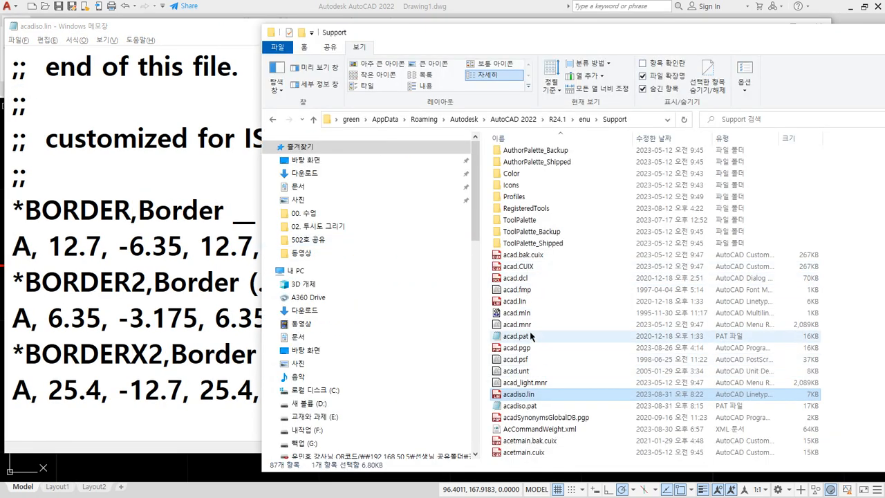
{"action": "left_click", "coordinate": [571, 348]}
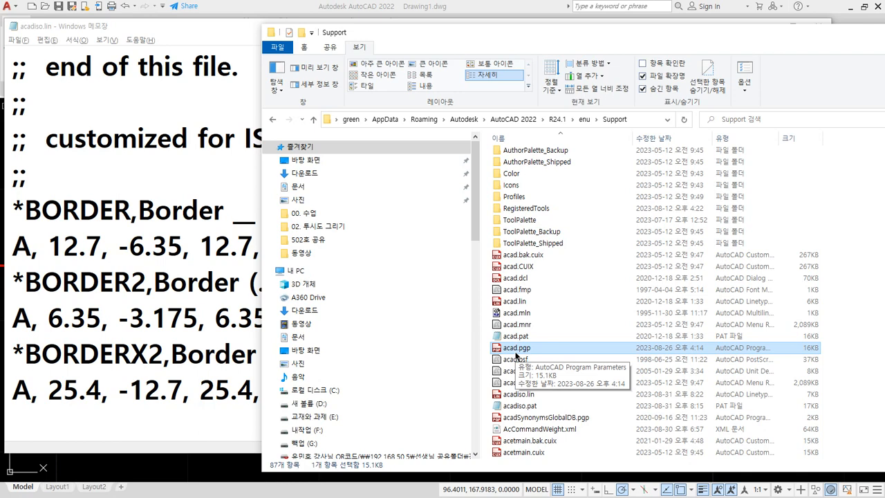
{"action": "left_click_drag", "start_coordinate": [515, 354], "coordinate": [196, 220]}
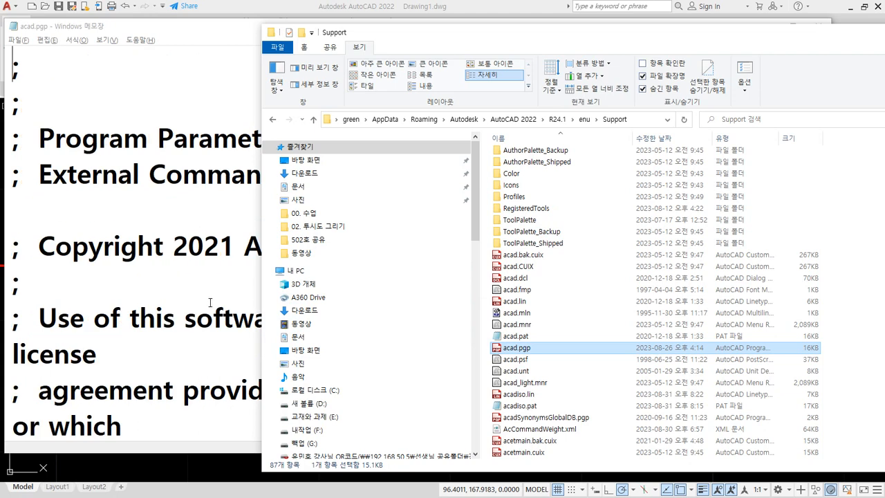
{"action": "left_click", "coordinate": [185, 203]}
{"action": "left_click_drag", "start_coordinate": [38, 157], "coordinate": [358, 159]}
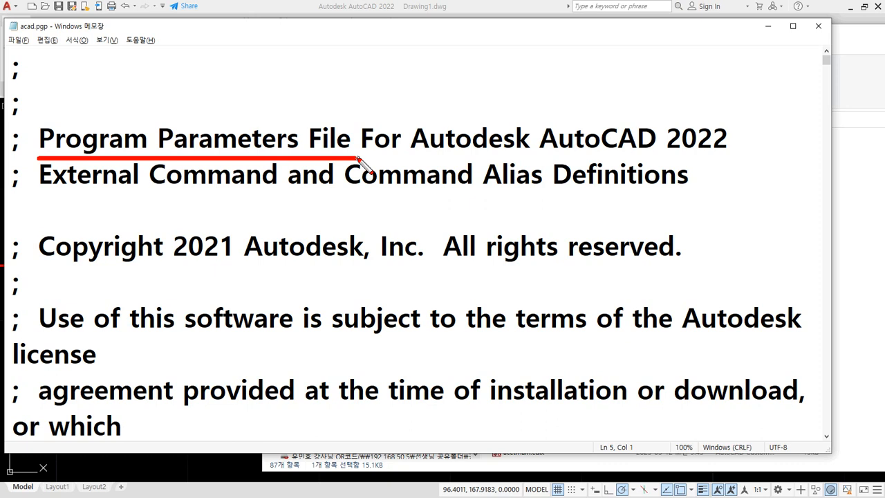
{"action": "key", "text": "Escape"}
Add the alias 1A for the LINE command above the 3A entry in acad.pgp and save the file.
{"action": "scroll", "coordinate": [415, 138], "scroll_direction": "down", "scroll_amount": 6}
{"action": "scroll", "coordinate": [459, 165], "scroll_direction": "down", "scroll_amount": 12}
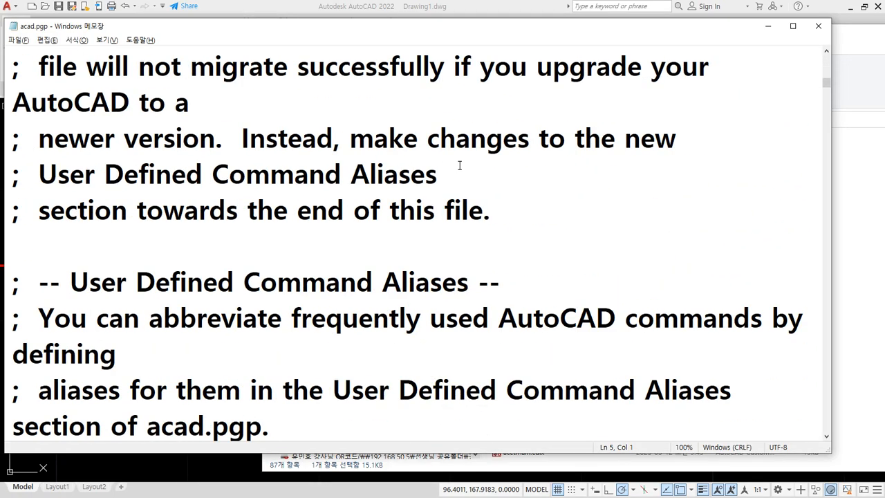
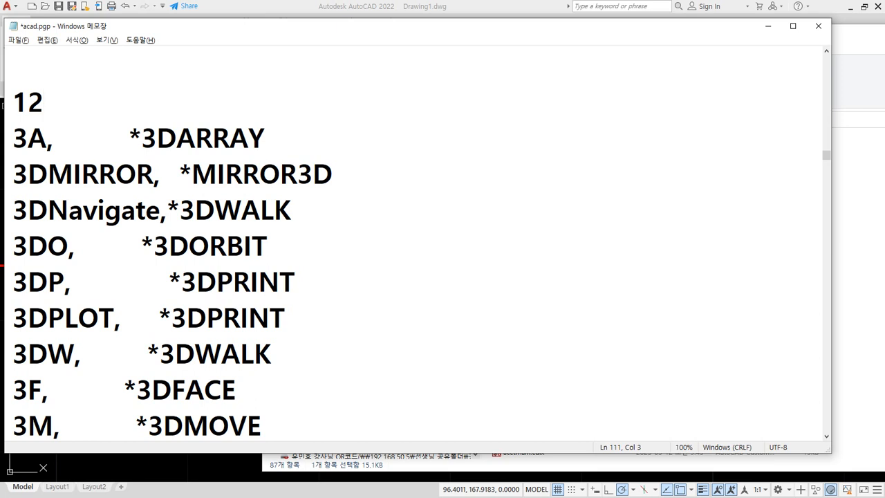
{"action": "key", "text": "BackSpace"}
{"action": "type", "text": "a"}
{"action": "key", "text": "BackSpace"}
{"action": "type", "text": "A,       *LINE"}
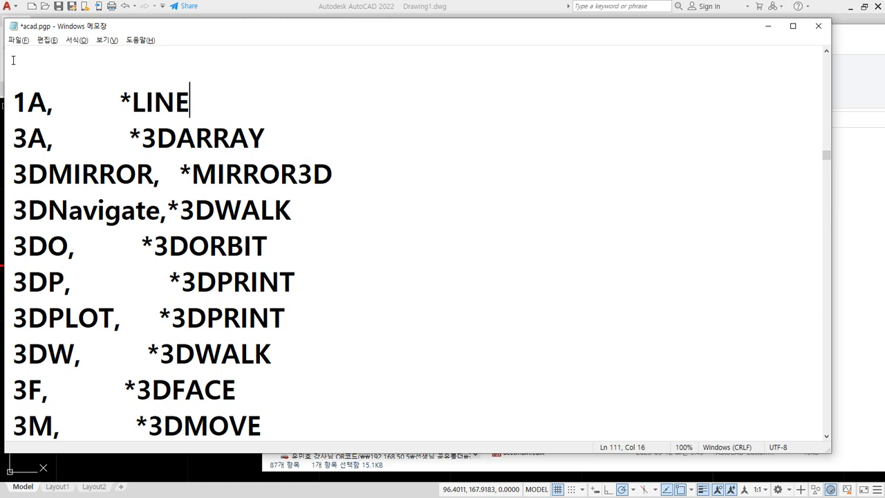
{"action": "left_click", "coordinate": [18, 39]}
{"action": "left_click", "coordinate": [30, 90]}
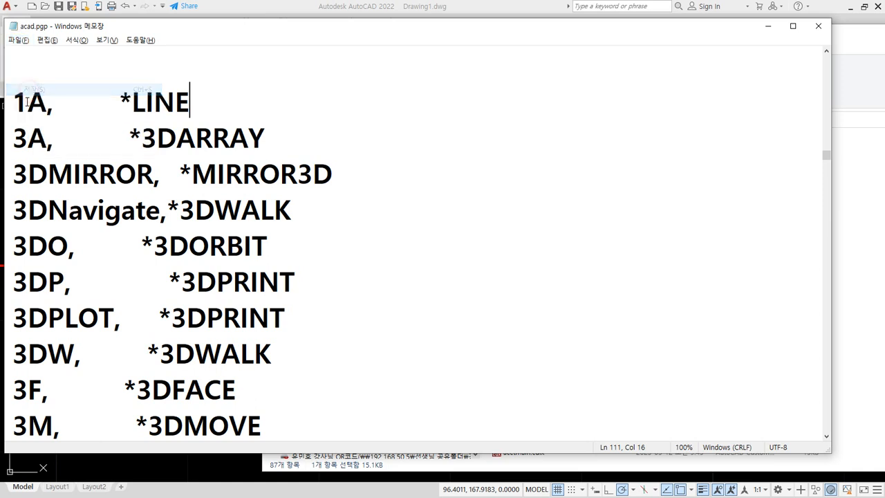
Switch to AutoCAD, restart it and create a new drawing from the acadiso.dwt template.
{"action": "left_click", "coordinate": [304, 5]}
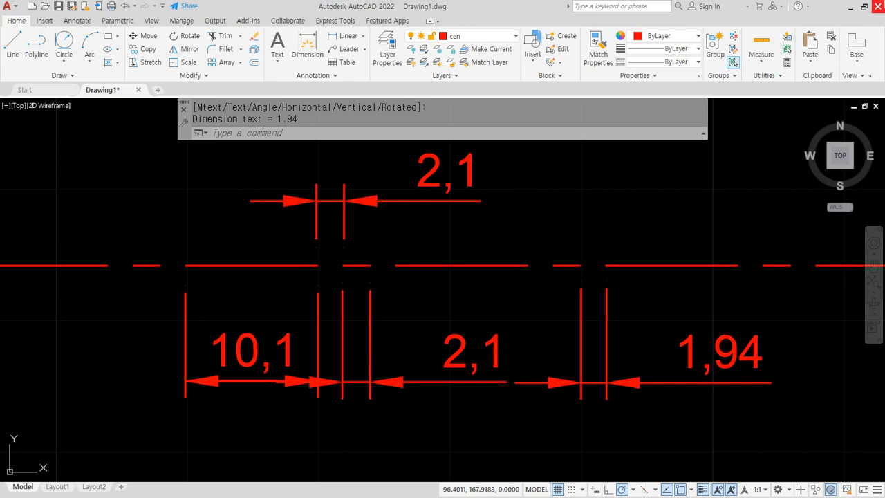
{"action": "left_click", "coordinate": [874, 6]}
{"action": "left_click", "coordinate": [445, 276]}
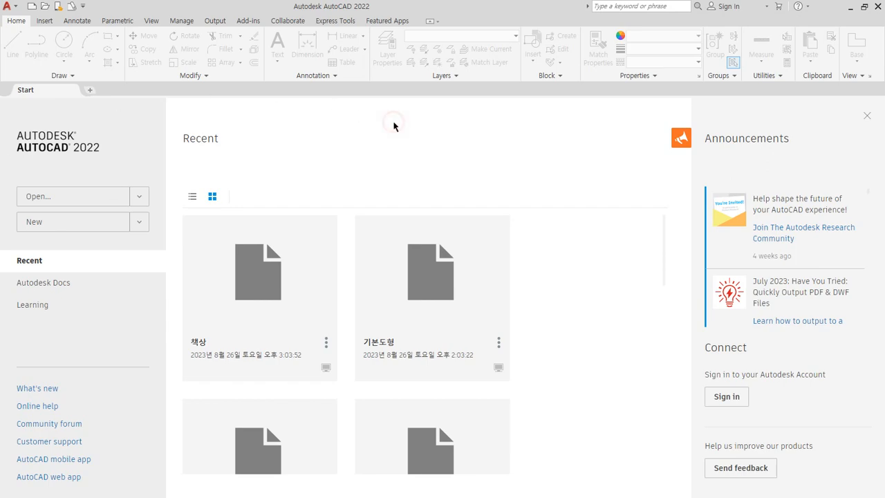
{"action": "key", "text": "ctrl+n"}
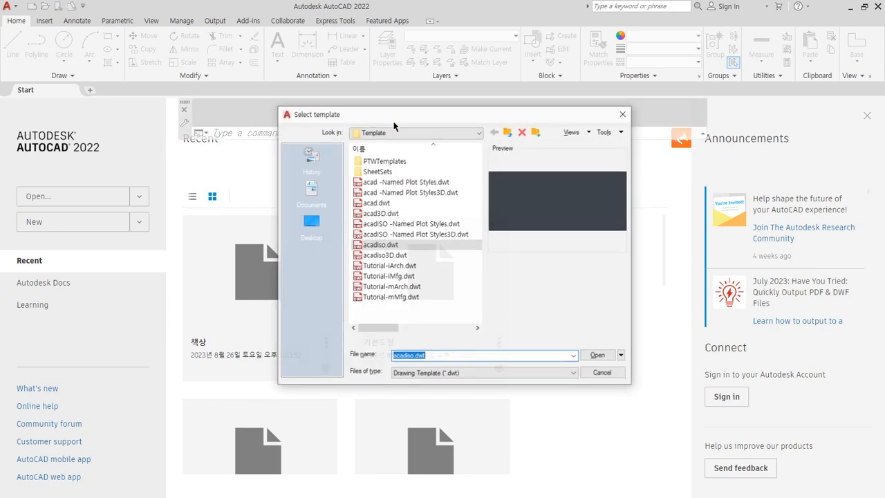
{"action": "key", "text": "Return"}
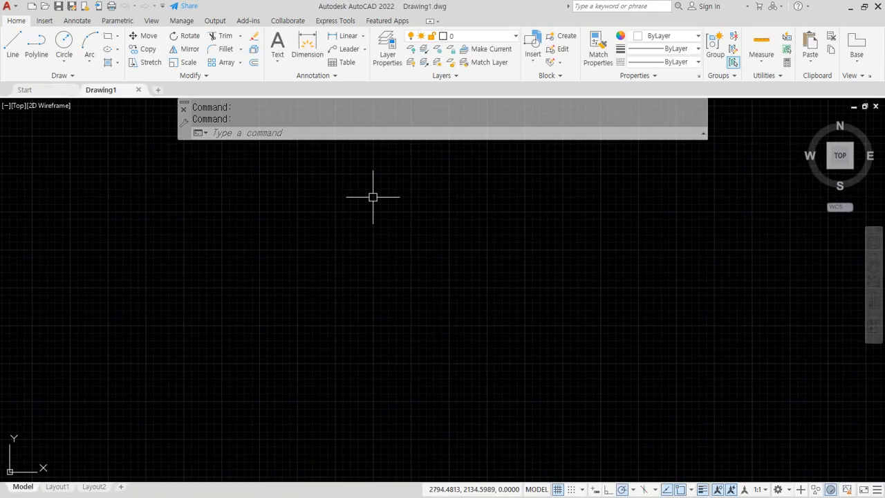
Draw a slanted line rising to the right with the standard L alias.
{"action": "type", "text": "l"}
{"action": "key", "text": "Return"}
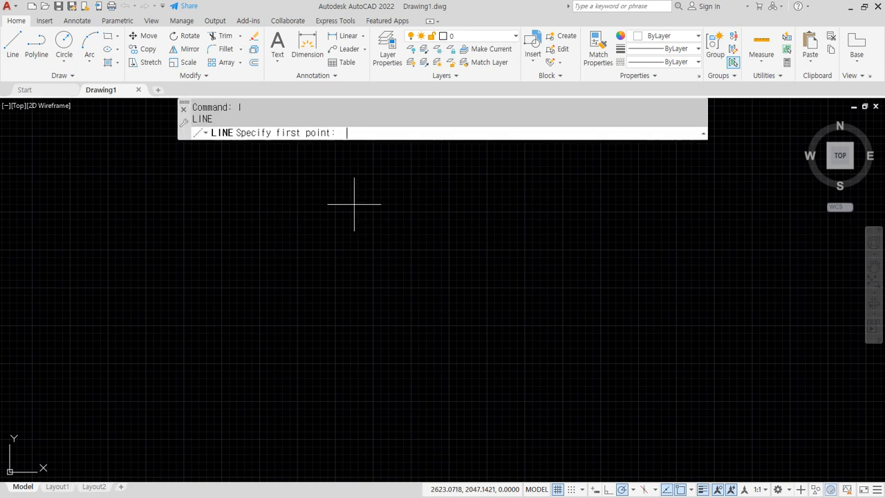
{"action": "left_click", "coordinate": [258, 340]}
{"action": "left_click", "coordinate": [453, 227]}
{"action": "key", "text": "Return"}
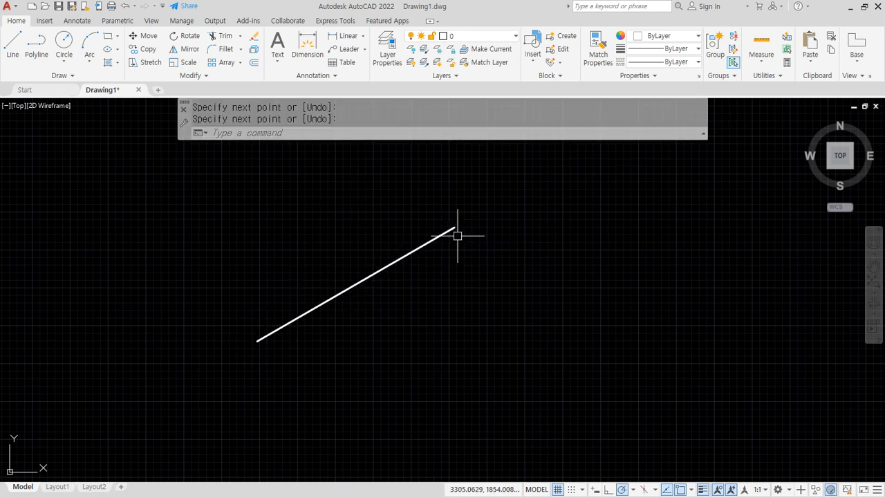
Draw a second slanted line below the first one using the custom 1A alias.
{"action": "type", "text": "la"}
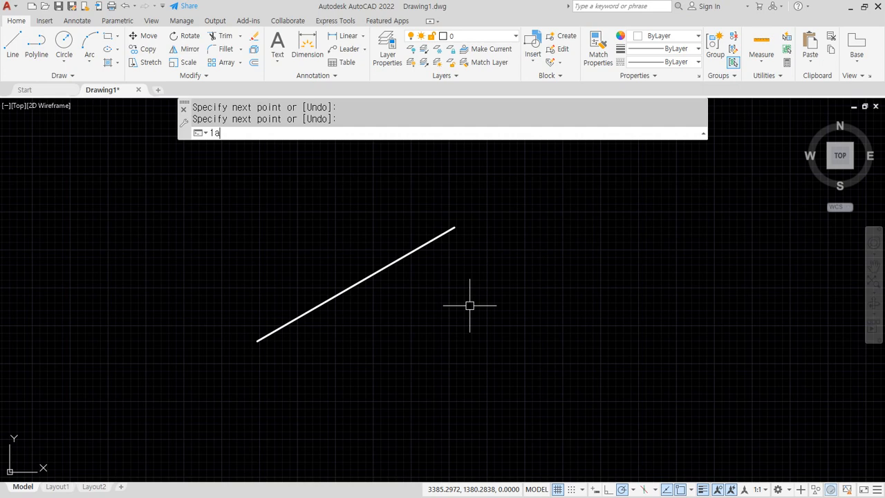
{"action": "key", "text": "Return"}
{"action": "left_click", "coordinate": [360, 361]}
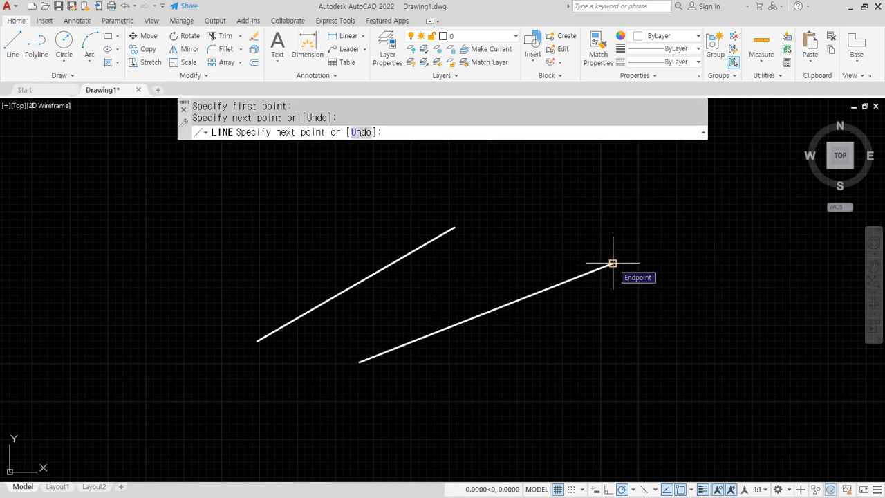
{"action": "left_click", "coordinate": [612, 262]}
{"action": "key", "text": "Return"}
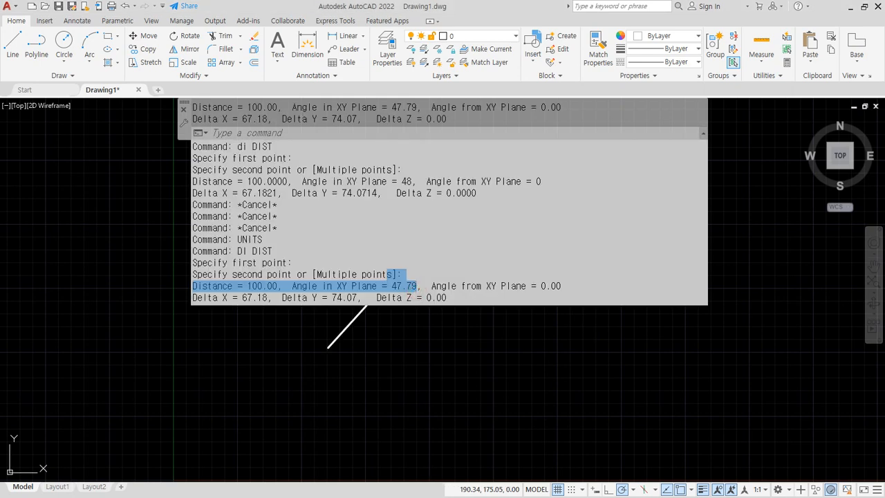
Switch to the course notes in Notepad and append ", cal, calc (계산기)" after UNITS(단위) in the inquiry command list.
{"action": "left_click", "coordinate": [522, 435]}
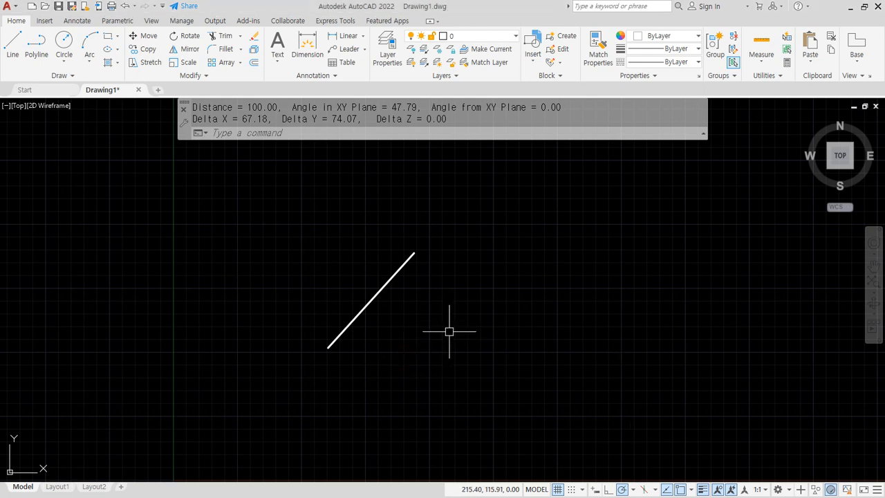
{"action": "key", "text": "alt+Tab"}
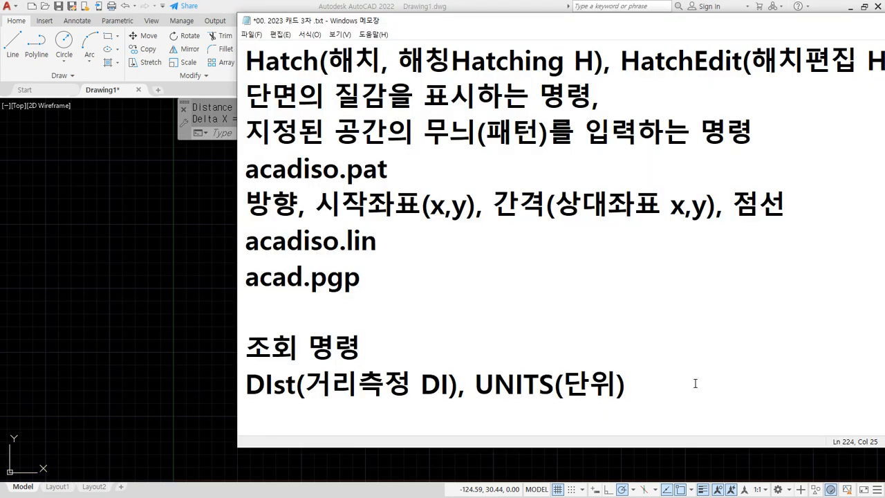
{"action": "type", "text": ", ㅊ"}
{"action": "key", "text": "BackSpace"}
{"action": "key", "text": "Hangul"}
{"action": "type", "text": "cal, calc"}
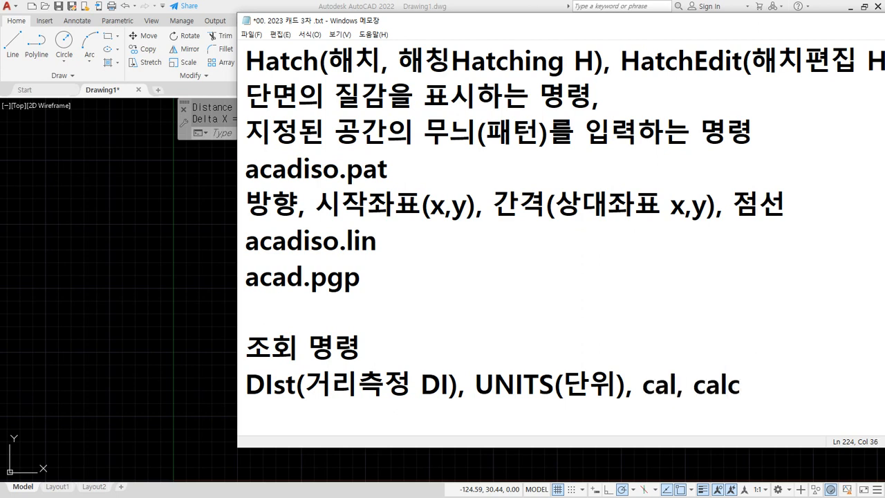
{"action": "type", "text": " (r"}
{"action": "key", "text": "BackSpace"}
{"action": "key", "text": "Hangul"}
{"action": "type", "text": "ㄱ계산기)"}
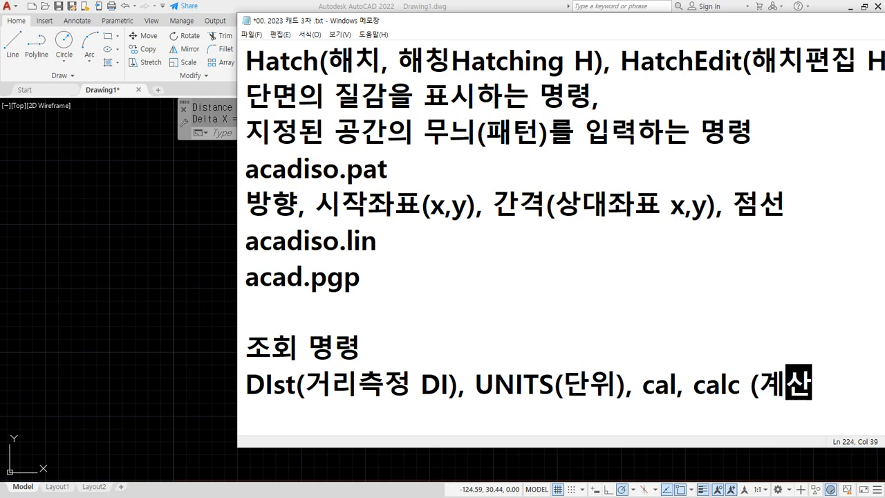
Switch to AutoCAD and evaluate the expression 3+5*2 with the CAL command.
{"action": "left_click", "coordinate": [186, 187]}
{"action": "type", "text": "ㅊ미"}
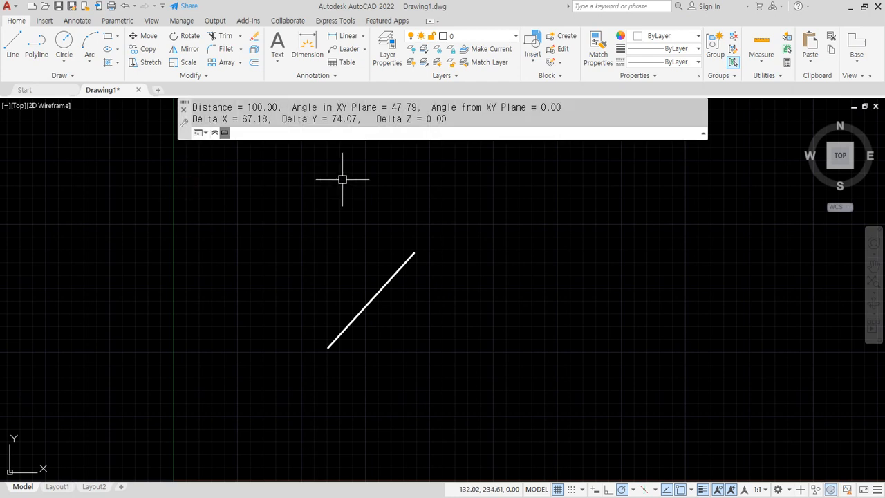
{"action": "key", "text": "BackSpace"}
{"action": "key", "text": "BackSpace"}
{"action": "key", "text": "BackSpace"}
{"action": "key", "text": "Hangul"}
{"action": "type", "text": "cal"}
{"action": "key", "text": "Return"}
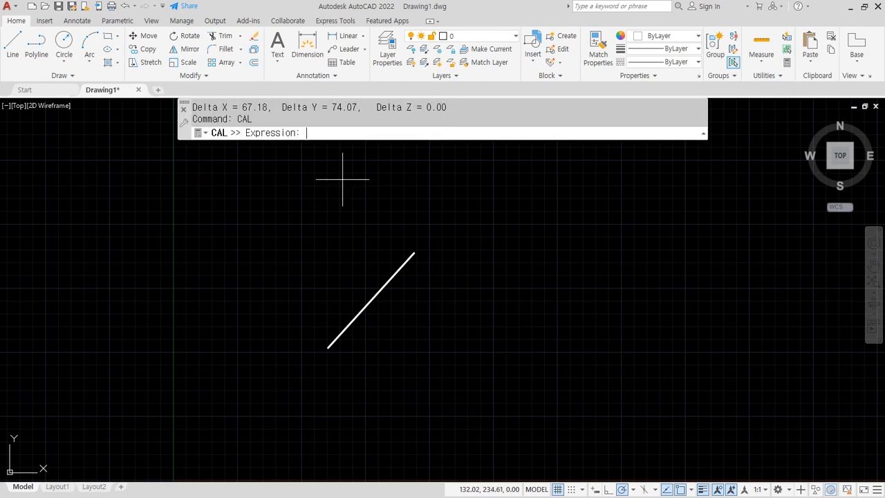
{"action": "mouse_move", "coordinate": [332, 149]}
{"action": "left_mouse_down"}
{"action": "mouse_move", "coordinate": [317, 118]}
{"action": "mouse_move", "coordinate": [370, 146]}
{"action": "mouse_move", "coordinate": [332, 152]}
{"action": "left_mouse_up"}
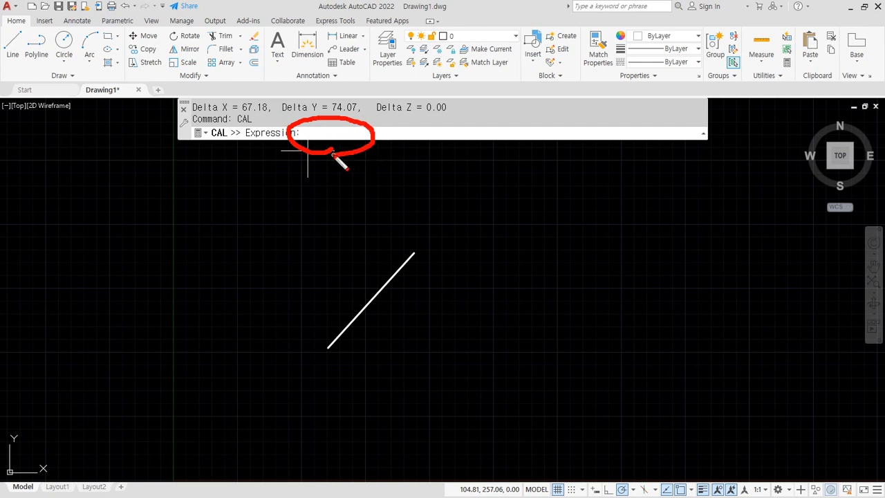
{"action": "left_click_drag", "start_coordinate": [206, 145], "coordinate": [343, 146]}
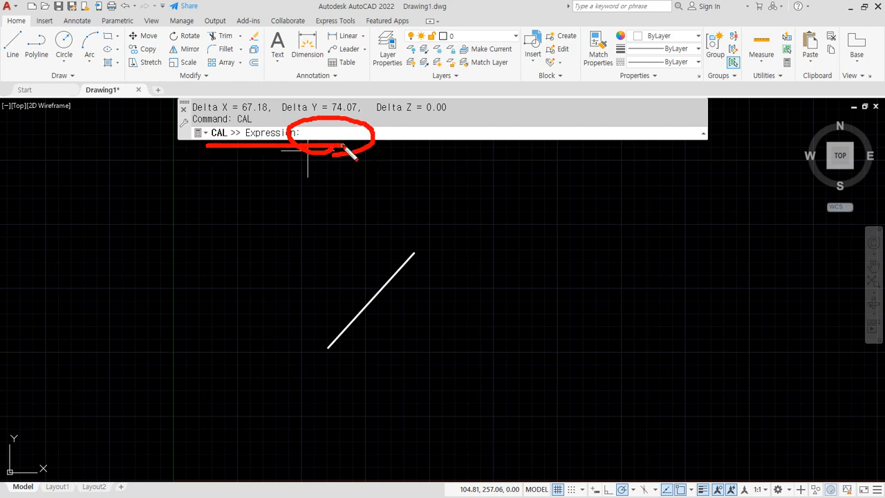
{"action": "type", "text": "3+"}
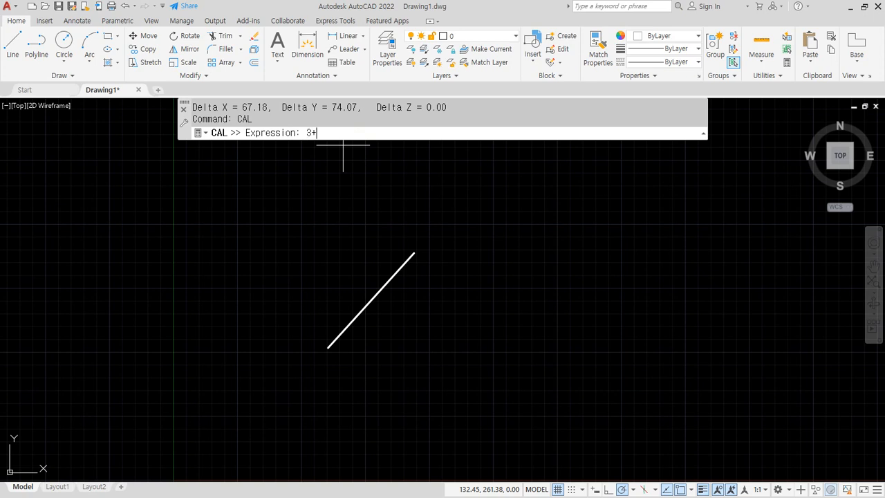
{"action": "type", "text": "5*2"}
{"action": "key", "text": "Return"}
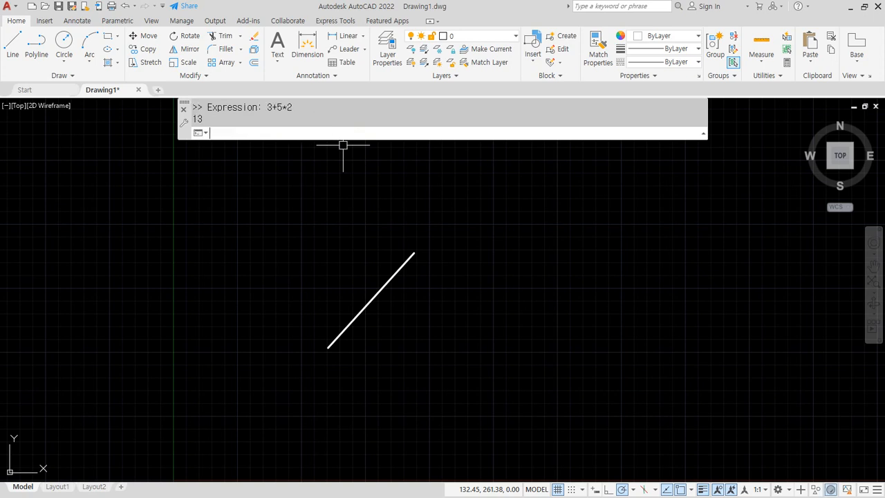
Open the QuickCalc calculator with the CALC command.
{"action": "type", "text": "CLAc"}
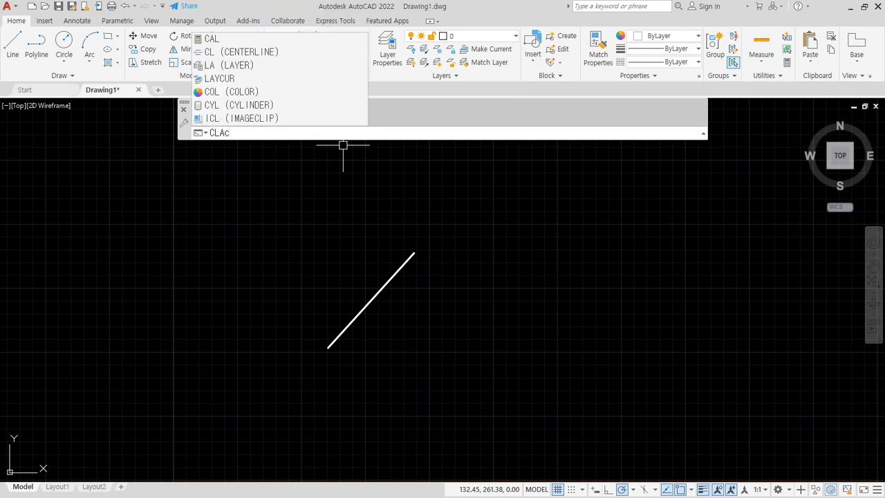
{"action": "key", "text": "Return"}
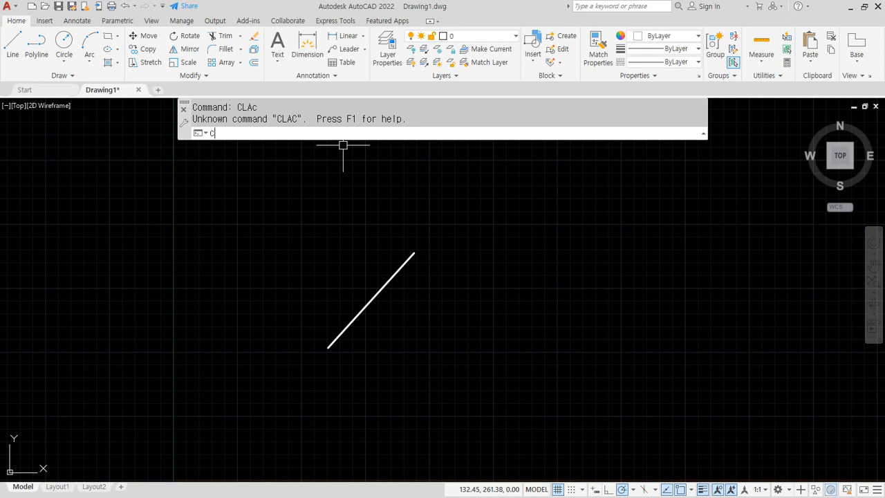
{"action": "type", "text": "Calc"}
{"action": "key", "text": "Return"}
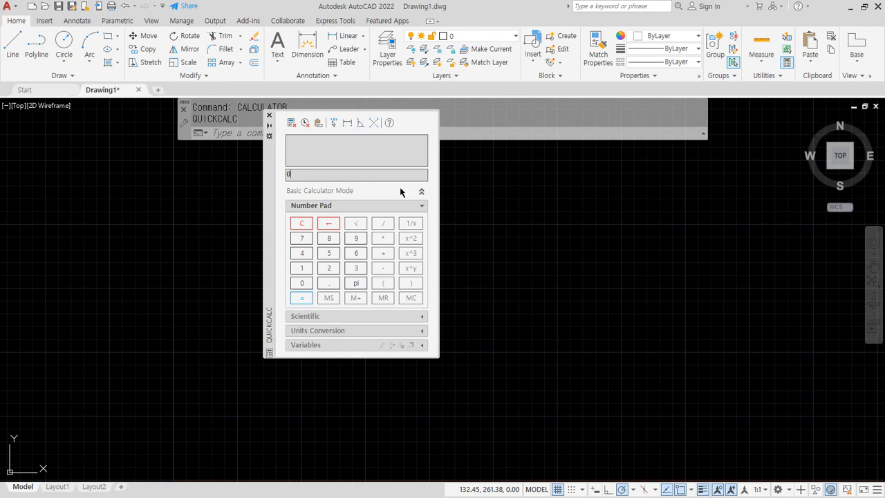
Calculate 3+5*2 in the QuickCalc calculator, clearing any wrong entry first, and close the calculator.
{"action": "left_click", "coordinate": [363, 267]}
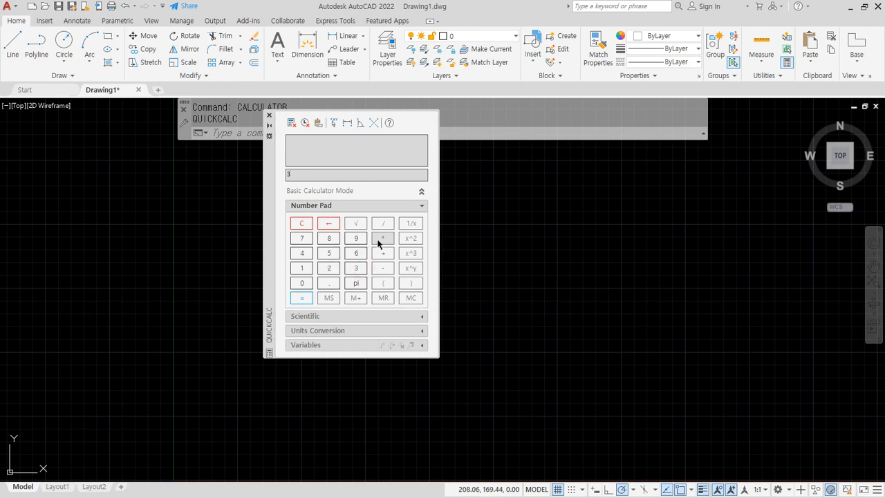
{"action": "left_click", "coordinate": [377, 239]}
{"action": "left_click", "coordinate": [366, 267]}
{"action": "left_click", "coordinate": [357, 269]}
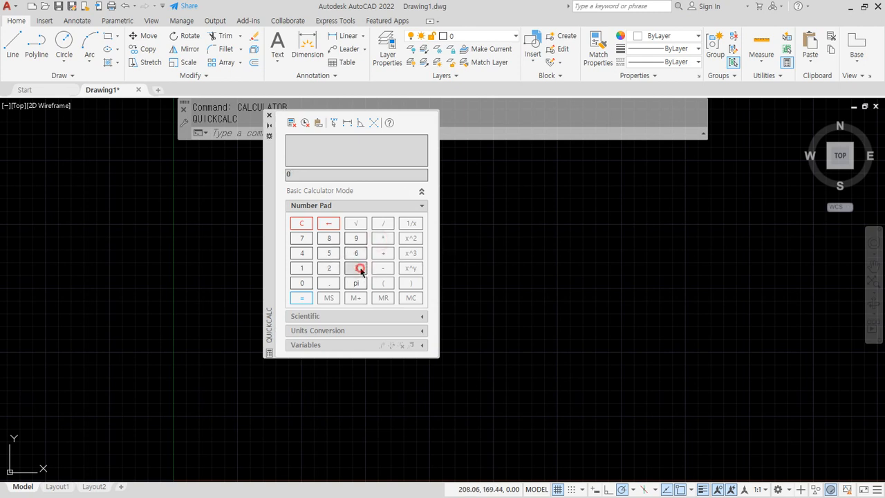
{"action": "left_click", "coordinate": [383, 253]}
{"action": "left_click", "coordinate": [328, 254]}
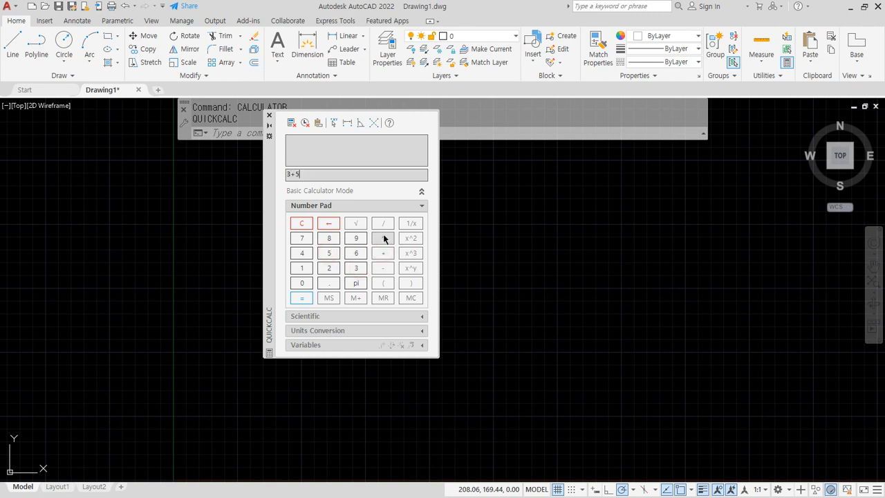
{"action": "left_click", "coordinate": [383, 238]}
{"action": "left_click", "coordinate": [329, 268]}
{"action": "left_click", "coordinate": [300, 298]}
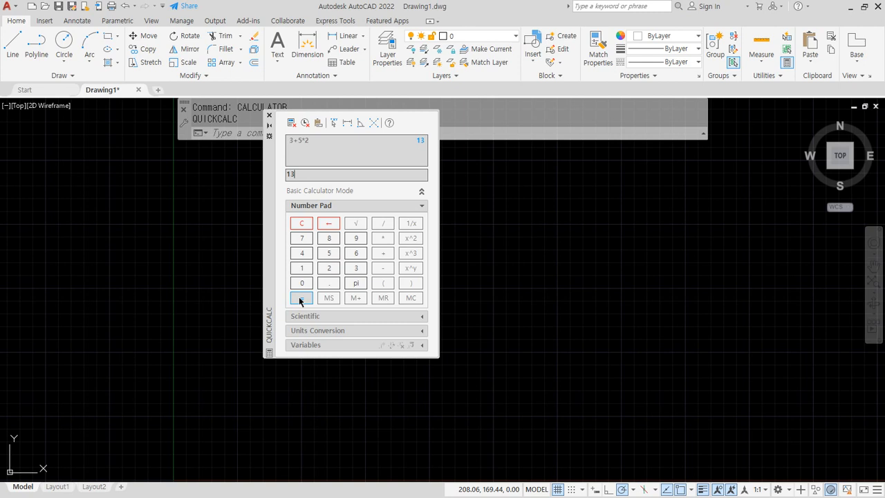
{"action": "left_click", "coordinate": [269, 116]}
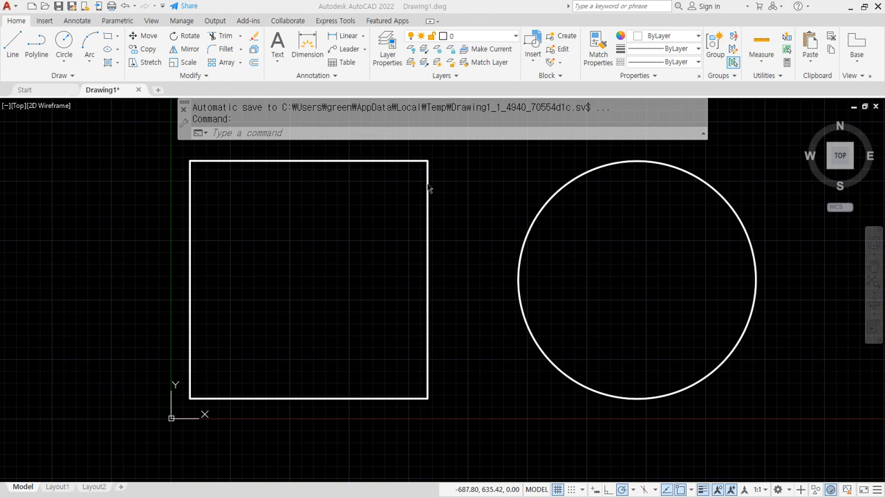
Measure the area of the square with the AREA command by specifying its four corners.
{"action": "type", "text": "a"}
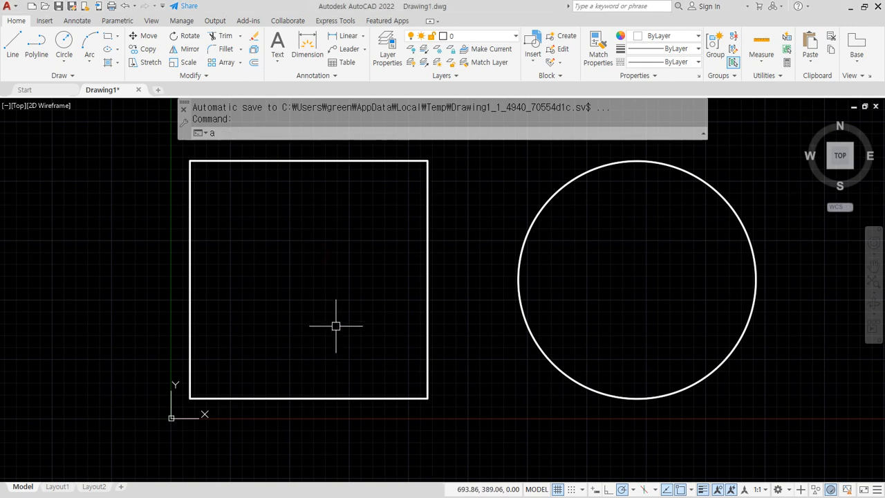
{"action": "type", "text": "rea"}
{"action": "key", "text": "Return"}
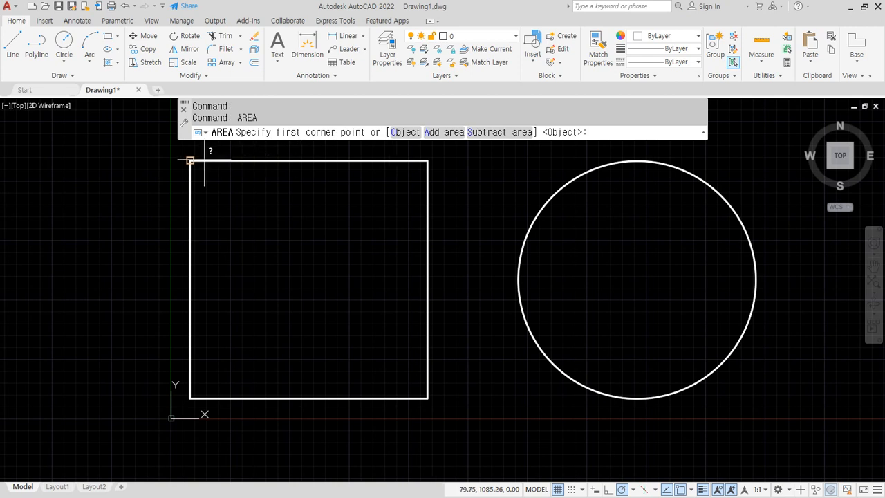
{"action": "left_click", "coordinate": [191, 160]}
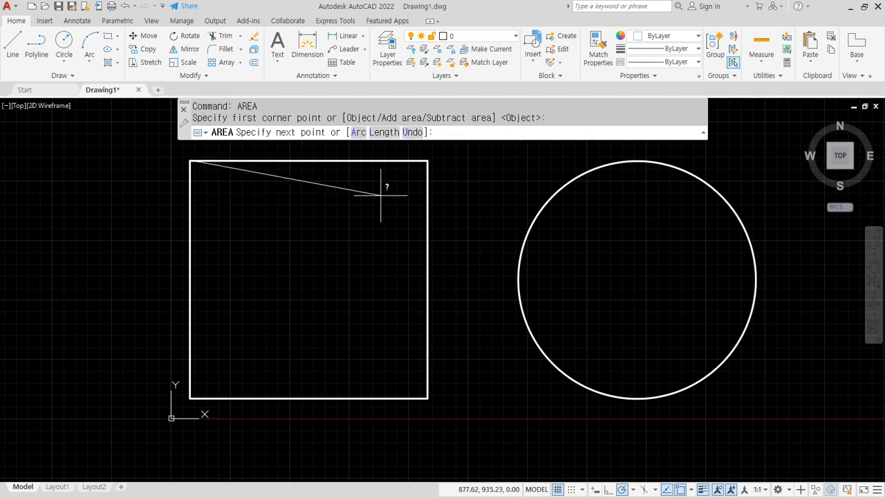
{"action": "left_click", "coordinate": [428, 161]}
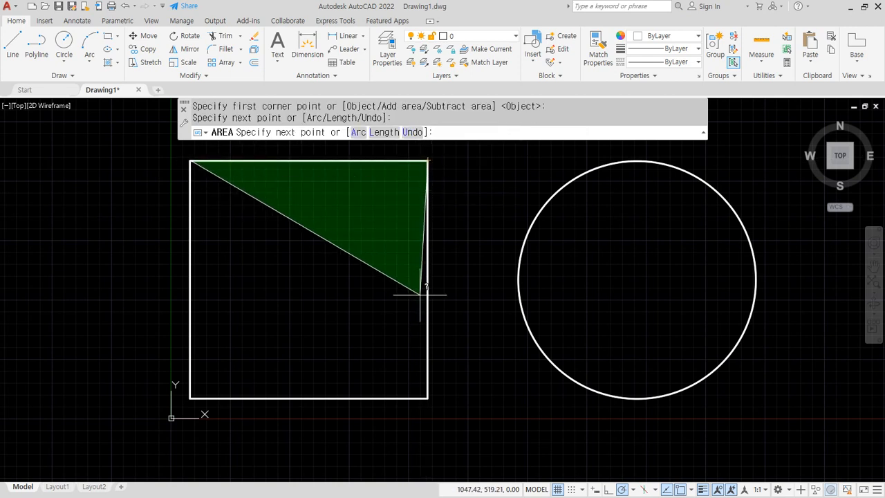
{"action": "left_click", "coordinate": [428, 398]}
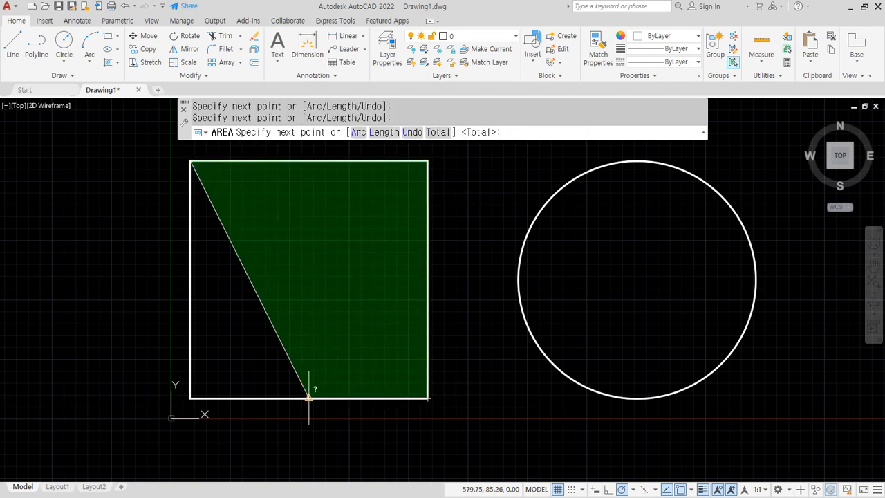
{"action": "left_click", "coordinate": [191, 397]}
{"action": "key", "text": "Return"}
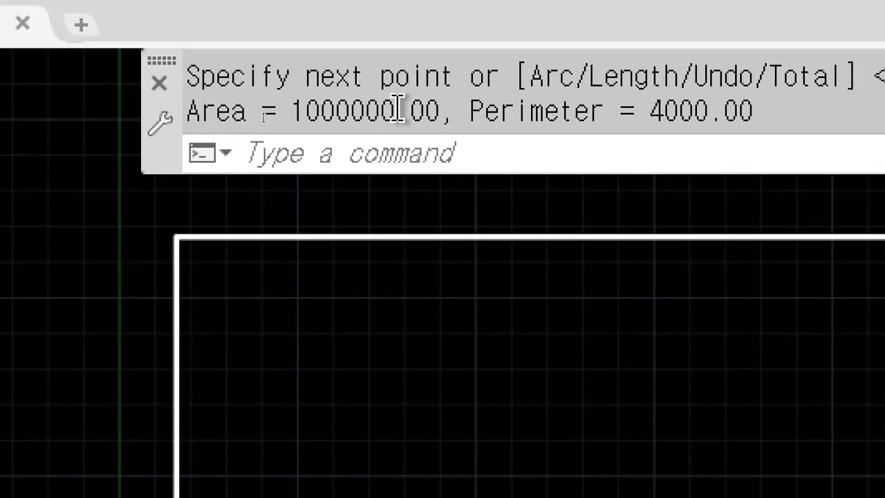
Copy the area value 1000000 from the command history and paste it on a new line below AreA(면적) in the Notepad notes.
{"action": "left_click_drag", "start_coordinate": [399, 110], "coordinate": [294, 107]}
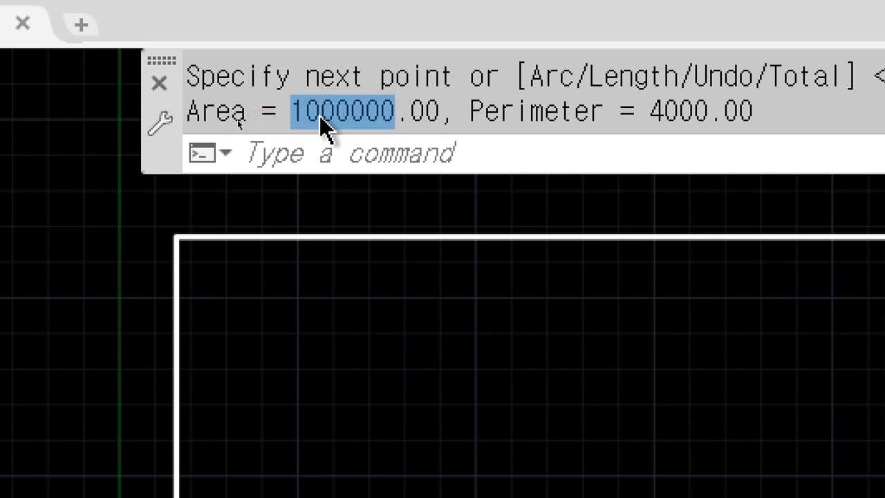
{"action": "right_click", "coordinate": [320, 115]}
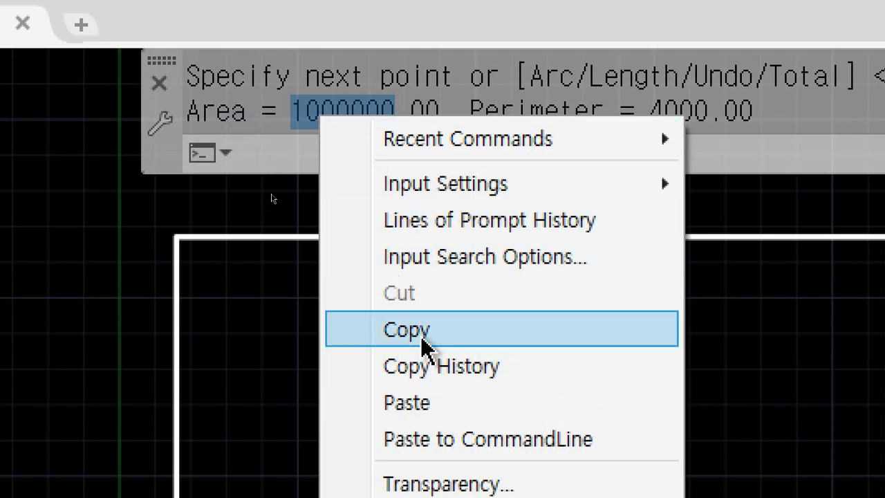
{"action": "left_click", "coordinate": [423, 336]}
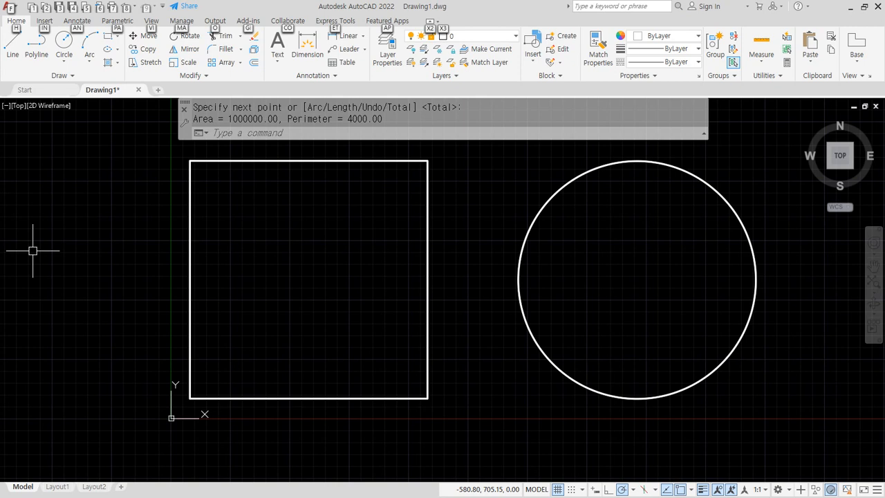
{"action": "key", "text": "alt+Tab"}
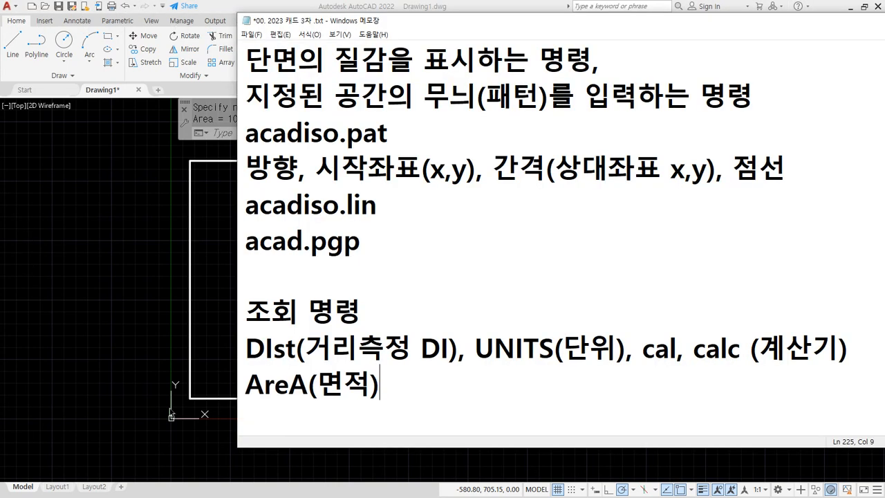
{"action": "key", "text": "Return"}
{"action": "key", "text": "ctrl+v"}
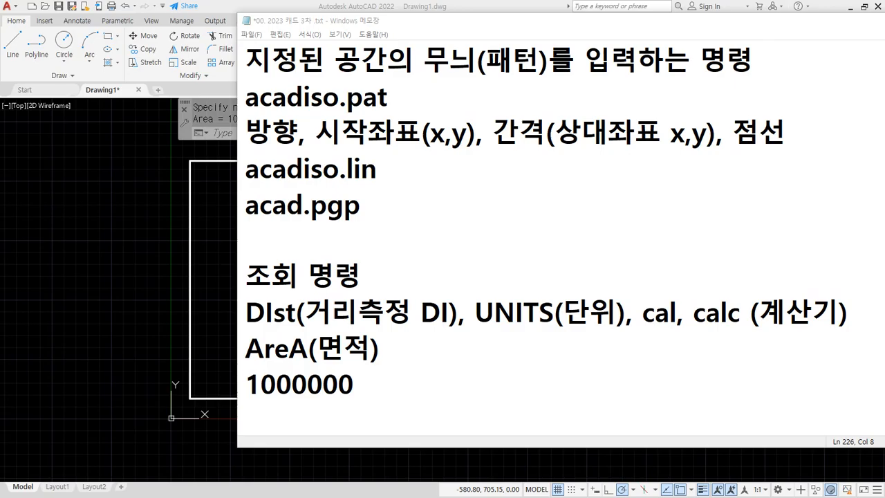
Append the unit mm² to the pasted area value and insert thousands separators so the line reads "1,000,000mm²".
{"action": "left_click", "coordinate": [394, 385]}
{"action": "type", "text": "mm²"}
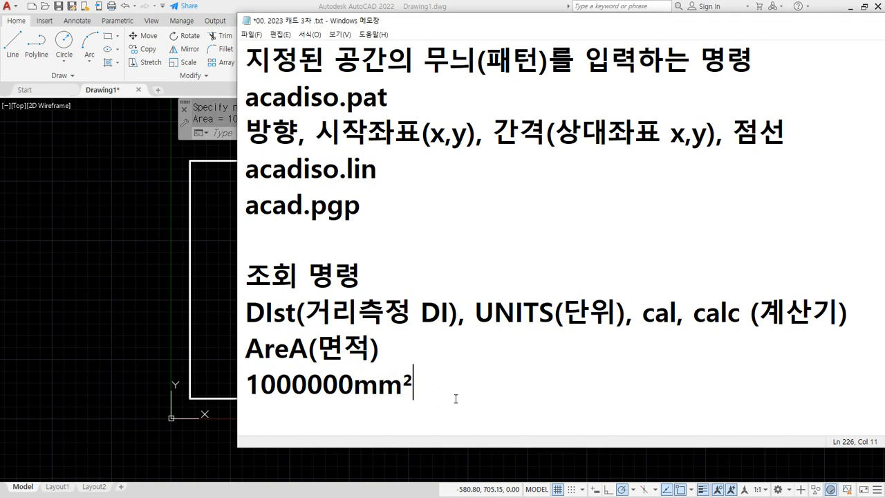
{"action": "key", "text": "Left"}
{"action": "key", "text": "Left"}
{"action": "key", "text": "Left"}
{"action": "key", "text": "Left"}
{"action": "key", "text": "Left"}
{"action": "key", "text": "Left"}
{"action": "type", "text": ","}
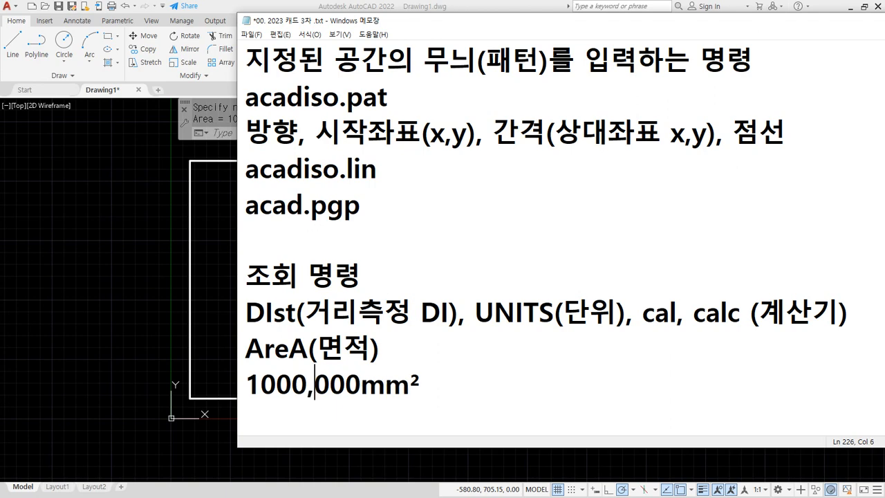
{"action": "key", "text": "Left"}
{"action": "key", "text": "Left"}
{"action": "key", "text": "Left"}
{"action": "key", "text": "Left"}
{"action": "type", "text": ","}
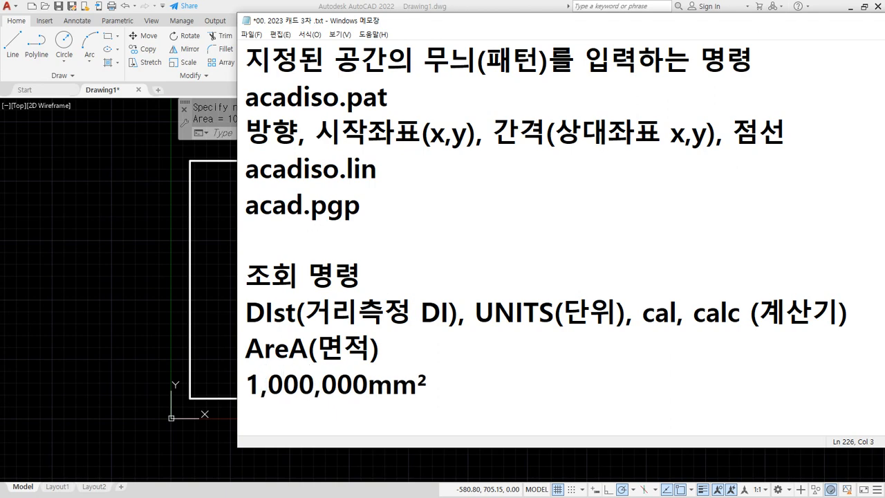
Append " = ?m²" to the end of the 1,000,000mm² line.
{"action": "key", "text": "Home"}
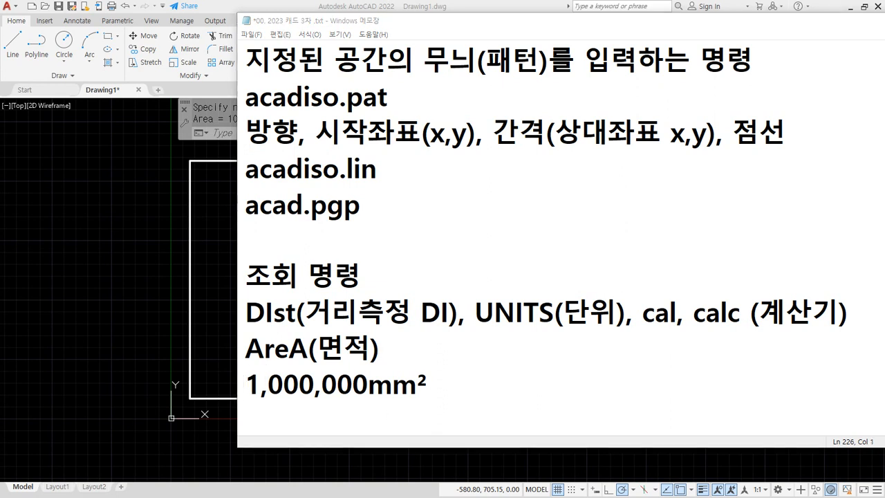
{"action": "left_click", "coordinate": [314, 384]}
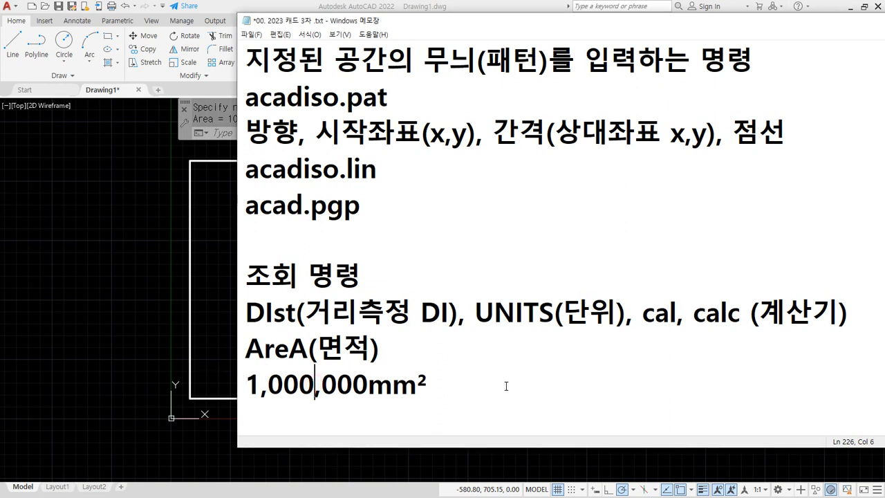
{"action": "left_click", "coordinate": [506, 386]}
{"action": "type", "text": "= ?m²"}
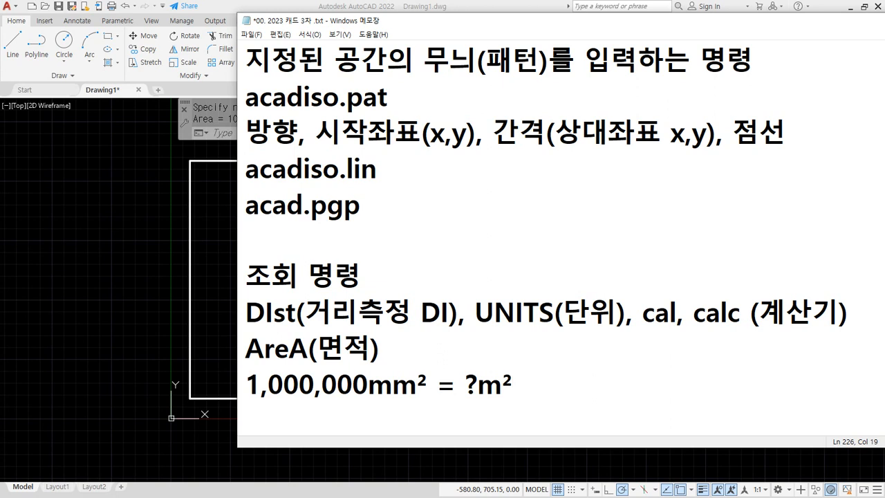
Insert a line reading "1m = 1,000mm" between the AreA(면적) line and the 1,000,000mm² line.
{"action": "key", "text": "Up"}
{"action": "key", "text": "Return"}
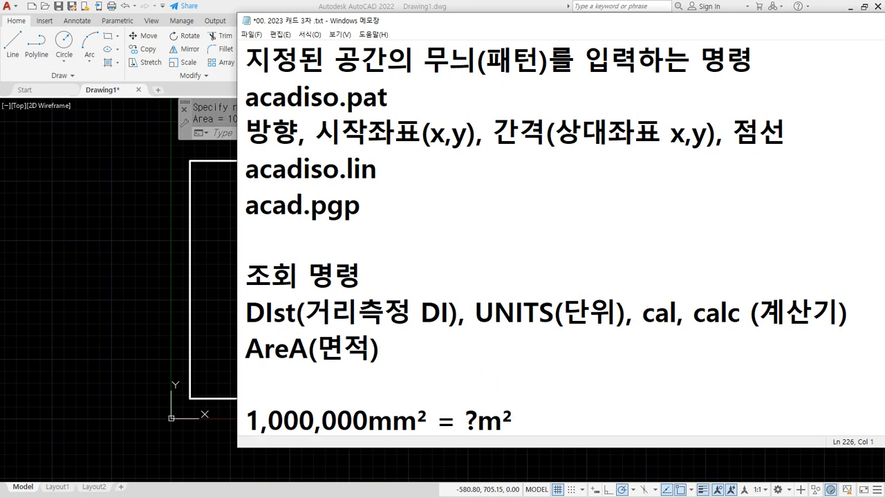
{"action": "scroll", "coordinate": [511, 388], "scroll_direction": "down", "scroll_amount": 1}
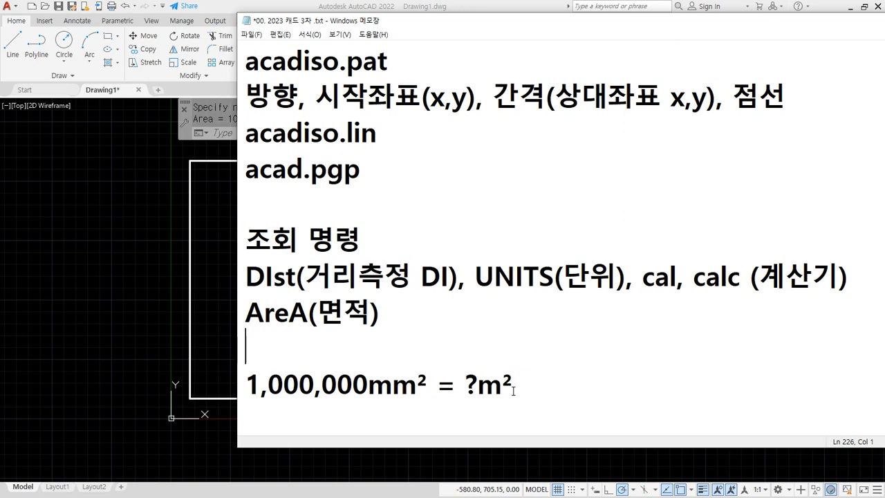
{"action": "type", "text": "1m = "}
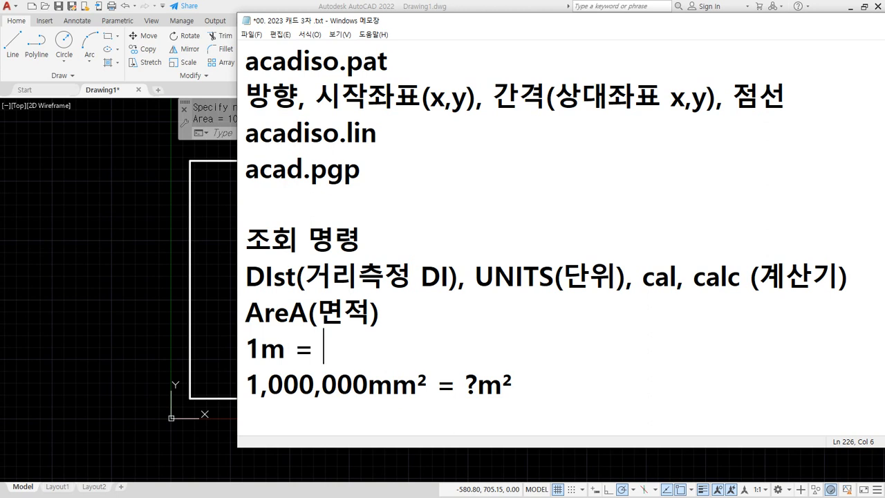
{"action": "type", "text": "1,000"}
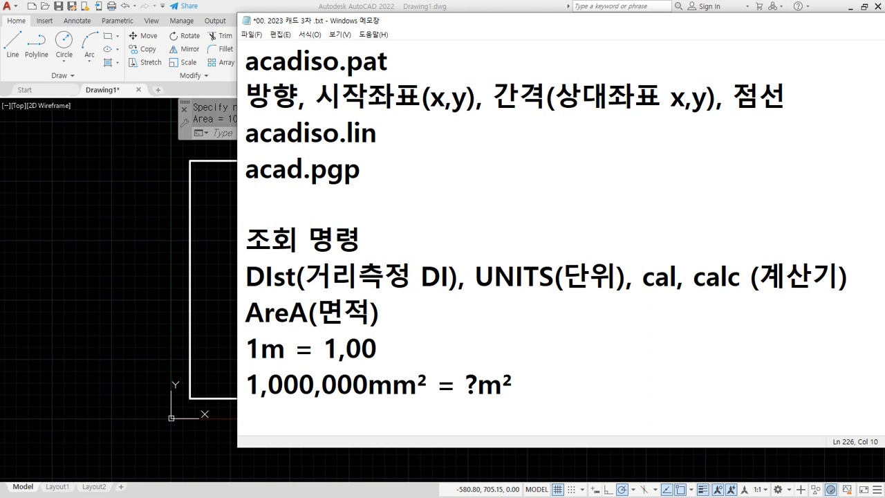
{"action": "type", "text": "mm"}
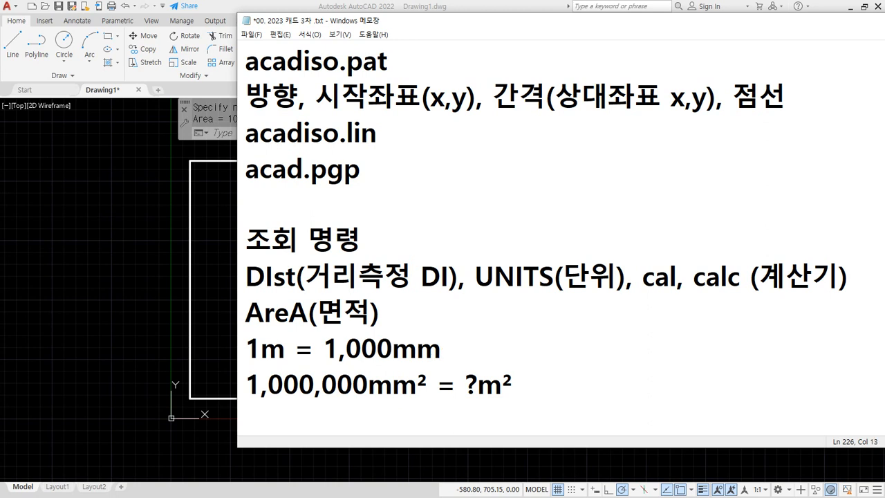
Replace the question mark in the 1,000,000mm² conversion line with 1.
{"action": "key", "text": "Down"}
{"action": "key", "text": "Right"}
{"action": "key", "text": "Right"}
{"action": "key", "text": "Delete"}
{"action": "type", "text": "1"}
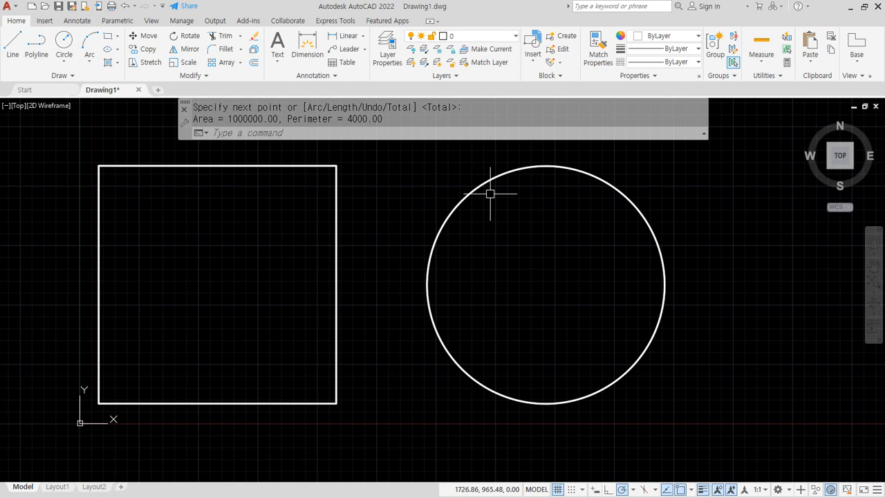
In AutoCAD, measure the circle's area and circumference using the Object option of the AREA command.
{"action": "type", "text": "area"}
{"action": "key", "text": "Return"}
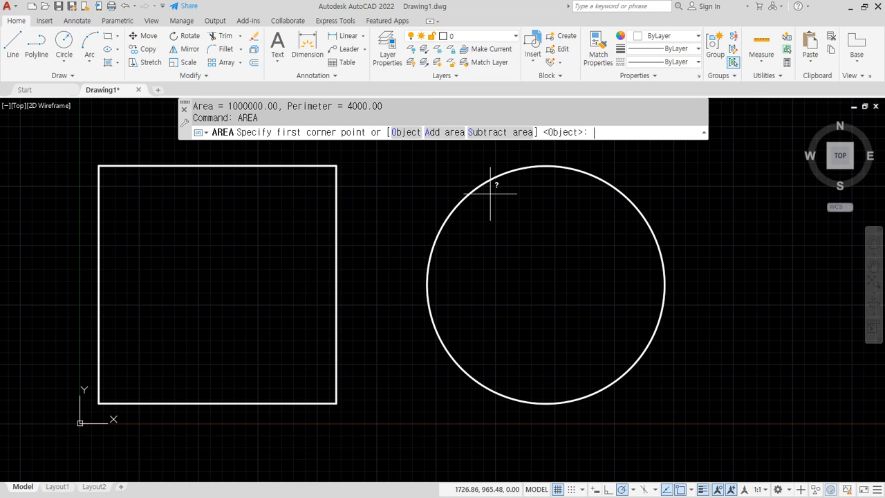
{"action": "left_click", "coordinate": [403, 133]}
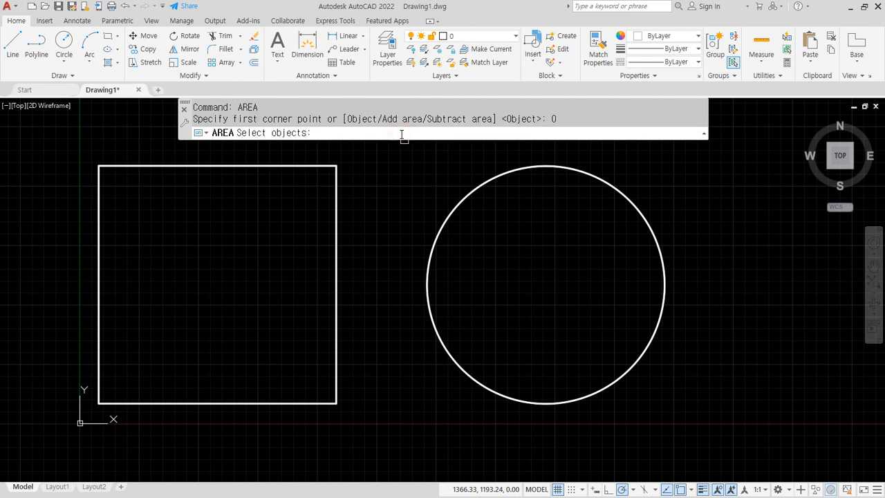
{"action": "left_click", "coordinate": [486, 185]}
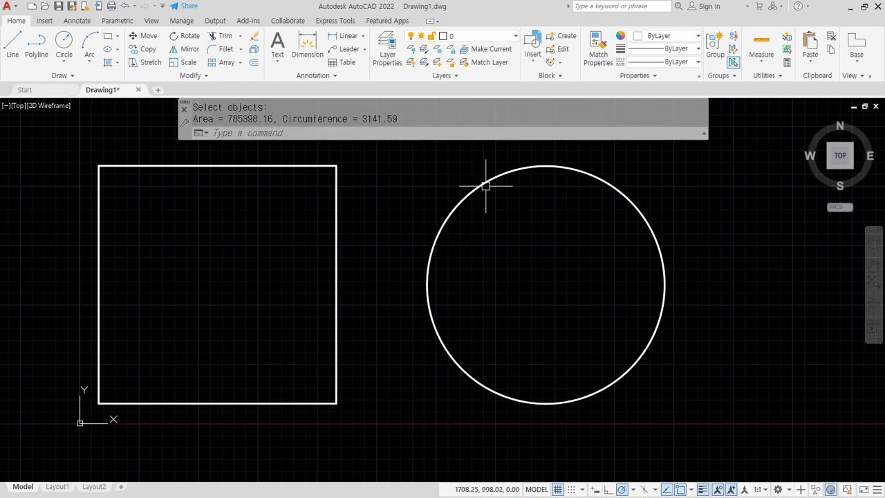
{"action": "left_click_drag", "start_coordinate": [224, 119], "coordinate": [417, 119]}
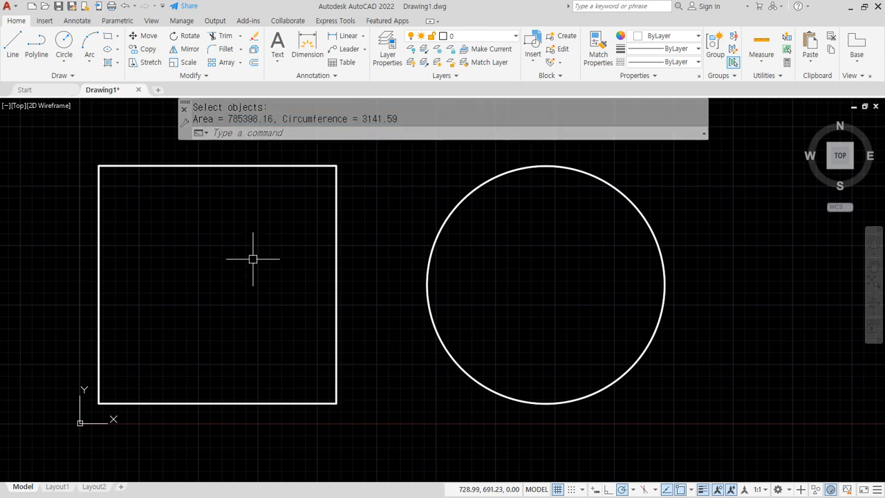
Measure the square's area and perimeter with AREA by selecting it as an object.
{"action": "middle_click_drag", "start_coordinate": [233, 190], "coordinate": [257, 196]}
{"action": "left_click", "coordinate": [257, 171]}
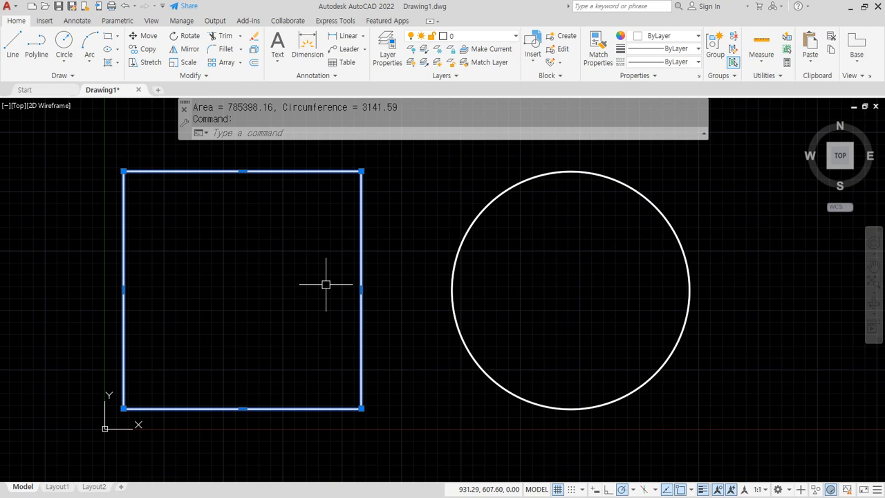
{"action": "type", "text": "area"}
{"action": "key", "text": "Return"}
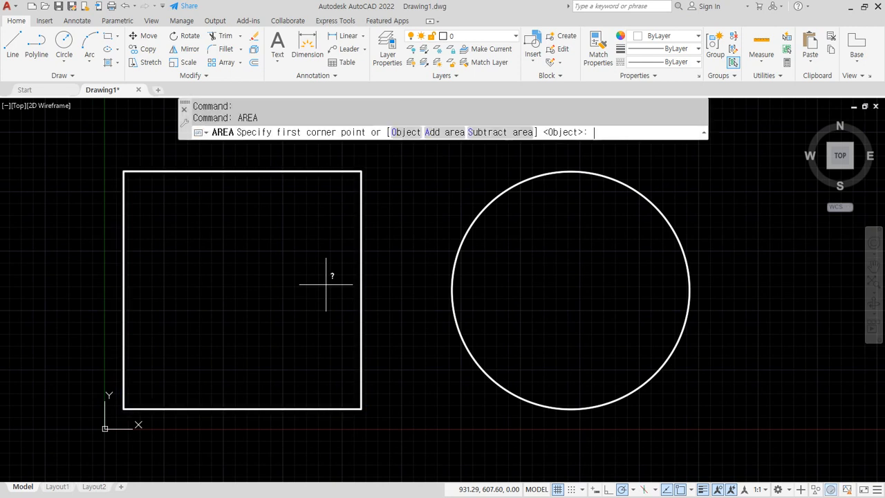
{"action": "left_click", "coordinate": [407, 132]}
{"action": "left_click", "coordinate": [297, 171]}
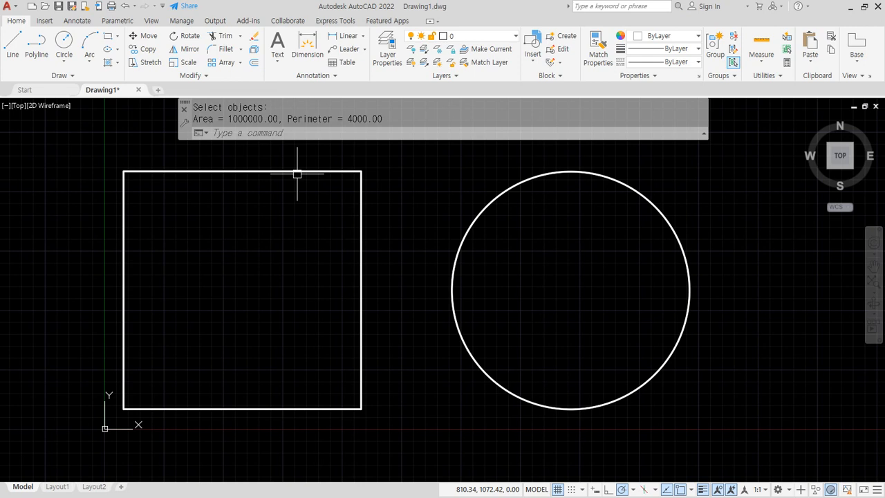
{"action": "key", "text": "Escape"}
Draw circles centred on the midpoints of the square's left and top edges, with radii of 100 and 200 respectively.
{"action": "scroll", "coordinate": [302, 273], "scroll_direction": "down", "scroll_amount": 2}
{"action": "type", "text": "c"}
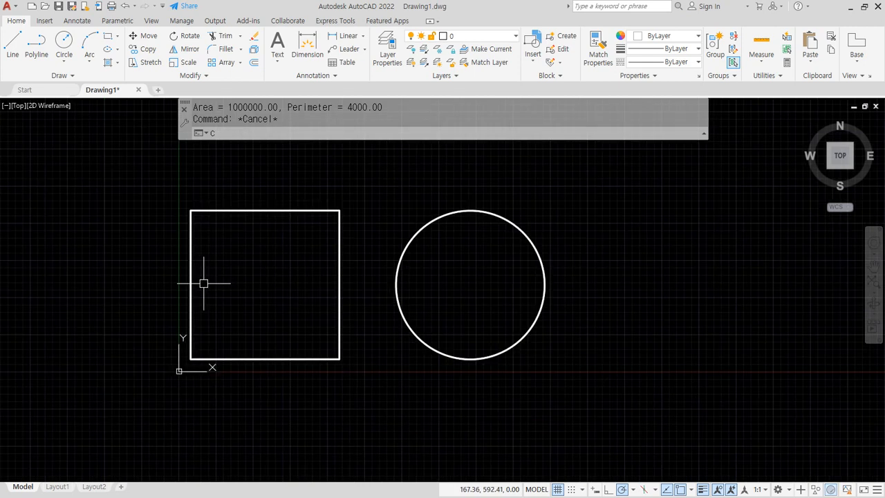
{"action": "key", "text": "Return"}
{"action": "left_click", "coordinate": [195, 288]}
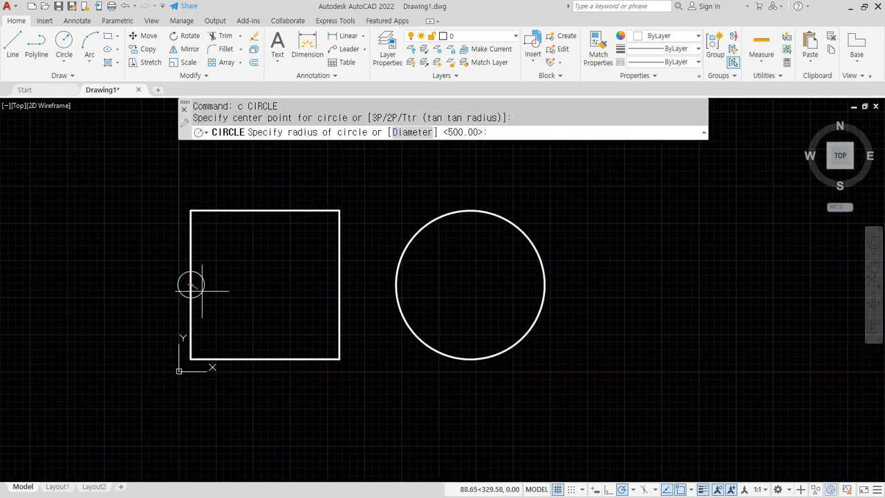
{"action": "type", "text": "100"}
{"action": "key", "text": "Return"}
{"action": "key", "text": "Return"}
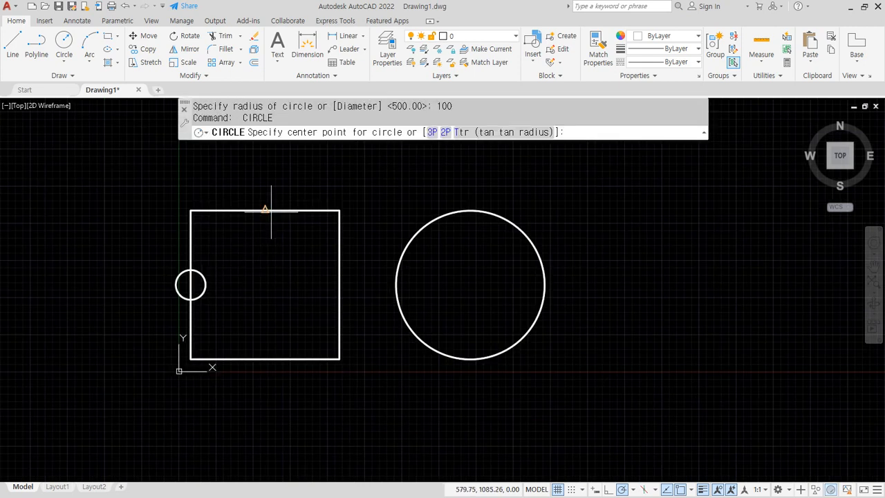
{"action": "left_click", "coordinate": [271, 210]}
{"action": "type", "text": "200"}
{"action": "key", "text": "Return"}
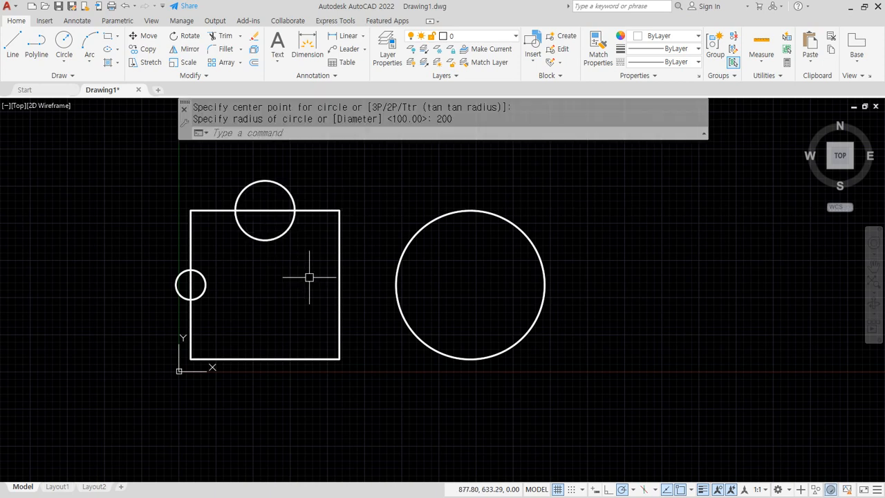
Draw circles centred on the midpoints of the square's right and bottom edges, with radii of 300 and 400 respectively.
{"action": "key", "text": "Return"}
{"action": "left_click", "coordinate": [339, 284]}
{"action": "type", "text": "300"}
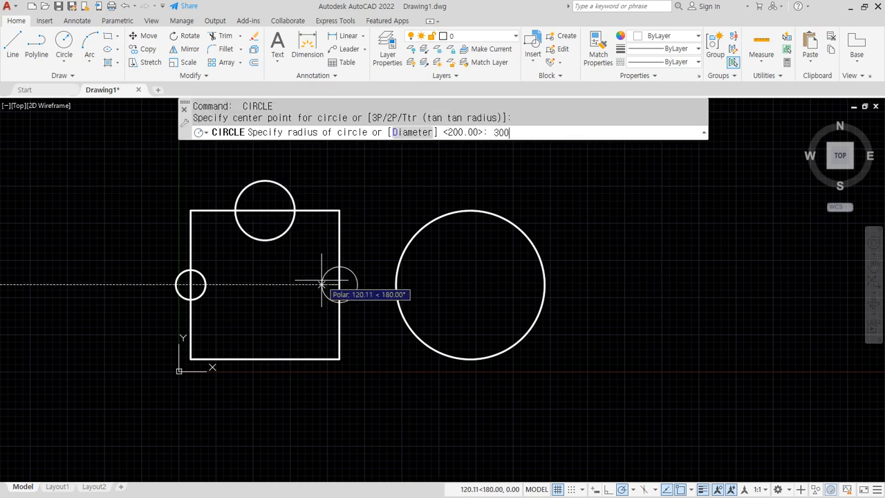
{"action": "key", "text": "Return"}
{"action": "key", "text": "Return"}
{"action": "left_click", "coordinate": [265, 358]}
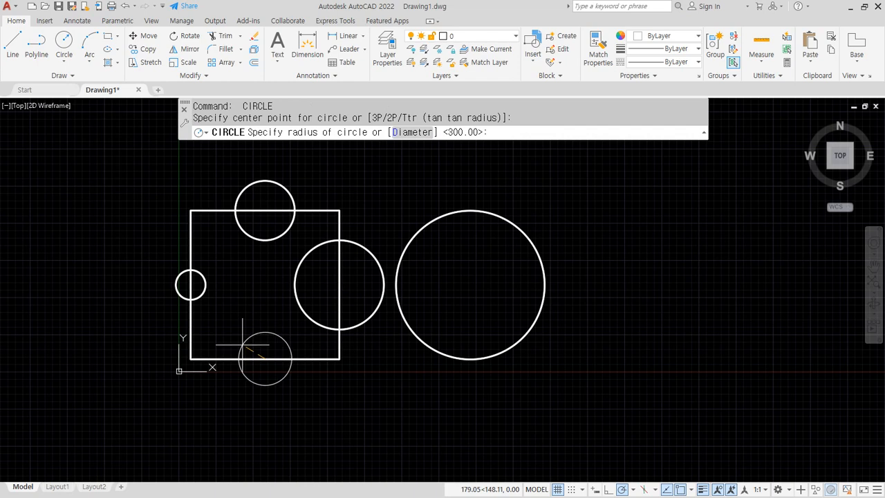
{"action": "type", "text": "400"}
{"action": "key", "text": "Return"}
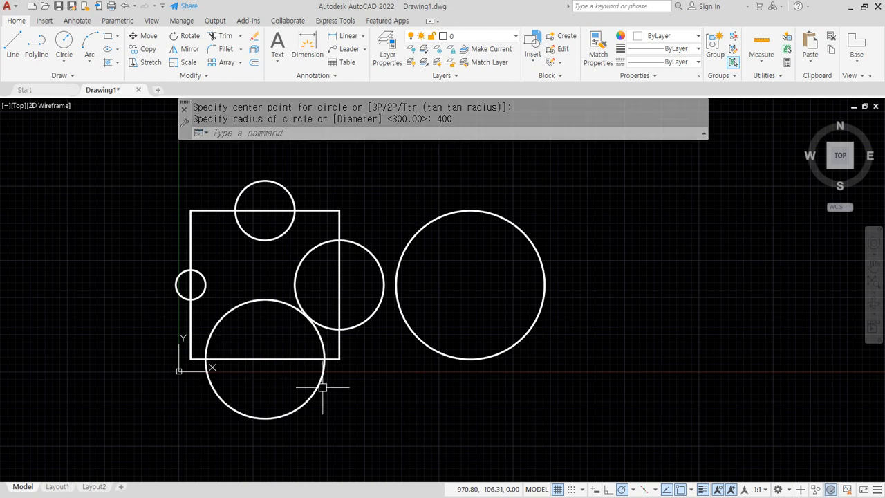
Trim the outer halves of the top and bottom circles and the inner halves of the left and right circles.
{"action": "type", "text": "tr"}
{"action": "key", "text": "Return"}
{"action": "left_click", "coordinate": [303, 403]}
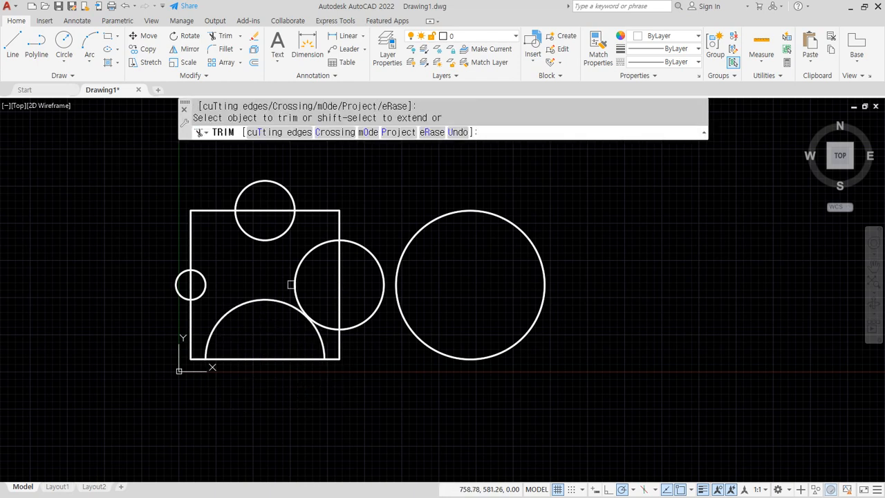
{"action": "left_click", "coordinate": [290, 284]}
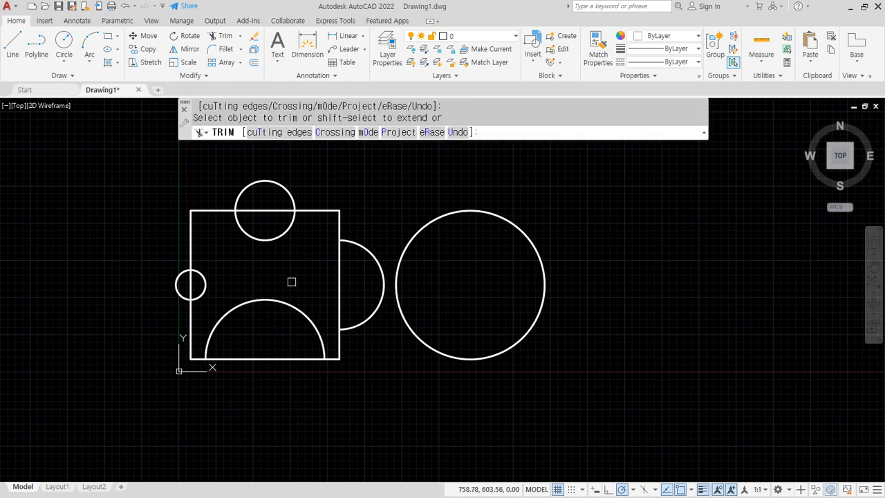
{"action": "left_click", "coordinate": [266, 183]}
{"action": "left_click", "coordinate": [196, 283]}
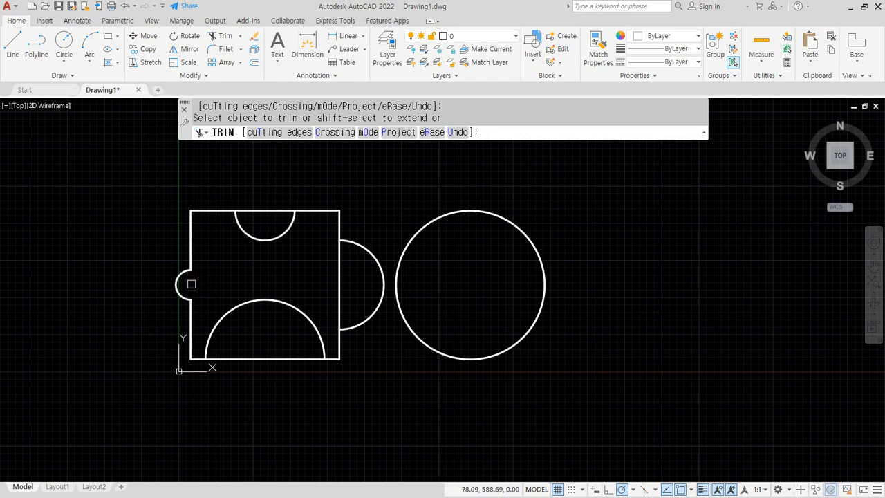
Trim the segments of the square's top, right and bottom edges that span the remaining arcs.
{"action": "left_click", "coordinate": [264, 210]}
{"action": "left_click", "coordinate": [340, 283]}
{"action": "left_click", "coordinate": [283, 358]}
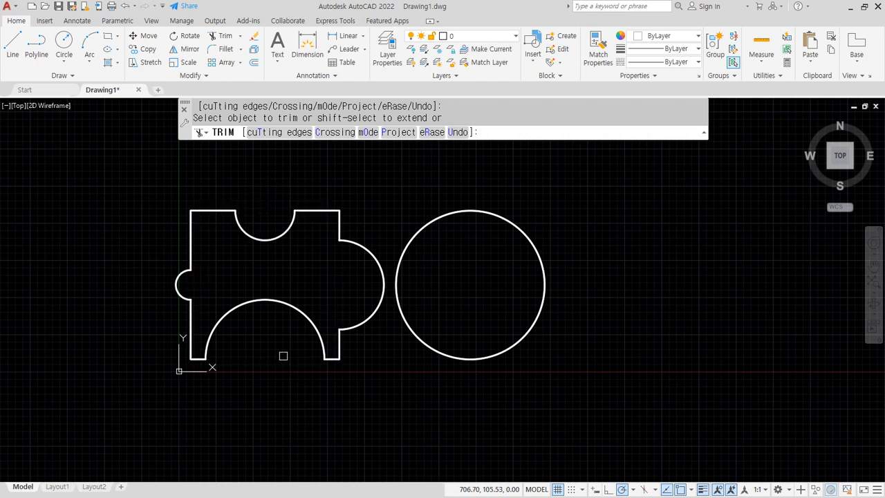
{"action": "key", "text": "Escape"}
Join all the lines and arcs of the trimmed outline into a single polyline and check it by selecting it.
{"action": "scroll", "coordinate": [276, 325], "scroll_direction": "up", "scroll_amount": 2}
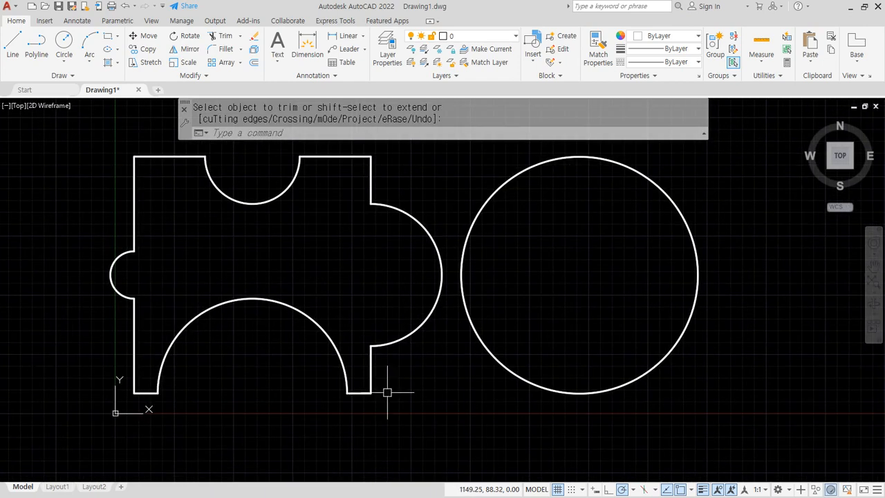
{"action": "left_click", "coordinate": [270, 299]}
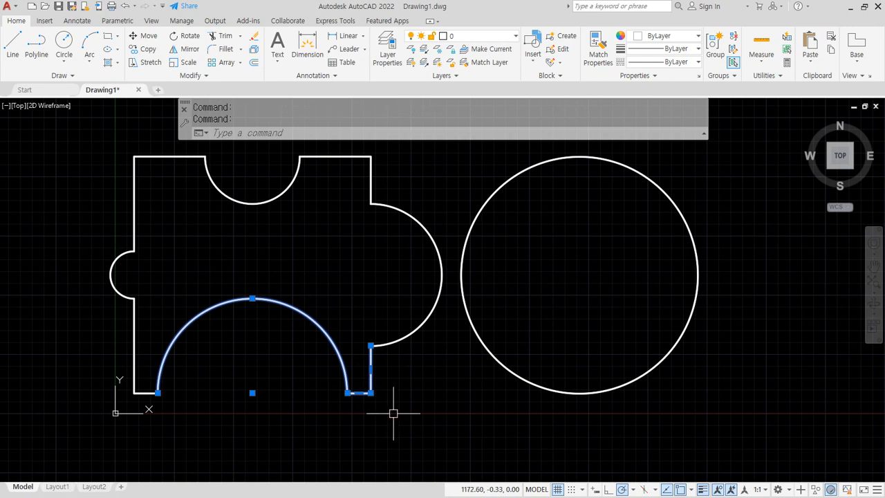
{"action": "key", "text": "Escape"}
{"action": "key", "text": "Escape"}
{"action": "type", "text": "j"}
{"action": "key", "text": "Return"}
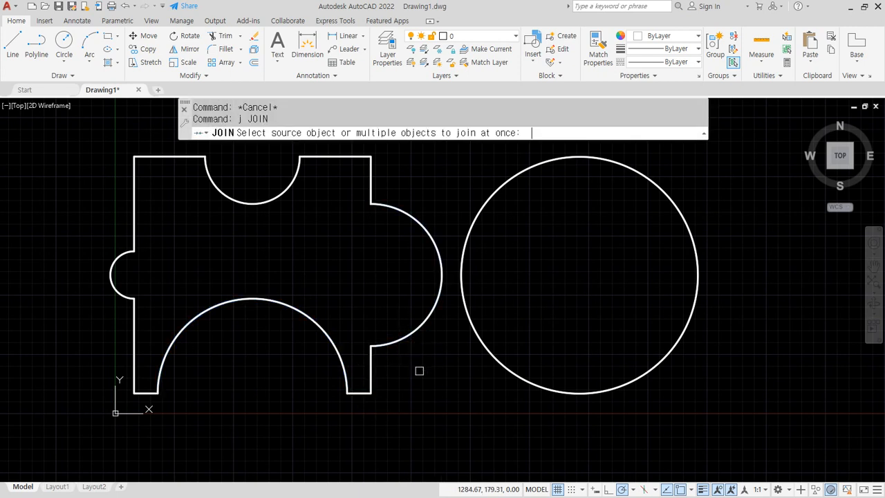
{"action": "middle_click_drag", "start_coordinate": [433, 397], "coordinate": [454, 424]}
{"action": "left_click", "coordinate": [451, 439]}
{"action": "left_click", "coordinate": [68, 171]}
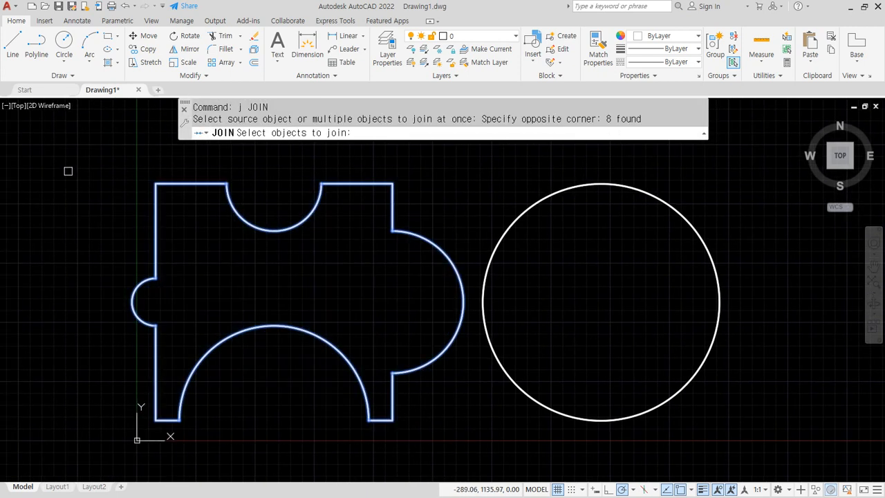
{"action": "key", "text": "Return"}
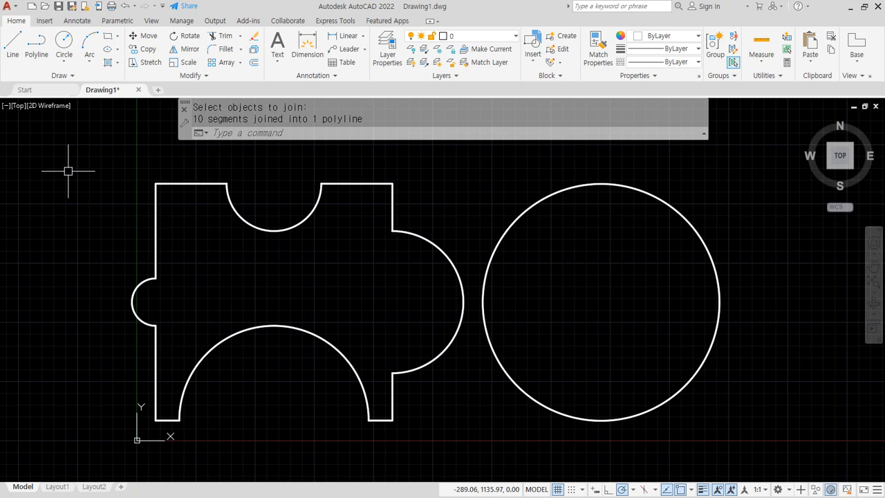
{"action": "left_click", "coordinate": [208, 184]}
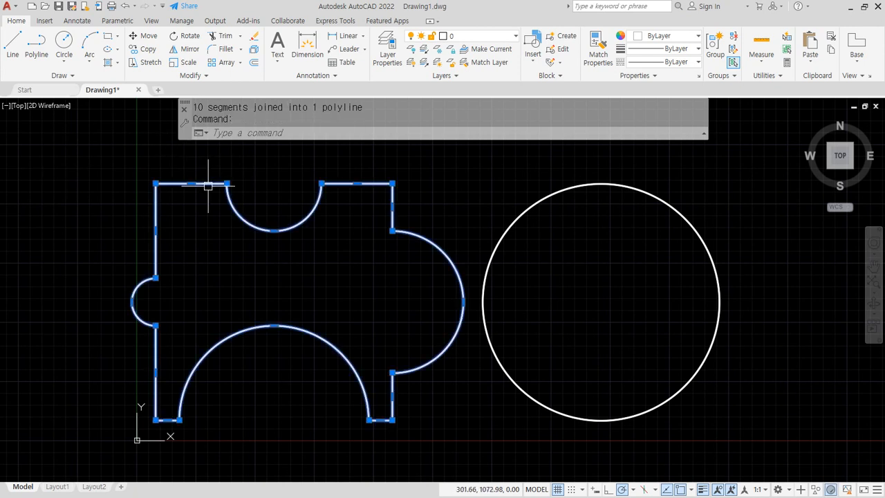
{"action": "key", "text": "Escape"}
Measure the area and perimeter of the joined outline using the Object option of the AREA command.
{"action": "type", "text": "area"}
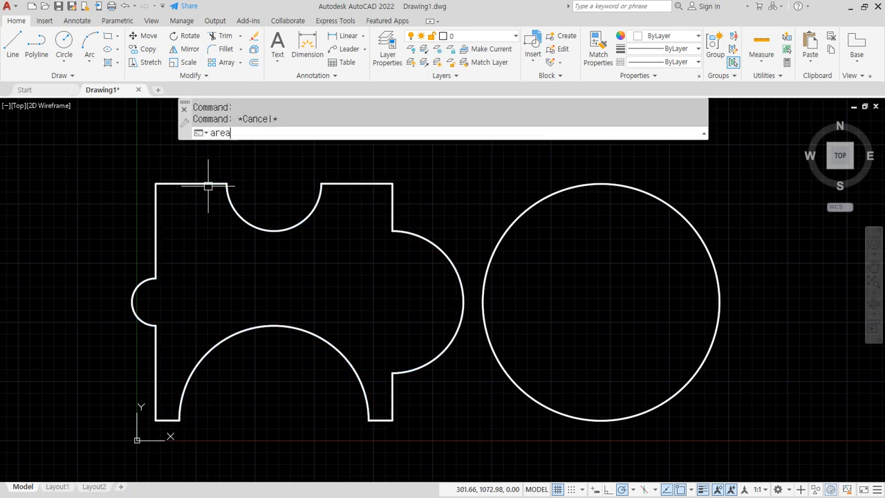
{"action": "key", "text": "Return"}
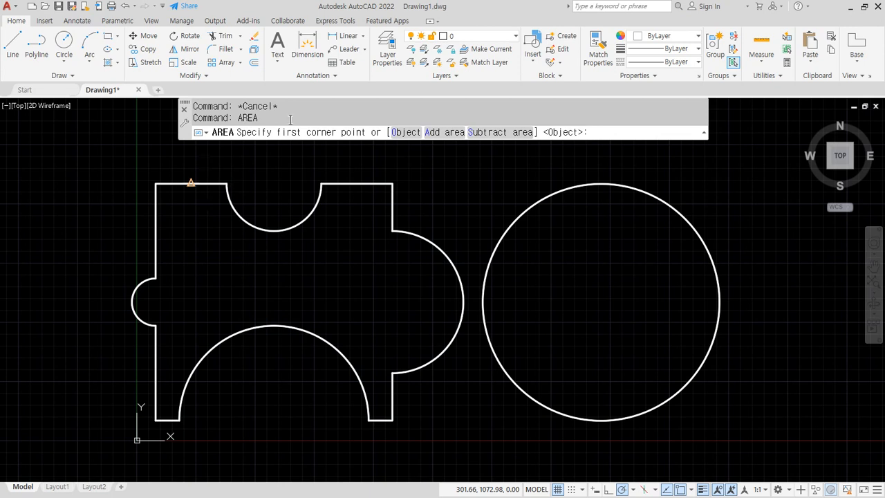
{"action": "left_click", "coordinate": [405, 132]}
{"action": "left_click", "coordinate": [349, 183]}
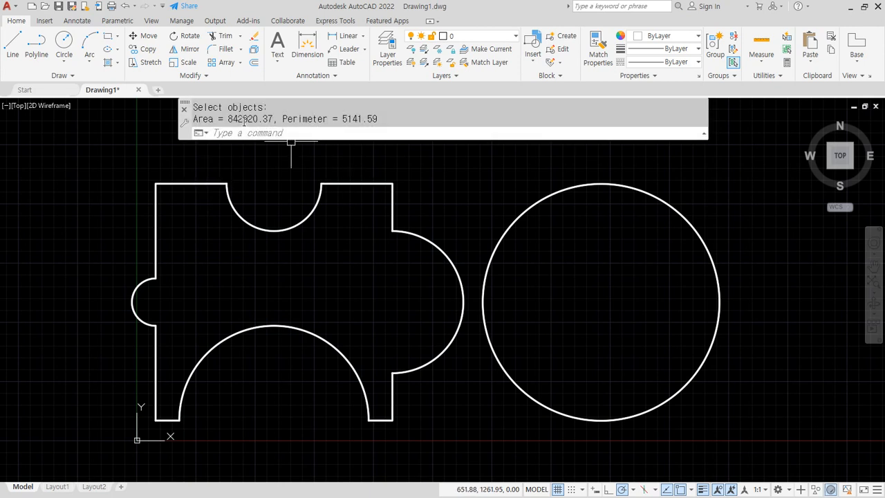
{"action": "mouse_move", "coordinate": [223, 118]}
{"action": "left_mouse_down"}
{"action": "mouse_move", "coordinate": [423, 118]}
{"action": "mouse_move", "coordinate": [226, 118]}
{"action": "left_mouse_up"}
{"action": "key", "text": "Escape"}
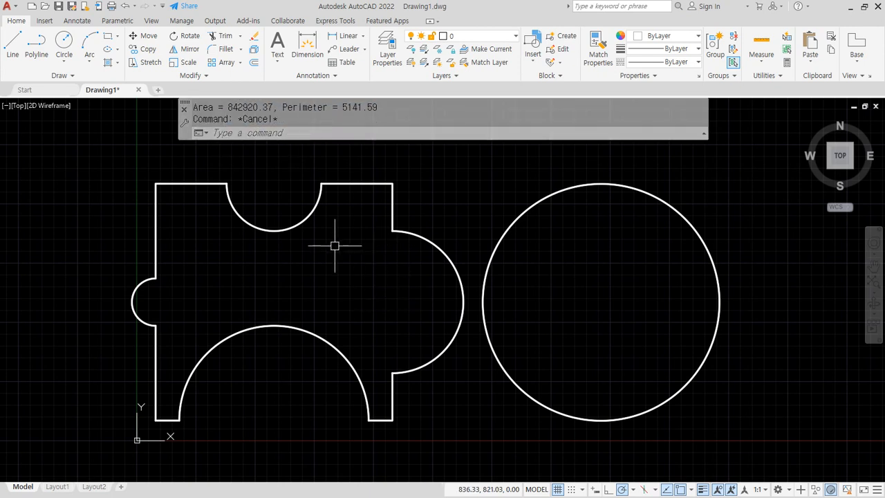
{"action": "left_click_drag", "start_coordinate": [332, 245], "coordinate": [353, 235]}
{"action": "left_click_drag", "start_coordinate": [602, 267], "coordinate": [629, 256]}
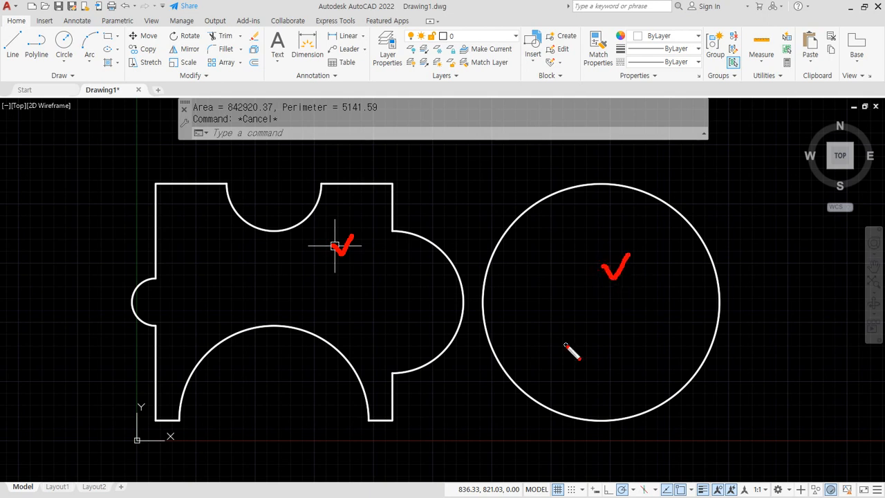
Measure the combined area of the joined outline and the large circle using the AREA command's Add area and Object options.
{"action": "key", "text": "Escape"}
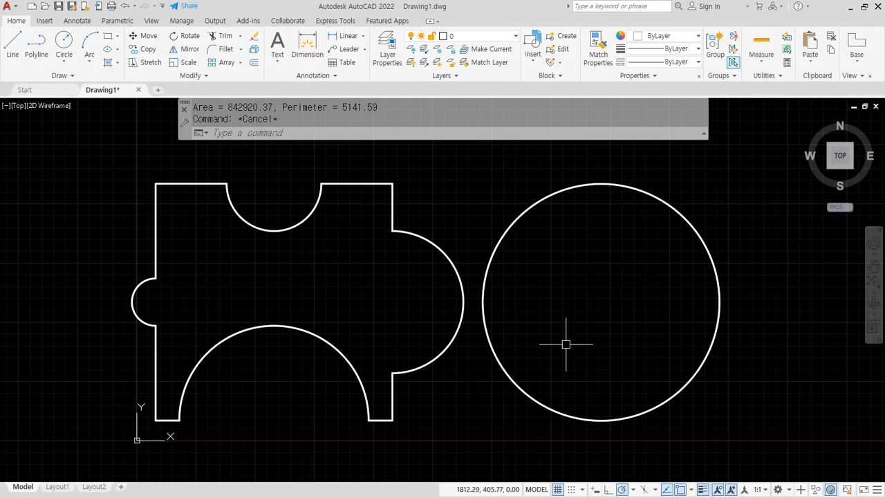
{"action": "type", "text": "area"}
{"action": "key", "text": "Return"}
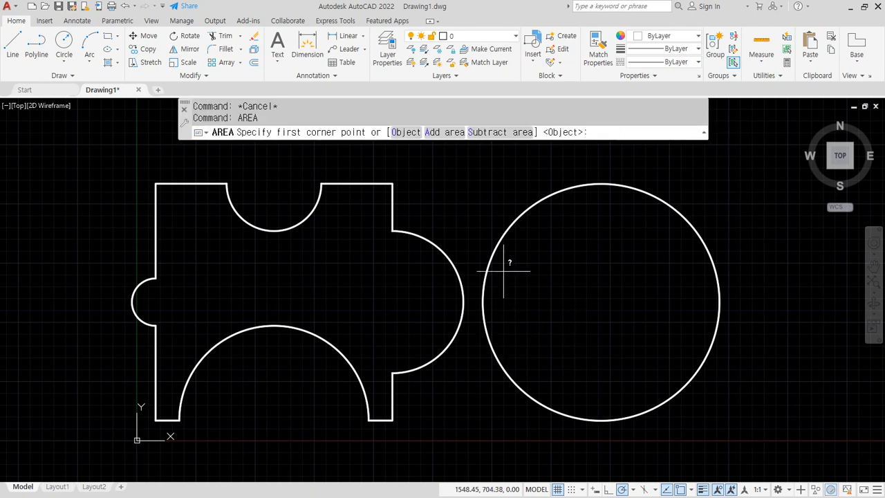
{"action": "left_click", "coordinate": [437, 134]}
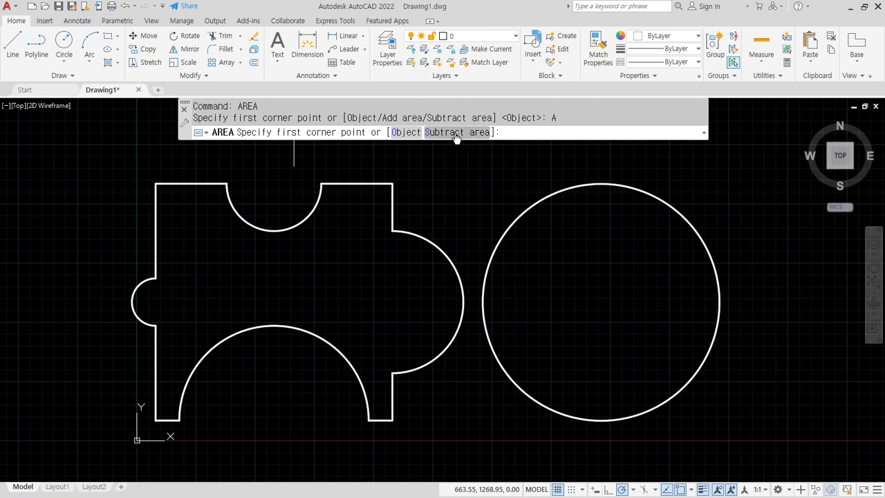
{"action": "left_click", "coordinate": [406, 132]}
{"action": "left_click", "coordinate": [365, 183]}
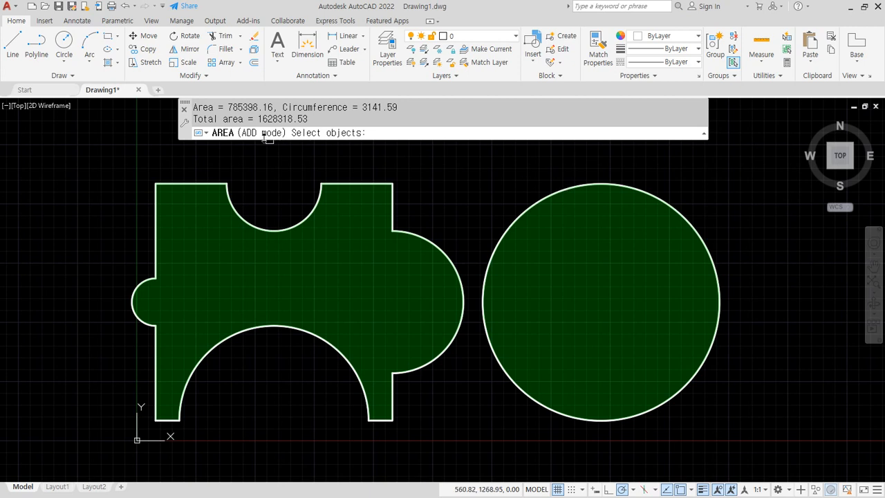
{"action": "left_click_drag", "start_coordinate": [262, 119], "coordinate": [309, 119]}
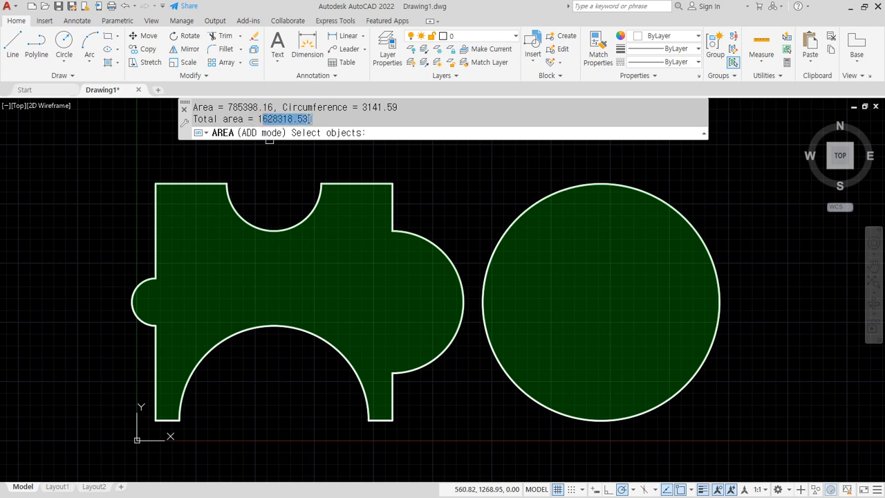
{"action": "left_click", "coordinate": [330, 114]}
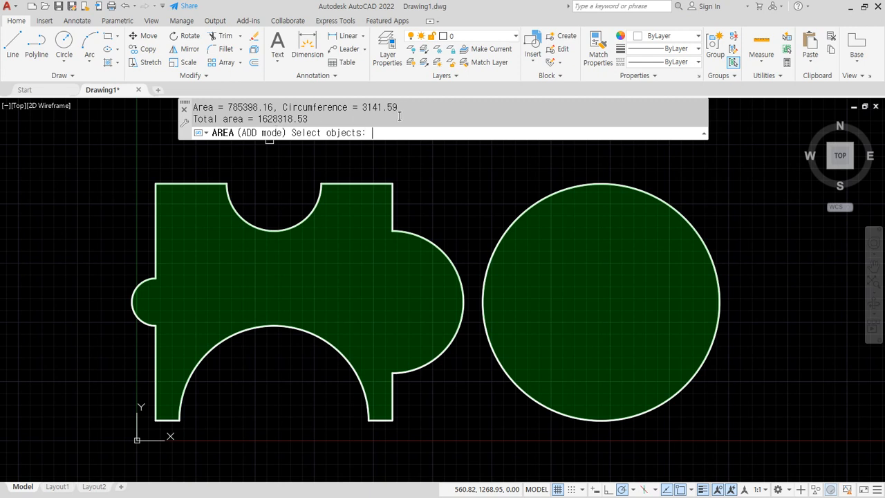
{"action": "key", "text": "Return"}
{"action": "key", "text": "Return"}
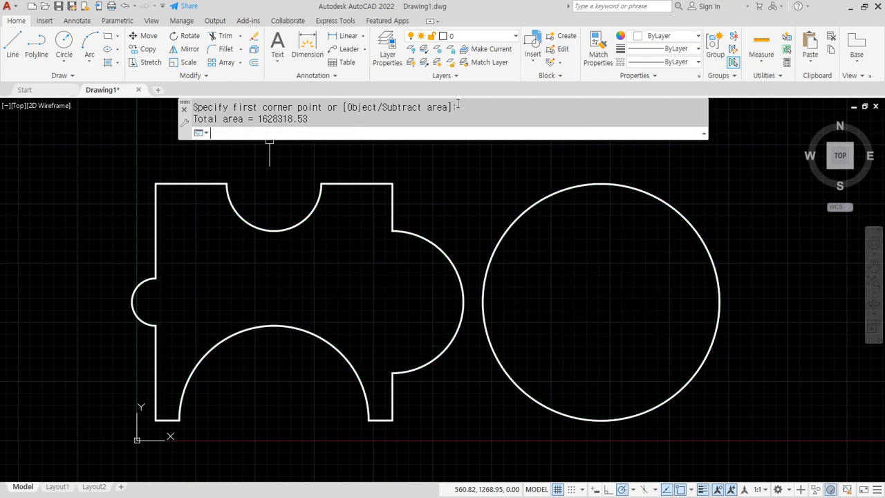
{"action": "double_click", "coordinate": [297, 123]}
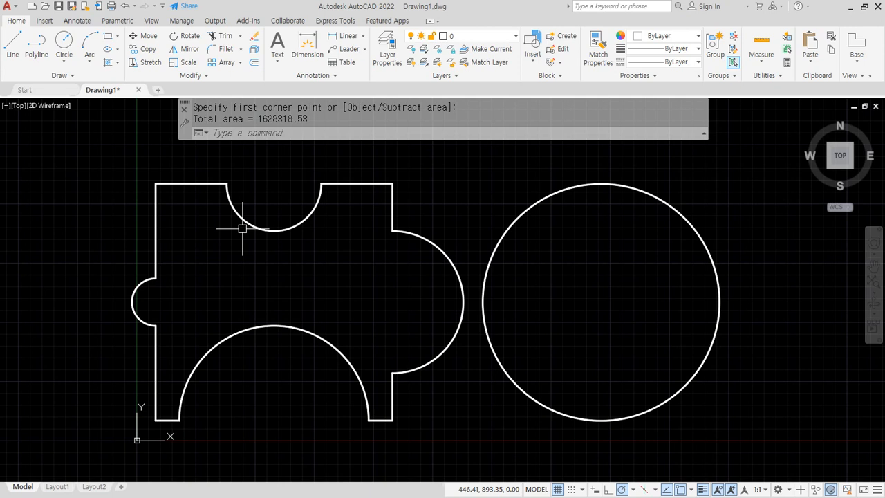
Draw a circle of radius 150 at the centre of the outline's outward-bulging right arc.
{"action": "type", "text": "c"}
{"action": "key", "text": "Return"}
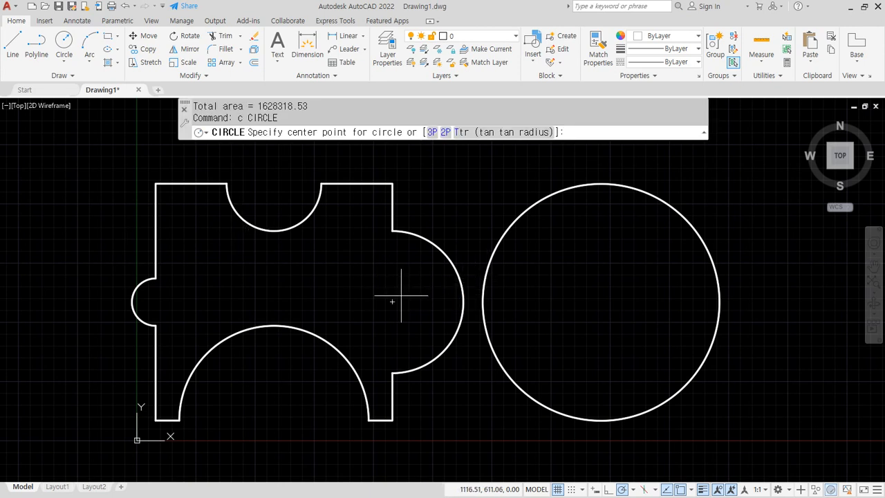
{"action": "left_click", "coordinate": [392, 301]}
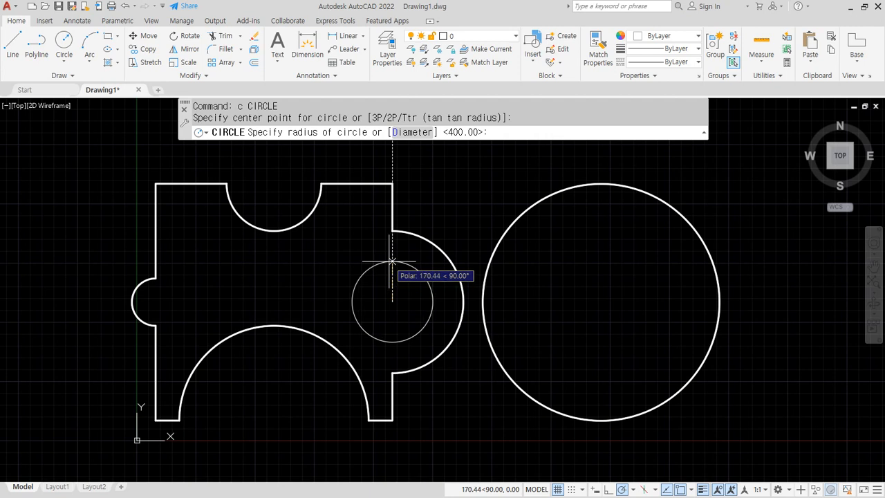
{"action": "type", "text": "150"}
{"action": "key", "text": "Return"}
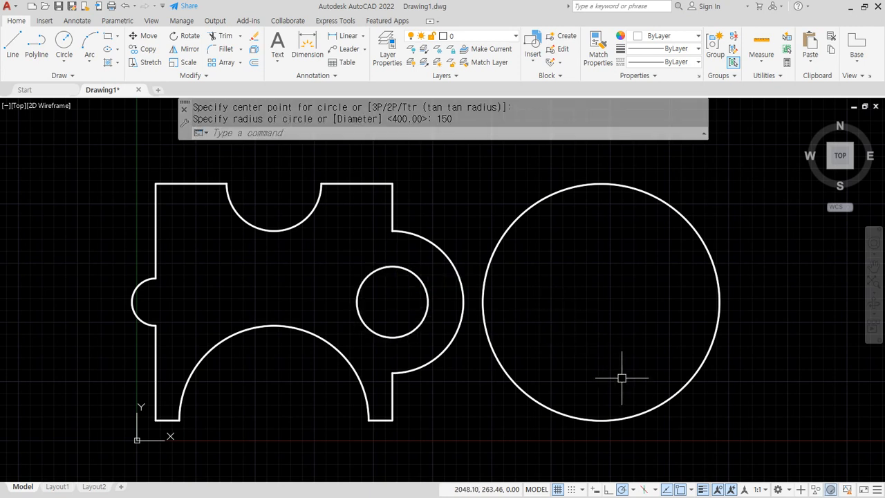
Draw a circle of radius 200 concentric with the large circle.
{"action": "key", "text": "Return"}
{"action": "left_click", "coordinate": [601, 301]}
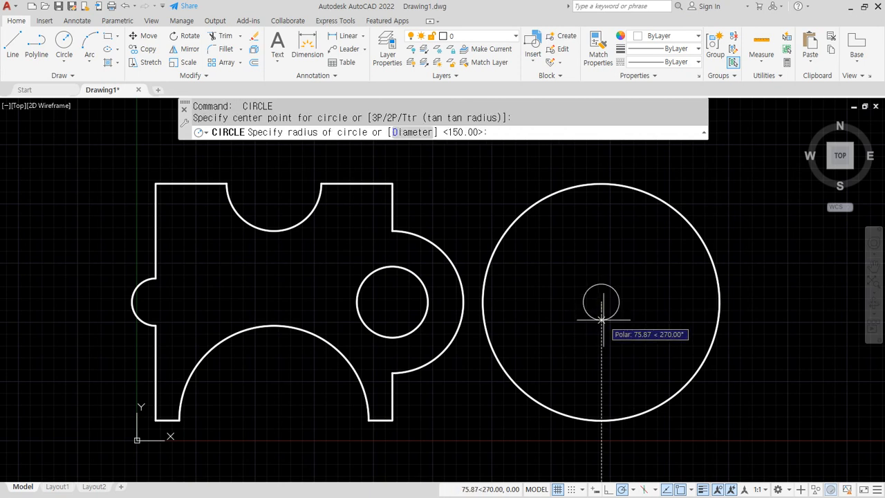
{"action": "type", "text": "200"}
{"action": "key", "text": "Return"}
{"action": "mouse_move", "coordinate": [197, 448]}
{"action": "left_mouse_down"}
{"action": "mouse_move", "coordinate": [83, 289]}
{"action": "mouse_move", "coordinate": [392, 177]}
{"action": "mouse_move", "coordinate": [474, 385]}
{"action": "mouse_move", "coordinate": [282, 445]}
{"action": "mouse_move", "coordinate": [193, 441]}
{"action": "left_mouse_up"}
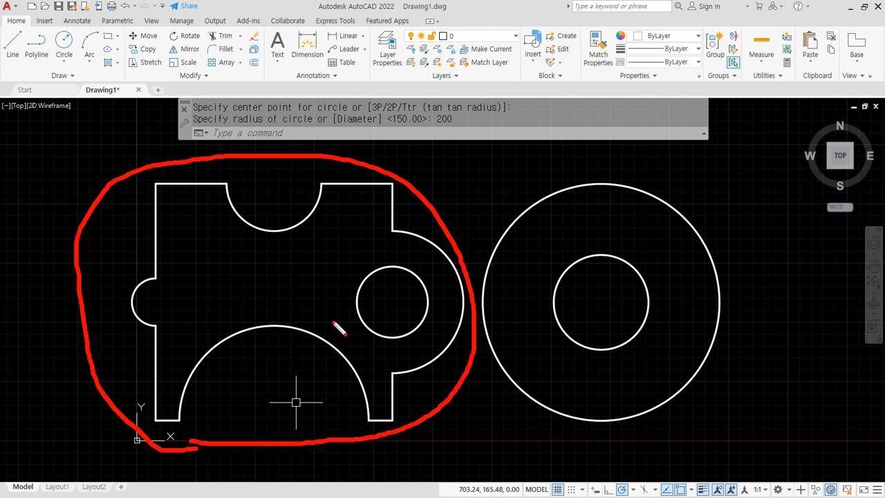
{"action": "mouse_move", "coordinate": [373, 329]}
{"action": "left_mouse_down"}
{"action": "mouse_move", "coordinate": [368, 313]}
{"action": "mouse_move", "coordinate": [411, 316]}
{"action": "mouse_move", "coordinate": [369, 320]}
{"action": "mouse_move", "coordinate": [368, 278]}
{"action": "mouse_move", "coordinate": [397, 325]}
{"action": "left_mouse_up"}
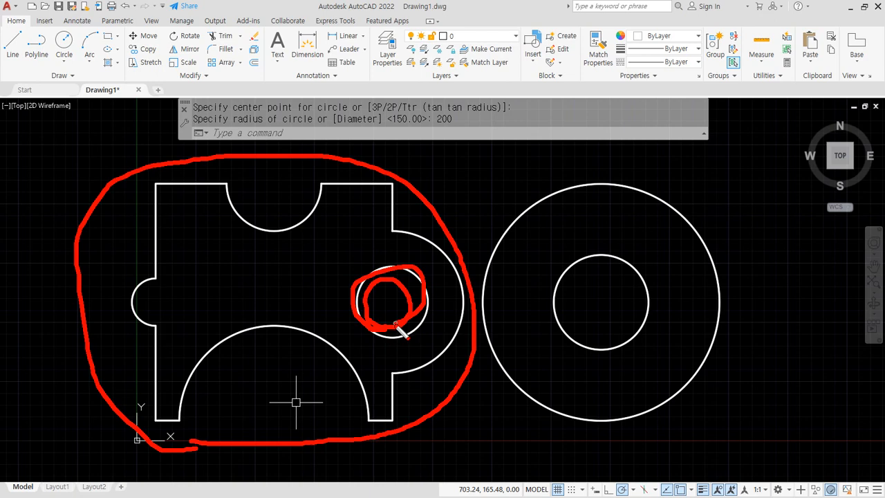
{"action": "left_click_drag", "start_coordinate": [465, 159], "coordinate": [466, 430]}
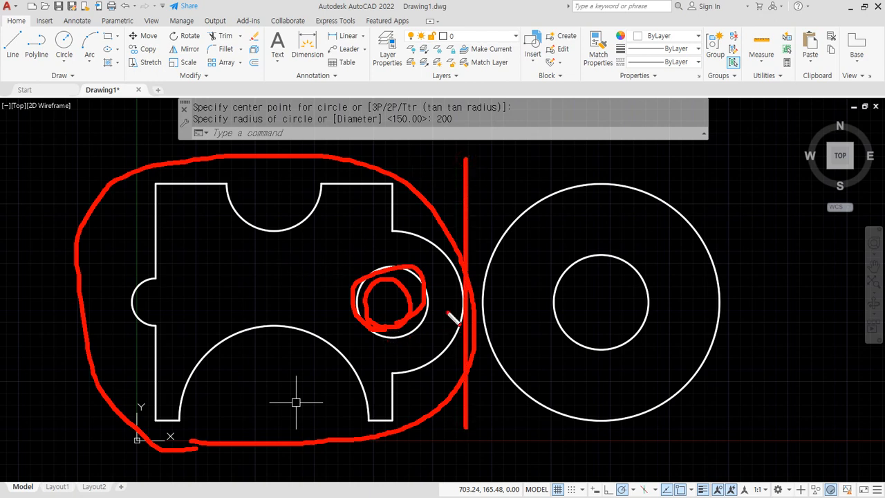
{"action": "key", "text": "Escape"}
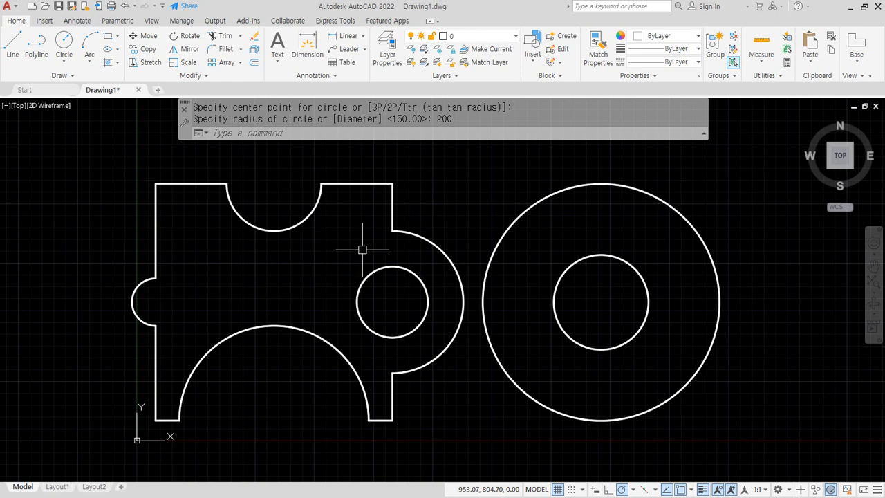
Begin an AREA measurement in Add area mode and add the joined outline as an object.
{"action": "type", "text": "aa"}
{"action": "key", "text": "Return"}
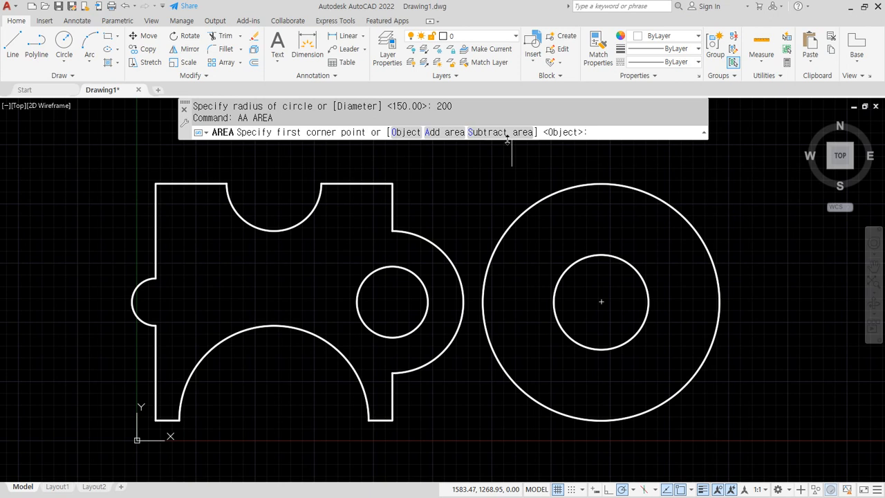
{"action": "left_click", "coordinate": [448, 132]}
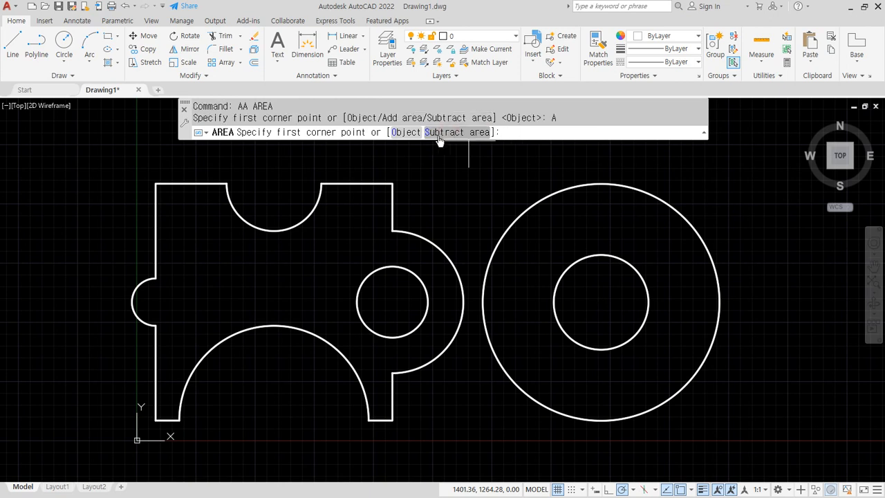
{"action": "left_click", "coordinate": [407, 132]}
{"action": "left_click", "coordinate": [380, 182]}
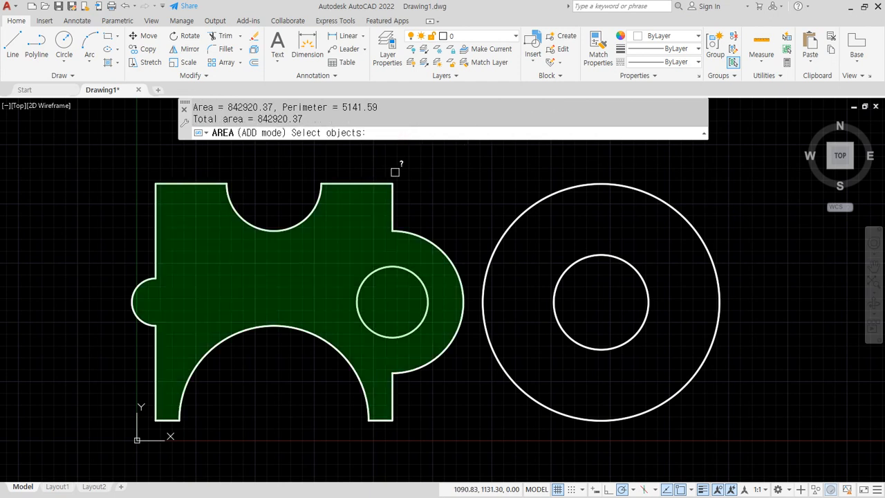
{"action": "key", "text": "Return"}
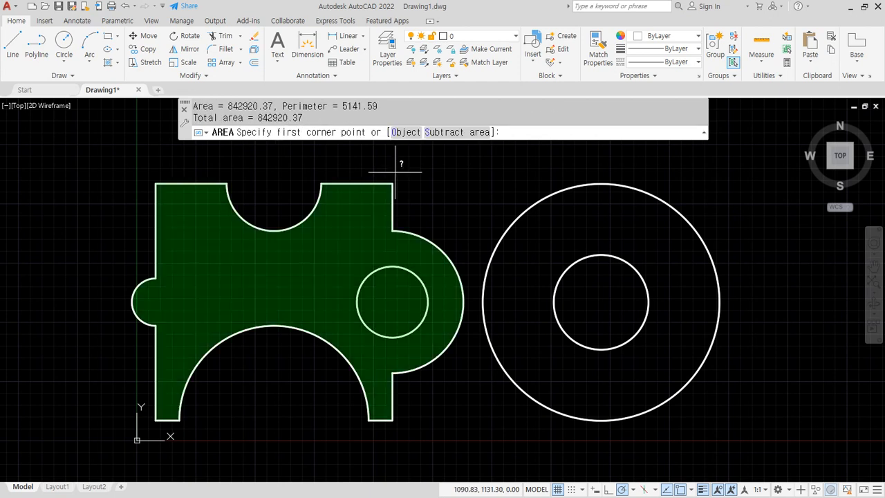
Subtract the circle inside the outline from the running area as an object, finish the measurement and highlight the total.
{"action": "left_click", "coordinate": [474, 131]}
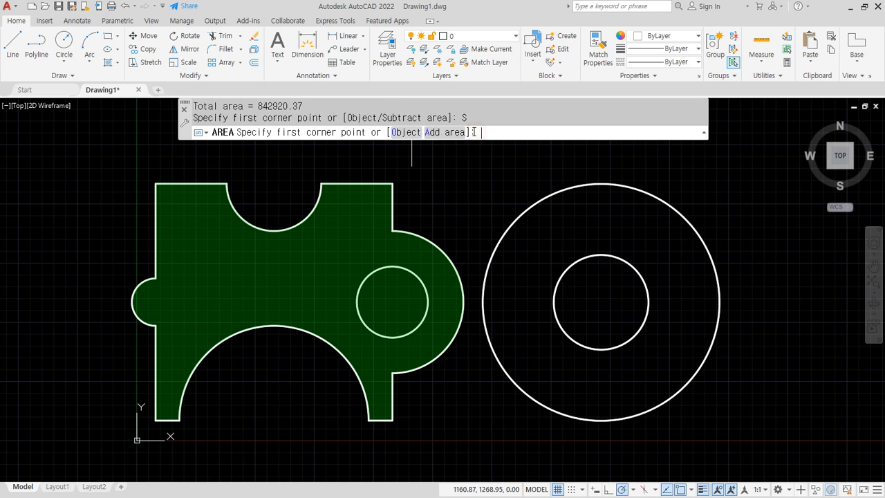
{"action": "left_click", "coordinate": [407, 132]}
{"action": "left_click", "coordinate": [399, 267]}
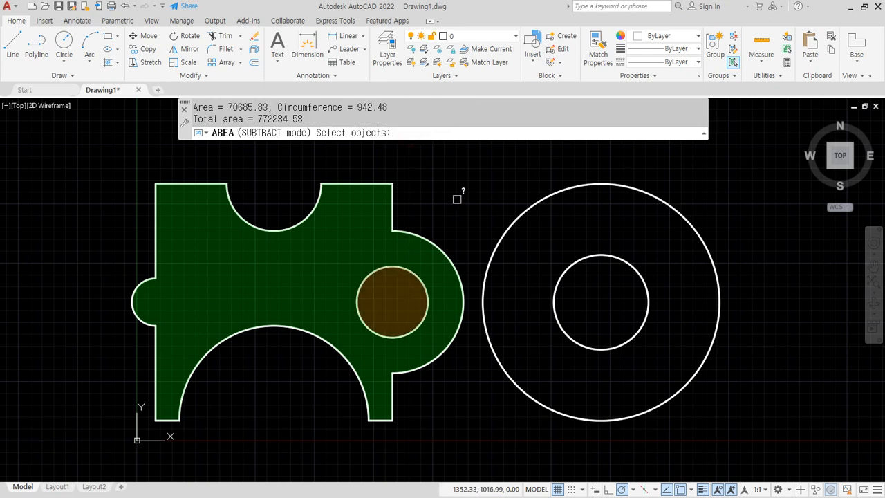
{"action": "key", "text": "Return"}
{"action": "key", "text": "Return"}
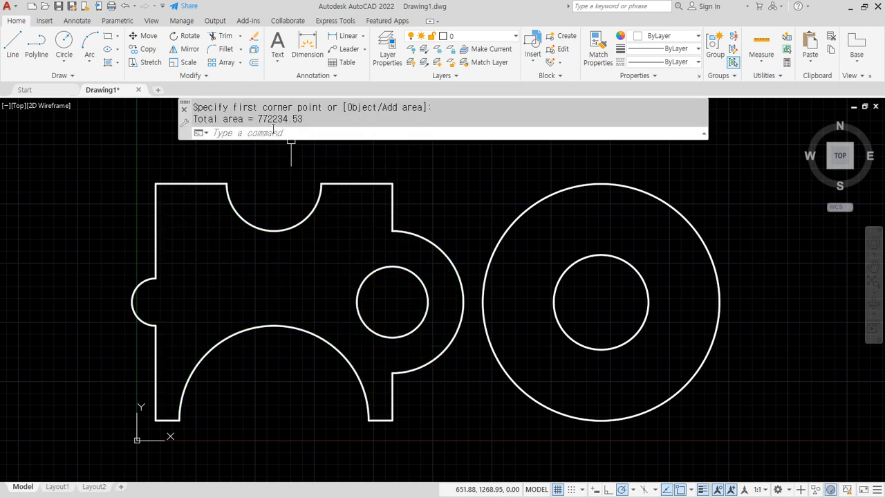
{"action": "left_click_drag", "start_coordinate": [254, 118], "coordinate": [321, 118]}
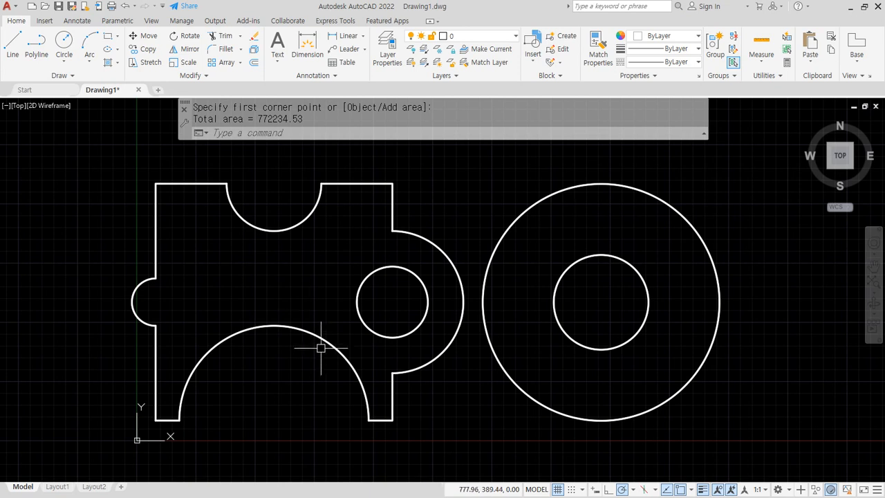
Begin a new AREA measurement in Add area mode and add both the joined outline and the large circle as objects.
{"action": "type", "text": "aa"}
{"action": "key", "text": "Return"}
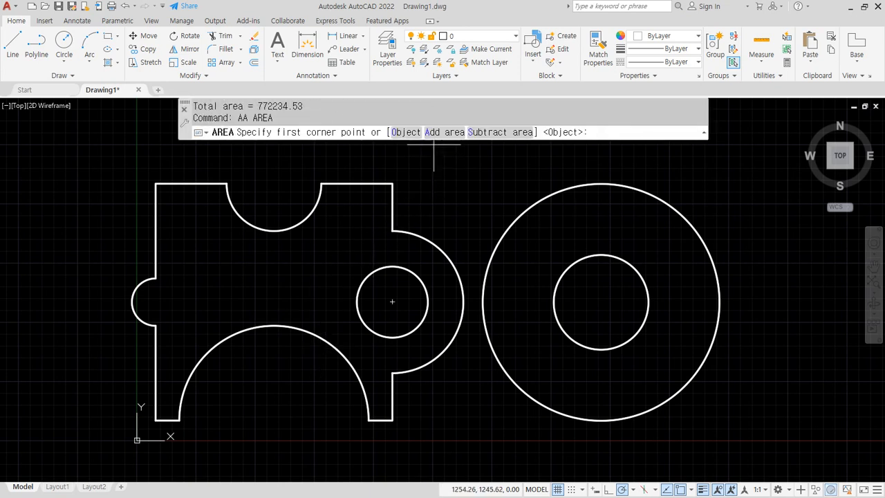
{"action": "left_click", "coordinate": [434, 132]}
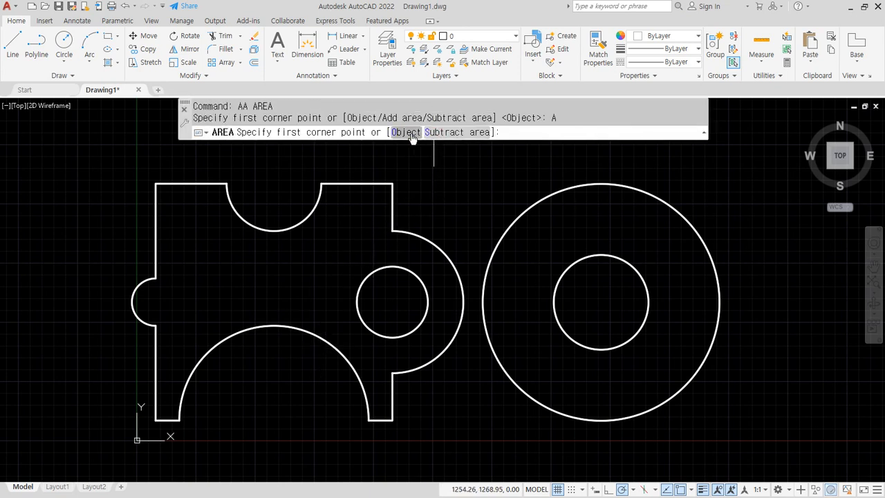
{"action": "left_click", "coordinate": [408, 132]}
{"action": "left_click", "coordinate": [358, 184]}
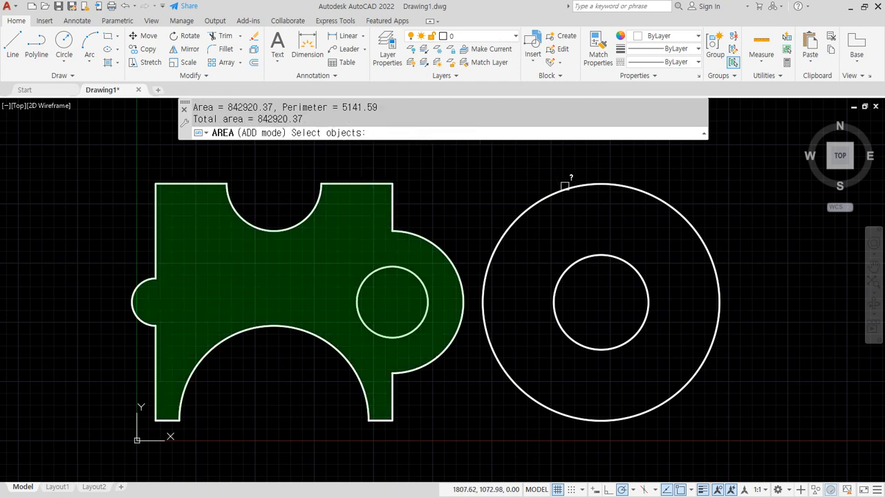
{"action": "left_click", "coordinate": [566, 185]}
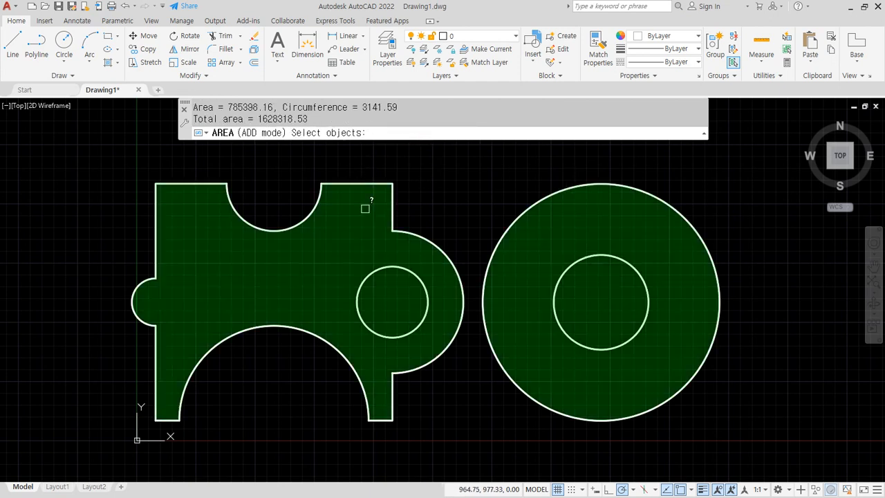
{"action": "key", "text": "Return"}
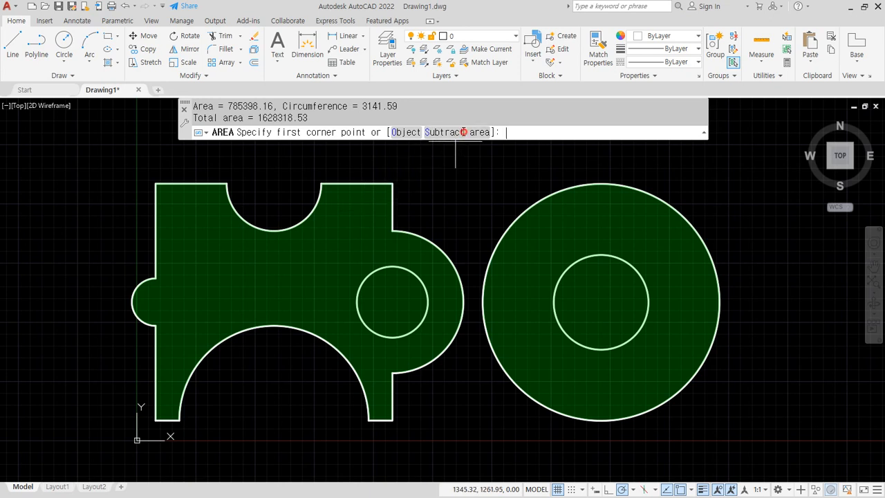
Subtract the two inner circles from the running area as objects and finish the measurement.
{"action": "left_click", "coordinate": [461, 132]}
{"action": "left_click", "coordinate": [408, 132]}
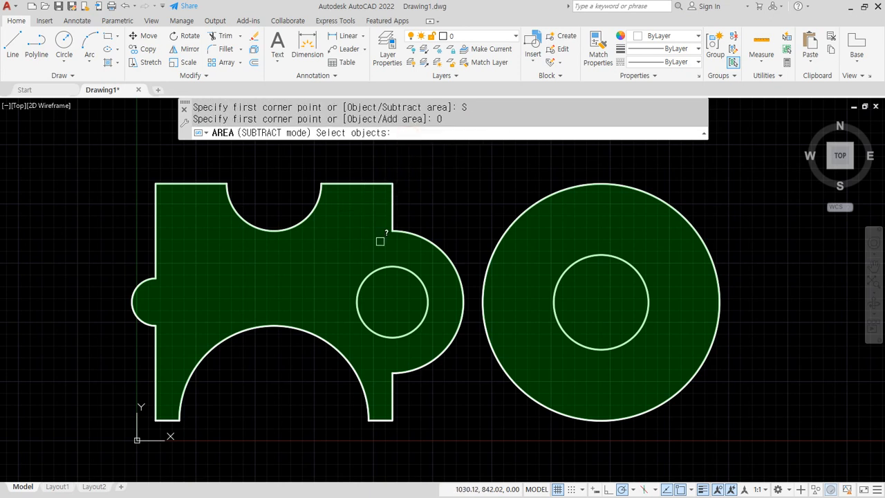
{"action": "left_click", "coordinate": [381, 268]}
{"action": "left_click", "coordinate": [572, 261]}
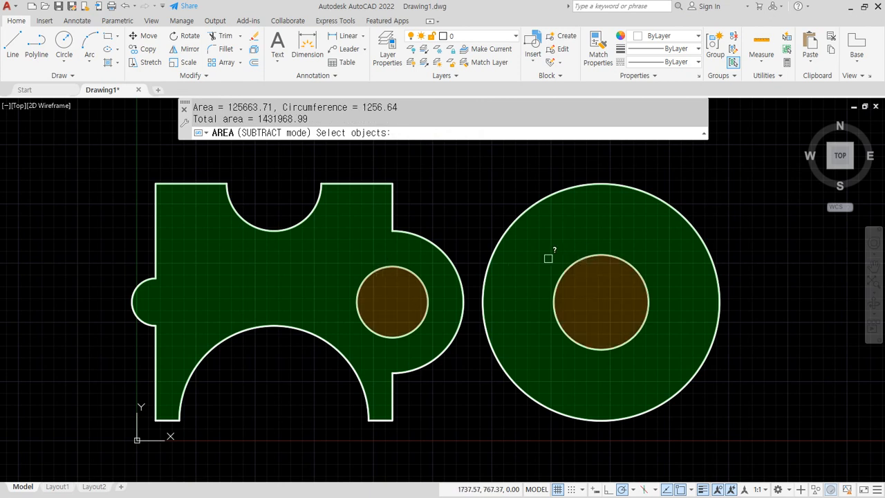
{"action": "key", "text": "Return"}
{"action": "key", "text": "Return"}
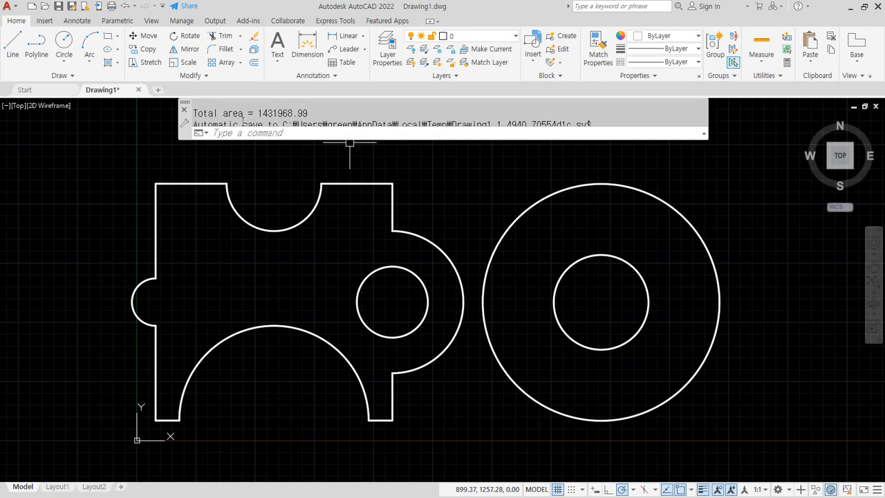
Check the total area, expand the command history and highlight the automatic save line.
{"action": "mouse_move", "coordinate": [255, 114]}
{"action": "left_mouse_down"}
{"action": "mouse_move", "coordinate": [328, 103]}
{"action": "mouse_move", "coordinate": [255, 115]}
{"action": "left_mouse_up"}
{"action": "left_click", "coordinate": [340, 111]}
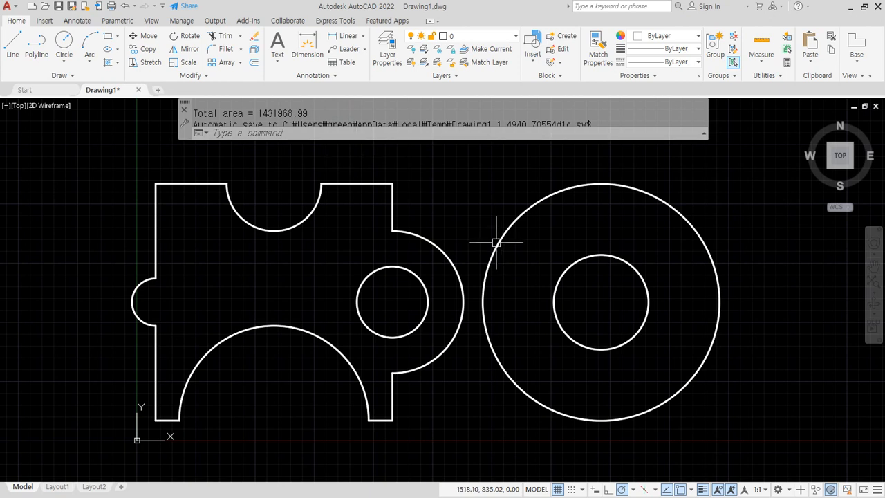
{"action": "key", "text": "F2"}
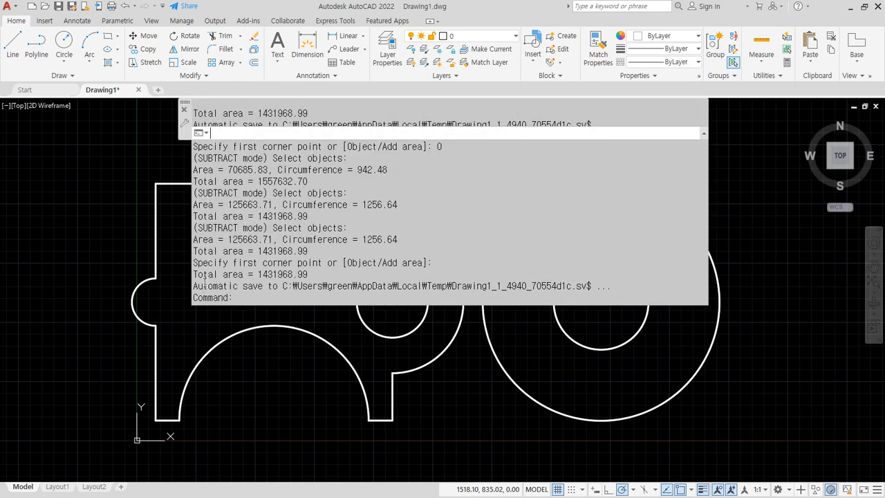
{"action": "left_click_drag", "start_coordinate": [196, 285], "coordinate": [620, 287]}
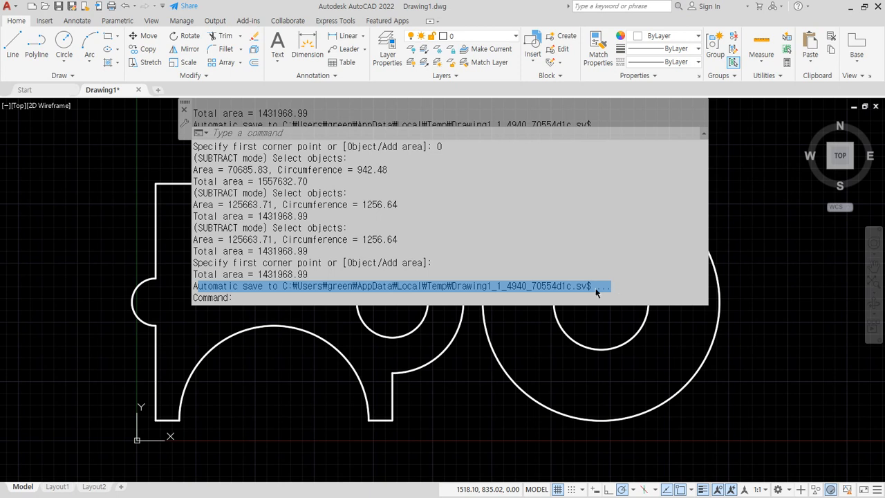
Copy the Temp folder path, without the file name, from the automatic save line in the command history.
{"action": "left_click", "coordinate": [284, 288]}
{"action": "left_click_drag", "start_coordinate": [283, 288], "coordinate": [590, 283]}
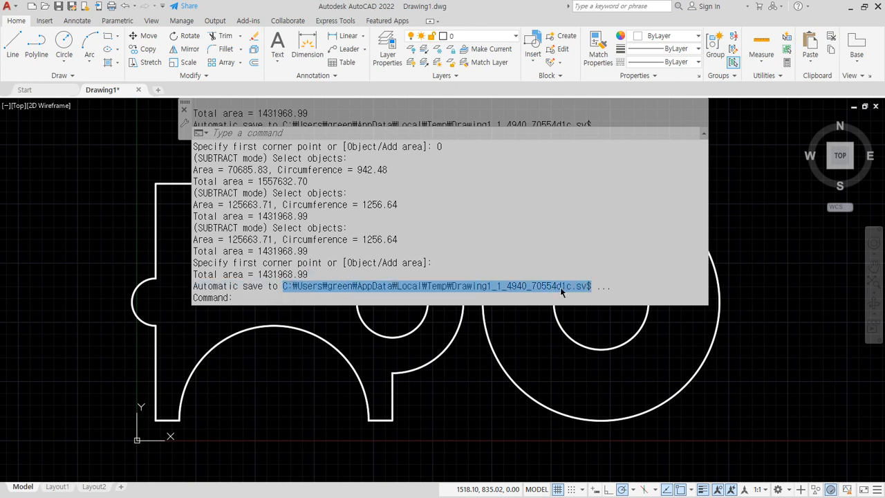
{"action": "left_click", "coordinate": [560, 287]}
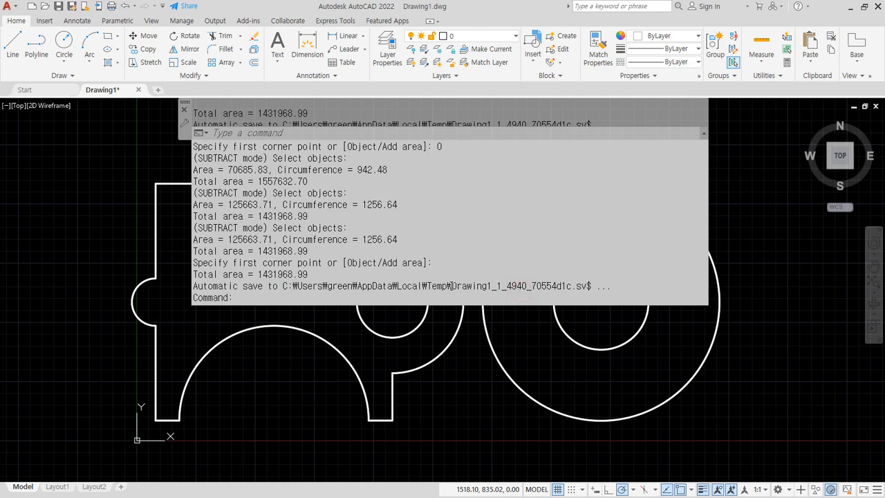
{"action": "left_click_drag", "start_coordinate": [451, 285], "coordinate": [280, 287]}
{"action": "right_click", "coordinate": [303, 288]}
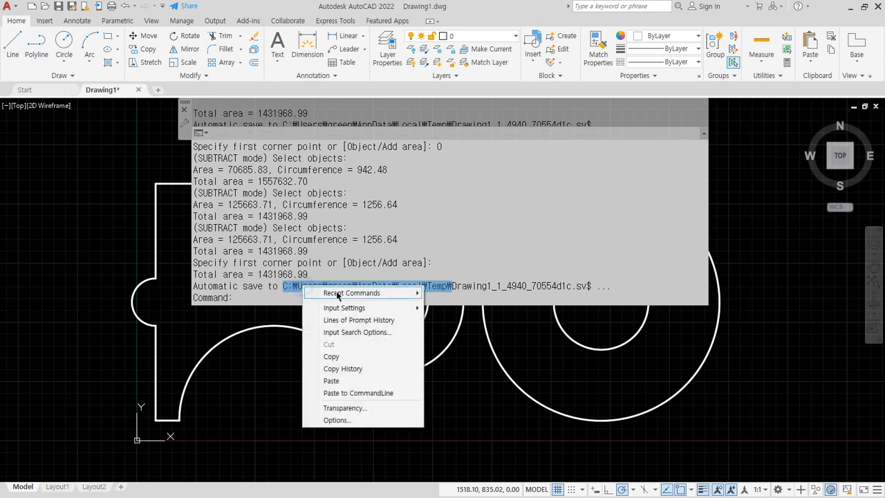
{"action": "left_click", "coordinate": [336, 357]}
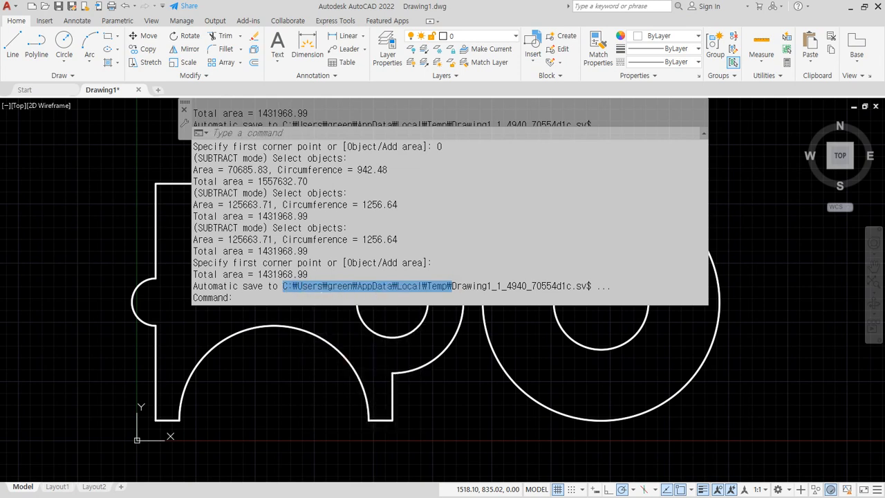
Switch to File Explorer and go to the copied autosave folder path.
{"action": "key", "text": "alt+Tab"}
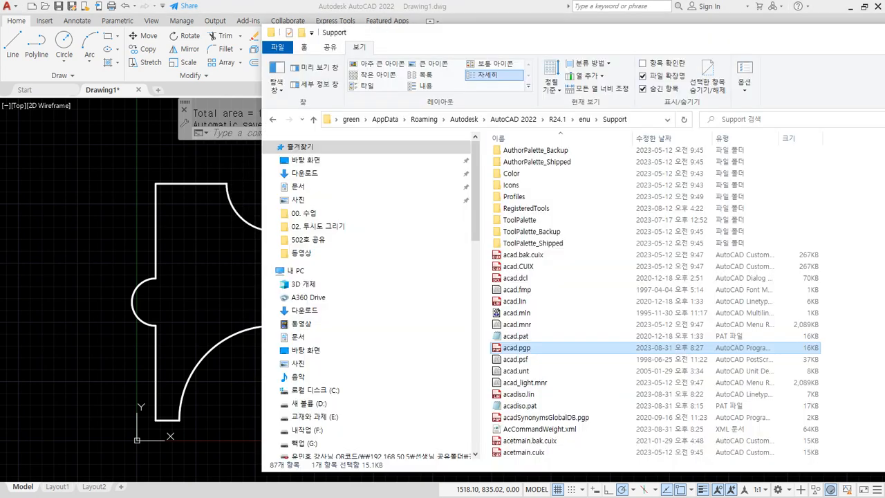
{"action": "left_click", "coordinate": [639, 118]}
{"action": "key", "text": "ctrl+v"}
{"action": "key", "text": "Return"}
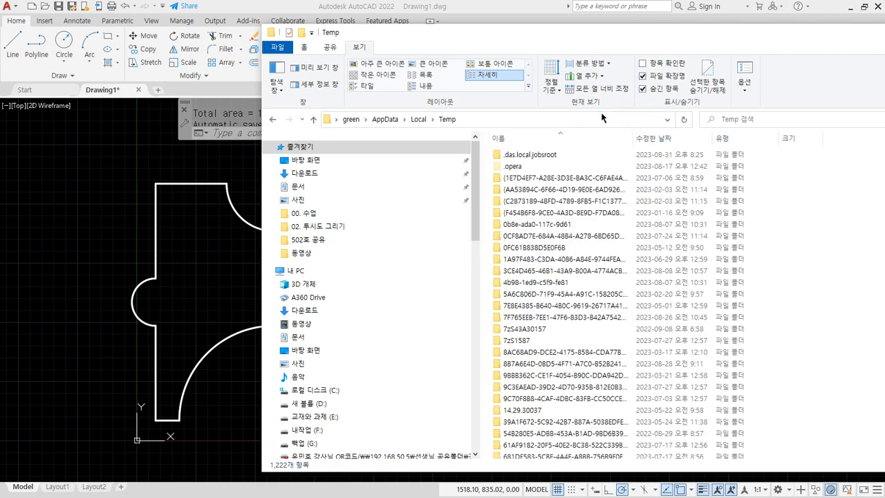
Enlarge the File Explorer window and sort the Temp folder by modified date, newest first.
{"action": "left_click_drag", "start_coordinate": [580, 36], "coordinate": [343, 39]}
{"action": "left_click_drag", "start_coordinate": [753, 235], "coordinate": [856, 235]}
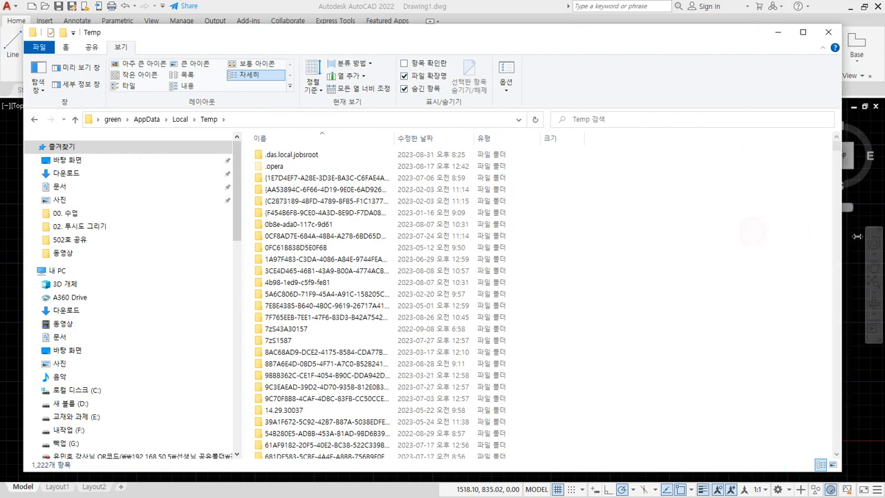
{"action": "scroll", "coordinate": [587, 283], "scroll_direction": "down", "scroll_amount": 4}
{"action": "scroll", "coordinate": [589, 284], "scroll_direction": "down", "scroll_amount": 20}
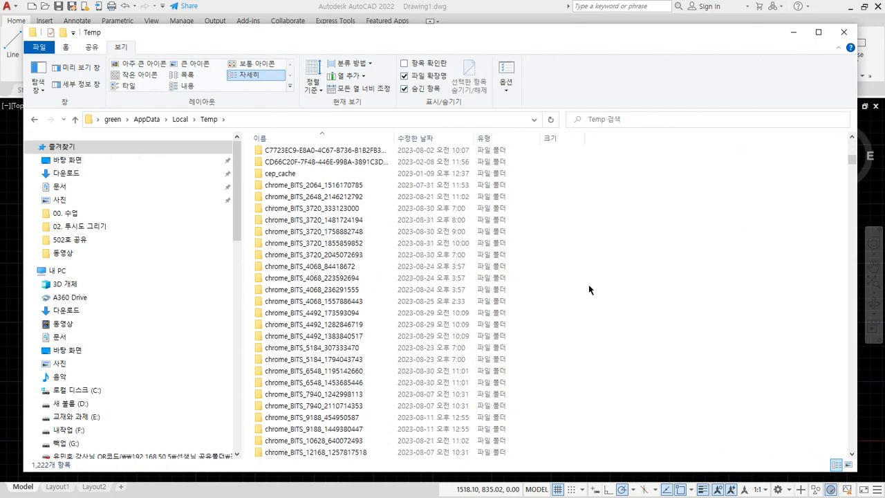
{"action": "scroll", "coordinate": [589, 284], "scroll_direction": "down", "scroll_amount": 5}
{"action": "left_click_drag", "start_coordinate": [854, 187], "coordinate": [872, 307]}
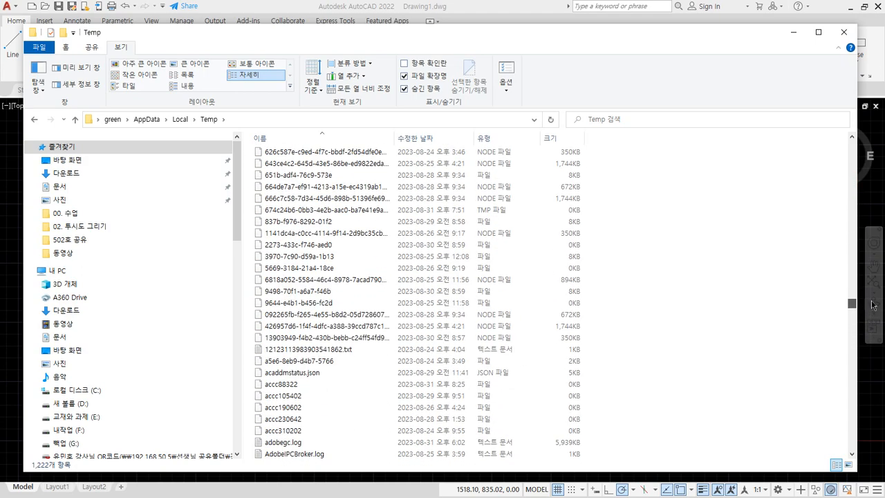
{"action": "left_click", "coordinate": [432, 138]}
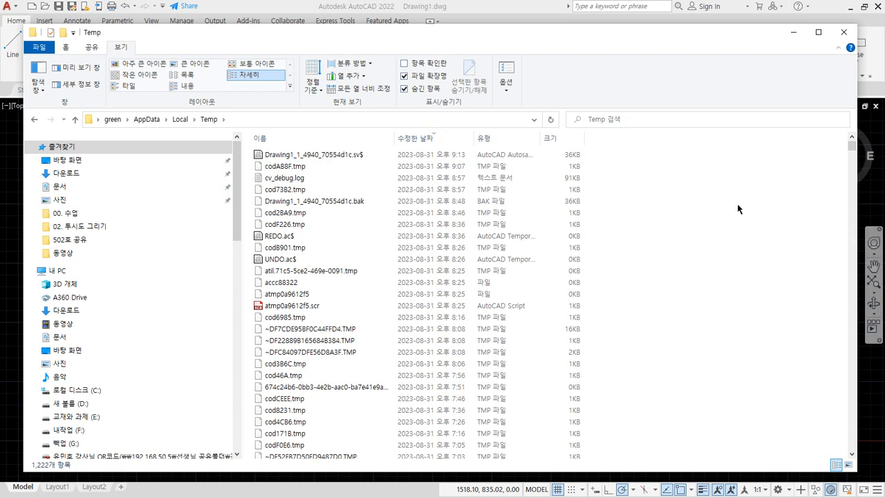
Change the extension of the autosave file Drawing1_1_4940_70554d1c to dwg and open the file in AutoCAD.
{"action": "left_click", "coordinate": [332, 156]}
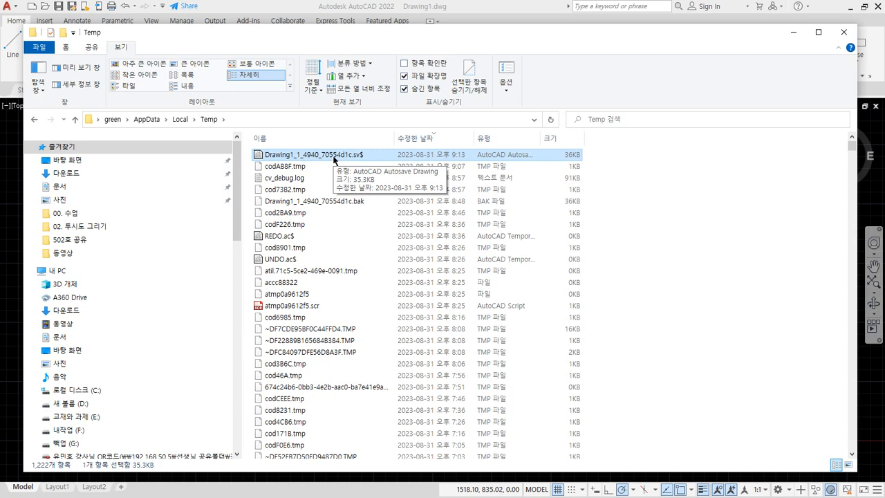
{"action": "left_click", "coordinate": [333, 155]}
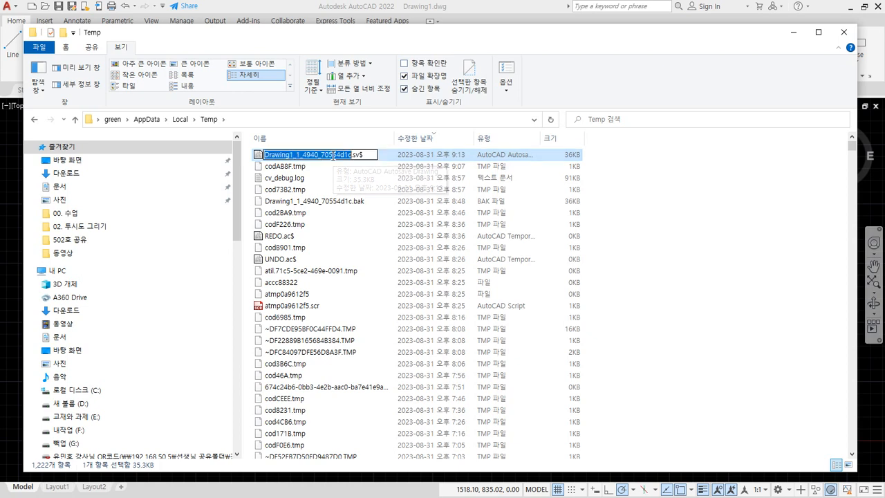
{"action": "key", "text": "End"}
{"action": "key", "text": "BackSpace"}
{"action": "key", "text": "BackSpace"}
{"action": "key", "text": "BackSpace"}
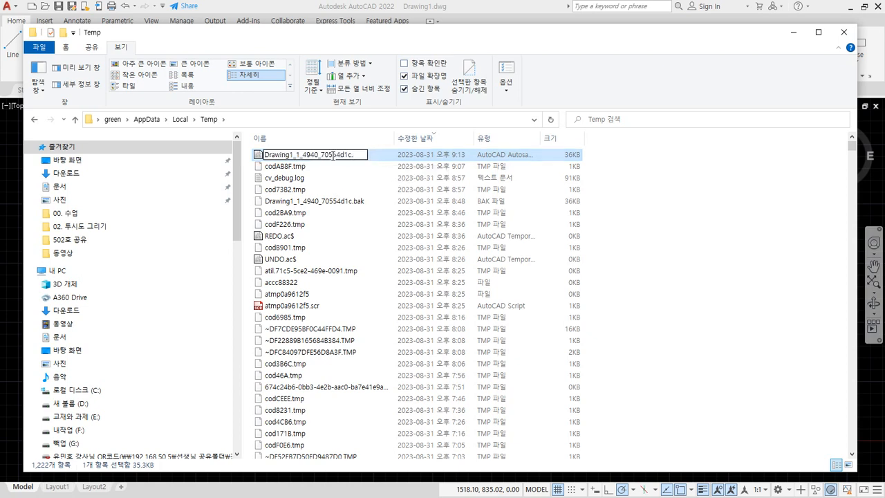
{"action": "type", "text": "dwg"}
{"action": "key", "text": "Return"}
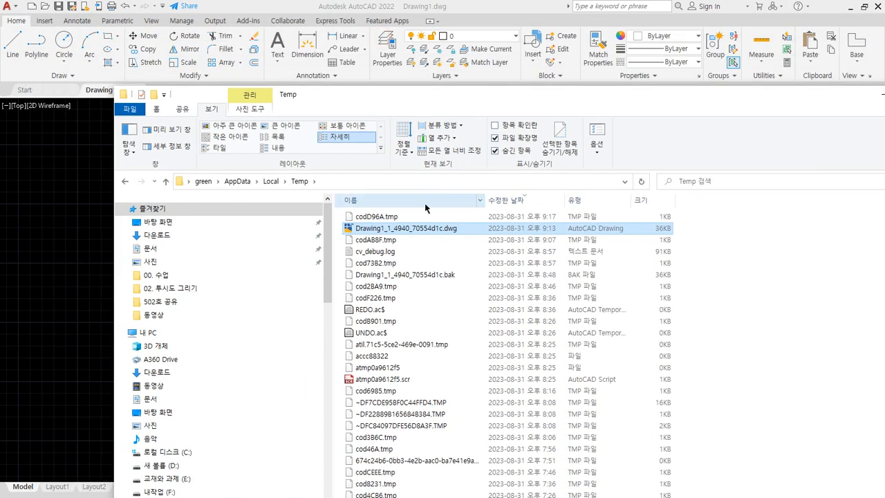
{"action": "left_click_drag", "start_coordinate": [425, 228], "coordinate": [384, 7]}
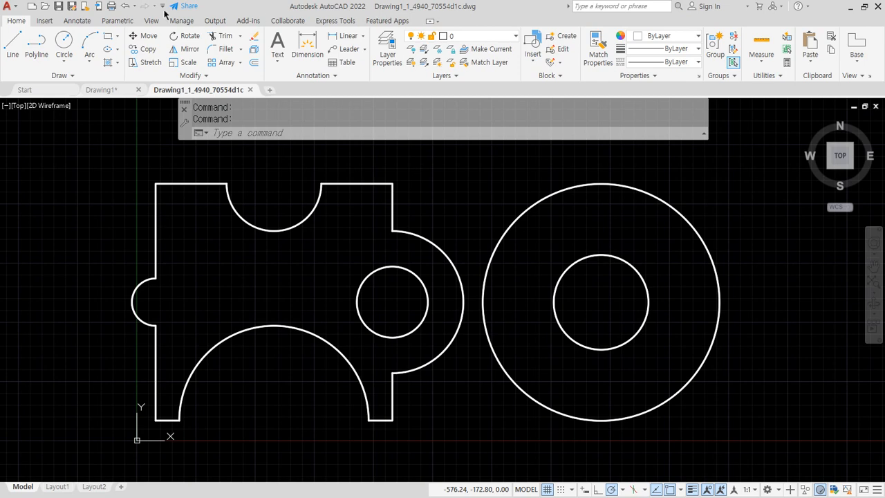
Switch to the Notepad notes and add the line "1자 = 30.3Cm" below the square metre conversion.
{"action": "key", "text": "alt+Tab"}
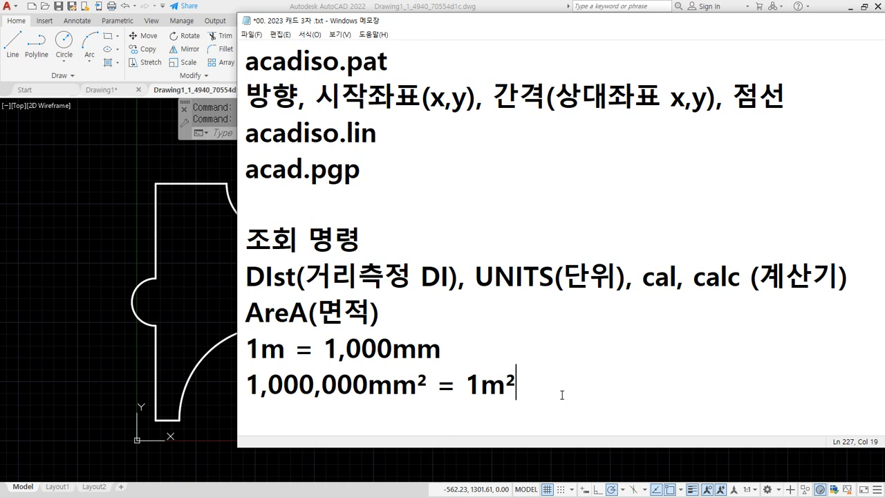
{"action": "key", "text": "Return"}
{"action": "scroll", "coordinate": [553, 373], "scroll_direction": "down", "scroll_amount": 1}
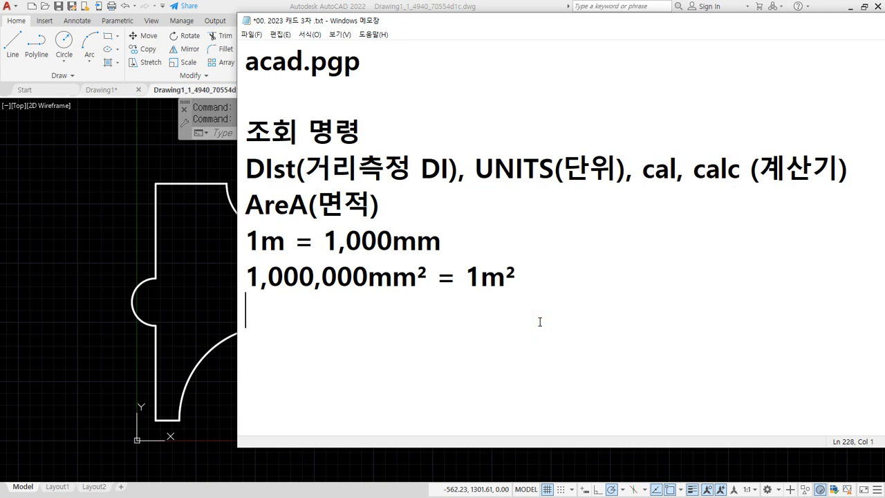
{"action": "type", "text": "1ㅈㅏ"}
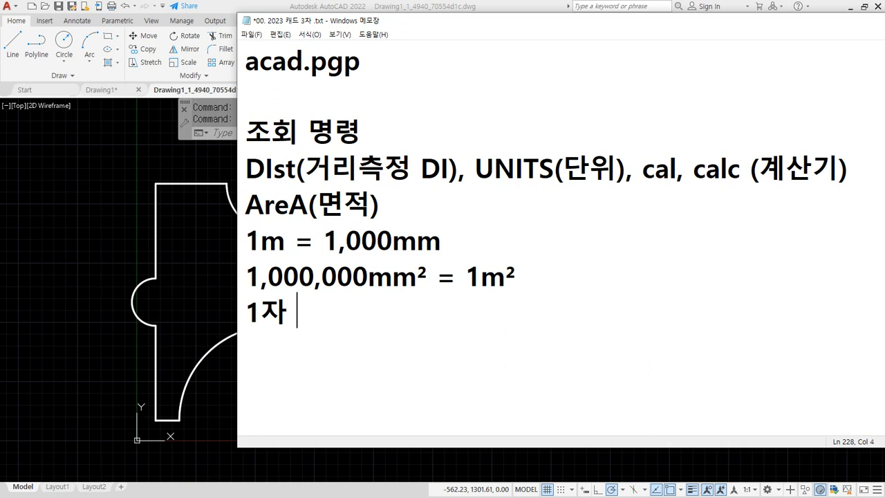
{"action": "type", "text": "= 30"}
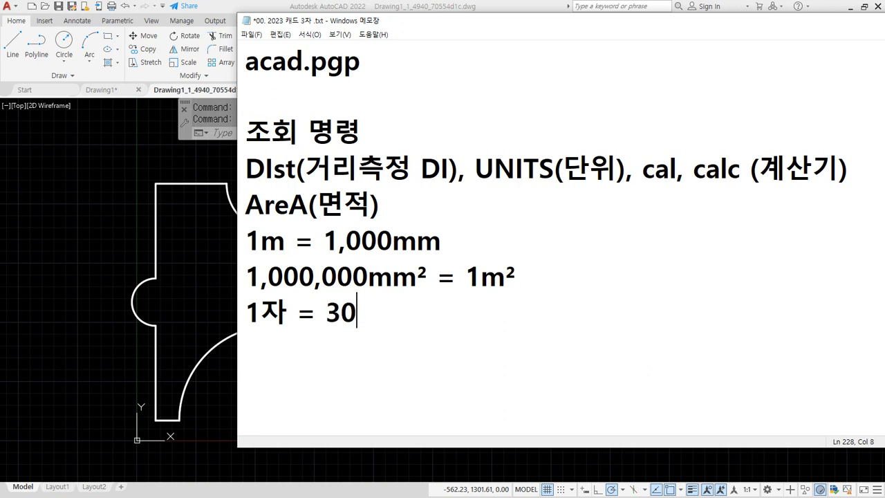
{"action": "type", "text": ".3Cm"}
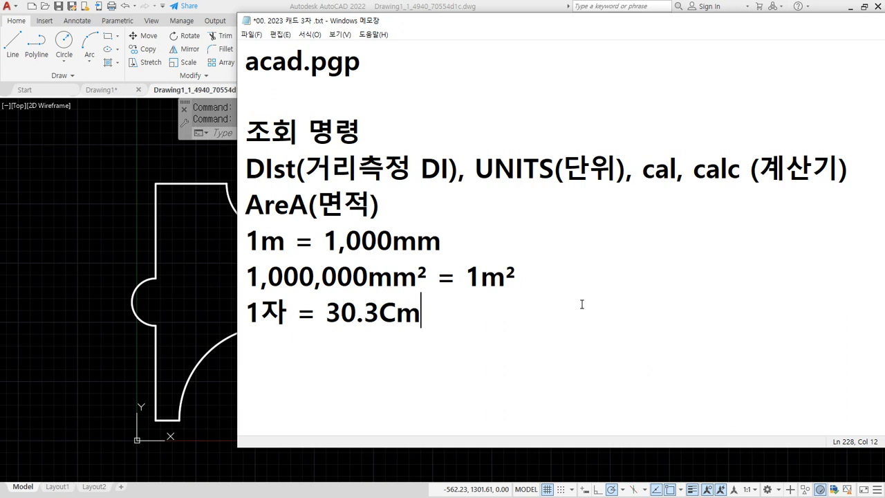
Add the line "1Feet = 30.48Cm Foot" to the notes.
{"action": "key", "text": "Return"}
{"action": "type", "text": "1fee"}
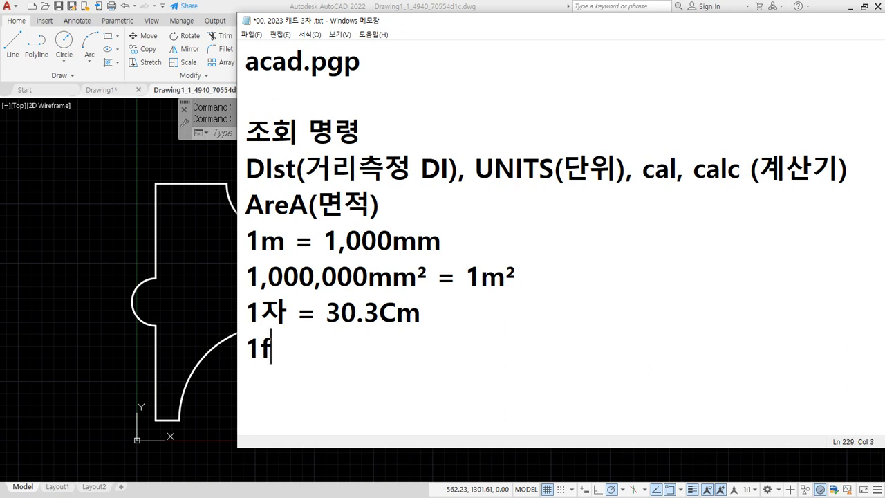
{"action": "key", "text": "BackSpace"}
{"action": "key", "text": "BackSpace"}
{"action": "key", "text": "BackSpace"}
{"action": "type", "text": "Fe"}
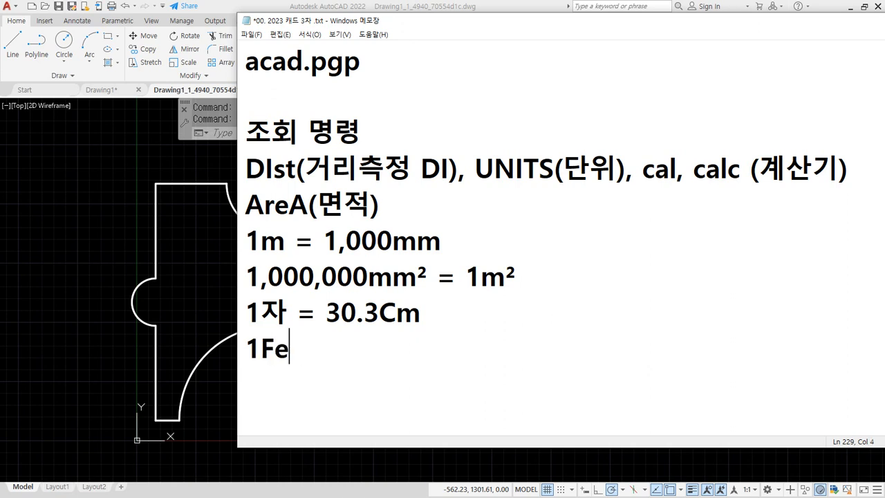
{"action": "type", "text": "et ="}
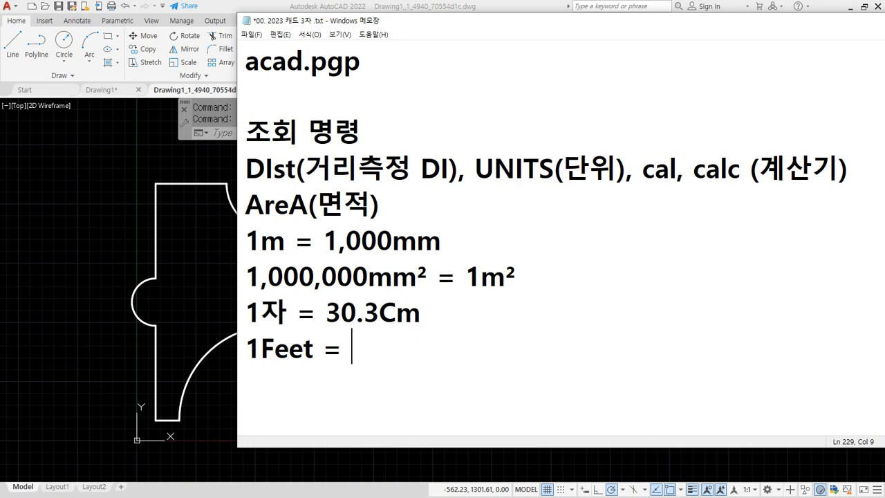
{"action": "type", "text": "30.48"}
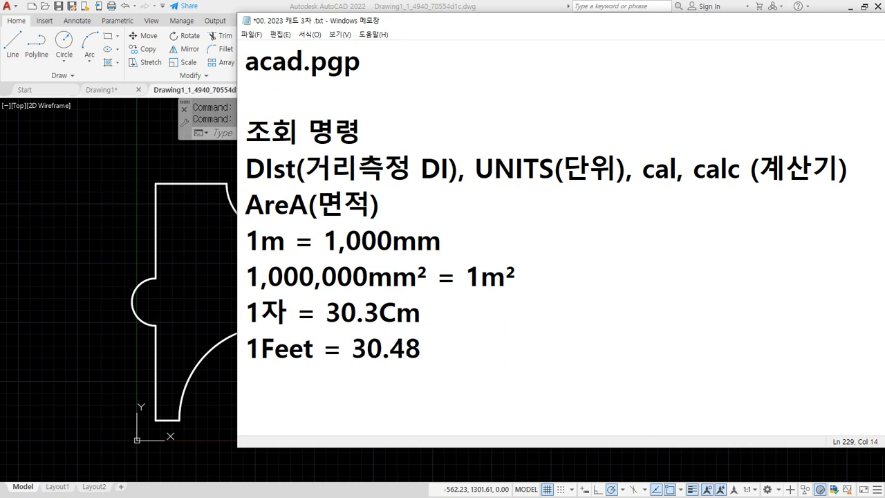
{"action": "type", "text": "Cm"}
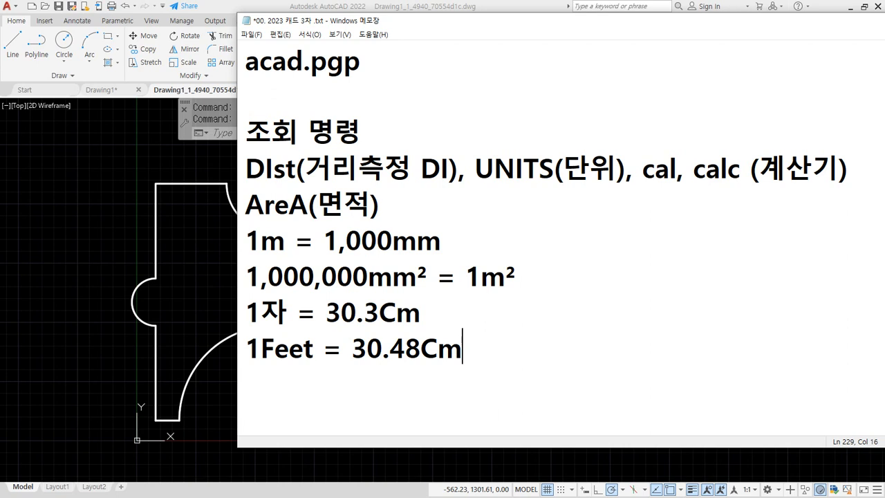
{"action": "type", "text": "Foot"}
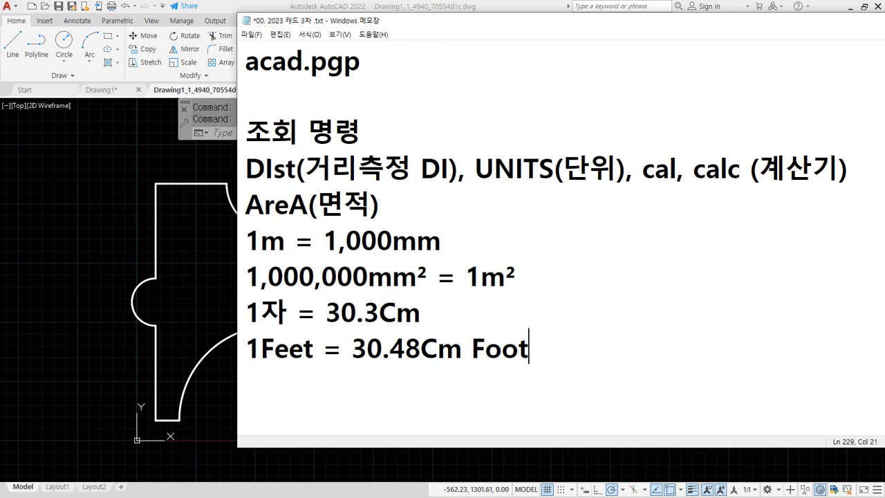
Add the line "1inch = 2.54Cm x 12 = 30.48 1feet" to the notes.
{"action": "key", "text": "Return"}
{"action": "type", "text": "1in"}
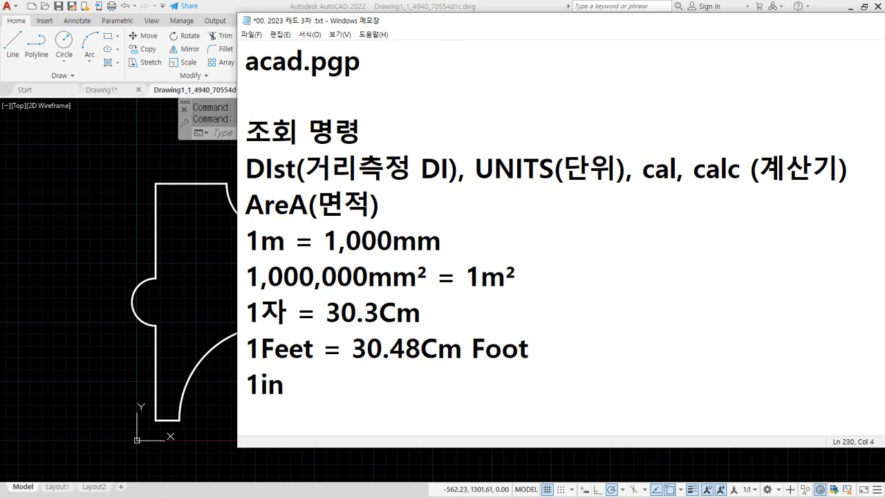
{"action": "type", "text": "ce"}
{"action": "key", "text": "BackSpace"}
{"action": "type", "text": "h"}
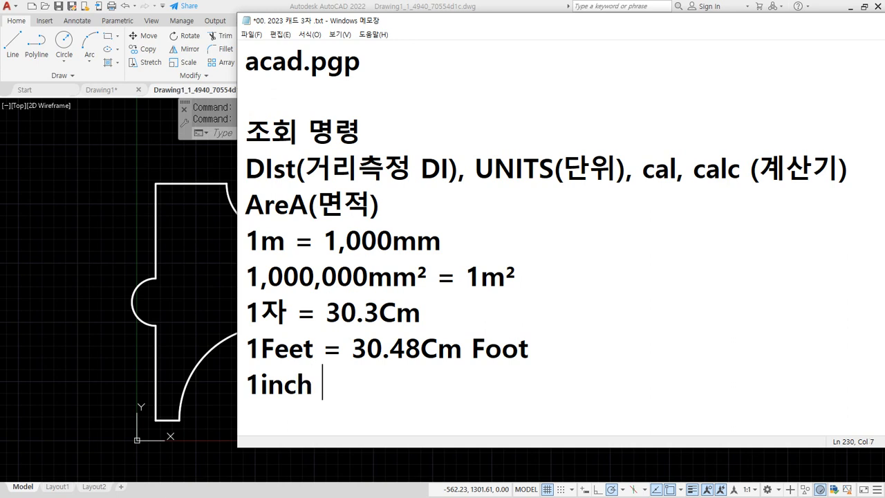
{"action": "type", "text": " = 2.54Cm"}
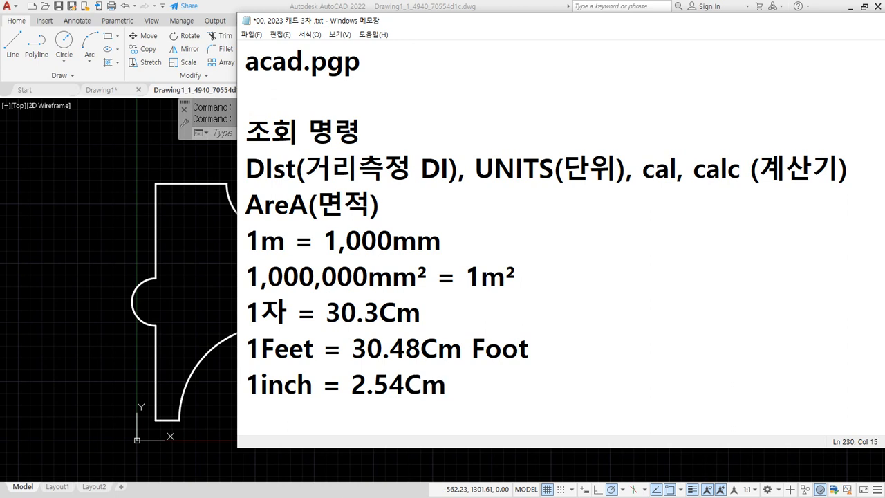
{"action": "type", "text": " *"}
{"action": "key", "text": "BackSpace"}
{"action": "type", "text": "x 12 = 30.48"}
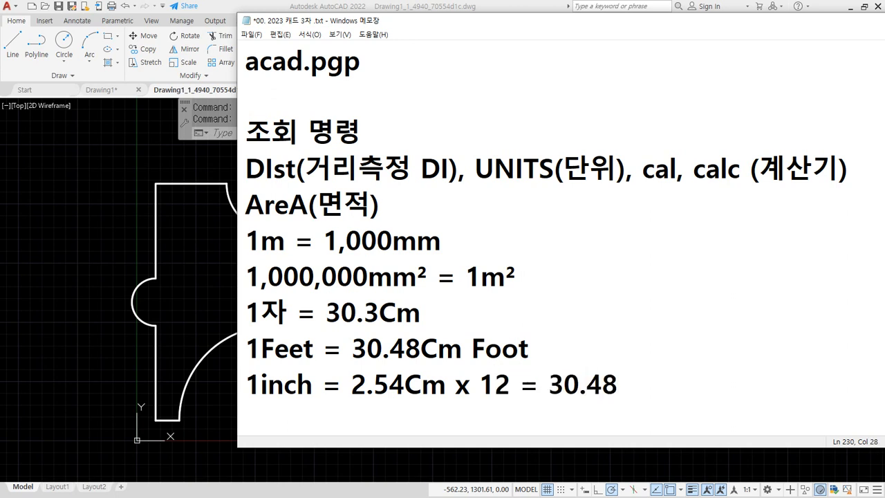
{"action": "type", "text": " 1feet"}
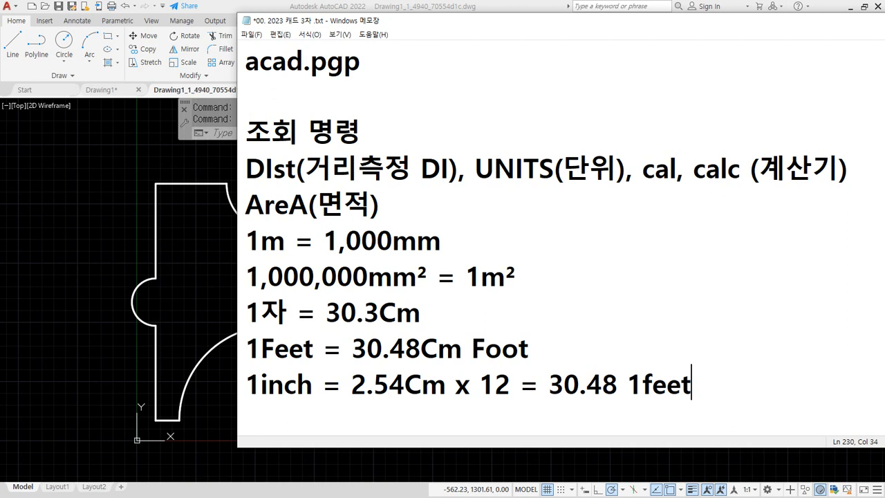
Add the line "1평(平) = 3.3m²" below the inch conversion, reusing the m² unit from the square metre line.
{"action": "key", "text": "Return"}
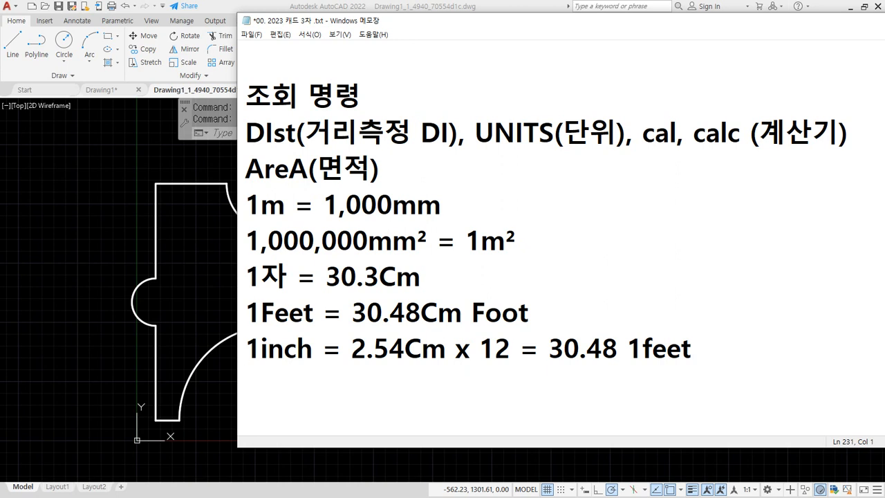
{"action": "type", "text": "1평"}
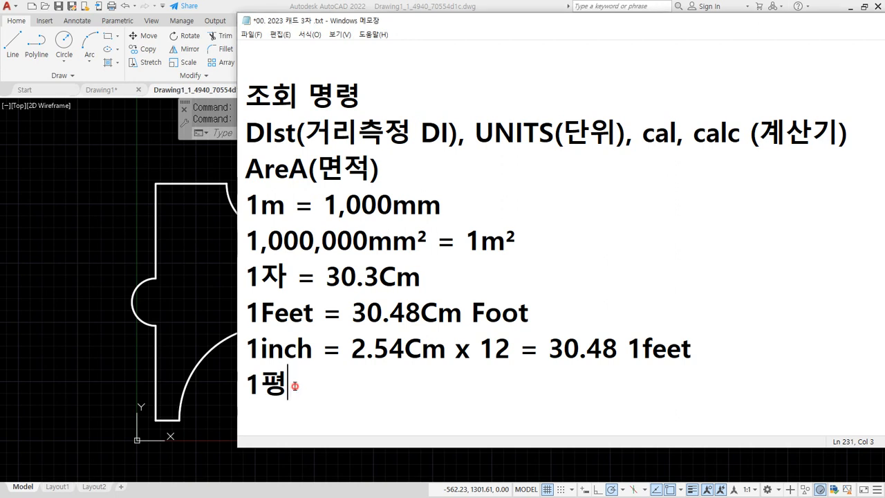
{"action": "type", "text": "(平) ="}
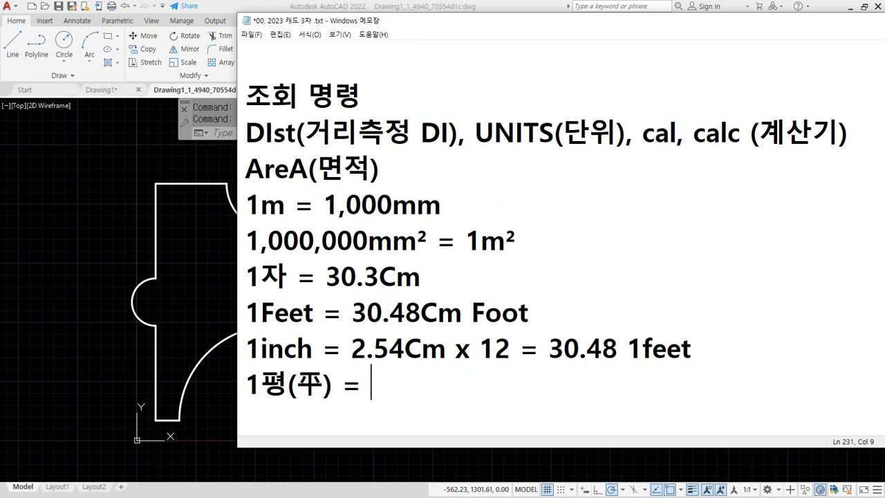
{"action": "type", "text": "3.3"}
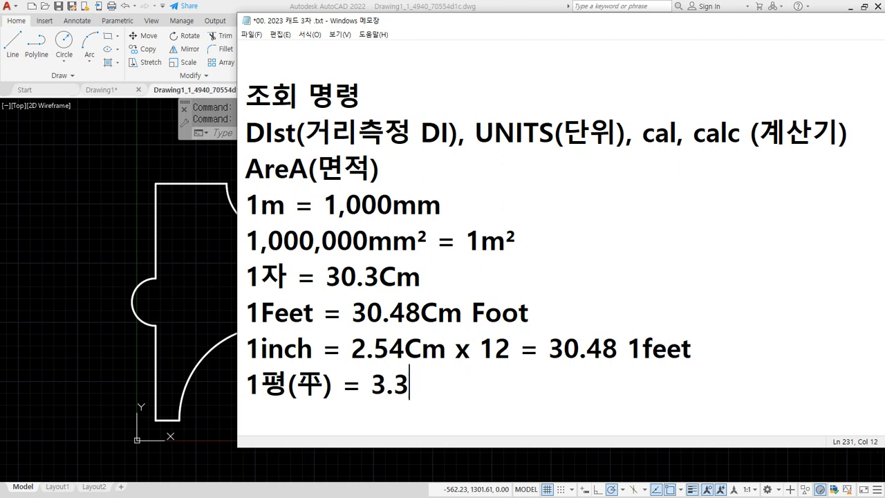
{"action": "left_click_drag", "start_coordinate": [482, 241], "coordinate": [523, 241]}
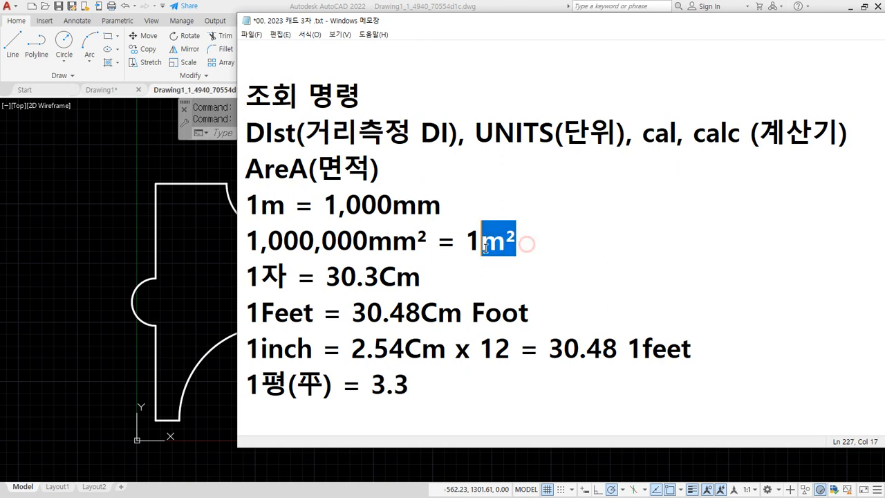
{"action": "key", "text": "ctrl+c"}
{"action": "left_click", "coordinate": [456, 381]}
{"action": "key", "text": "ctrl+v"}
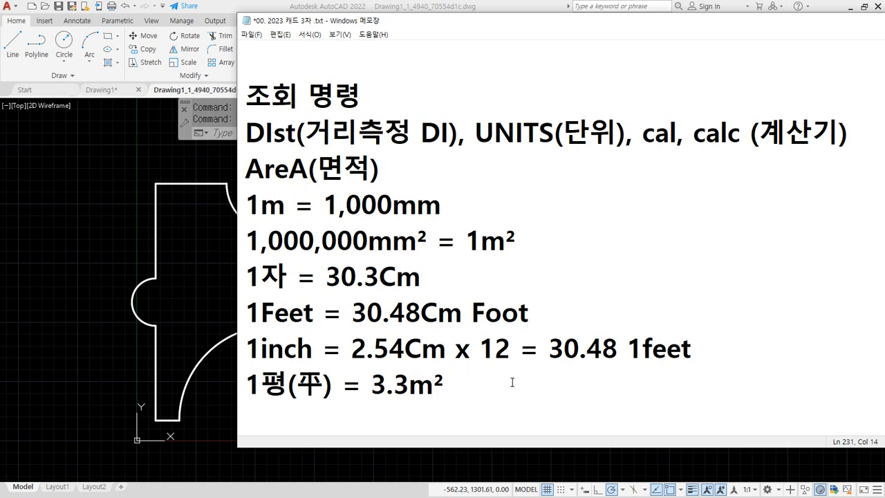
Extend the 평 conversion line with "= 1.8x1.8 = 6자x6자".
{"action": "type", "text": "="}
{"action": "type", "text": "1.8ㅌ"}
{"action": "key", "text": "BackSpace"}
{"action": "type", "text": "x1.8"}
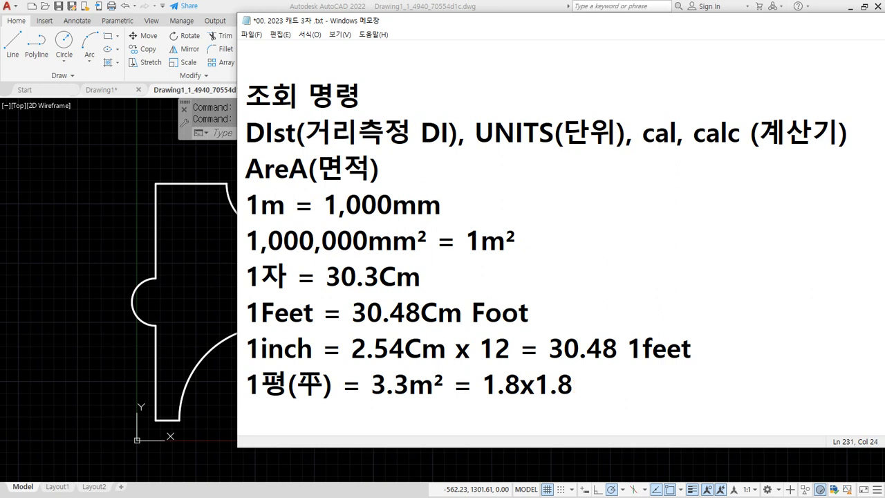
{"action": "type", "text": " = 6자"}
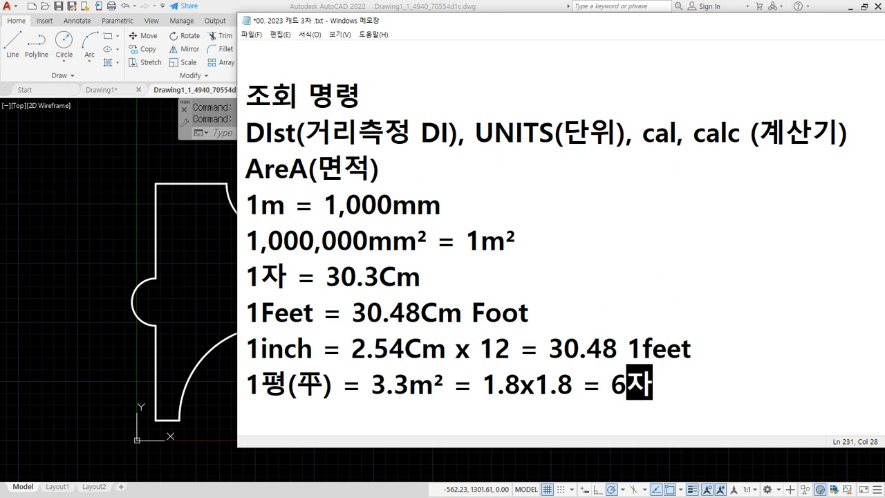
{"action": "type", "text": "x6자"}
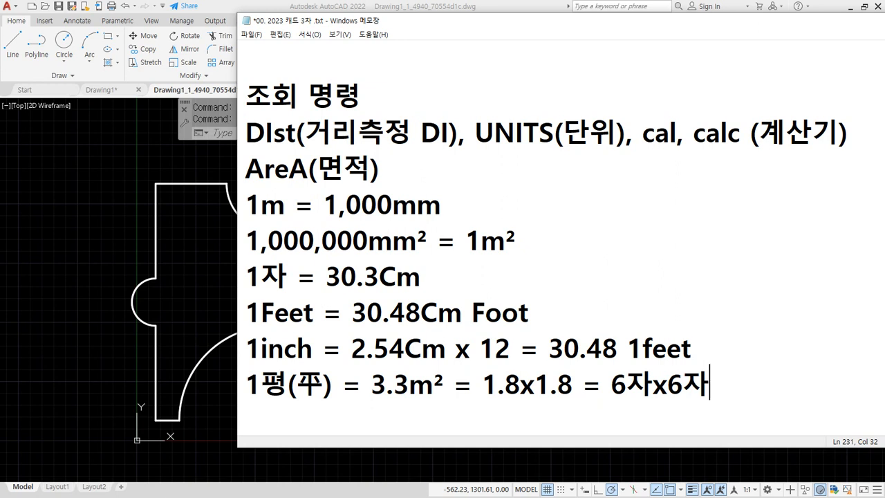
Add the line "헤배 (平方米) = 1m²" below the 평 conversion.
{"action": "key", "text": "Return"}
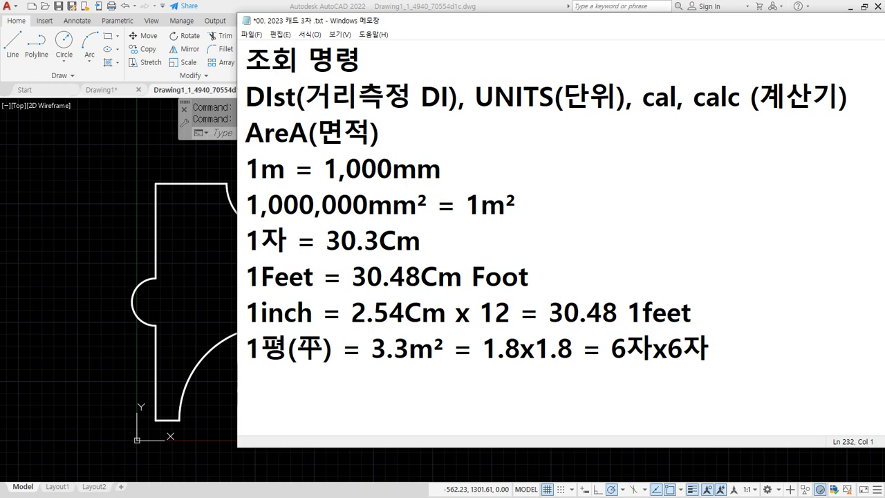
{"action": "type", "text": "헤배"}
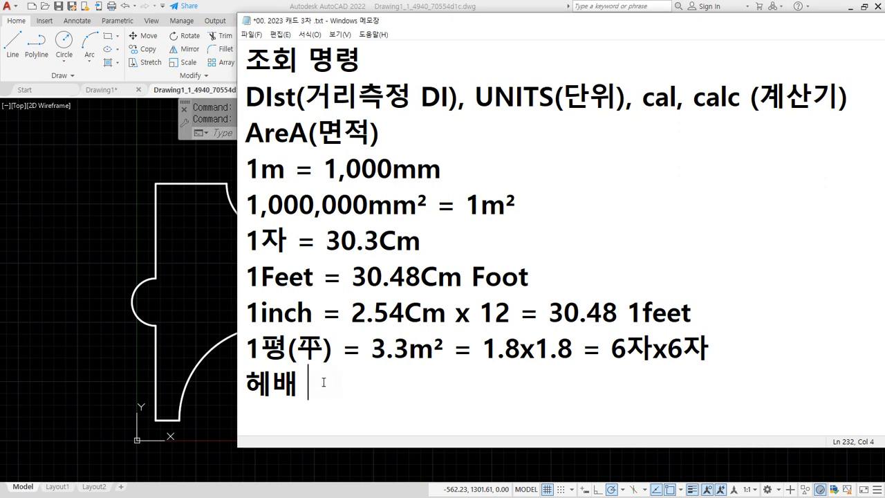
{"action": "type", "text": "(平方米)"}
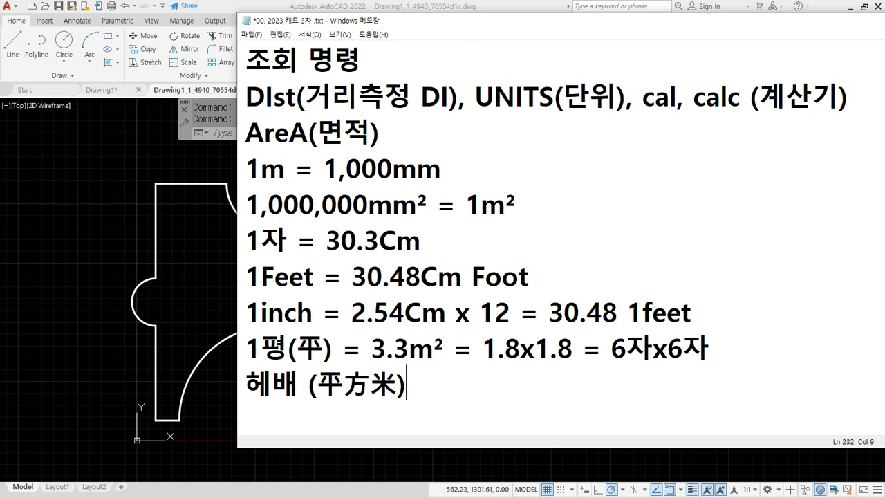
{"action": "type", "text": "1"}
{"action": "left_click_drag", "start_coordinate": [443, 348], "coordinate": [410, 347]}
{"action": "left_click", "coordinate": [436, 377]}
{"action": "key", "text": "ctrl+v"}
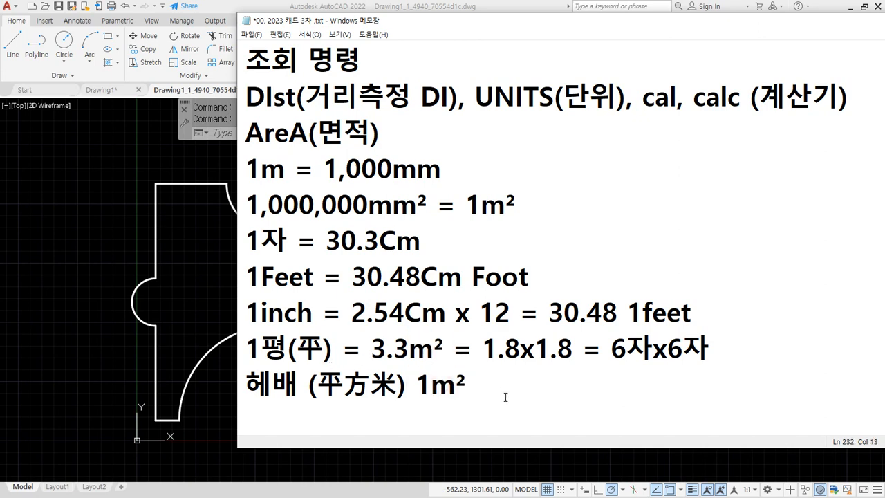
{"action": "key", "text": "Left"}
{"action": "key", "text": "Left"}
{"action": "key", "text": "Left"}
{"action": "type", "text": "="}
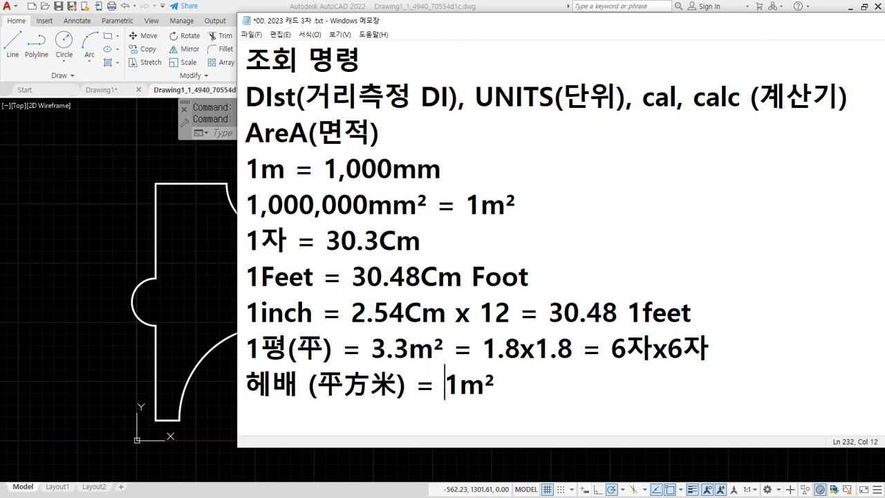
Start a new line below the 헤배 entry with the term "루배 (立方米)".
{"action": "key", "text": "End"}
{"action": "key", "text": "Return"}
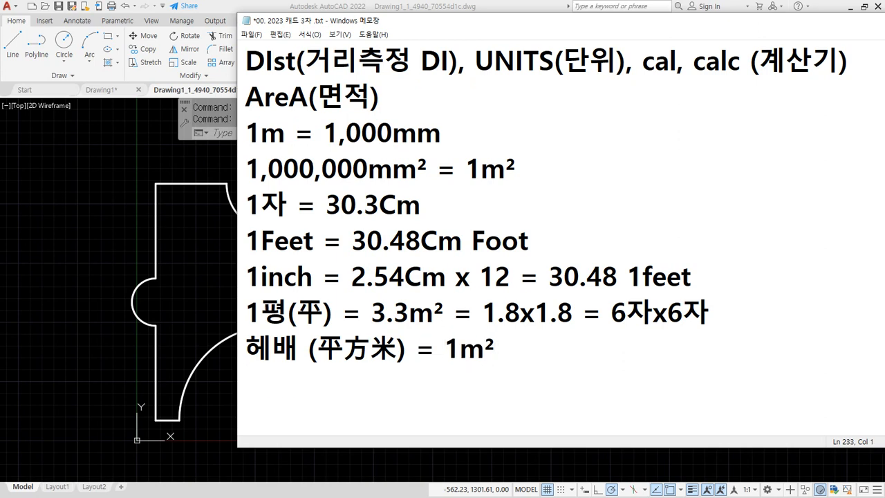
{"action": "type", "text": "fnq"}
{"action": "key", "text": "BackSpace"}
{"action": "key", "text": "BackSpace"}
{"action": "key", "text": "BackSpace"}
{"action": "type", "text": "루"}
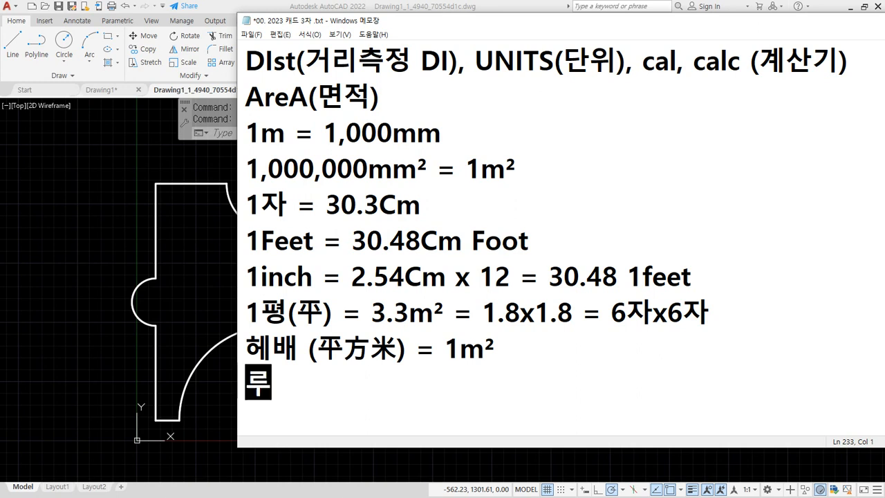
{"action": "type", "text": "배"}
{"action": "key", "text": "BackSpace"}
{"action": "type", "text": "ㅐ "}
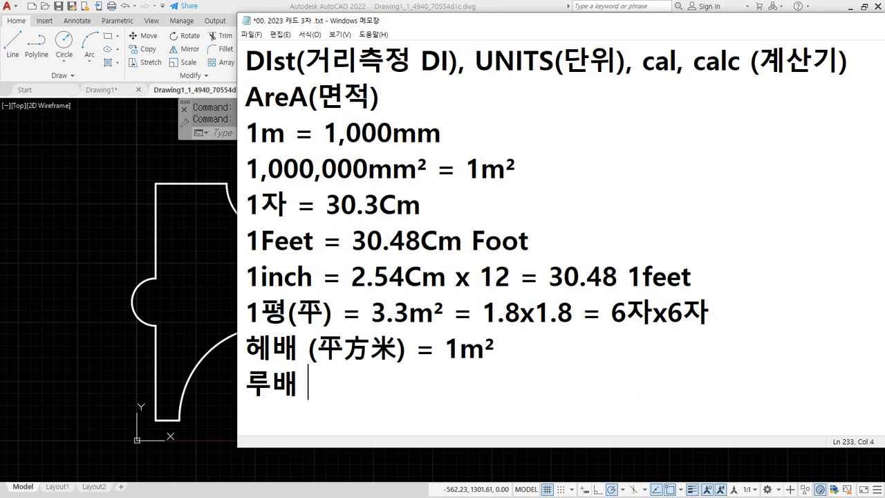
{"action": "type", "text": "("}
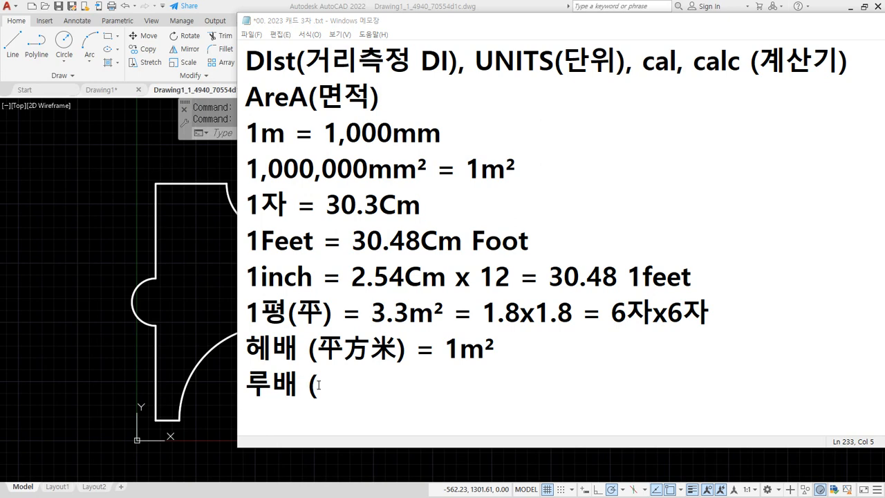
{"action": "key", "text": "ctrl+v"}
{"action": "type", "text": ")"}
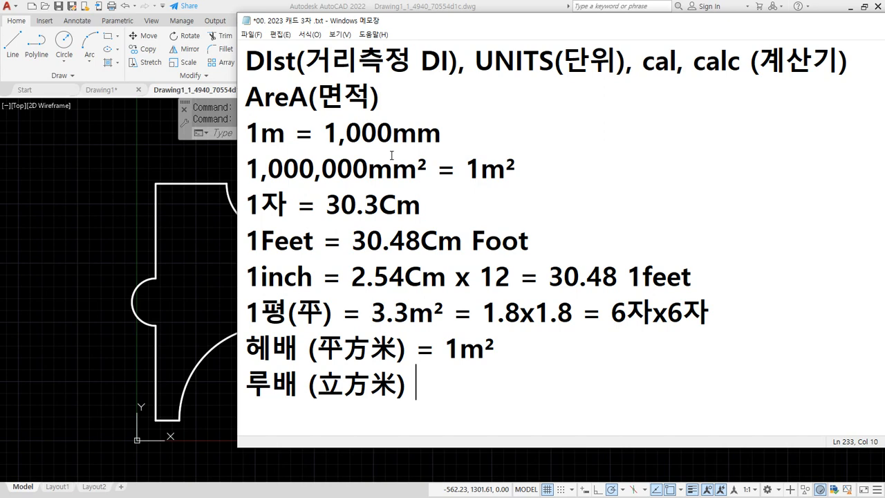
Complete the 루배 line with "= 1m³", inserting the superscript 3 as a special symbol.
{"action": "type", "text": "= 1ㅡ"}
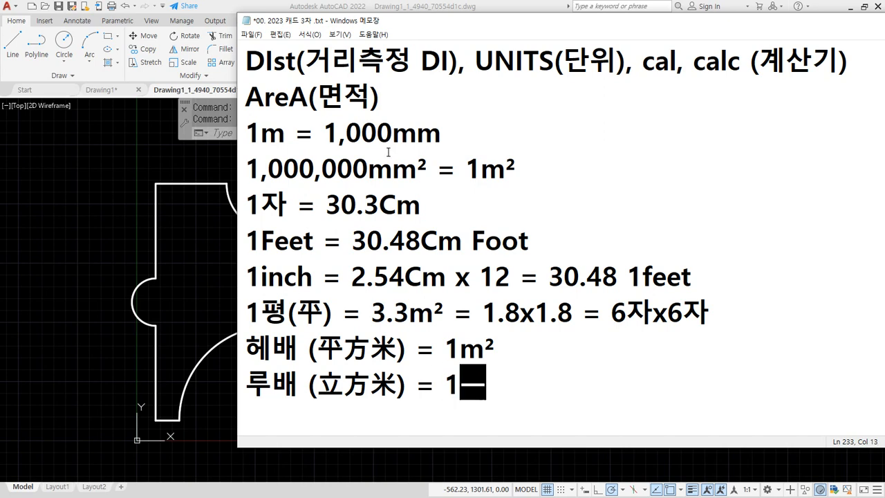
{"action": "key", "text": "BackSpace"}
{"action": "type", "text": "m"}
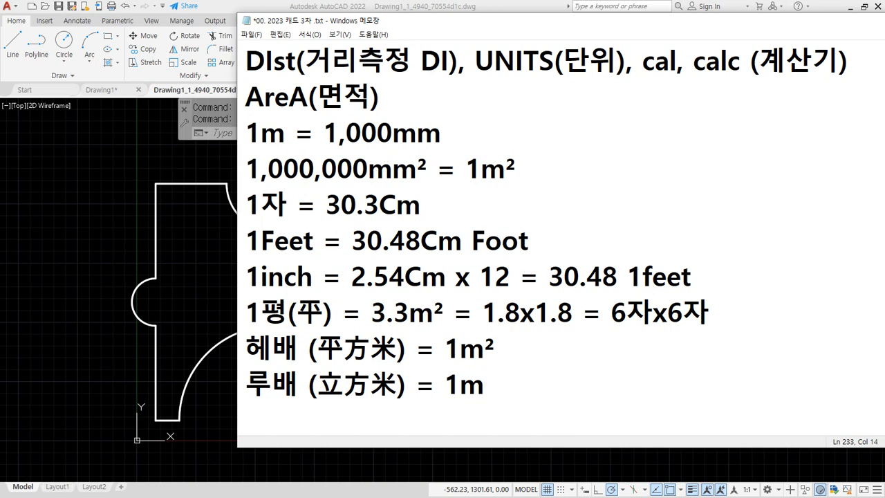
{"action": "key", "text": "super+period"}
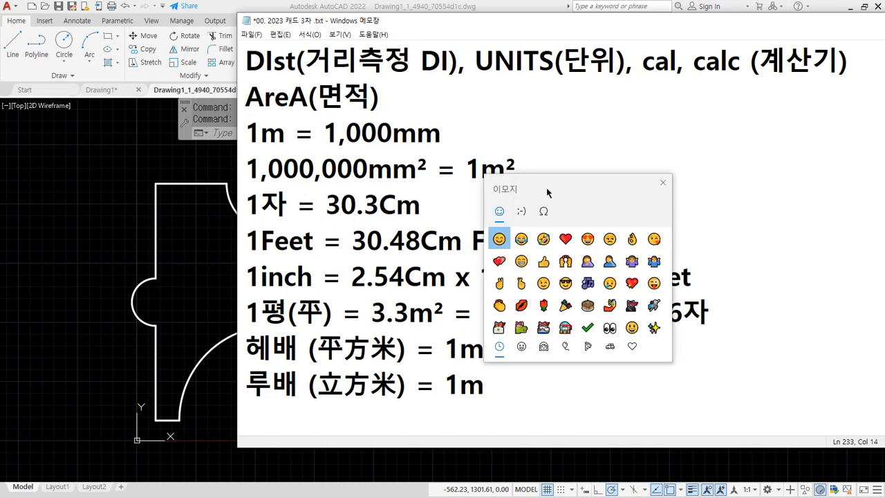
{"action": "left_click", "coordinate": [544, 211]}
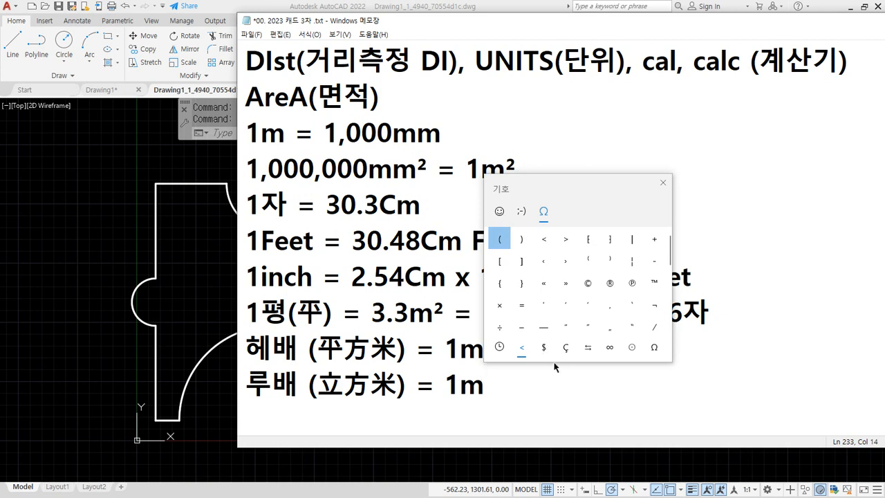
{"action": "left_click", "coordinate": [631, 348]}
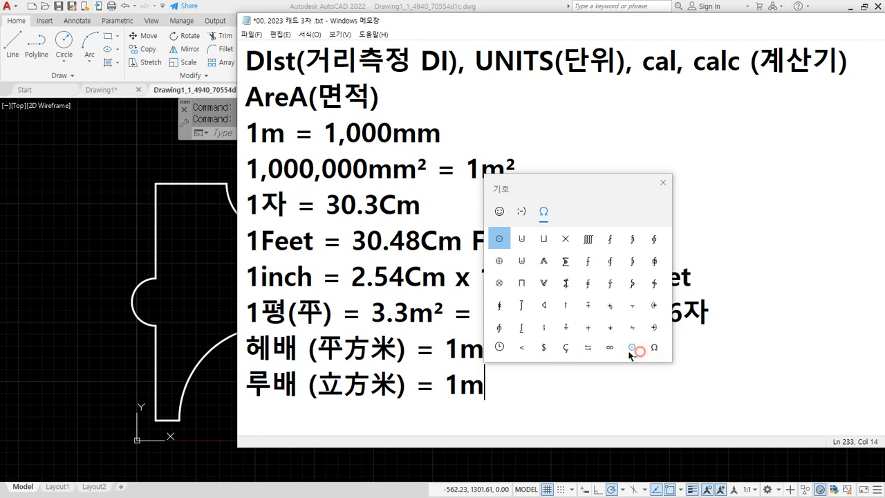
{"action": "left_click", "coordinate": [608, 349]}
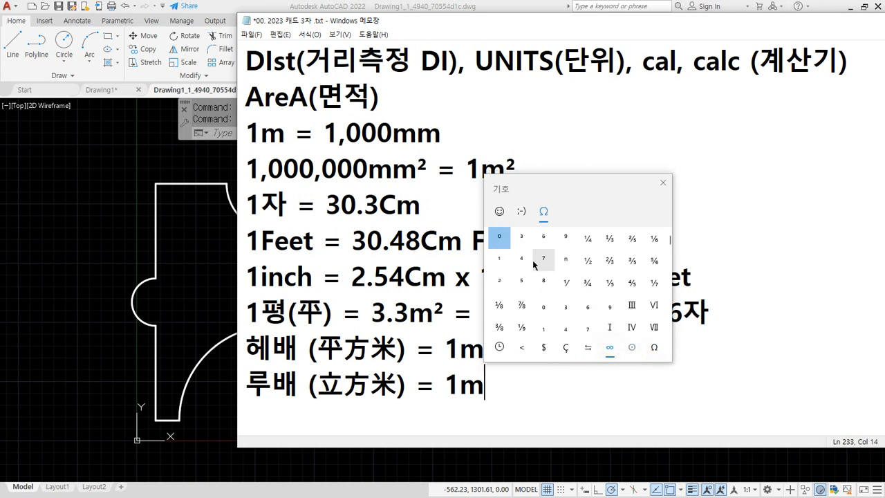
{"action": "left_click", "coordinate": [522, 237]}
{"action": "left_click", "coordinate": [663, 183]}
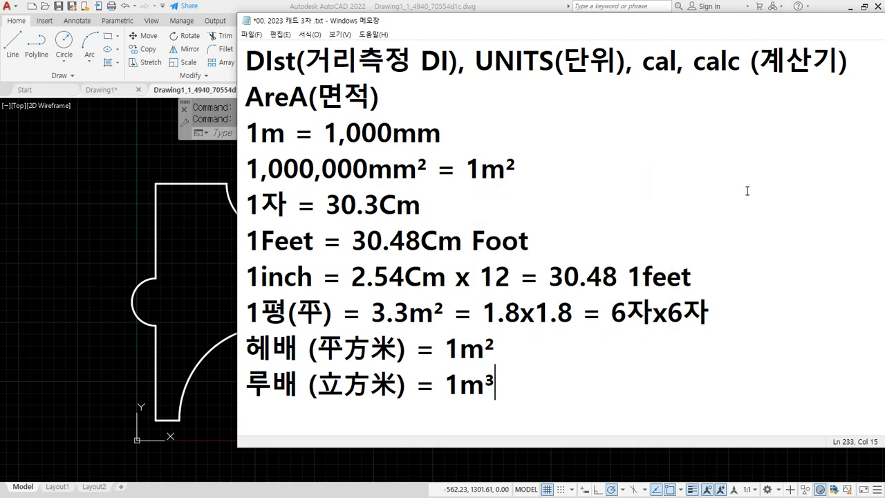
Append "면적" to the end of the 헤배 line and "부피" to the end of the 루배 line.
{"action": "key", "text": "Up"}
{"action": "type", "text": "며ㄴ적"}
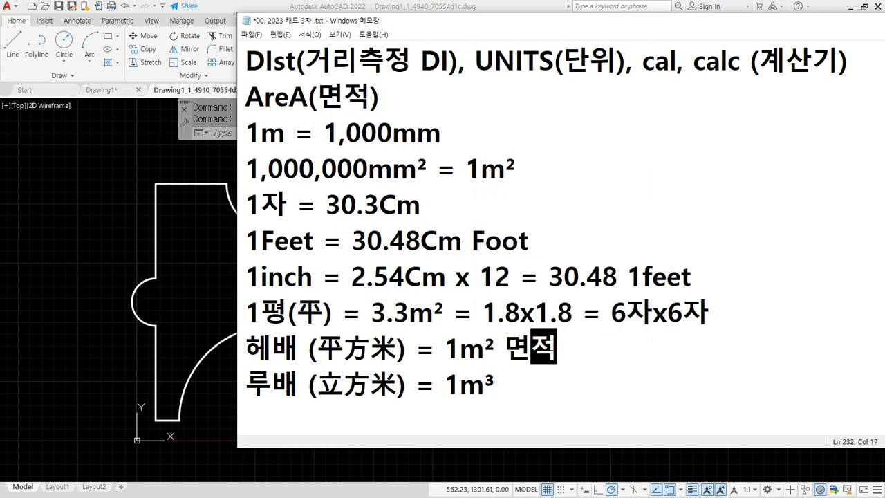
{"action": "key", "text": "Down"}
{"action": "type", "text": "ㅂㅜ피"}
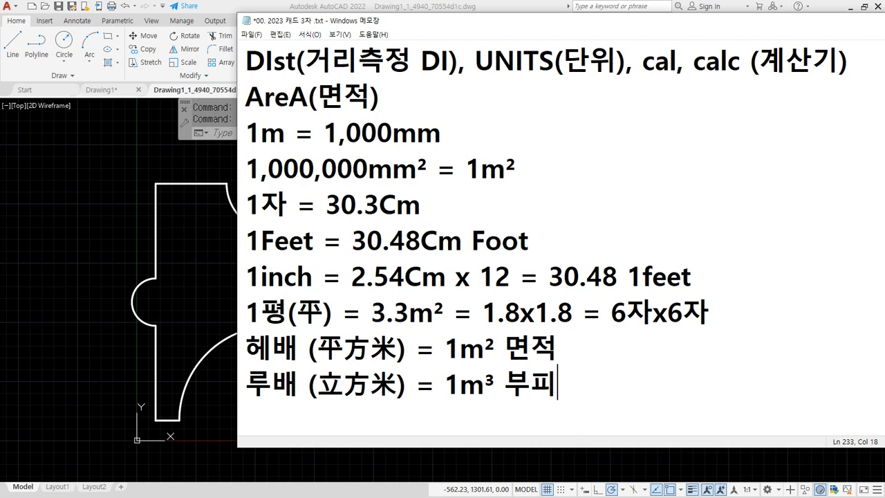
Add the line "철의 중량 = 부피x비중" below the 루배 entry.
{"action": "key", "text": "Return"}
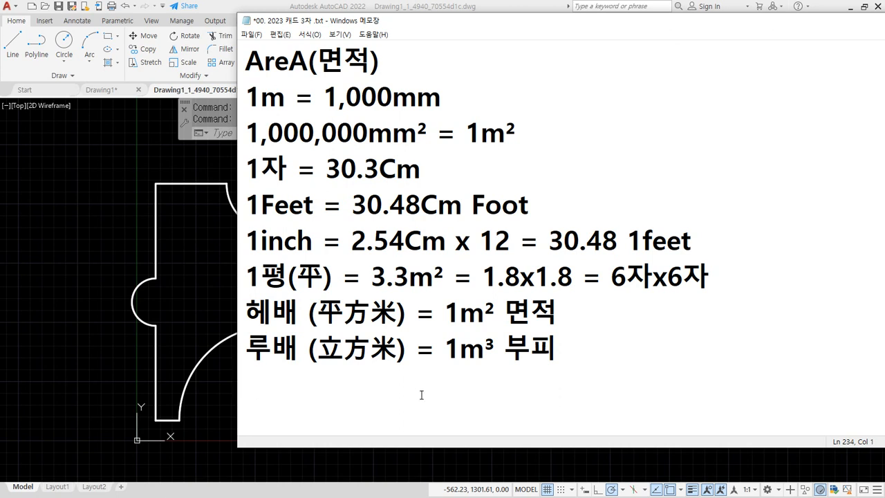
{"action": "type", "text": "철의 중량 ="}
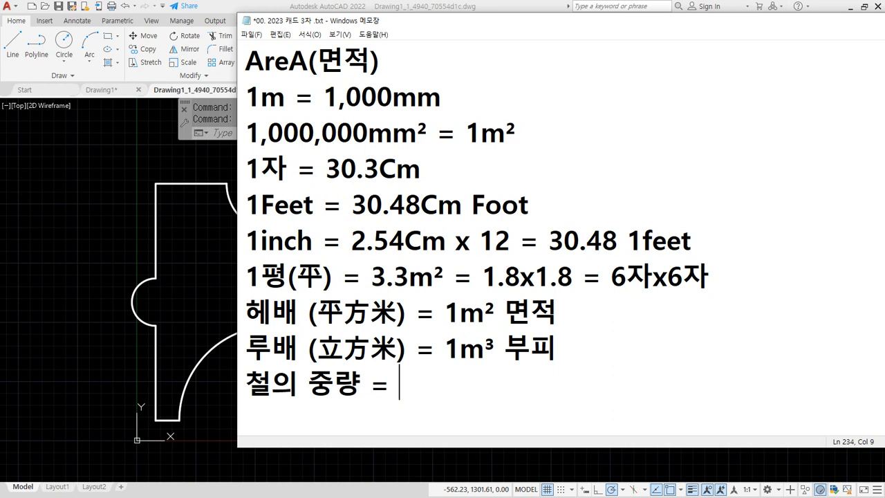
{"action": "type", "text": "qn"}
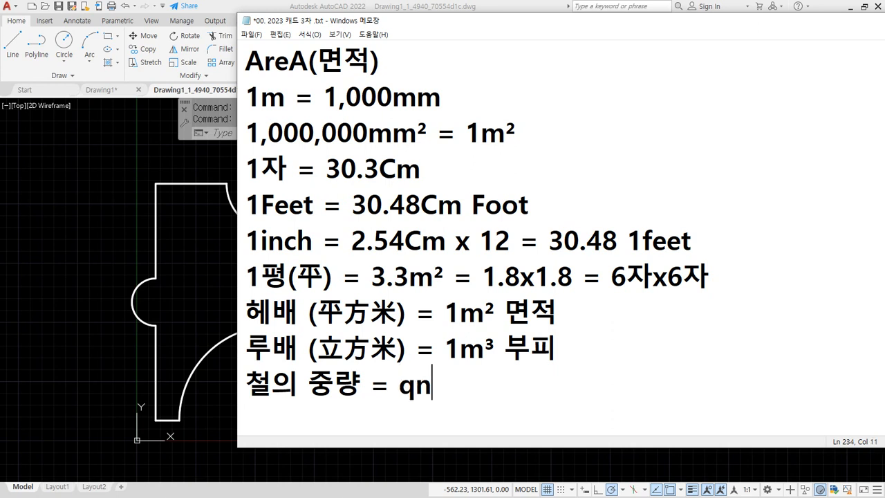
{"action": "key", "text": "BackSpace"}
{"action": "key", "text": "BackSpace"}
{"action": "key", "text": "Hangul"}
{"action": "type", "text": "부피"}
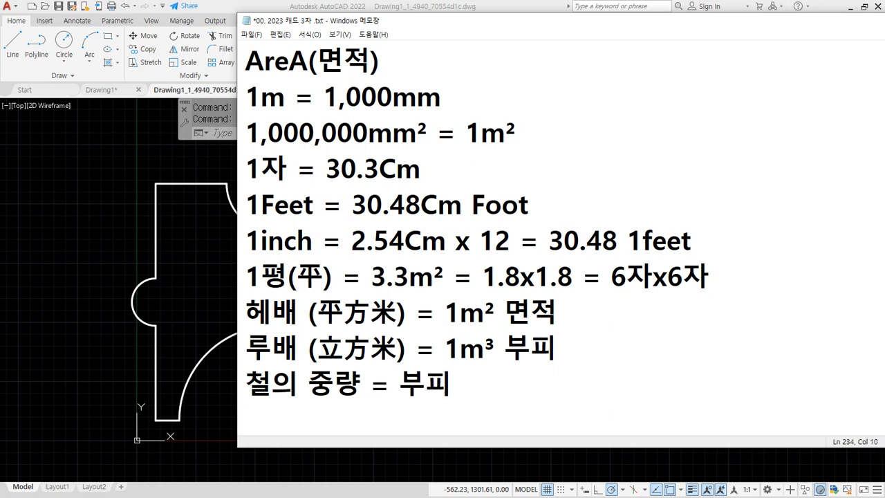
{"action": "key", "text": "Hangul"}
{"action": "type", "text": "x"}
{"action": "key", "text": "Hangul"}
{"action": "type", "text": "비중"}
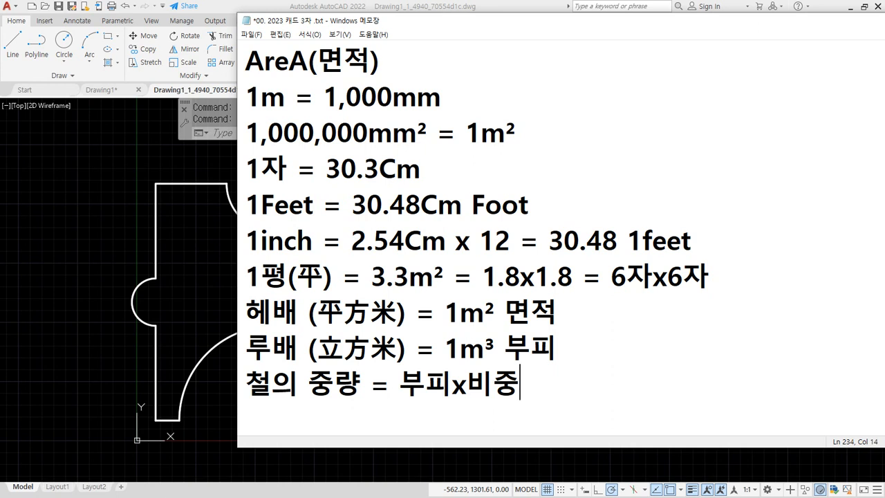
Add the line "비중 물가로세로높이 1cm = 1cm" below the 철의 중량 entry.
{"action": "key", "text": "Return"}
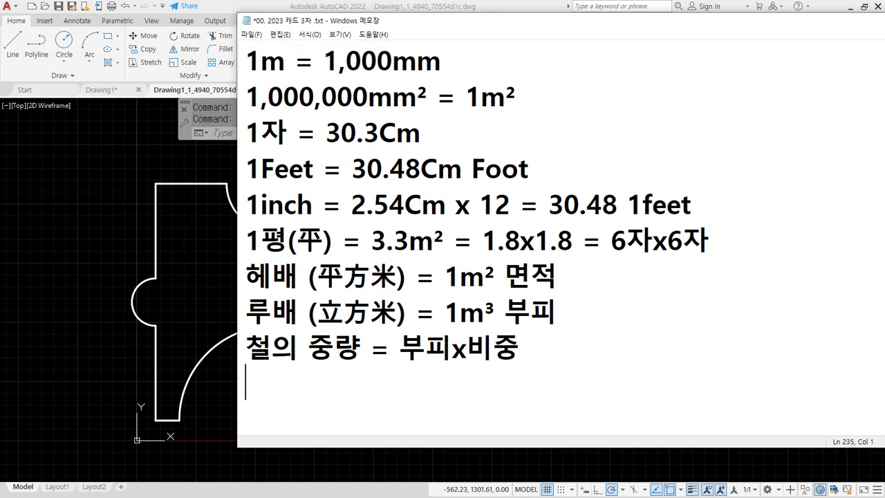
{"action": "type", "text": "비주ㅇ 물"}
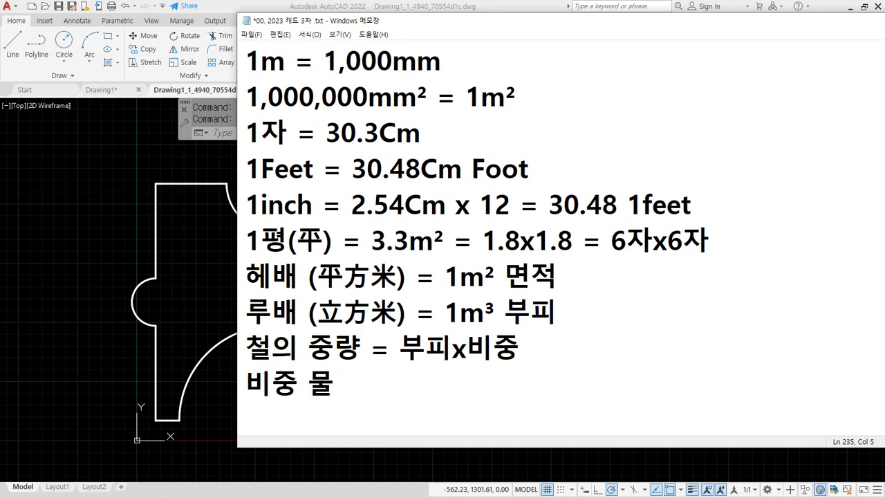
{"action": "type", "text": "가로세로"}
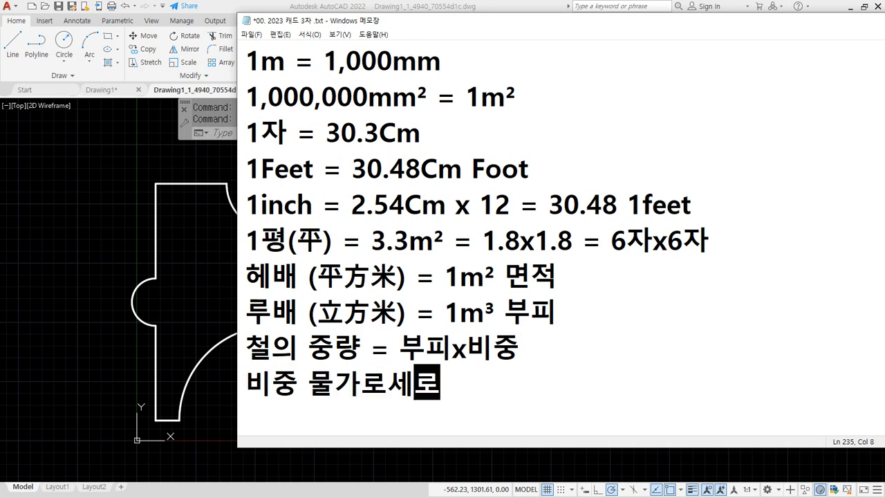
{"action": "type", "text": "높이 1츠"}
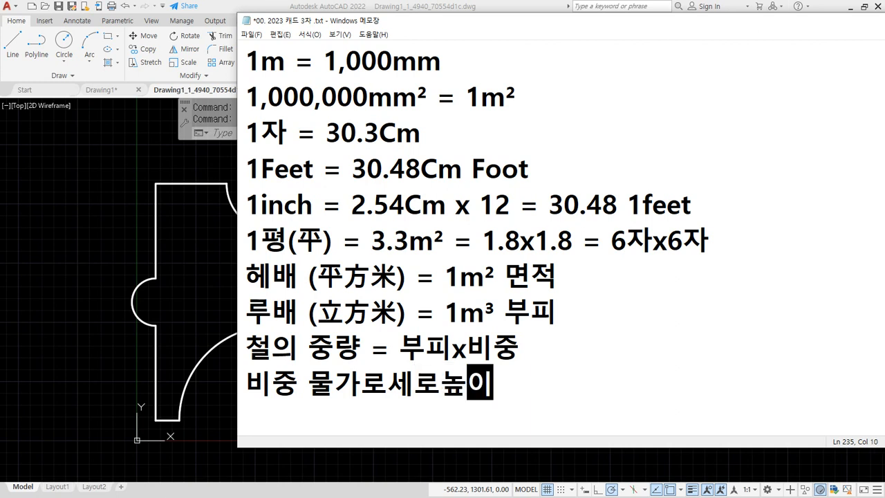
{"action": "key", "text": "BackSpace"}
{"action": "key", "text": "BackSpace"}
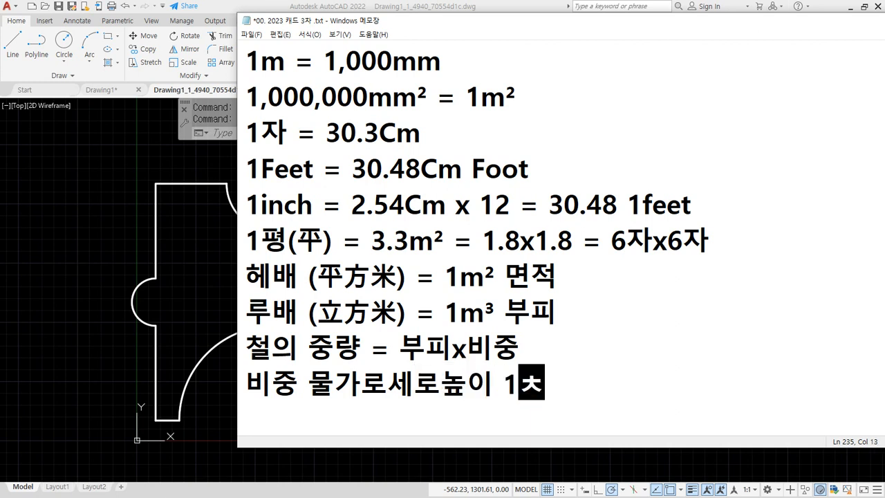
{"action": "type", "text": "cm = 1cm"}
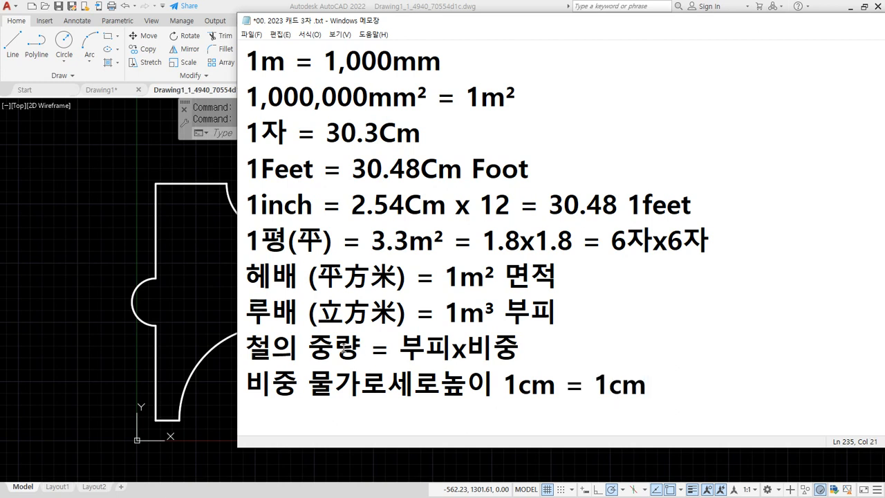
Copy the superscript 3 from the 루배 line to the end of the 비중 line so it ends in "1cm³".
{"action": "left_click_drag", "start_coordinate": [477, 306], "coordinate": [490, 307]}
{"action": "key", "text": "ctrl+c"}
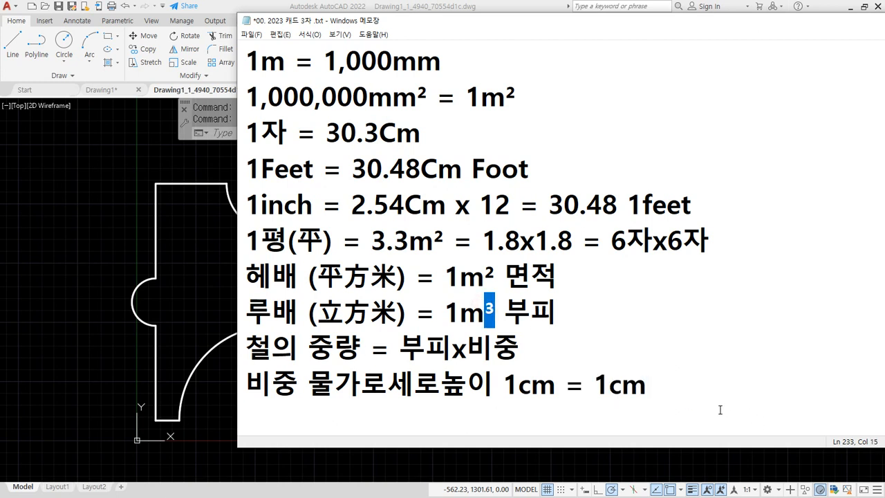
{"action": "left_click", "coordinate": [674, 386]}
{"action": "key", "text": "ctrl+v"}
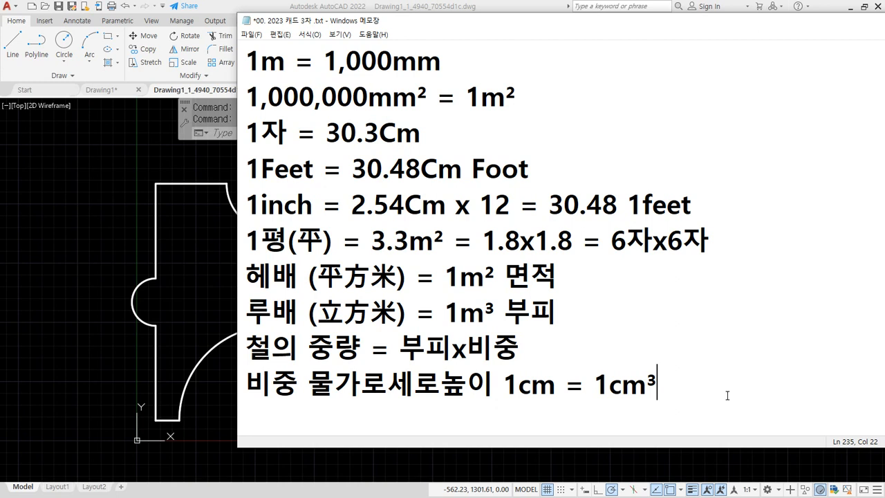
Append "7.8" to the end of the 철의 중량 line and insert "m" right after 부피.
{"action": "key", "text": "Up"}
{"action": "type", "text": "7.8"}
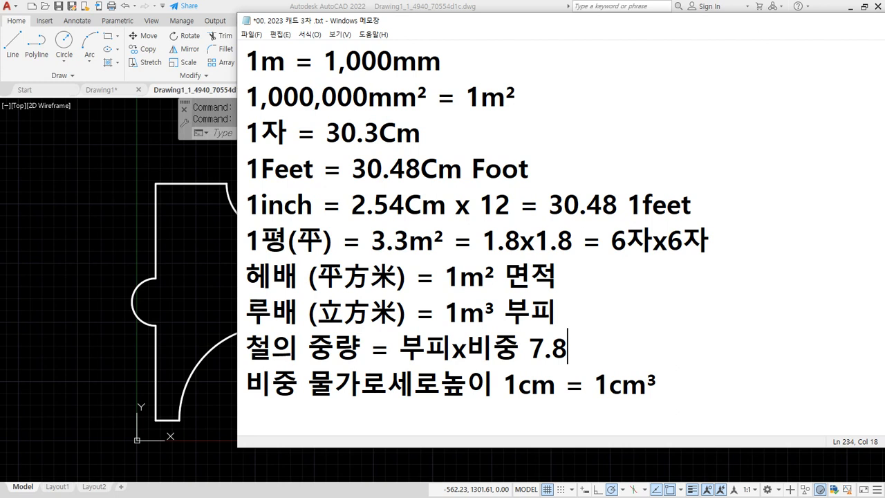
{"action": "key", "text": "Left"}
{"action": "key", "text": "Left"}
{"action": "key", "text": "Left"}
{"action": "key", "text": "Left"}
{"action": "key", "text": "Left"}
{"action": "key", "text": "Left"}
{"action": "key", "text": "Left"}
{"action": "type", "text": "m"}
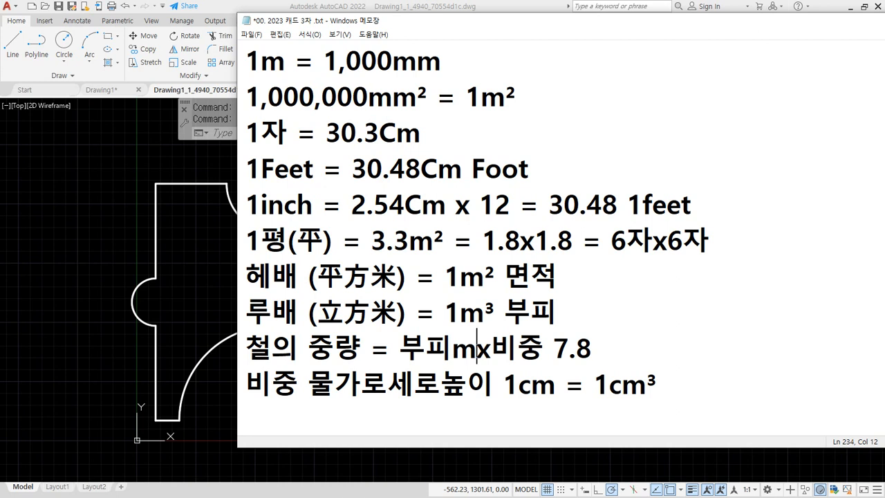
Copy the superscript 3 from the 비중 line and place it after the m to read "부피m³", followed by a space.
{"action": "key", "text": "End"}
{"action": "key", "text": "Down"}
{"action": "key", "text": "Right"}
{"action": "key", "text": "Right"}
{"action": "key", "text": "shift+Right"}
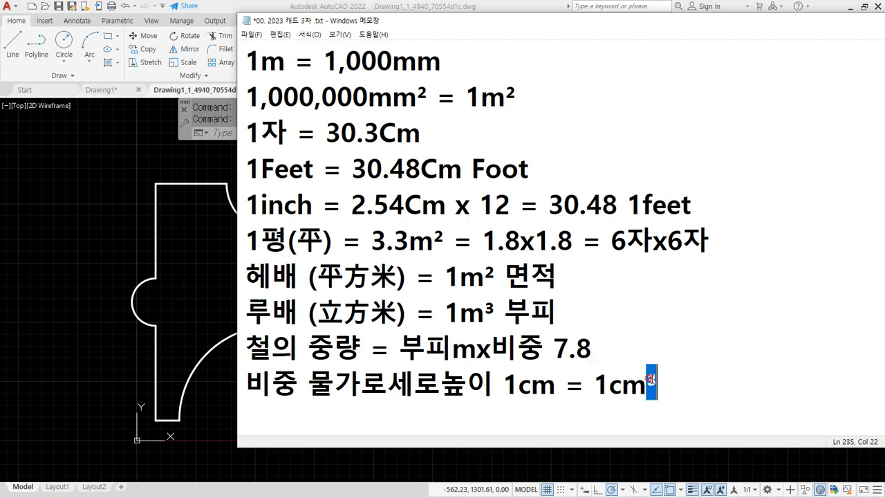
{"action": "key", "text": "ctrl+c"}
{"action": "left_click", "coordinate": [478, 348]}
{"action": "key", "text": "ctrl+v"}
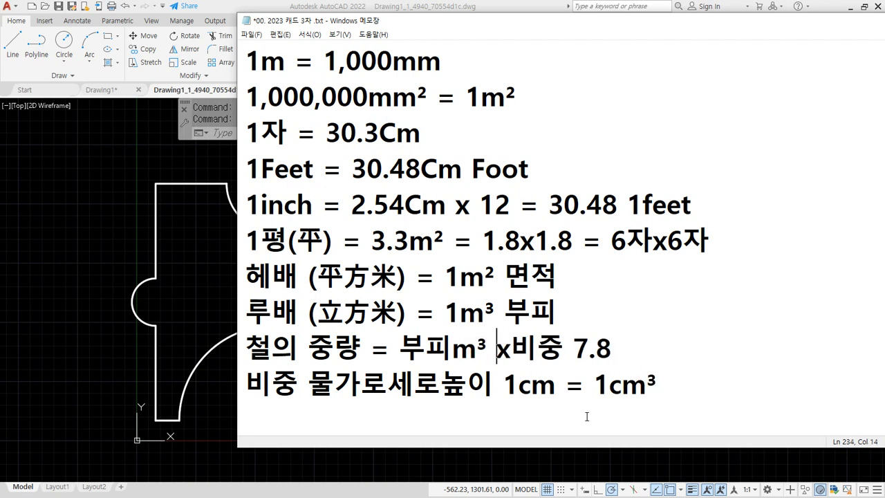
Copy "cm³" from the 비중 line to follow 7.8 in the 철의 중량 line, and finish that line with "= Kg".
{"action": "left_click_drag", "start_coordinate": [658, 384], "coordinate": [611, 376]}
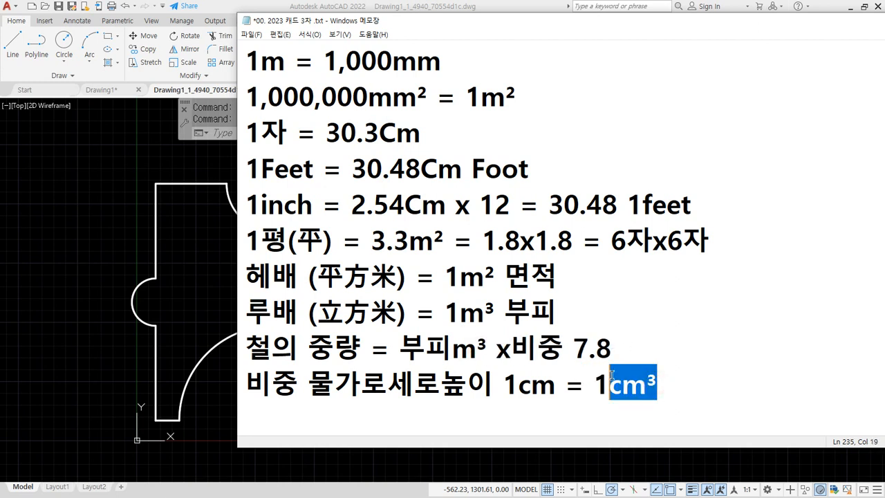
{"action": "key", "text": "ctrl+c"}
{"action": "left_click", "coordinate": [627, 349]}
{"action": "key", "text": "ctrl+v"}
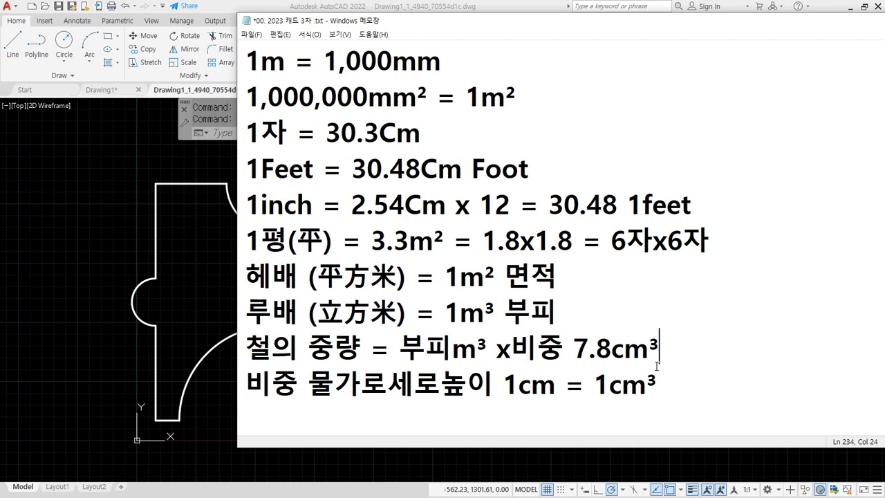
{"action": "type", "text": "= Kg"}
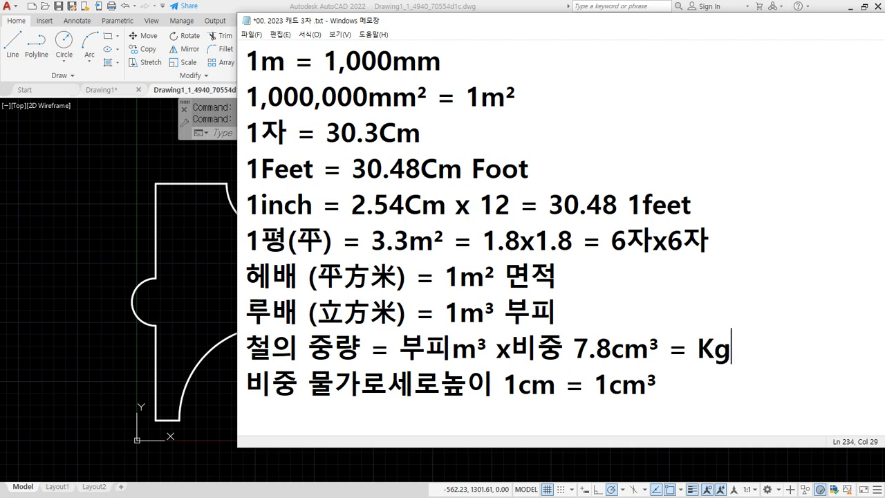
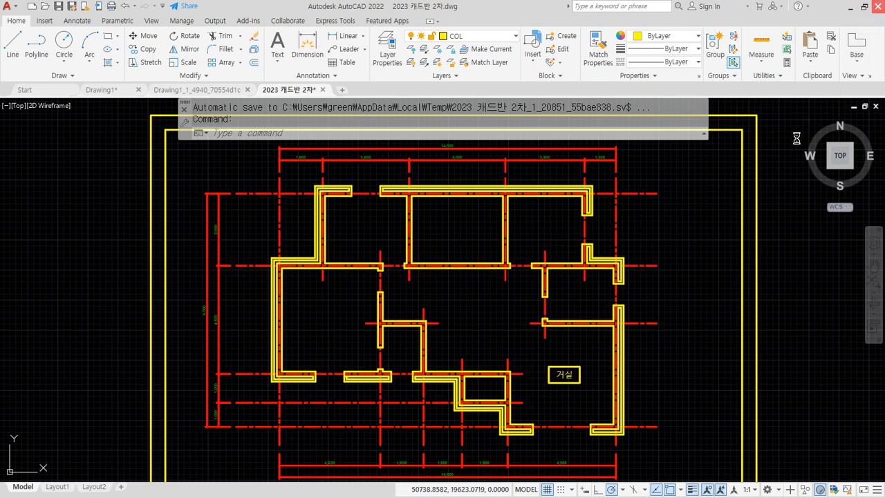
Quit AutoCAD with its open drawings, answering the closing prompts.
{"action": "left_click", "coordinate": [877, 7]}
{"action": "left_click", "coordinate": [460, 280]}
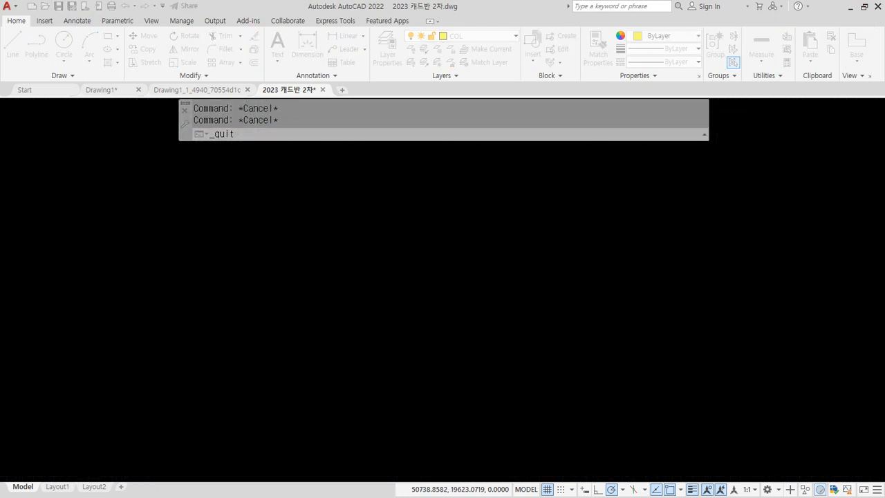
{"action": "left_click", "coordinate": [449, 280]}
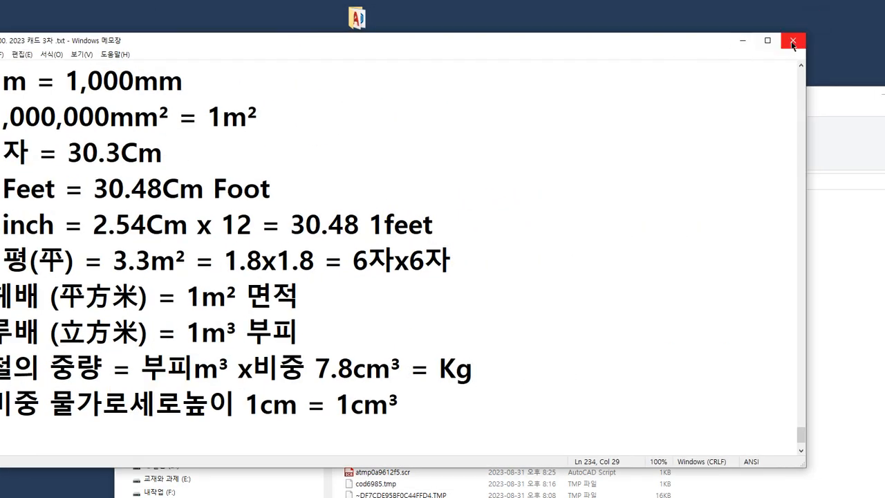
Close the lecture notes text file and the Temp folder window to return to the desktop.
{"action": "left_click", "coordinate": [792, 40]}
{"action": "left_click", "coordinate": [401, 265]}
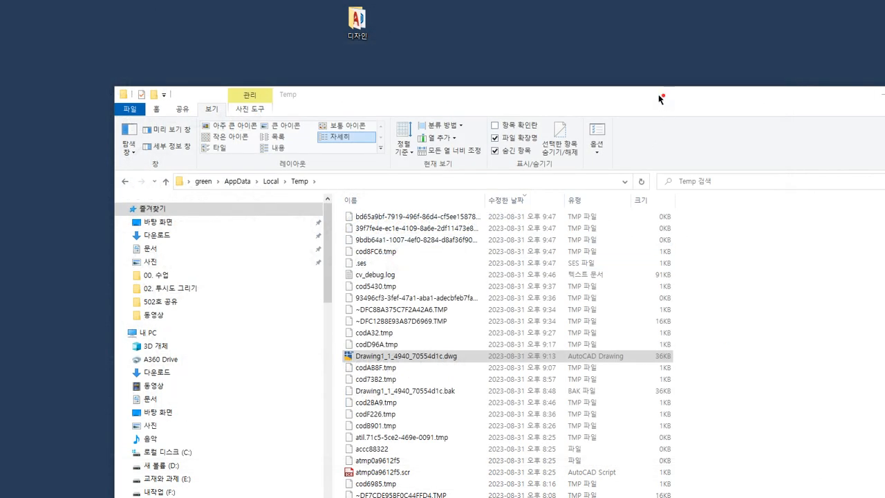
{"action": "left_click_drag", "start_coordinate": [660, 96], "coordinate": [445, 92]}
{"action": "left_click", "coordinate": [726, 93]}
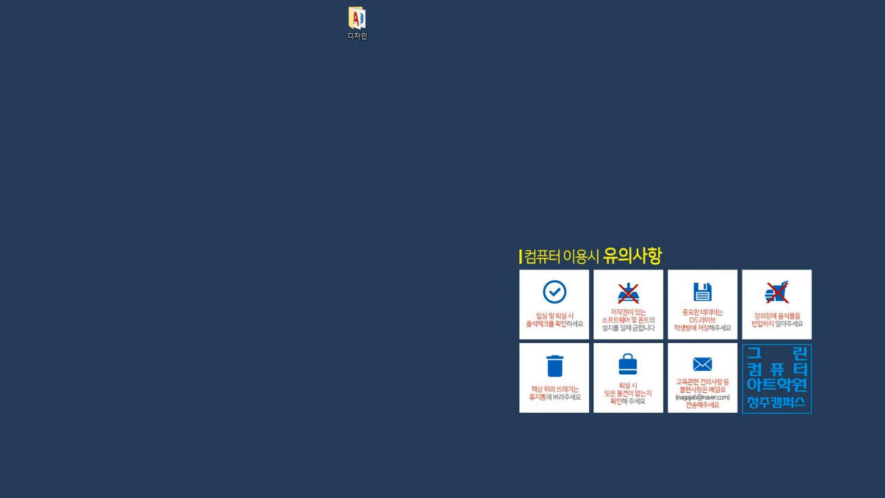